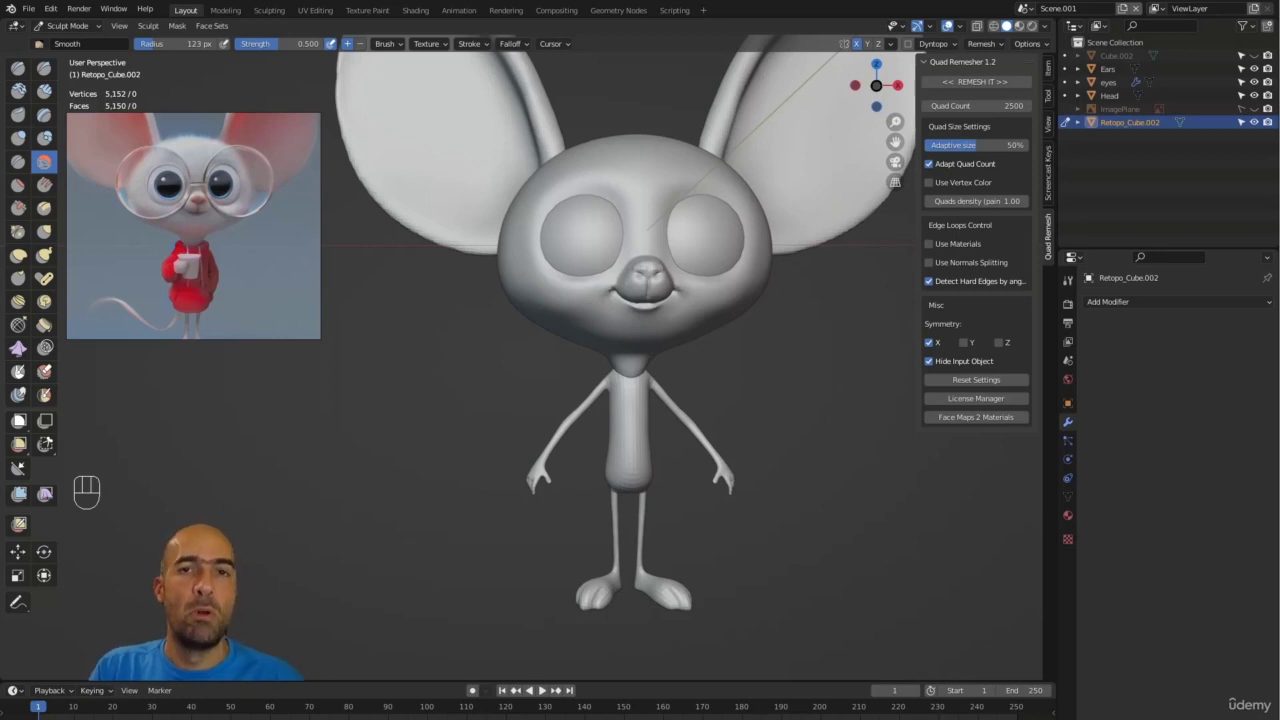
# Step: Hide Retopo_Cube.002 and show the original Cube.002 body in its place
pyautogui.click(1254, 122)
pyautogui.click(1255, 56)
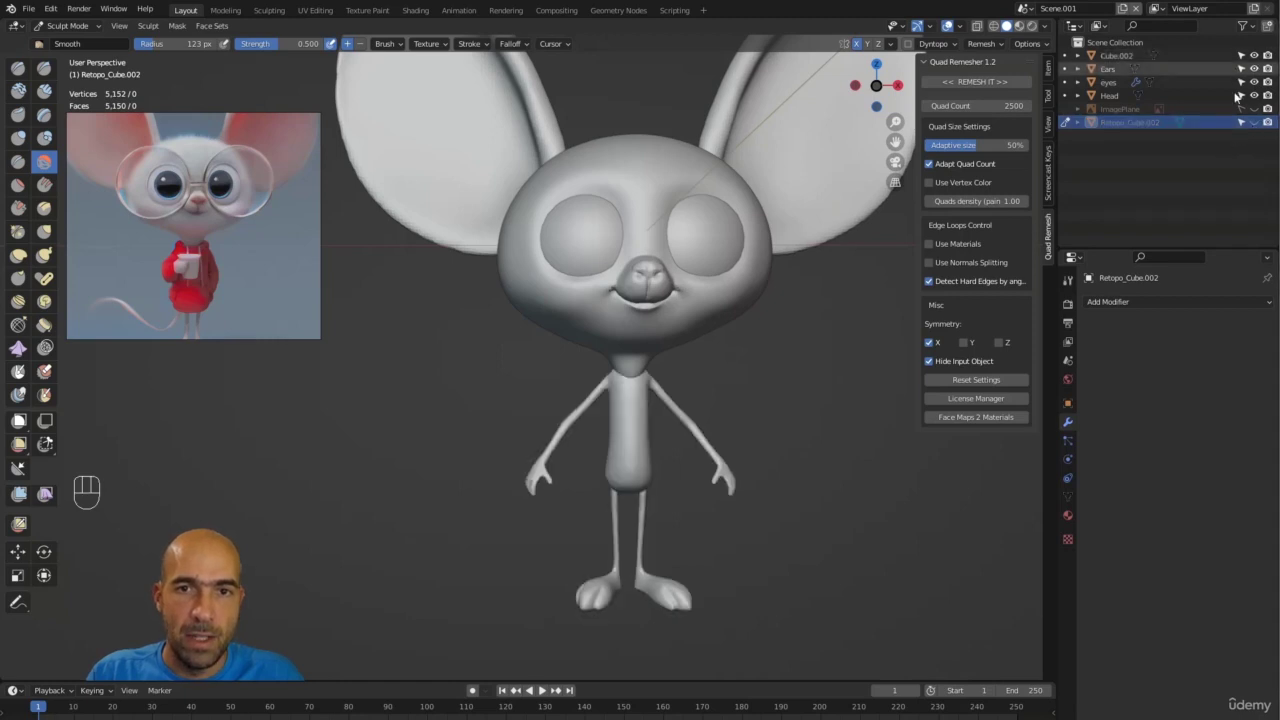
pyautogui.keyDown('ctrl'); pyautogui.keyDown('alt'); pyautogui.moveTo(771, 357); pyautogui.dragTo(700, 290); pyautogui.keyUp('alt'); pyautogui.keyUp('ctrl')
pyautogui.keyDown('alt'); pyautogui.keyDown('shift'); pyautogui.moveTo(700, 290); pyautogui.dragTo(589, 45); pyautogui.keyUp('shift'); pyautogui.keyUp('alt')
pyautogui.moveTo(565, 400)
pyautogui.keyDown('alt'); pyautogui.mouseDown()
pyautogui.moveTo(613, 433)
pyautogui.moveTo(514, 429)
pyautogui.moveTo(547, 451)
pyautogui.moveTo(545, 423)
pyautogui.moveTo(571, 457)
pyautogui.mouseUp(); pyautogui.keyUp('alt')
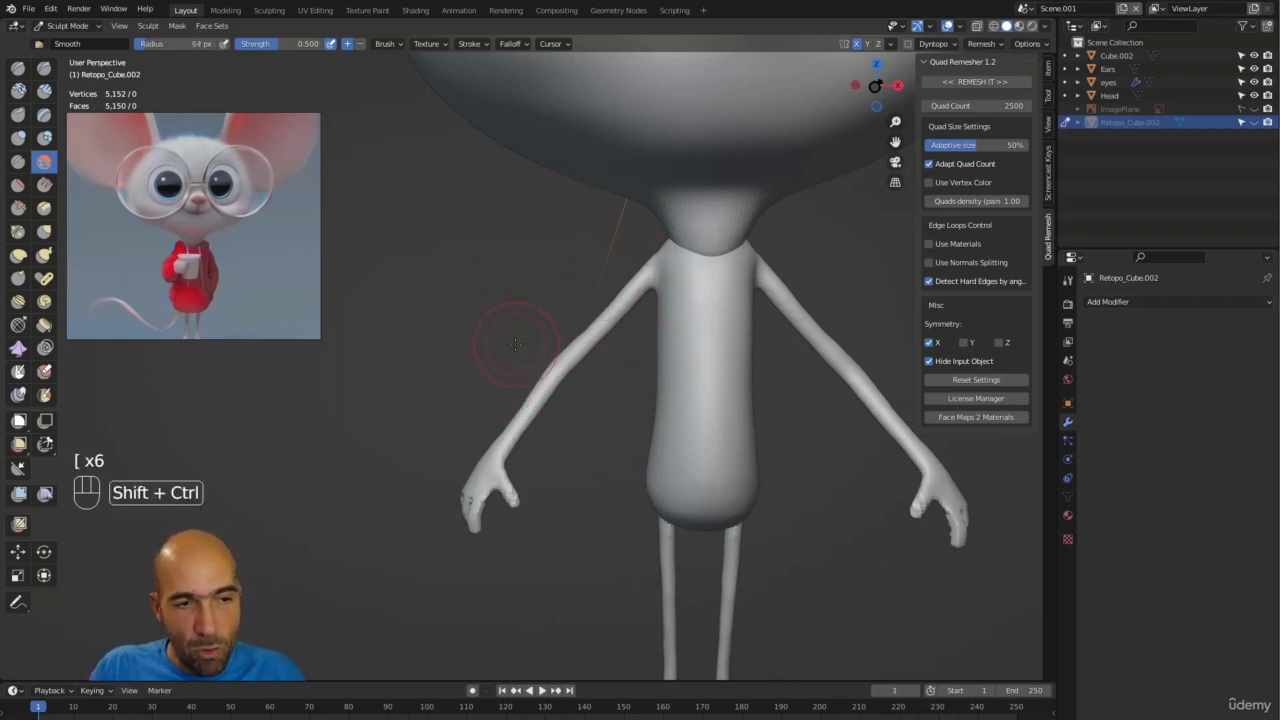
# Step: Switch sculpting to Cube.002 and lasso-mask its torso and arms from the neck base to the wrists
pyautogui.moveTo(469, 366)
pyautogui.keyDown('ctrl'); pyautogui.keyDown('shift'); pyautogui.mouseDown()
pyautogui.moveTo(472, 428)
pyautogui.moveTo(500, 455)
pyautogui.moveTo(686, 486)
pyautogui.moveTo(719, 333)
pyautogui.moveTo(705, 270)
pyautogui.moveTo(618, 254)
pyautogui.mouseUp(); pyautogui.keyUp('shift'); pyautogui.keyUp('ctrl')
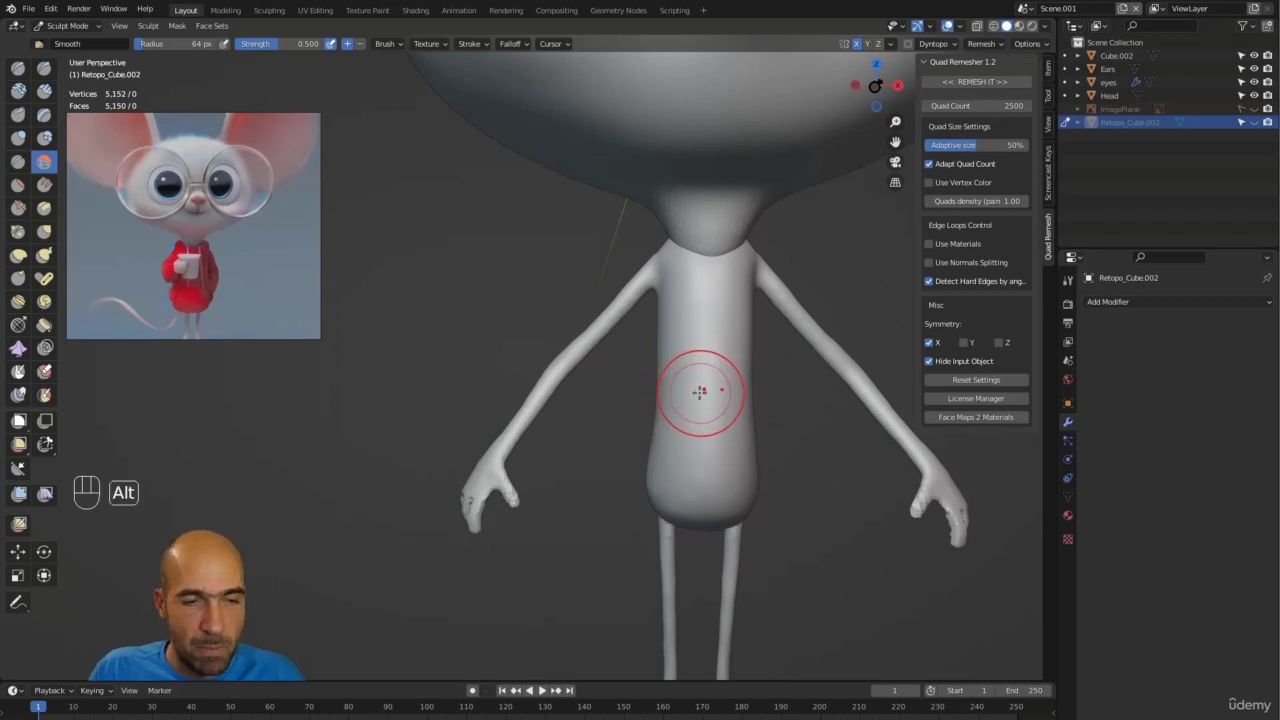
pyautogui.hotkey('alt', 'q')
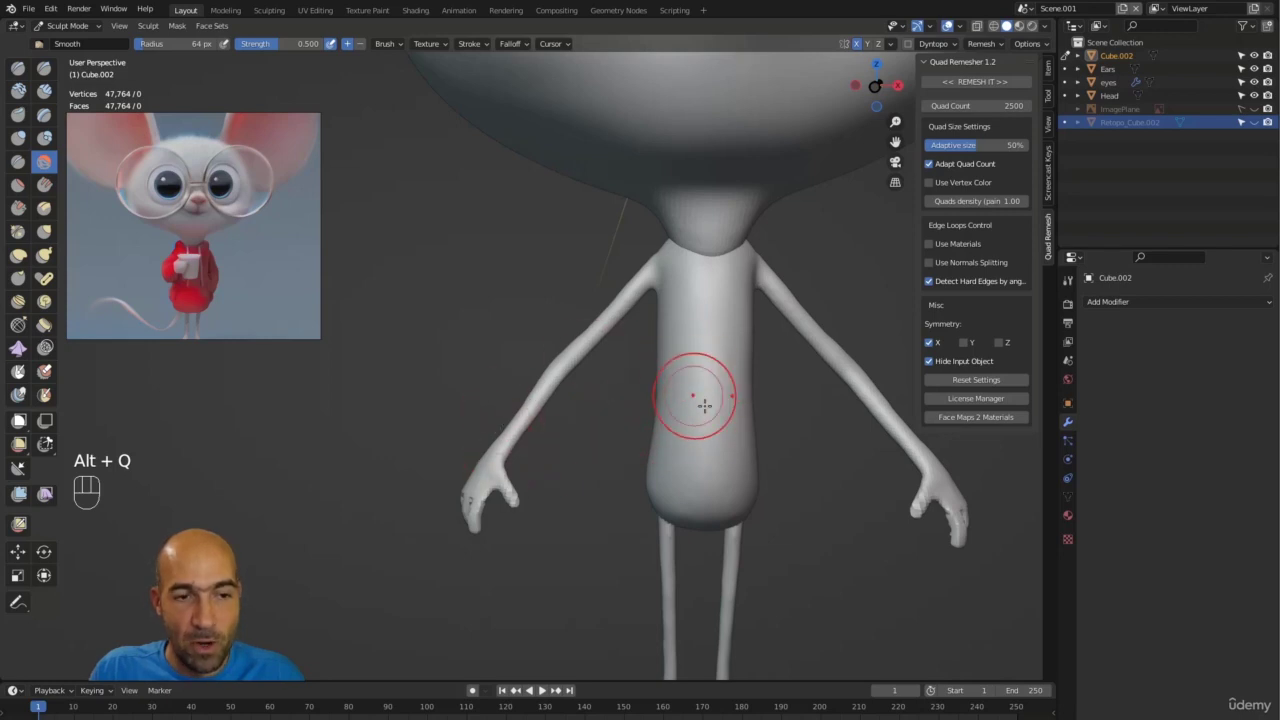
pyautogui.hotkey('alt', 'q')
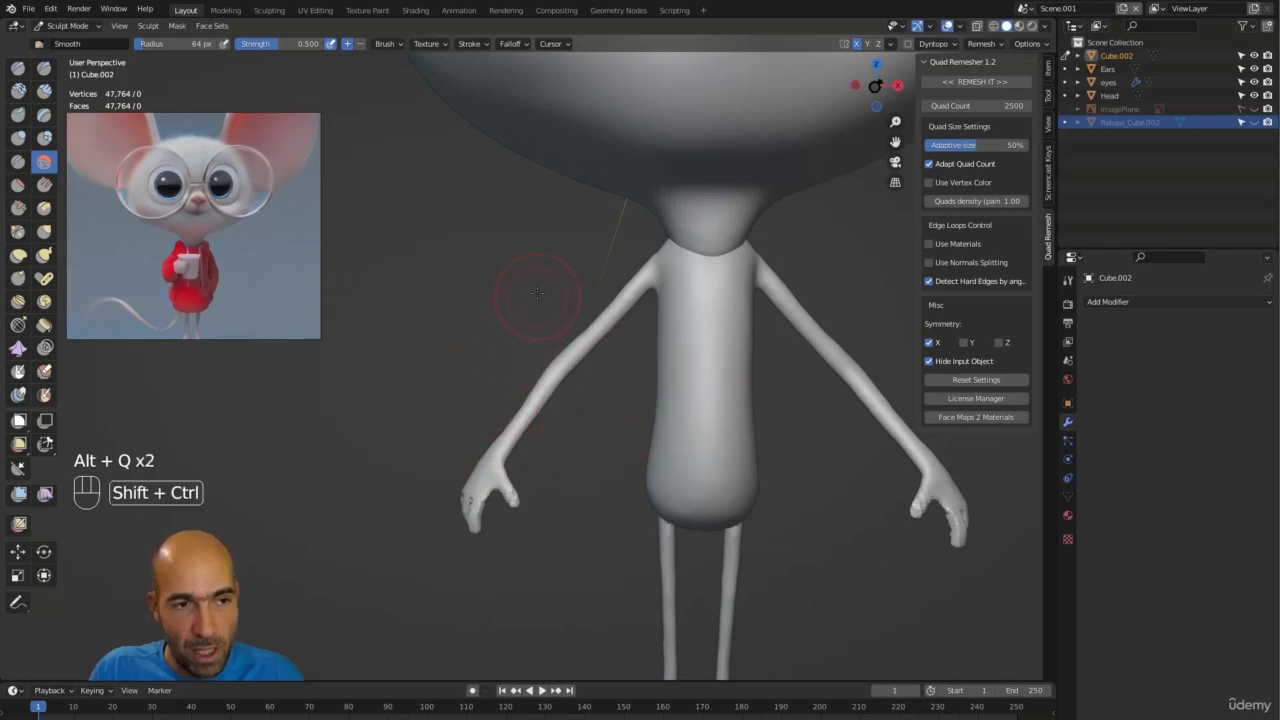
pyautogui.moveTo(536, 295)
pyautogui.keyDown('ctrl'); pyautogui.keyDown('shift'); pyautogui.mouseDown()
pyautogui.moveTo(467, 362)
pyautogui.moveTo(520, 455)
pyautogui.moveTo(660, 478)
pyautogui.moveTo(706, 458)
pyautogui.moveTo(718, 278)
pyautogui.moveTo(671, 251)
pyautogui.moveTo(618, 265)
pyautogui.mouseUp(); pyautogui.keyUp('shift'); pyautogui.keyUp('ctrl')
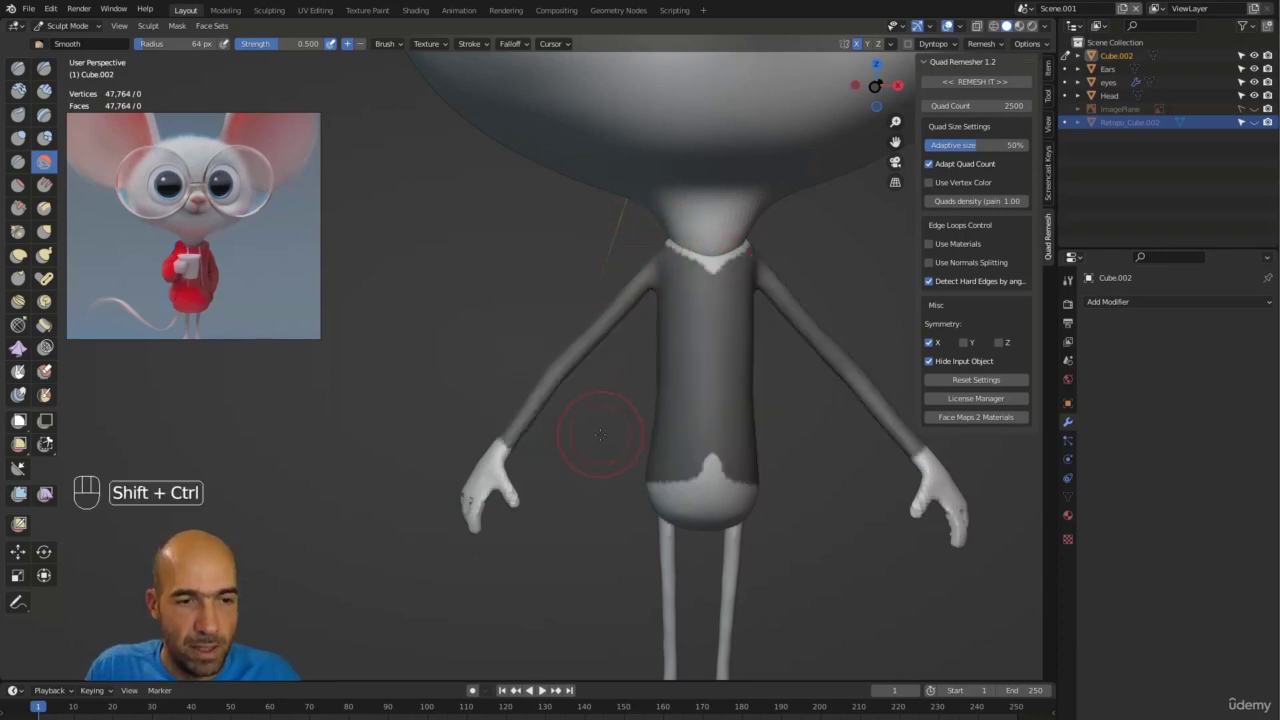
pyautogui.moveTo(602, 436)
pyautogui.keyDown('ctrl'); pyautogui.keyDown('shift'); pyautogui.mouseDown()
pyautogui.moveTo(729, 425)
pyautogui.moveTo(737, 451)
pyautogui.moveTo(722, 476)
pyautogui.moveTo(650, 495)
pyautogui.moveTo(608, 470)
pyautogui.moveTo(857, 479)
pyautogui.moveTo(760, 482)
pyautogui.moveTo(872, 499)
pyautogui.moveTo(720, 257)
pyautogui.moveTo(794, 287)
pyautogui.mouseUp(); pyautogui.keyUp('shift'); pyautogui.keyUp('ctrl')
# Step: Clean up the shirt mask's back neckline and front hem using a 25 px Mask brush
pyautogui.press('m')
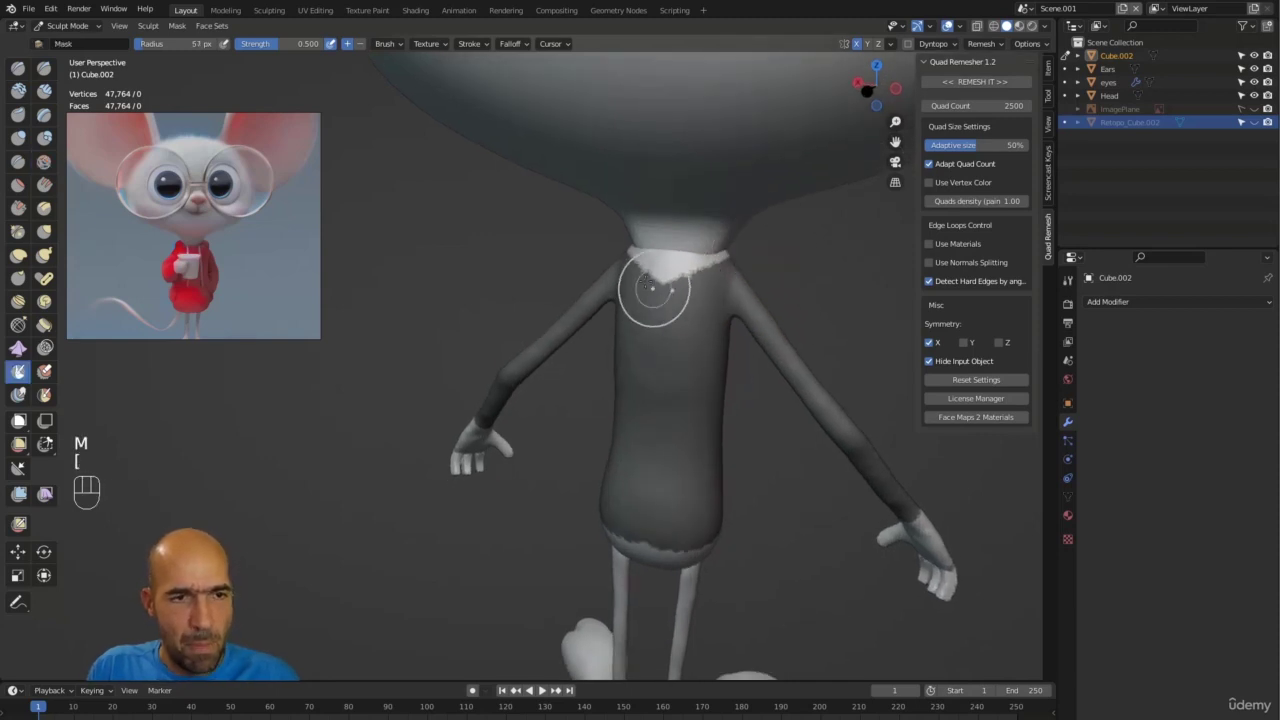
pyautogui.press('[')
pyautogui.press('[')
pyautogui.press('[')
pyautogui.press('[')
pyautogui.moveTo(646, 279); pyautogui.dragTo(684, 272)
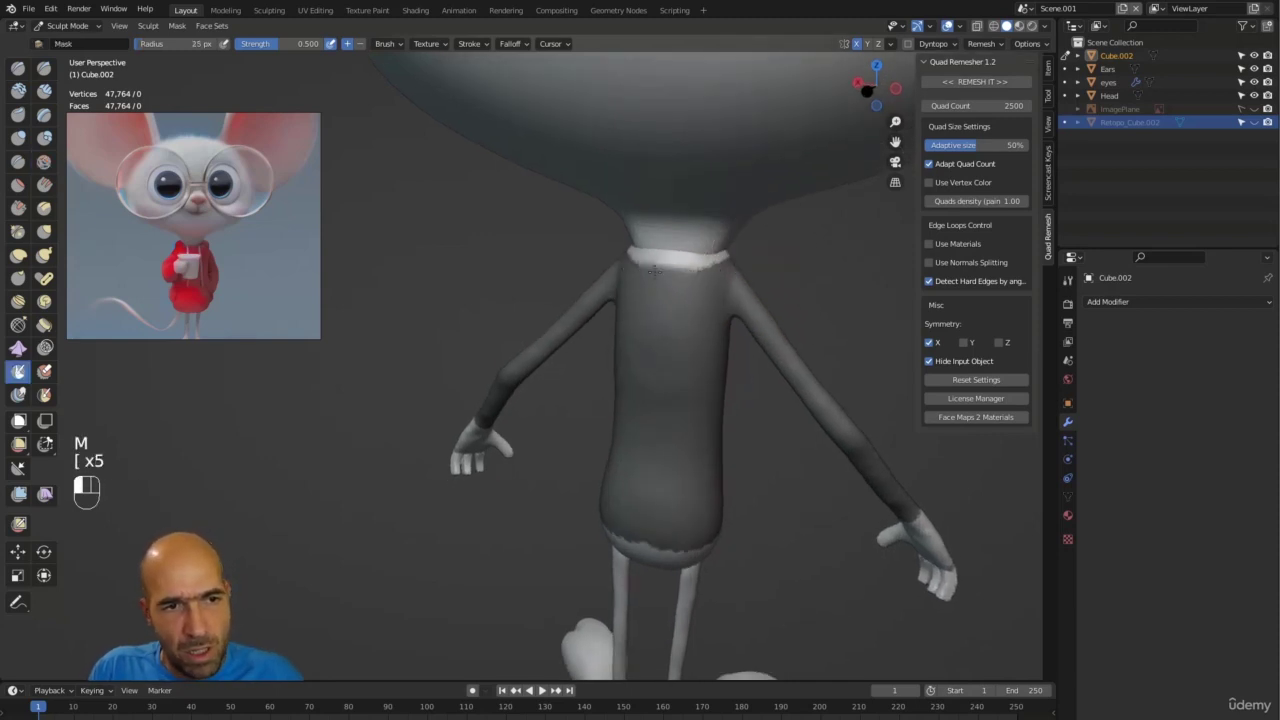
pyautogui.keyDown('alt'); pyautogui.moveTo(802, 309); pyautogui.dragTo(580, 436); pyautogui.keyUp('alt')
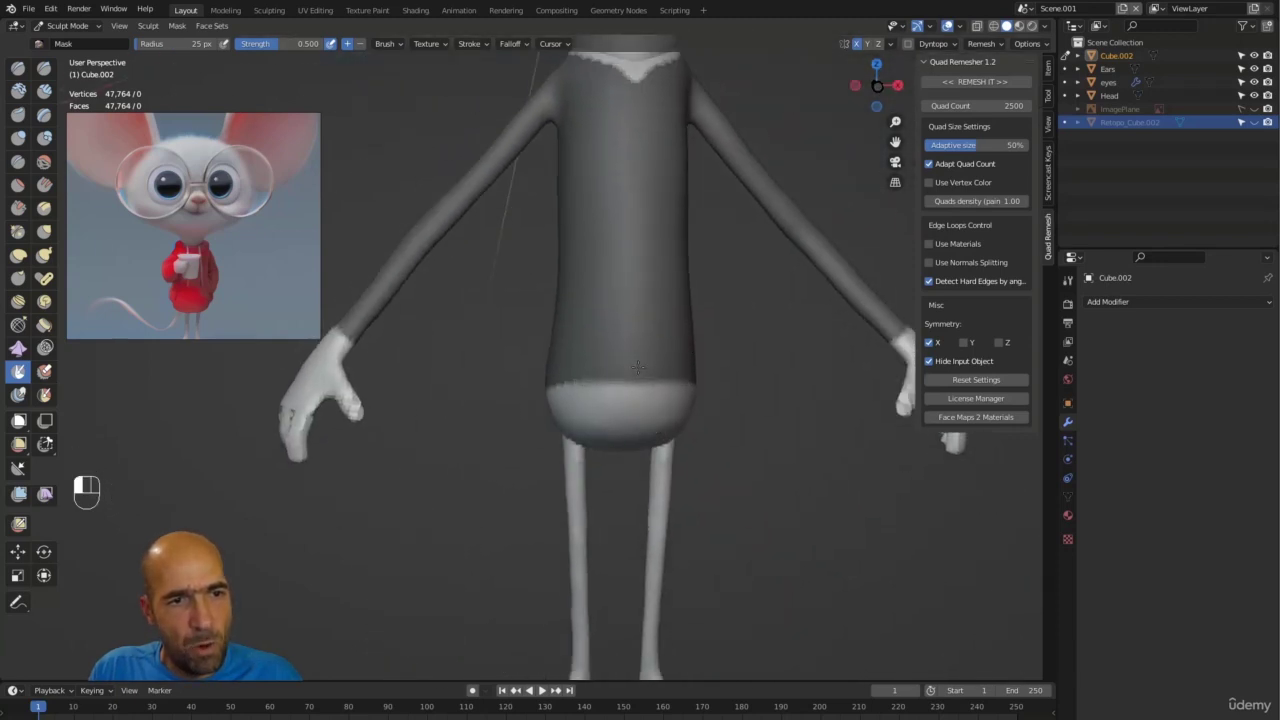
pyautogui.moveTo(641, 368)
pyautogui.keyDown('ctrl'); pyautogui.keyDown('alt'); pyautogui.mouseDown()
pyautogui.moveTo(640, 395)
pyautogui.moveTo(600, 385)
pyautogui.moveTo(638, 437)
pyautogui.moveTo(623, 403)
pyautogui.mouseUp(); pyautogui.keyUp('alt'); pyautogui.keyUp('ctrl')
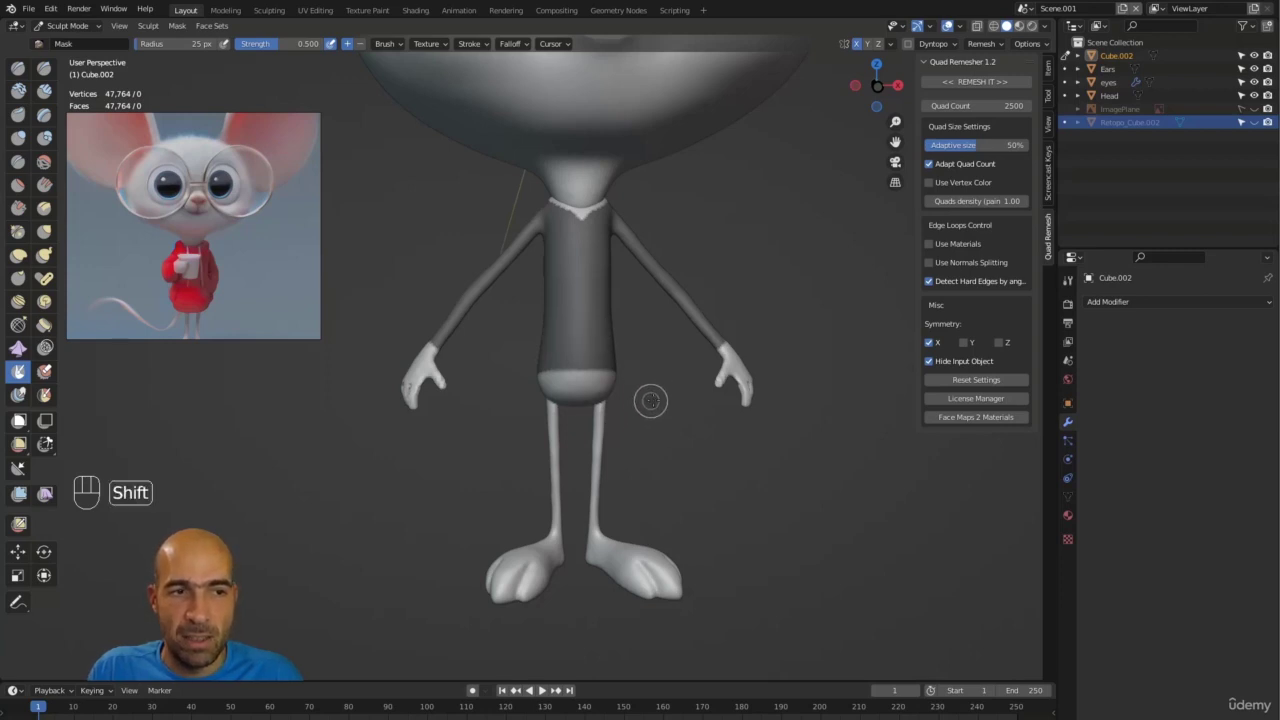
pyautogui.keyDown('alt'); pyautogui.keyDown('shift'); pyautogui.moveTo(649, 400); pyautogui.dragTo(694, 423); pyautogui.keyUp('shift'); pyautogui.keyUp('alt')
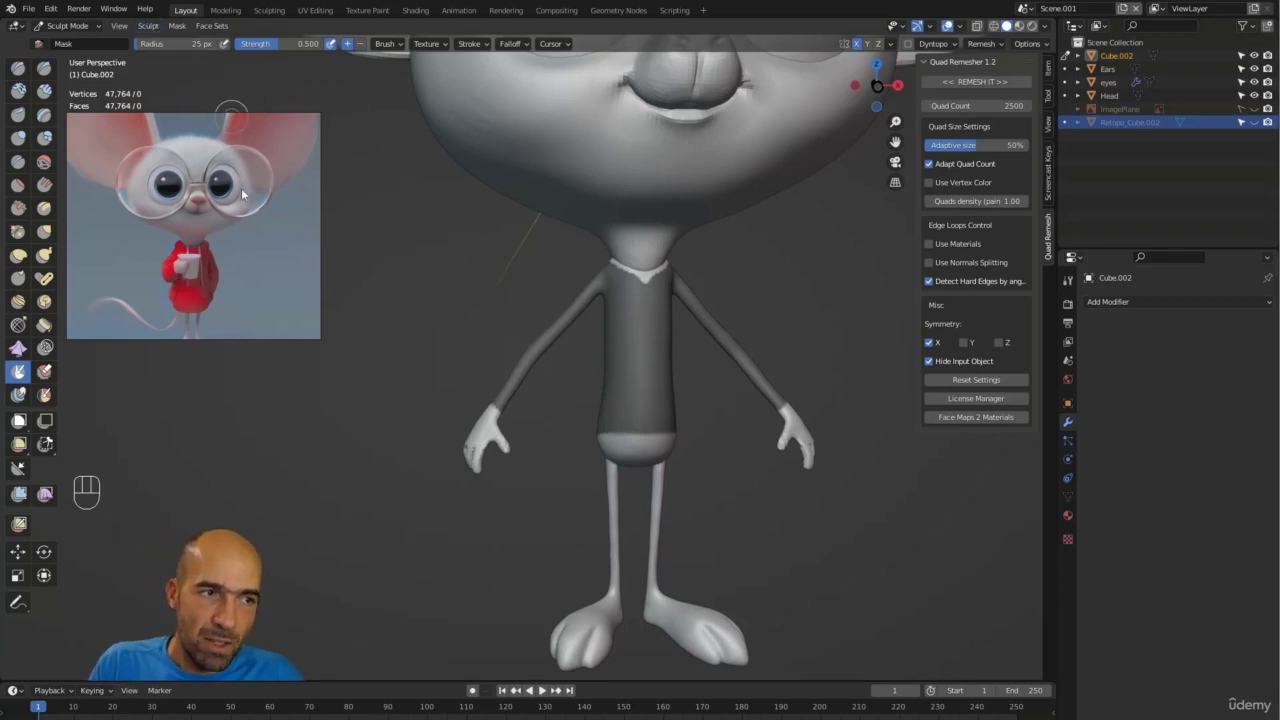
# Step: Extract the masked area as a new mesh with 1 smooth iteration and Extract as Solid off
pyautogui.moveTo(244, 195); pyautogui.dragTo(280, 371)
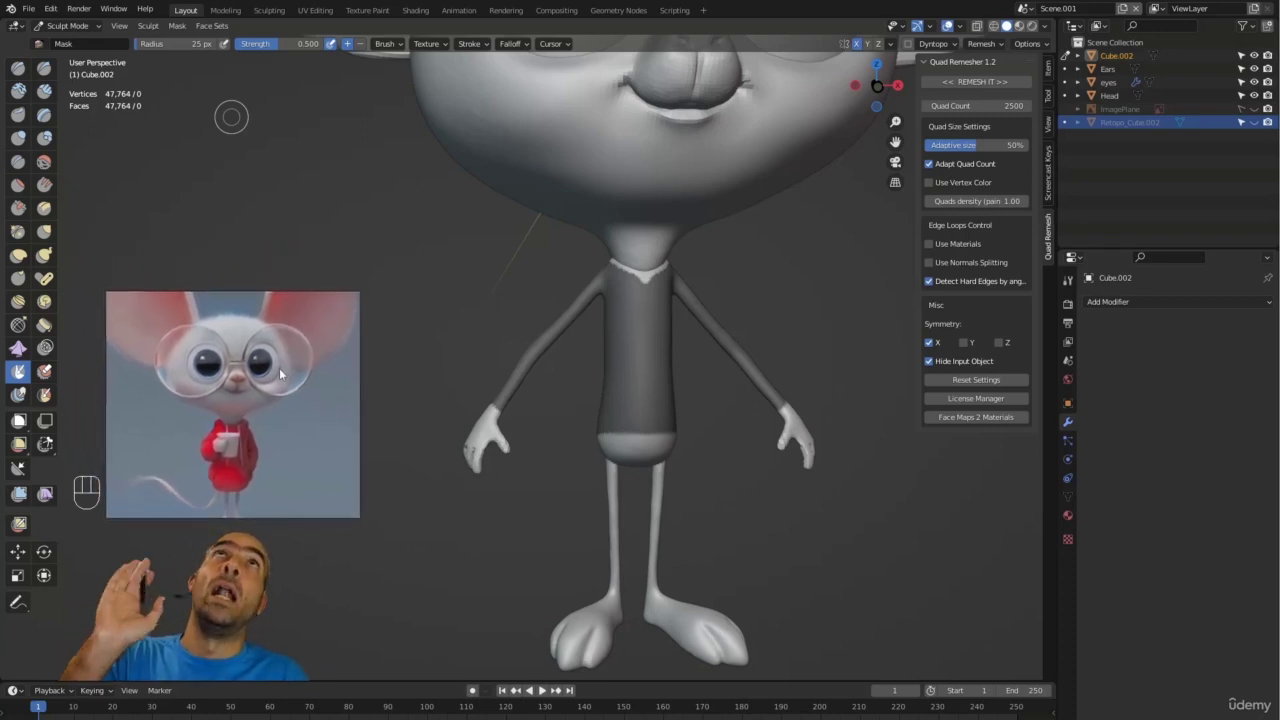
pyautogui.click(177, 27)
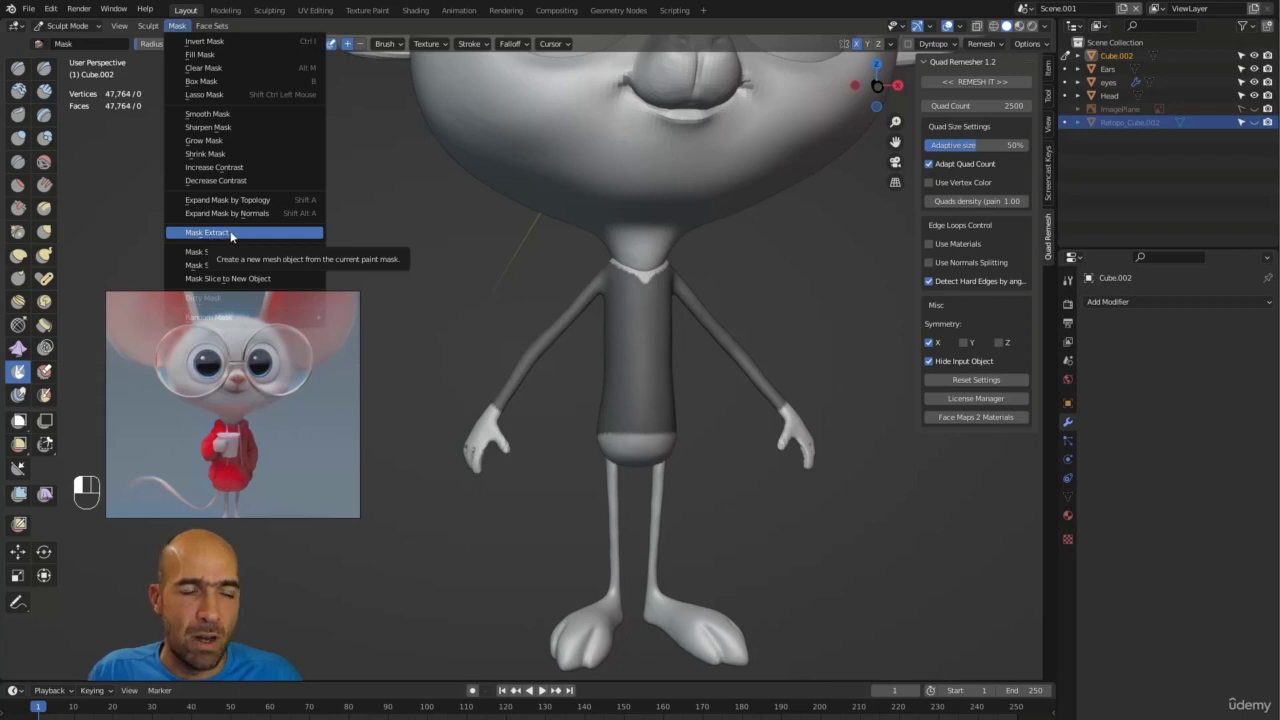
pyautogui.click(218, 234)
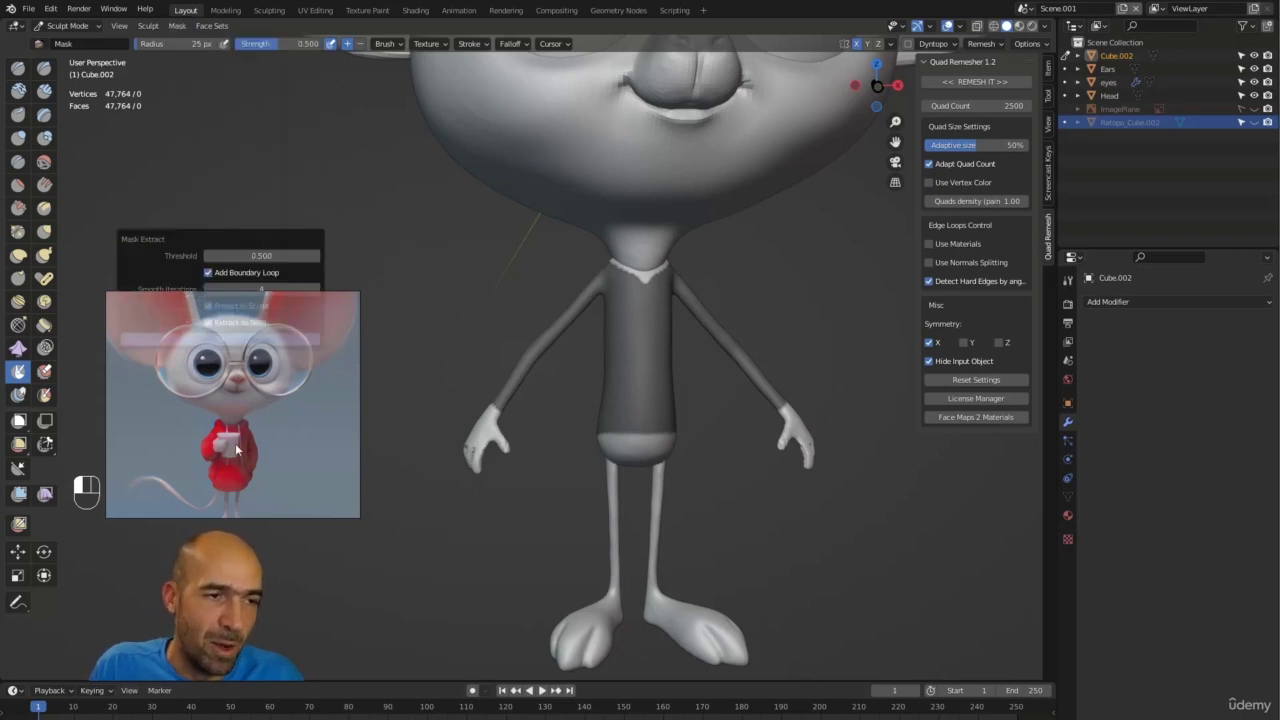
pyautogui.moveTo(236, 448); pyautogui.dragTo(232, 508)
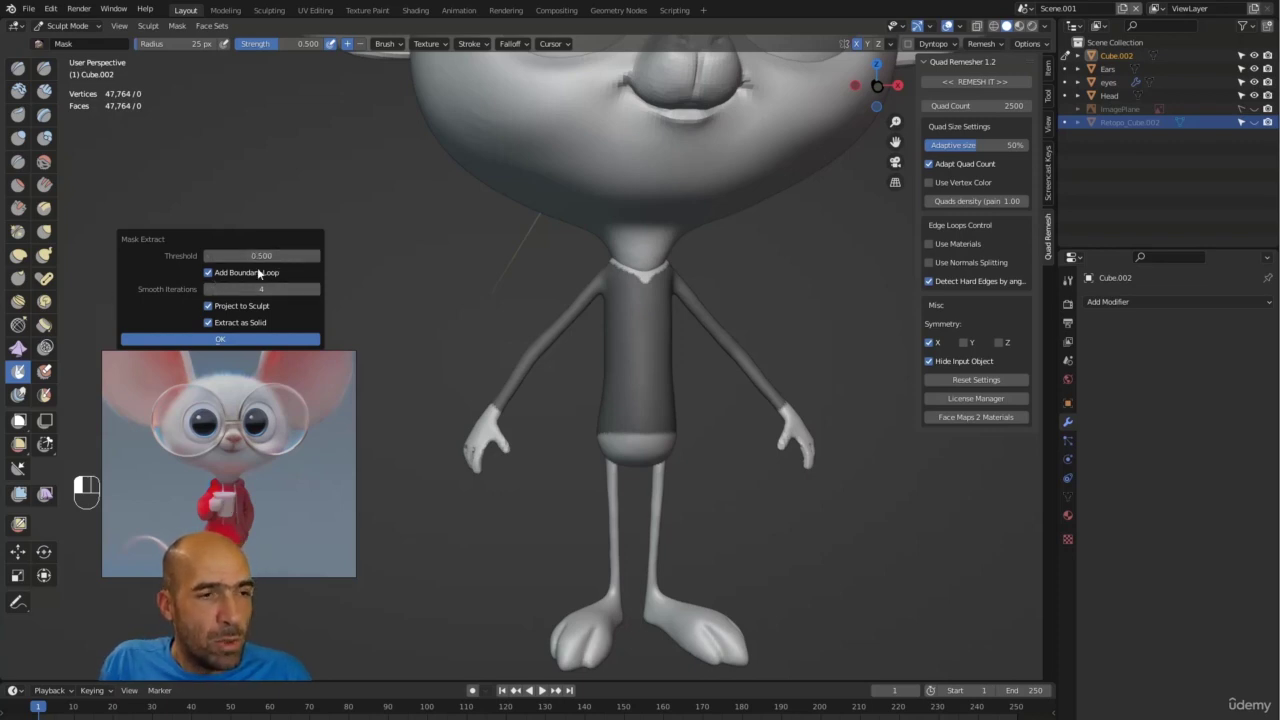
pyautogui.moveTo(232, 290); pyautogui.dragTo(212, 290)
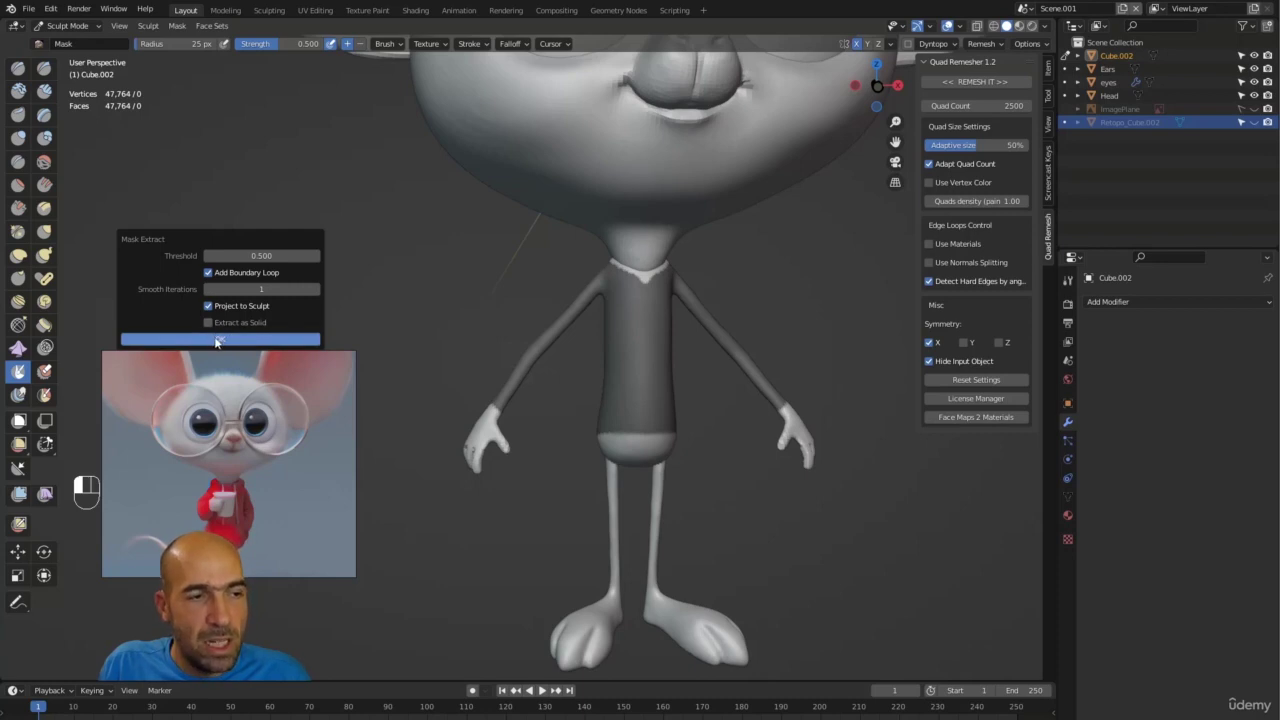
pyautogui.click(216, 340)
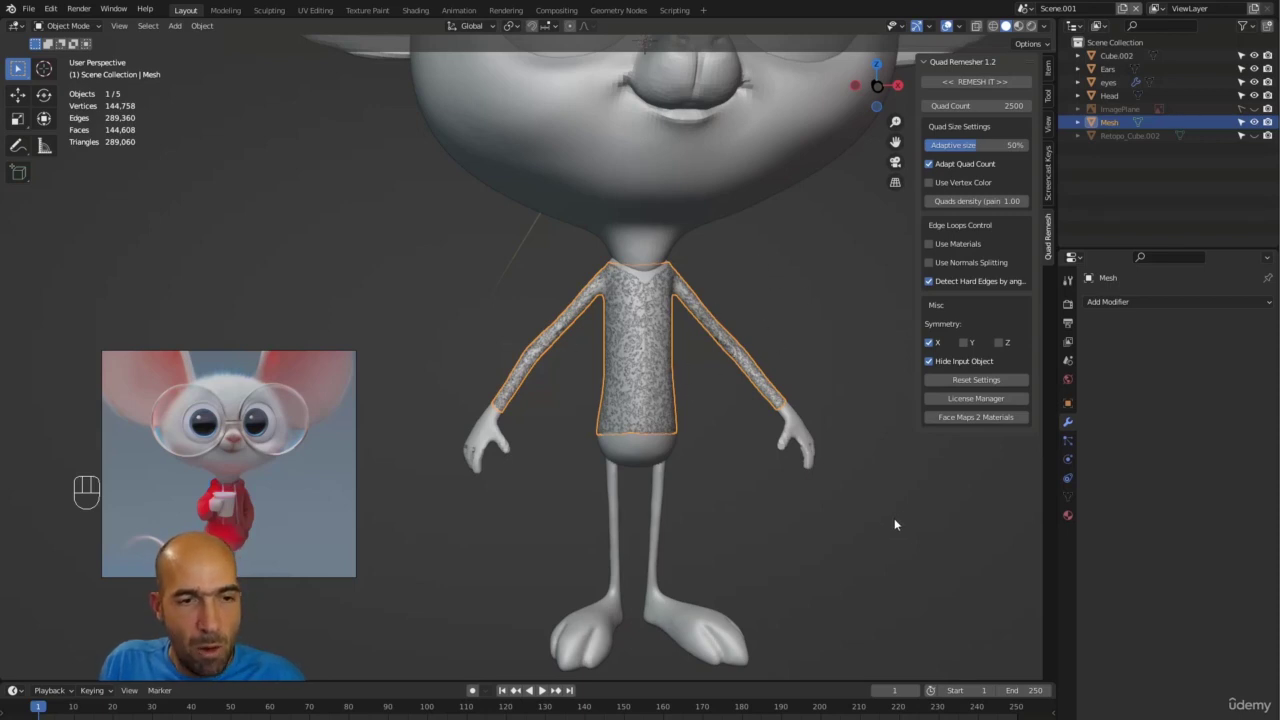
# Step: Isolate the extracted shirt mesh and put it into Sculpt Mode
pyautogui.press('KP_Divide')
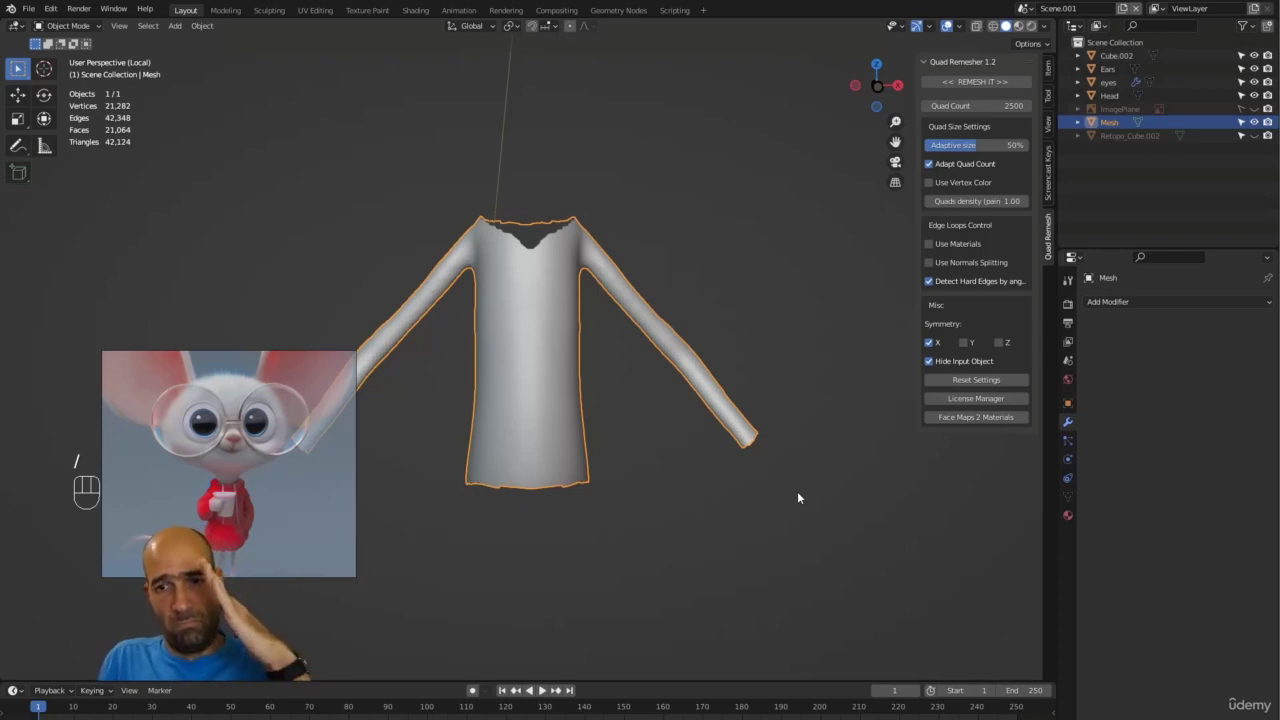
pyautogui.keyDown('ctrl'); pyautogui.keyDown('alt'); pyautogui.moveTo(682, 254); pyautogui.dragTo(705, 216); pyautogui.keyUp('alt'); pyautogui.keyUp('ctrl')
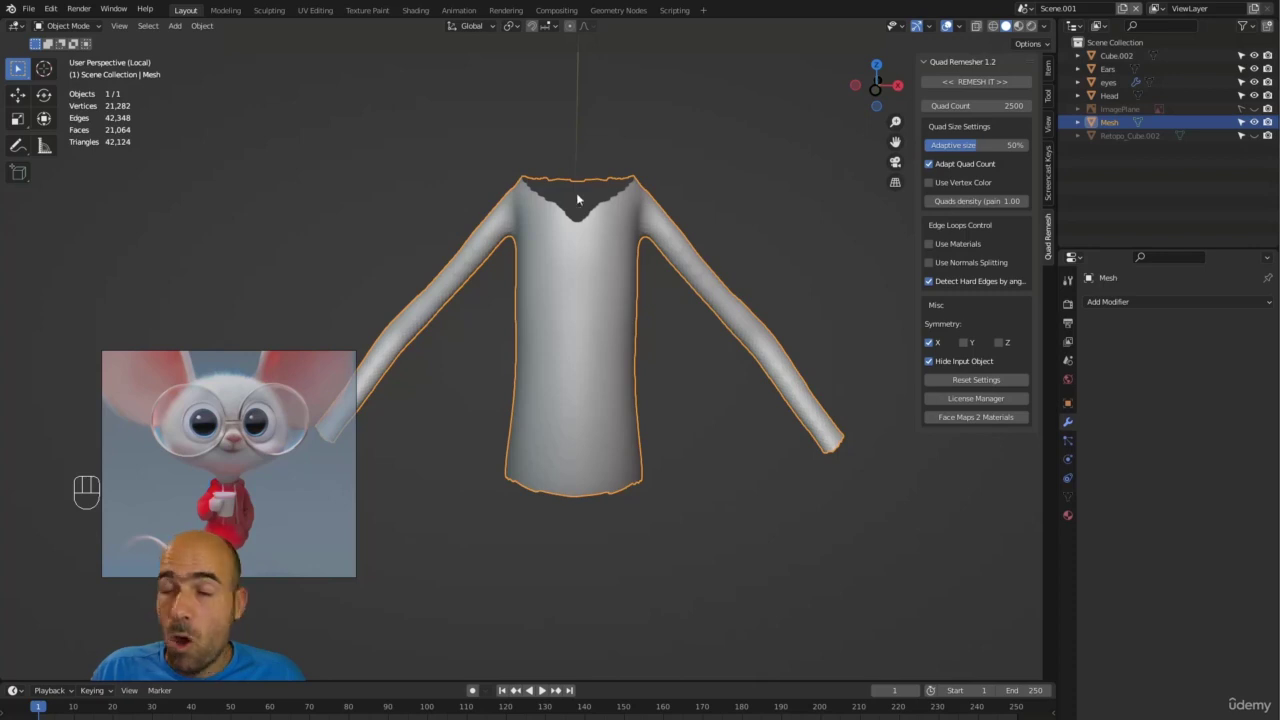
pyautogui.hotkey('ctrl', 'Tab')
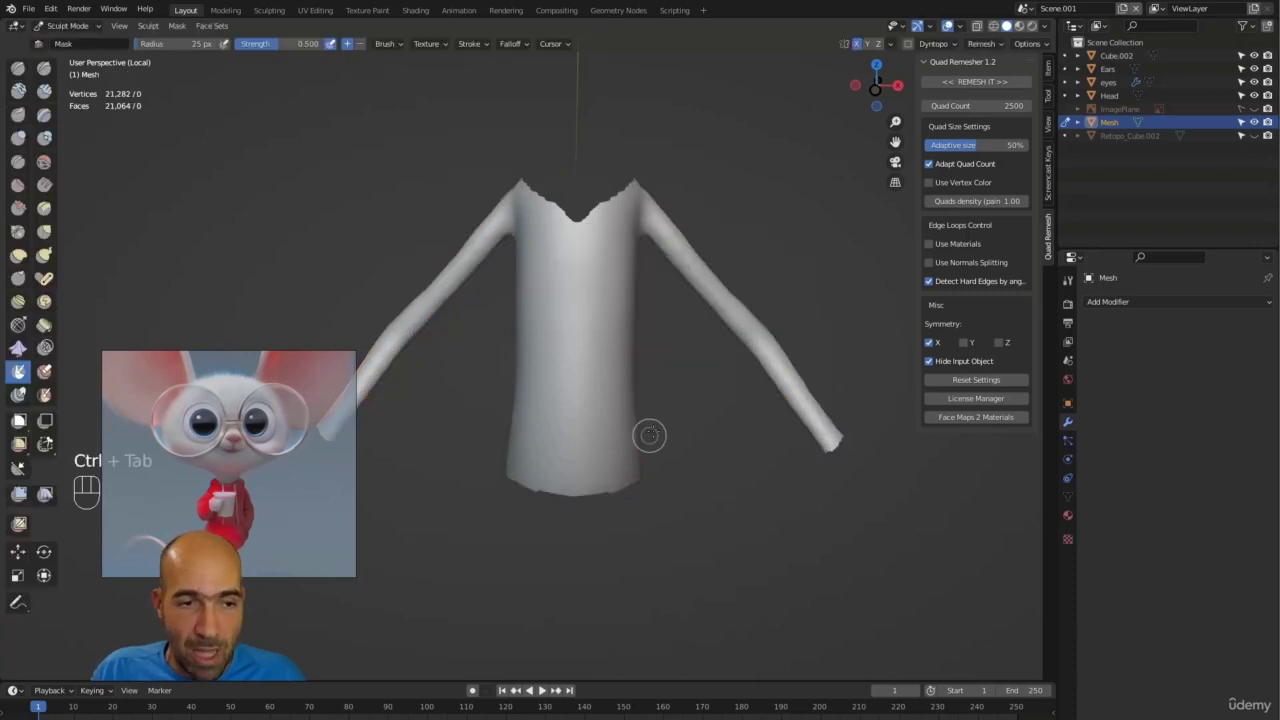
# Step: Smooth the shirt's ragged neckline, cuffs and hem with an 86 px brush
pyautogui.press(']')
pyautogui.press(']')
pyautogui.press(']')
pyautogui.press(']')
pyautogui.press(']')
pyautogui.press(']')
pyautogui.press(']')
pyautogui.press(']')
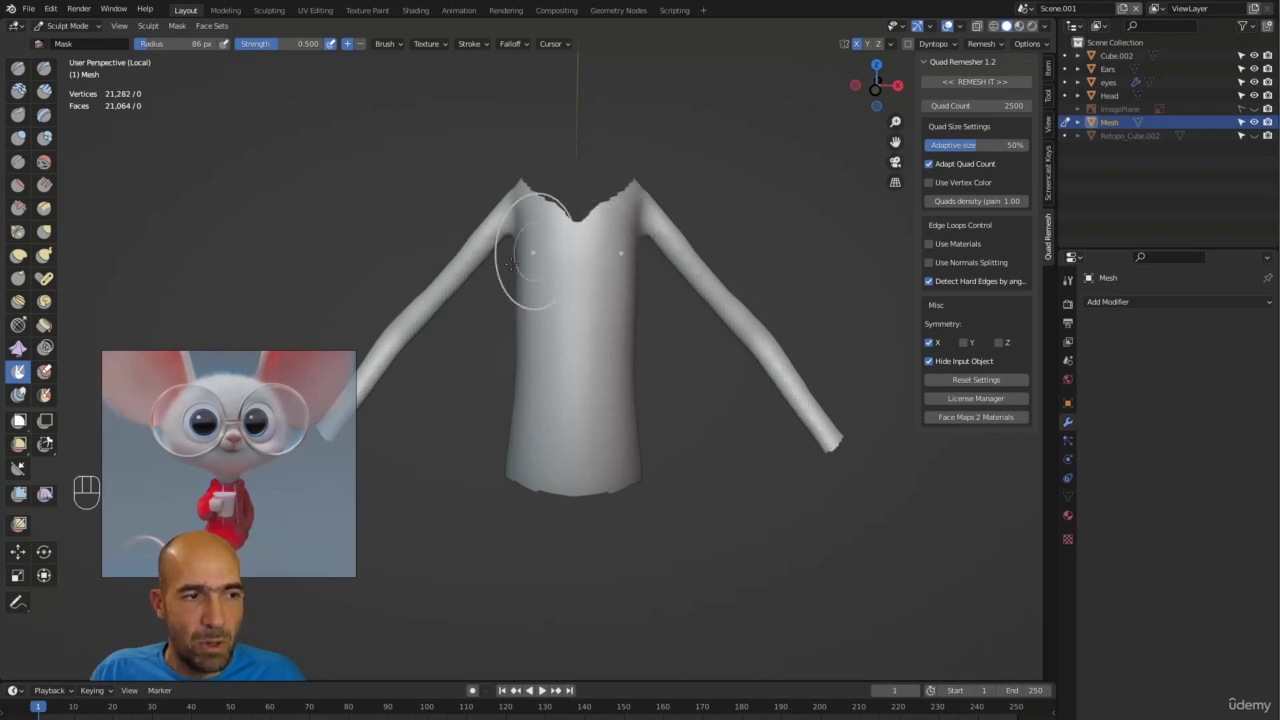
pyautogui.press('1')
pyautogui.moveTo(623, 213)
pyautogui.keyDown('shift'); pyautogui.mouseDown()
pyautogui.moveTo(606, 214)
pyautogui.moveTo(620, 206)
pyautogui.mouseUp(); pyautogui.keyUp('shift')
pyautogui.moveTo(620, 206)
pyautogui.mouseDown(button='middle')
pyautogui.moveTo(648, 218)
pyautogui.moveTo(600, 225)
pyautogui.mouseUp(button='middle')
pyautogui.keyDown('shift'); pyautogui.moveTo(560, 568); pyautogui.dragTo(522, 558); pyautogui.keyUp('shift')
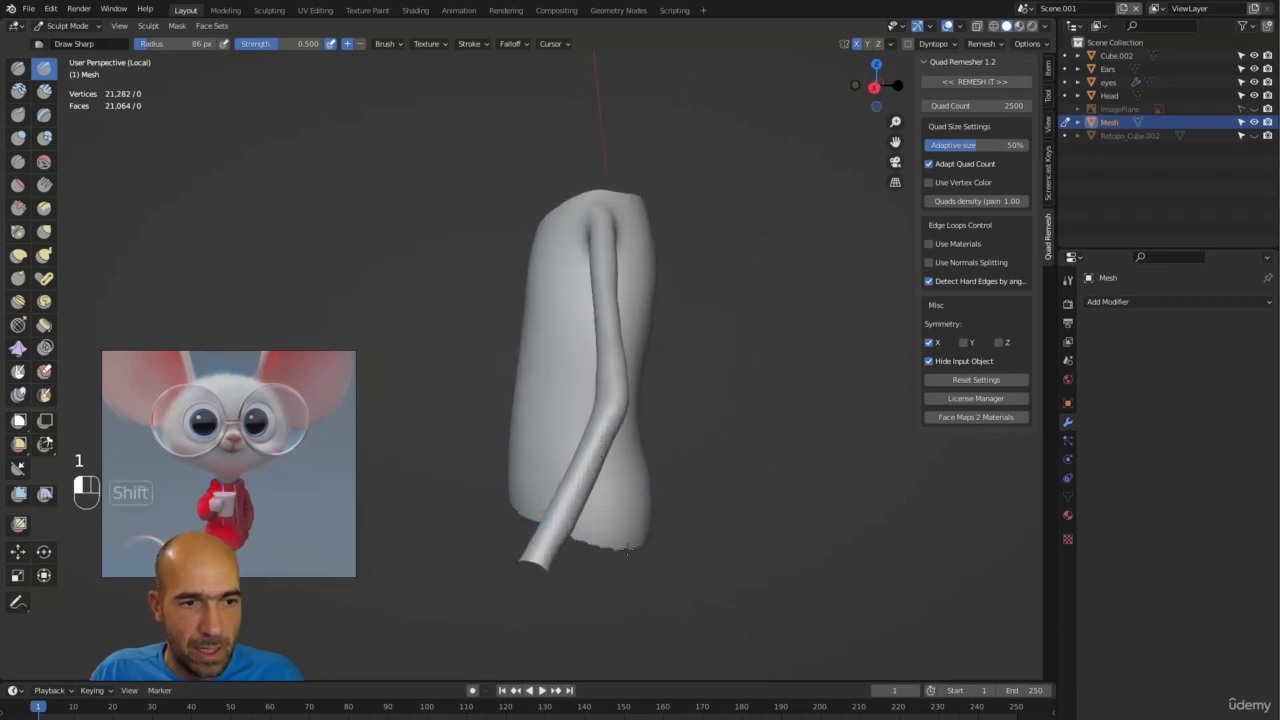
pyautogui.press('1')
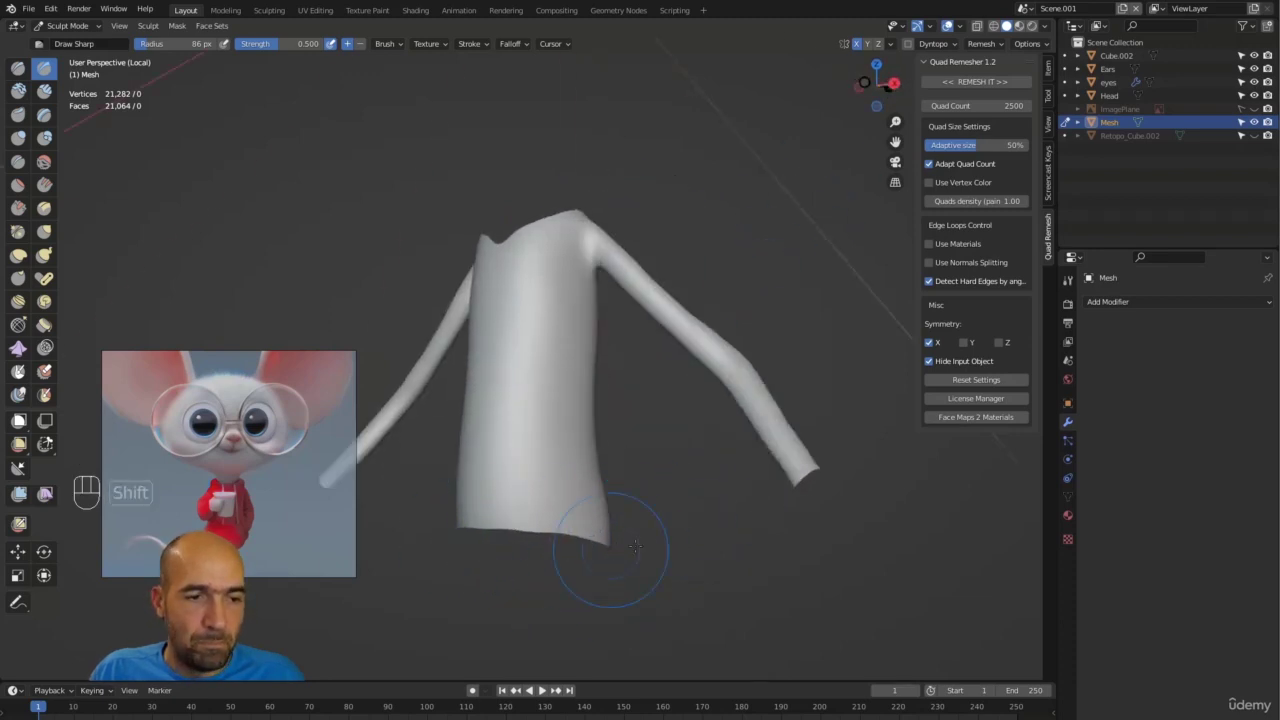
pyautogui.moveTo(635, 545); pyautogui.dragTo(526, 489, button='middle')
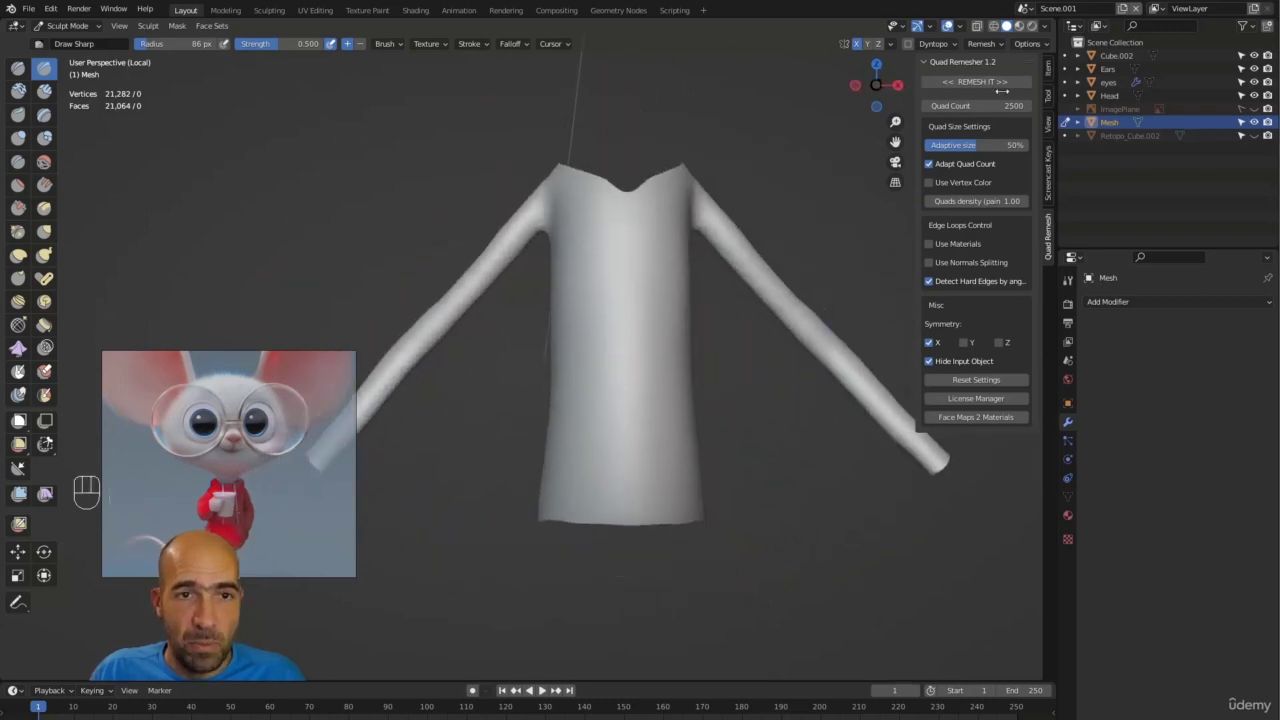
pyautogui.keyDown('shift'); pyautogui.moveTo(768, 183); pyautogui.dragTo(802, 171, button='middle'); pyautogui.keyUp('shift')
pyautogui.keyDown('ctrl'); pyautogui.moveTo(802, 171); pyautogui.dragTo(715, 225, button='middle'); pyautogui.keyUp('ctrl')
pyautogui.moveTo(645, 225); pyautogui.dragTo(690, 204, button='middle')
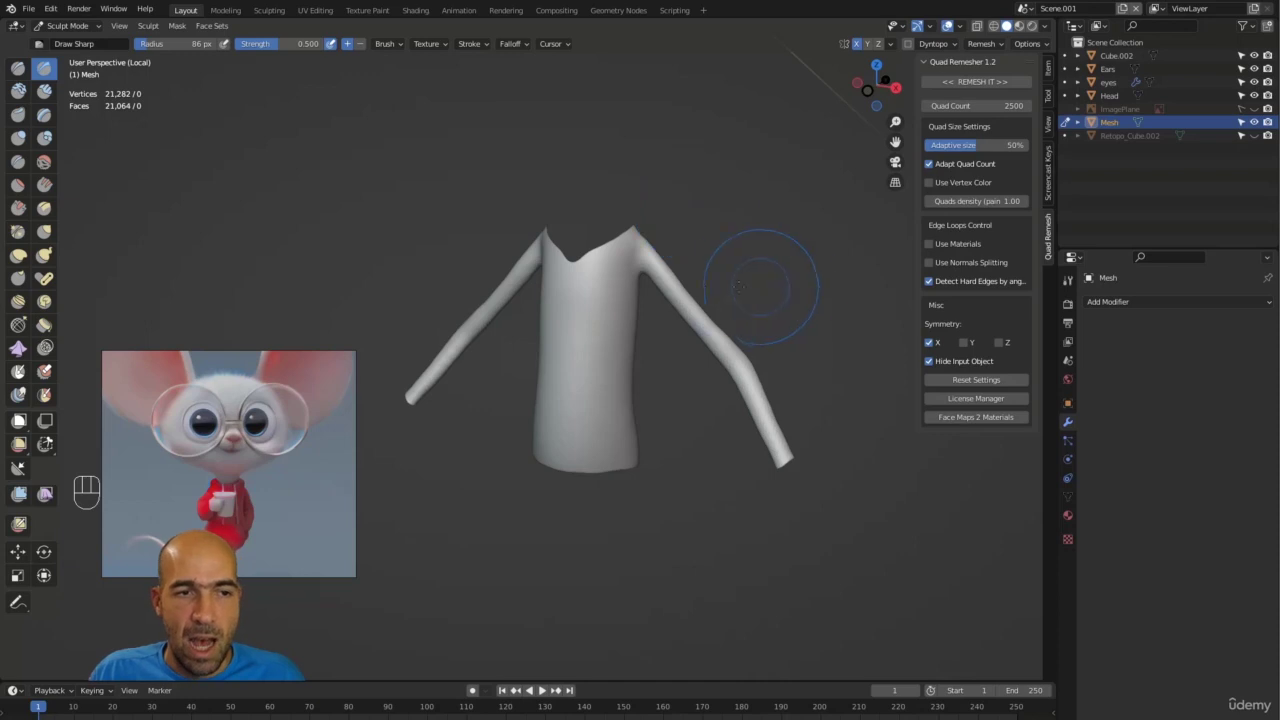
pyautogui.moveTo(760, 287); pyautogui.dragTo(571, 286, button='middle')
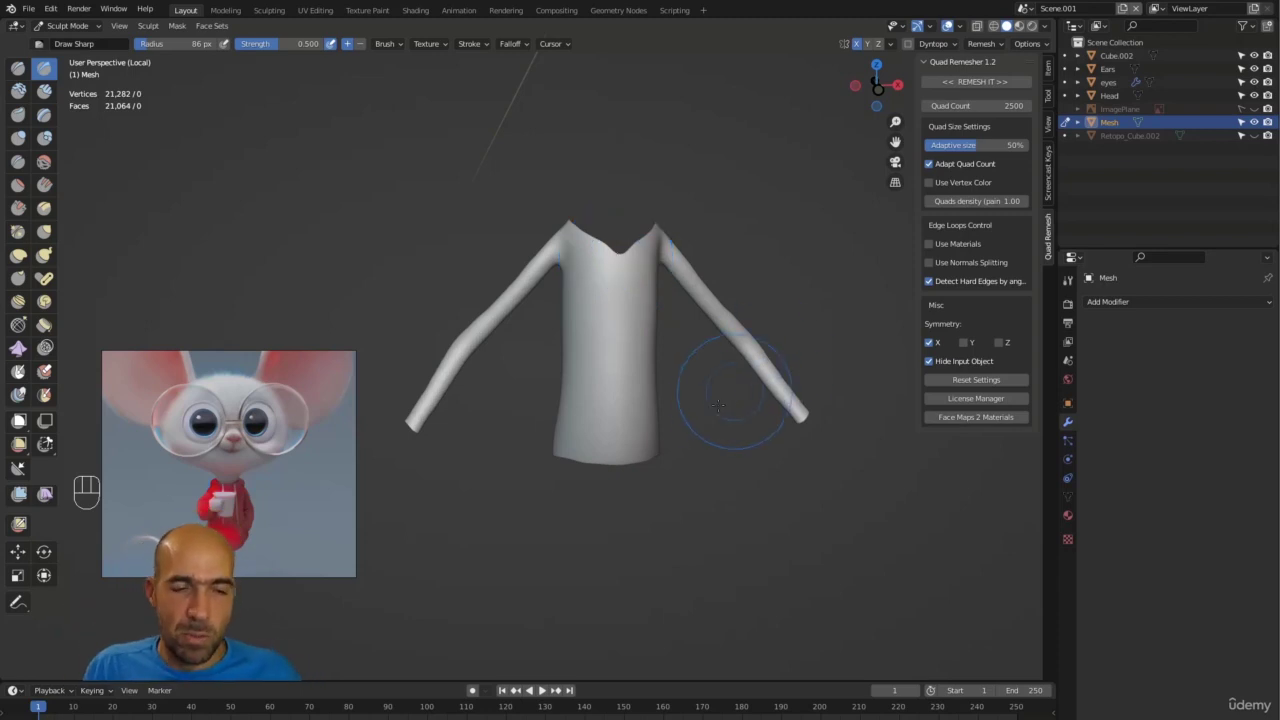
pyautogui.keyDown('shift'); pyautogui.moveTo(600, 350); pyautogui.dragTo(594, 400); pyautogui.keyUp('shift')
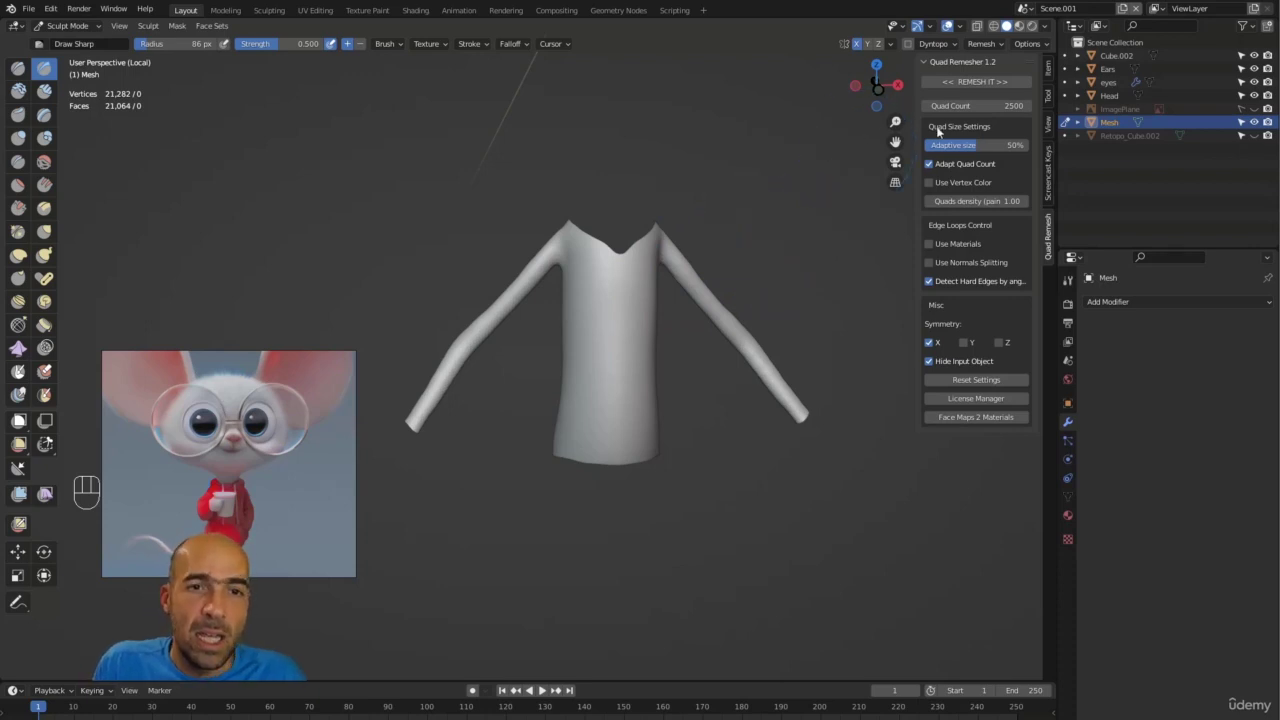
# Step: Remesh the shirt with Quad Remesher at a quad count of 500
pyautogui.click(988, 105)
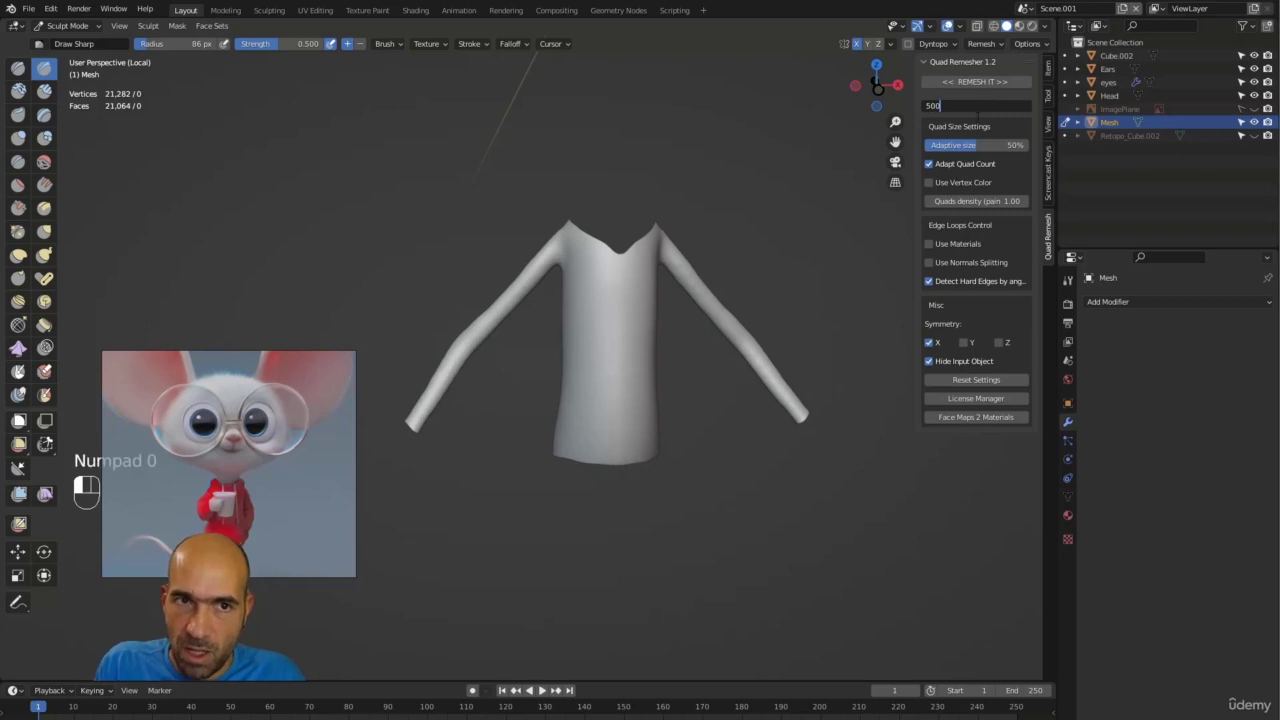
pyautogui.write('500')
pyautogui.press('Return')
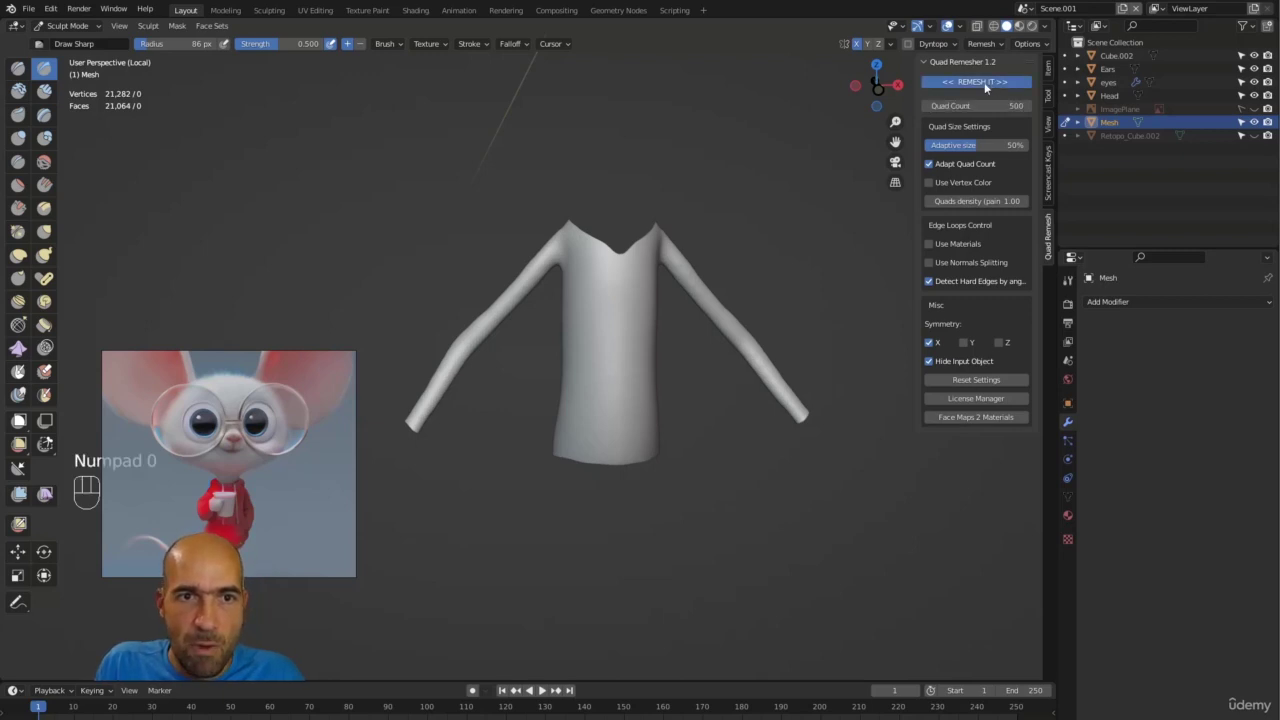
pyautogui.click(984, 82)
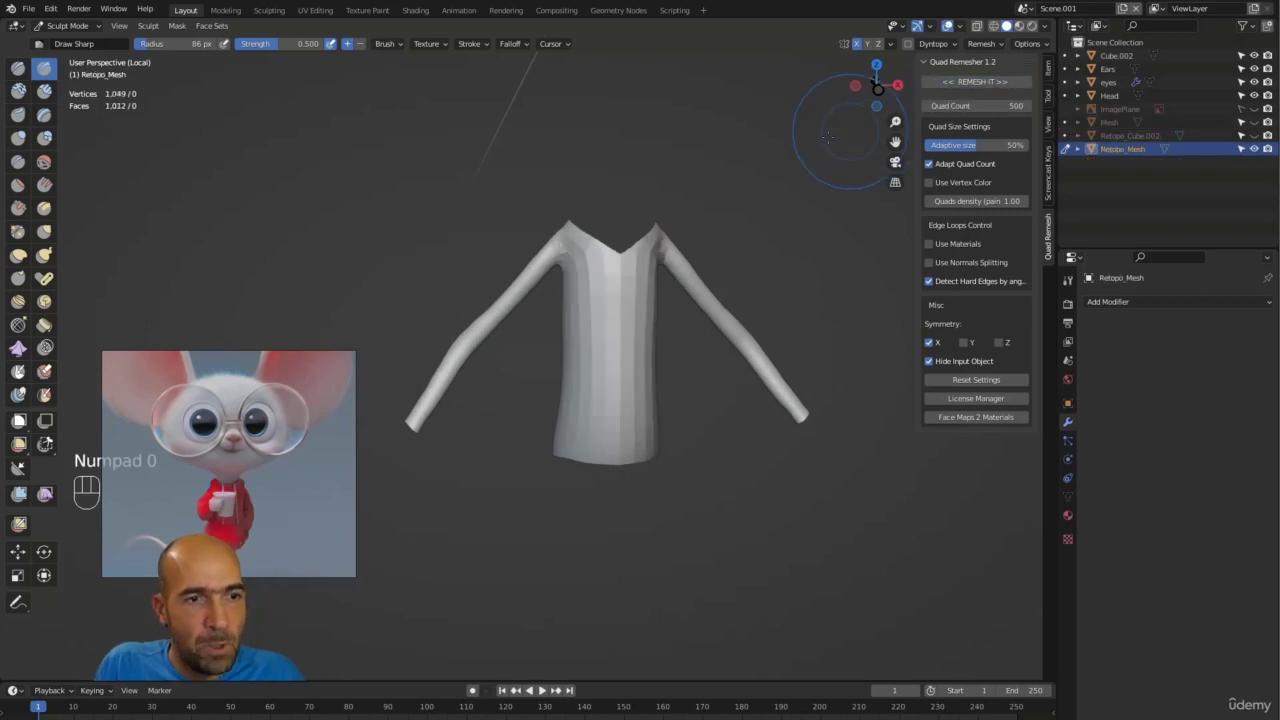
# Step: Turn on the wireframe overlay and check the remeshed shirt's quad topology
pyautogui.keyDown('alt'); pyautogui.moveTo(727, 158); pyautogui.dragTo(600, 112, button='middle'); pyautogui.keyUp('alt')
pyautogui.press('q')
pyautogui.click(703, 142)
pyautogui.keyDown('alt'); pyautogui.moveTo(889, 118); pyautogui.dragTo(732, 120, button='middle'); pyautogui.keyUp('alt')
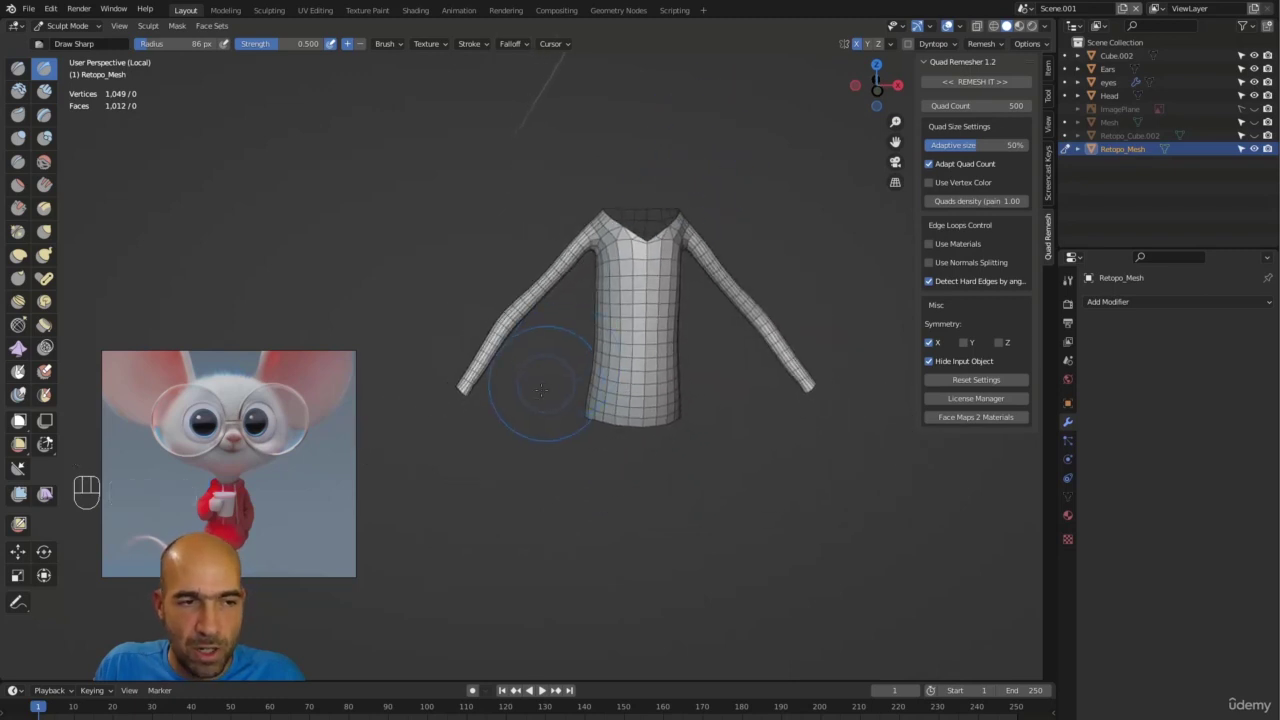
pyautogui.keyDown('alt'); pyautogui.moveTo(545, 380); pyautogui.dragTo(523, 392, button='middle'); pyautogui.keyUp('alt')
pyautogui.keyDown('ctrl'); pyautogui.keyDown('alt'); pyautogui.moveTo(523, 392); pyautogui.dragTo(521, 371, button='middle'); pyautogui.keyUp('alt'); pyautogui.keyUp('ctrl')
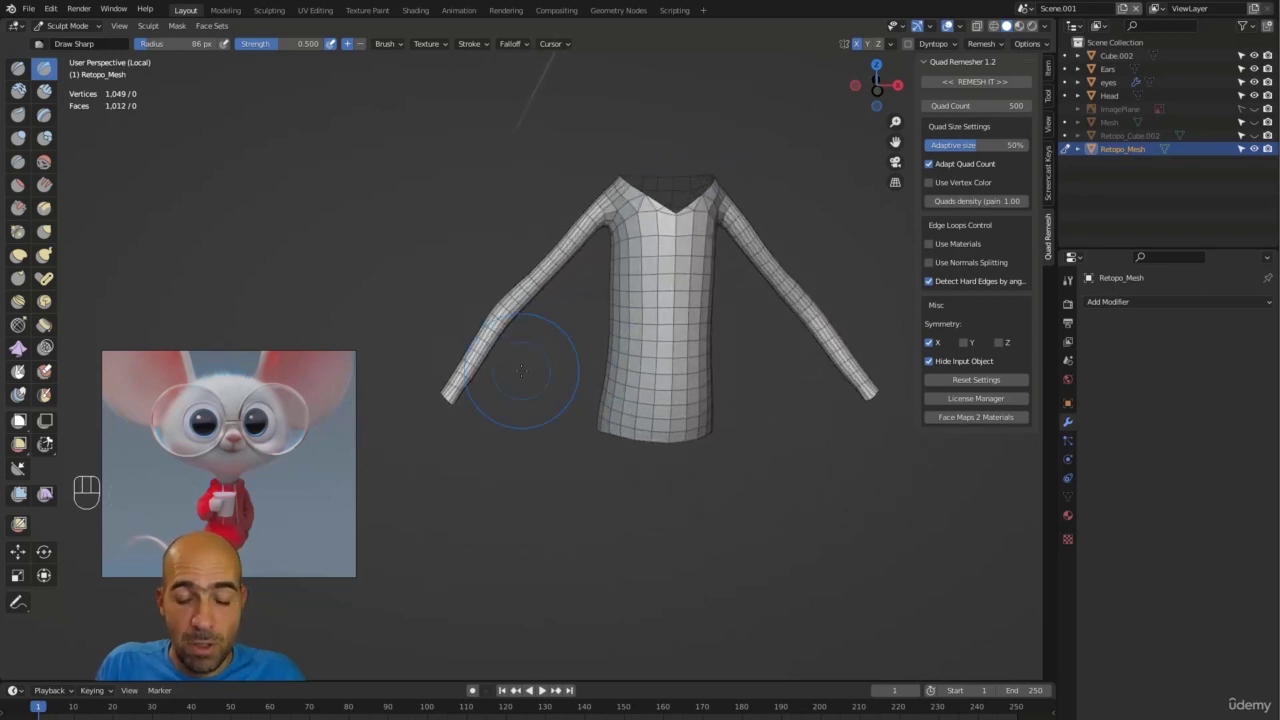
# Step: Exit isolation and inflate the shirt's torso and sleeves outside the body with a 174 px Inflate/Deflate brush
pyautogui.press('KP_Divide')
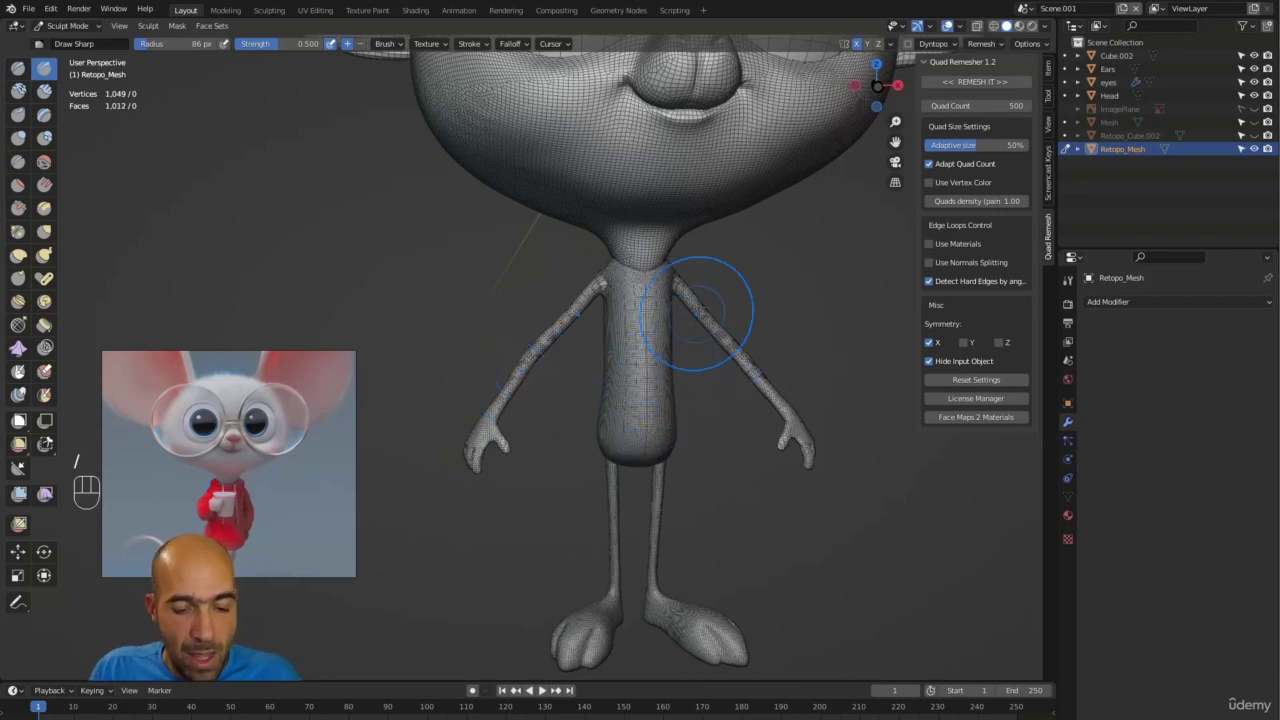
pyautogui.press('6')
pyautogui.press(']')
pyautogui.press(']')
pyautogui.press(']')
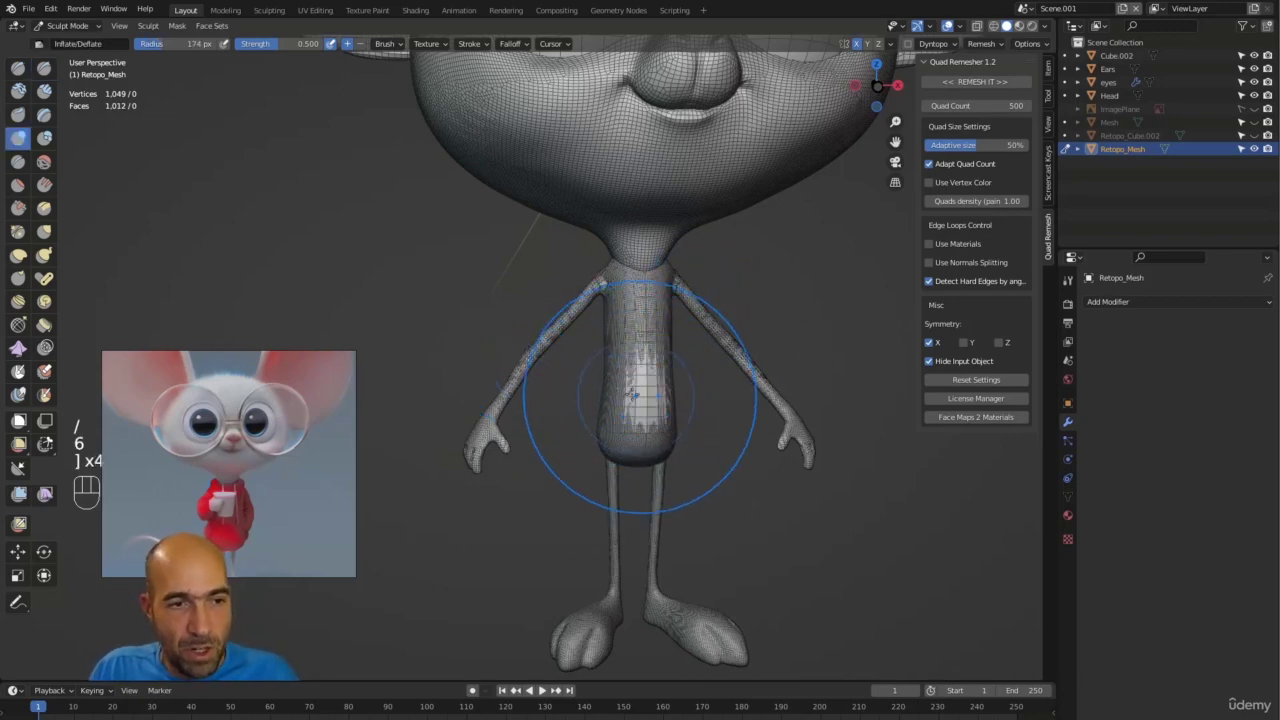
pyautogui.moveTo(632, 318)
pyautogui.mouseDown()
pyautogui.moveTo(611, 288)
pyautogui.moveTo(533, 342)
pyautogui.mouseUp()
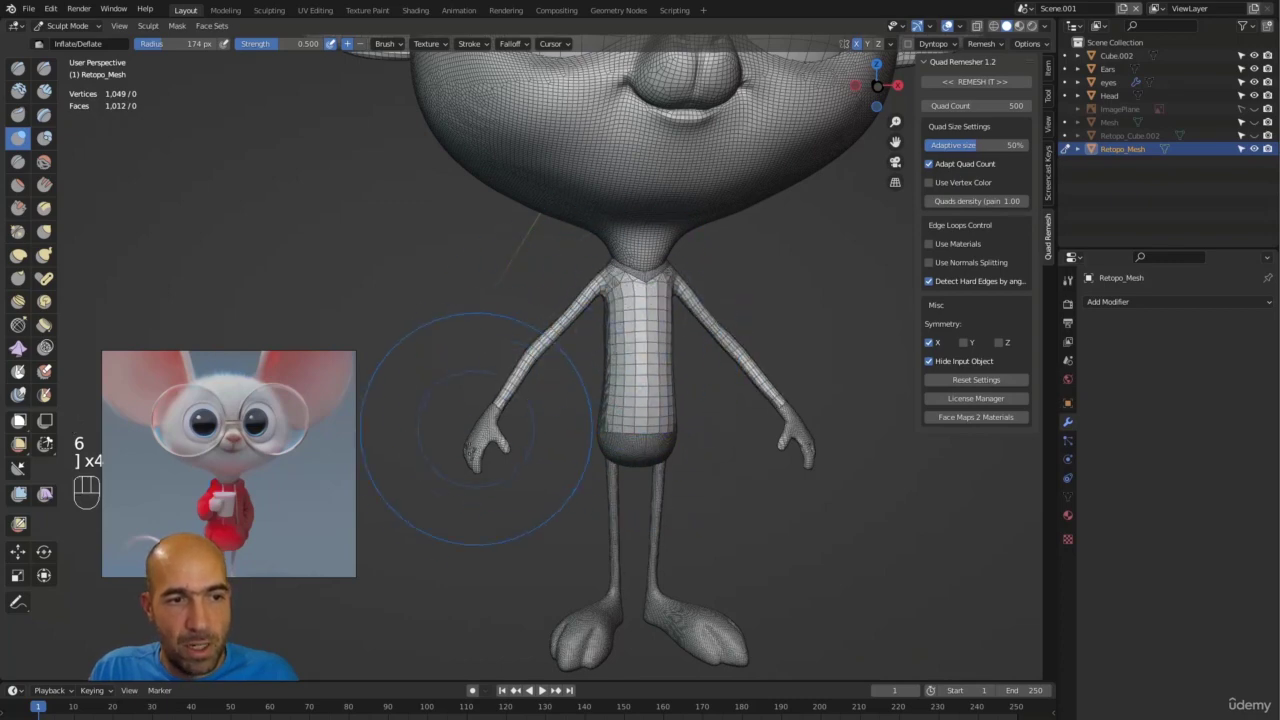
# Step: Inflate the back of the shirt and the sleeves outside the body with the 174 px Inflate/Deflate brush
pyautogui.moveTo(476, 430); pyautogui.dragTo(520, 410, button='middle')
pyautogui.moveTo(510, 376)
pyautogui.mouseDown()
pyautogui.moveTo(454, 292)
pyautogui.moveTo(426, 325)
pyautogui.moveTo(421, 388)
pyautogui.moveTo(421, 376)
pyautogui.mouseUp()
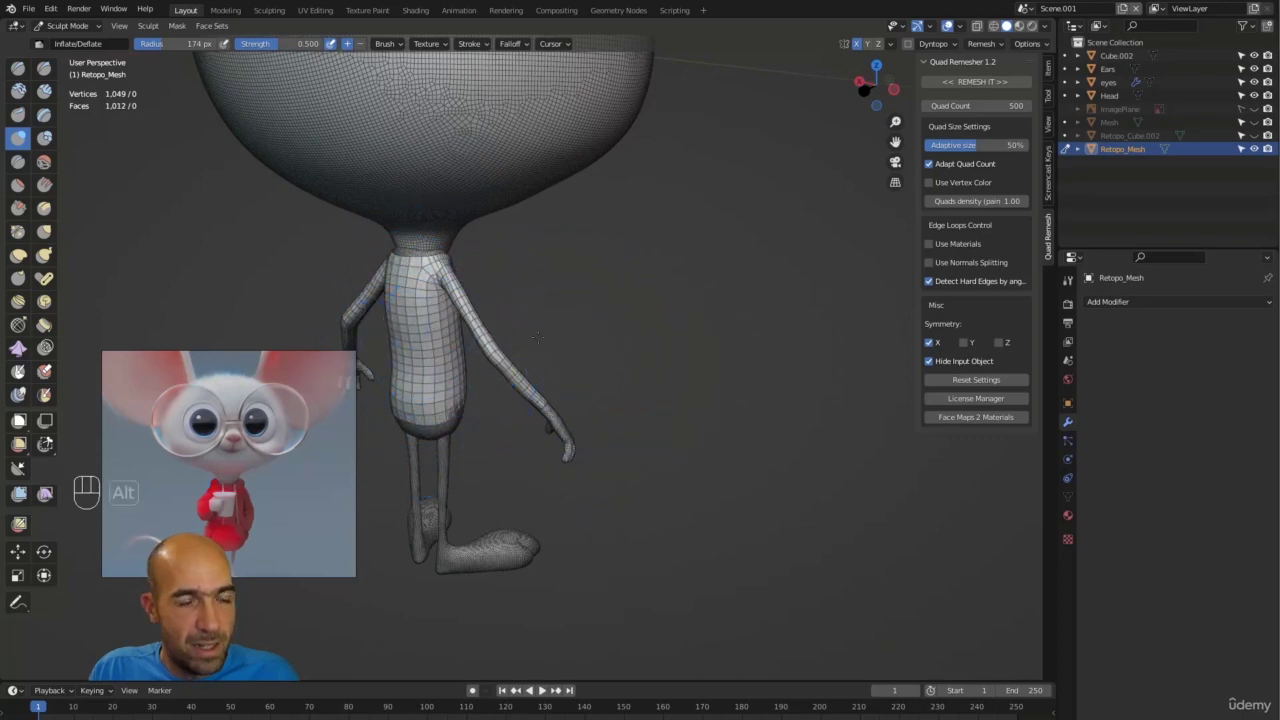
pyautogui.keyDown('alt'); pyautogui.moveTo(530, 410); pyautogui.dragTo(633, 440, button='middle'); pyautogui.keyUp('alt')
# Step: Pull the shirt's hem down below the hips and widen its lower half into a pear shape with a 126 px Grab brush
pyautogui.press('g')
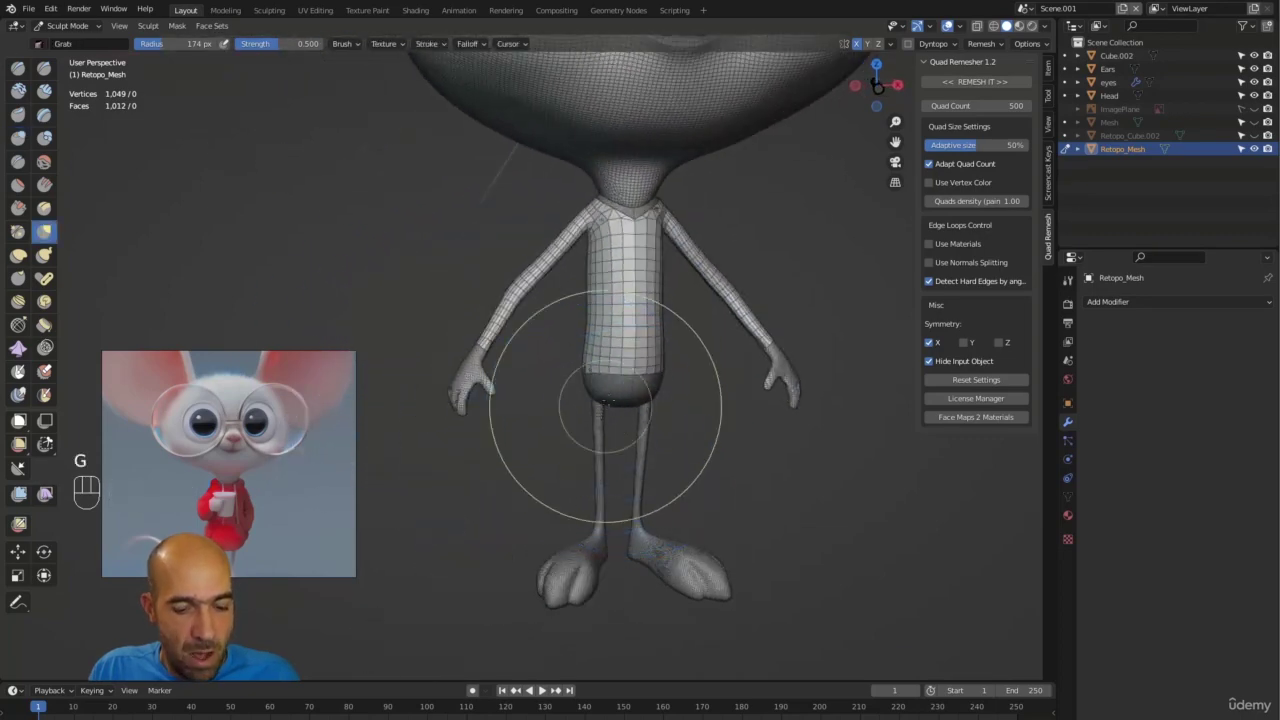
pyautogui.press('[')
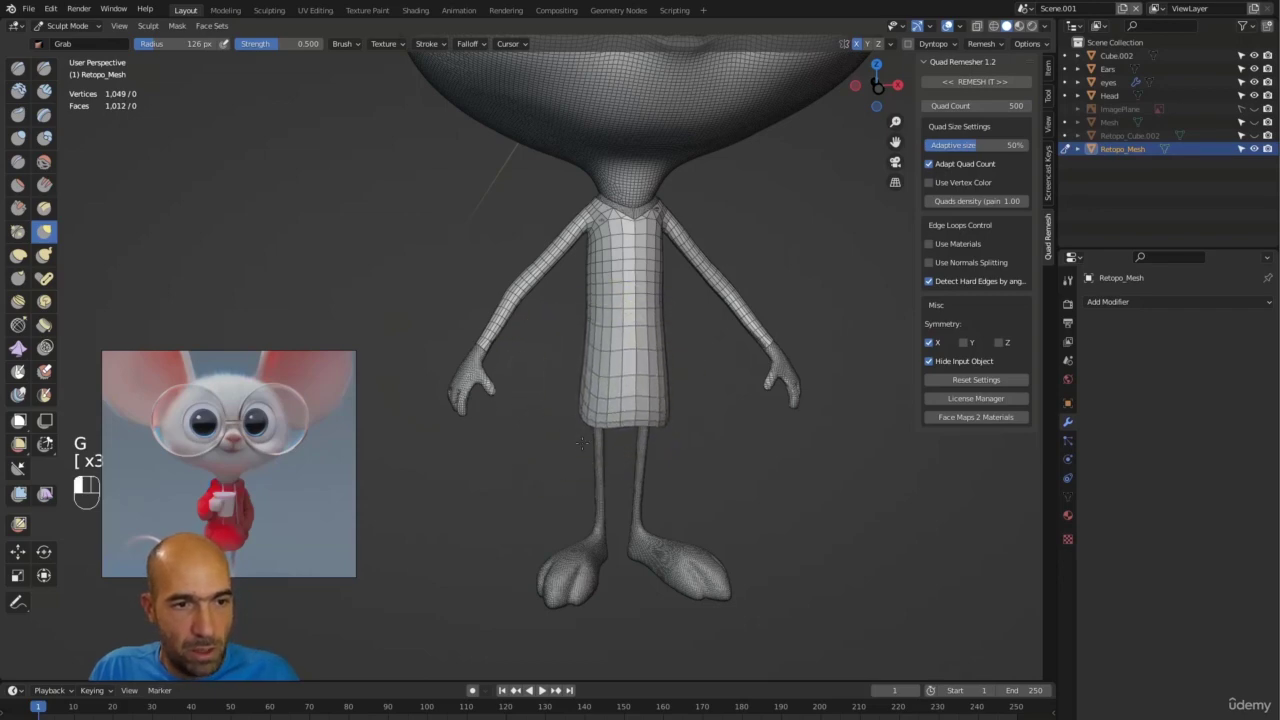
pyautogui.moveTo(540, 425)
pyautogui.mouseDown(button='middle')
pyautogui.moveTo(624, 375)
pyautogui.moveTo(575, 388)
pyautogui.moveTo(610, 402)
pyautogui.moveTo(549, 521)
pyautogui.mouseUp(button='middle')
pyautogui.scroll(2, 700, 543)
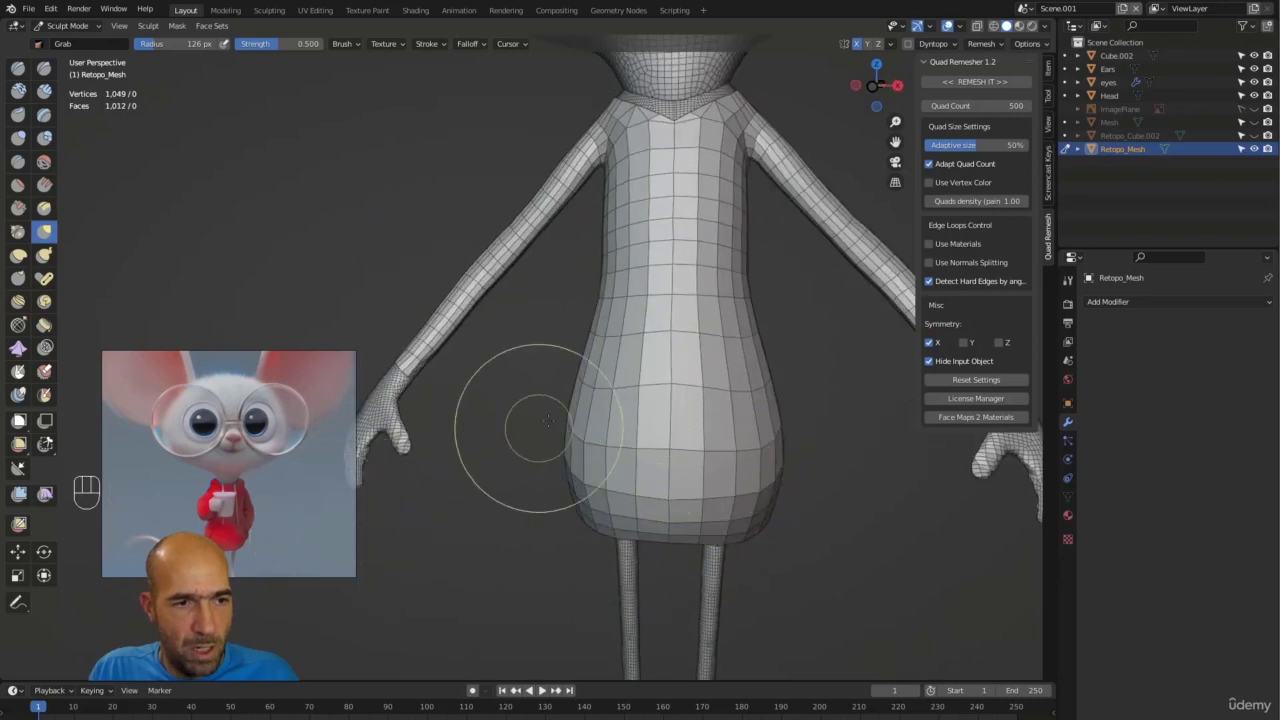
pyautogui.scroll(-3, 550, 422)
pyautogui.moveTo(533, 414)
pyautogui.mouseDown(button='middle')
pyautogui.moveTo(565, 432)
pyautogui.moveTo(434, 543)
pyautogui.mouseUp(button='middle')
pyautogui.scroll(2, 514, 400)
# Step: Puff out the forearm sections of both sleeves with an 81 px Inflate/Deflate brush
pyautogui.press('6')
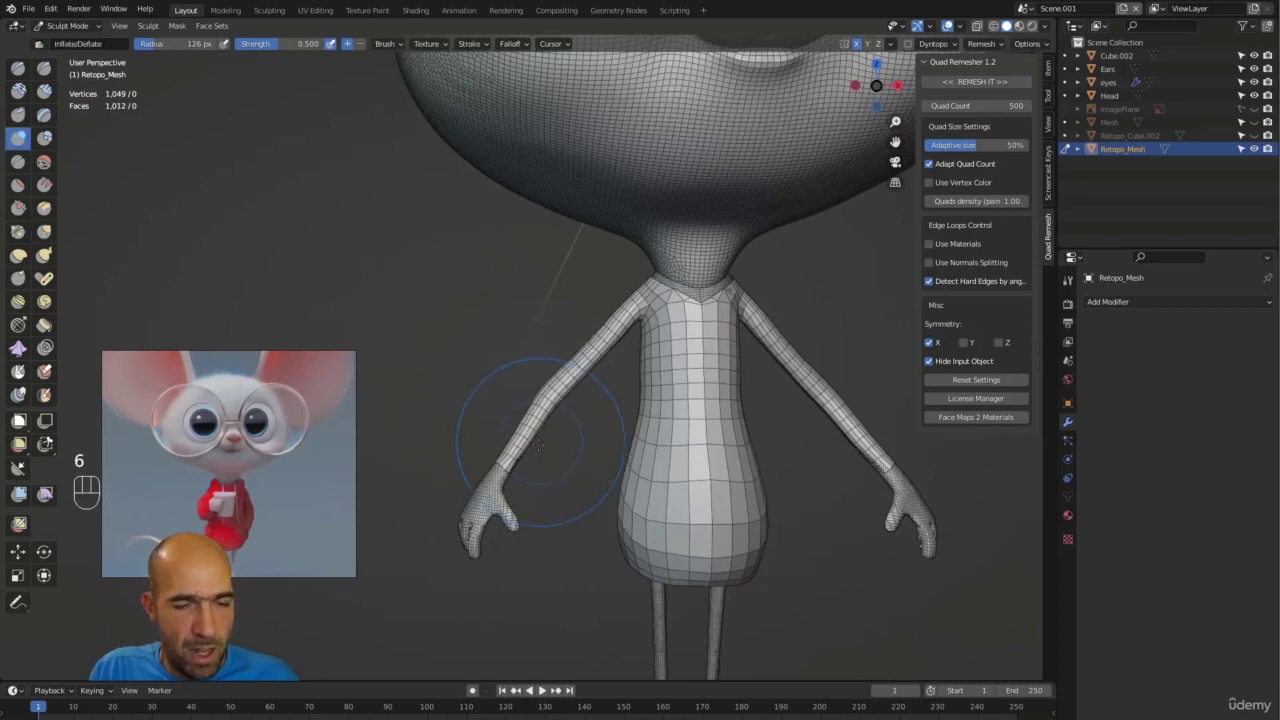
pyautogui.moveTo(486, 423); pyautogui.dragTo(501, 448, button='middle')
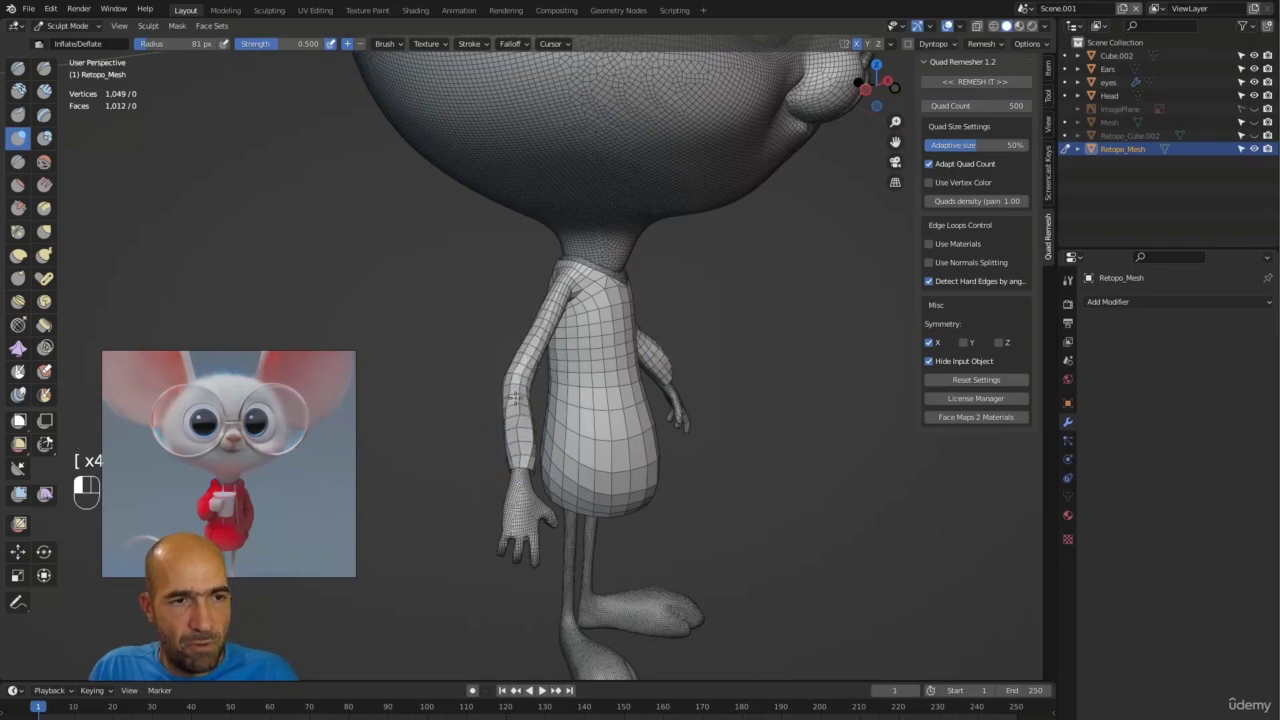
pyautogui.keyDown('alt'); pyautogui.moveTo(492, 445); pyautogui.dragTo(576, 397, button='middle'); pyautogui.keyUp('alt')
pyautogui.moveTo(483, 343); pyautogui.dragTo(464, 321)
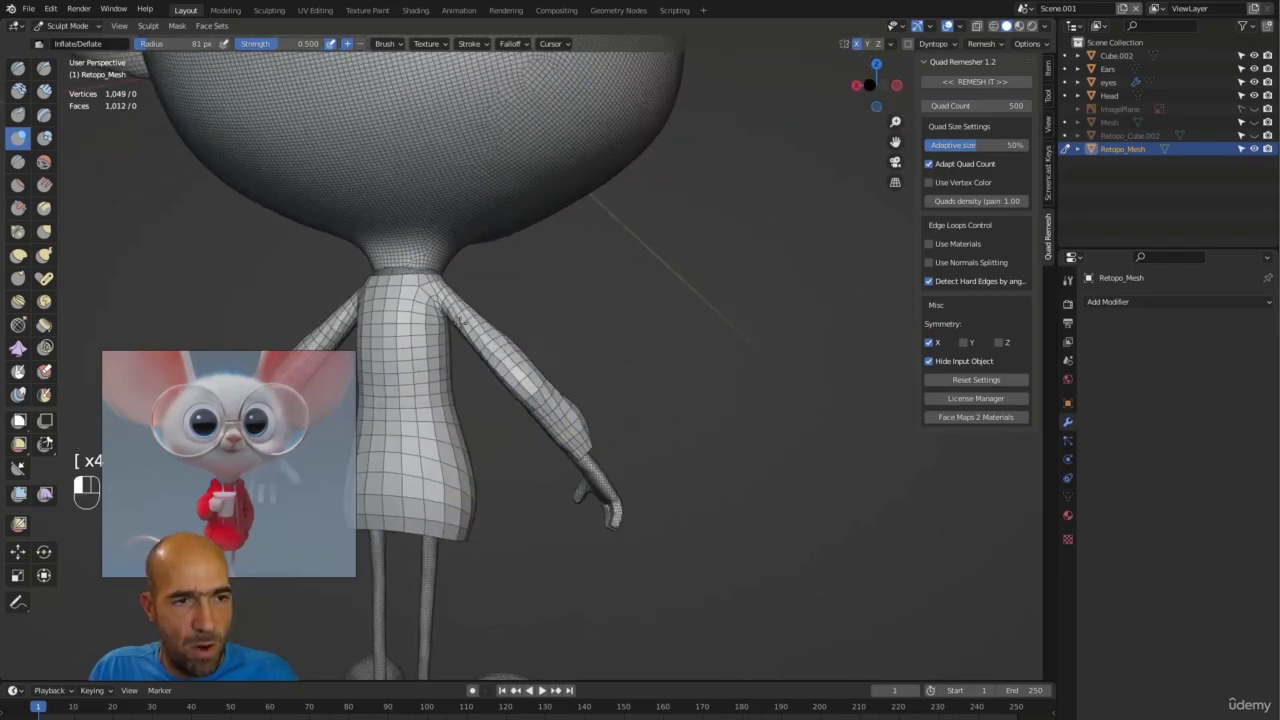
pyautogui.keyDown('alt'); pyautogui.moveTo(540, 448); pyautogui.dragTo(553, 432, button='middle'); pyautogui.keyUp('alt')
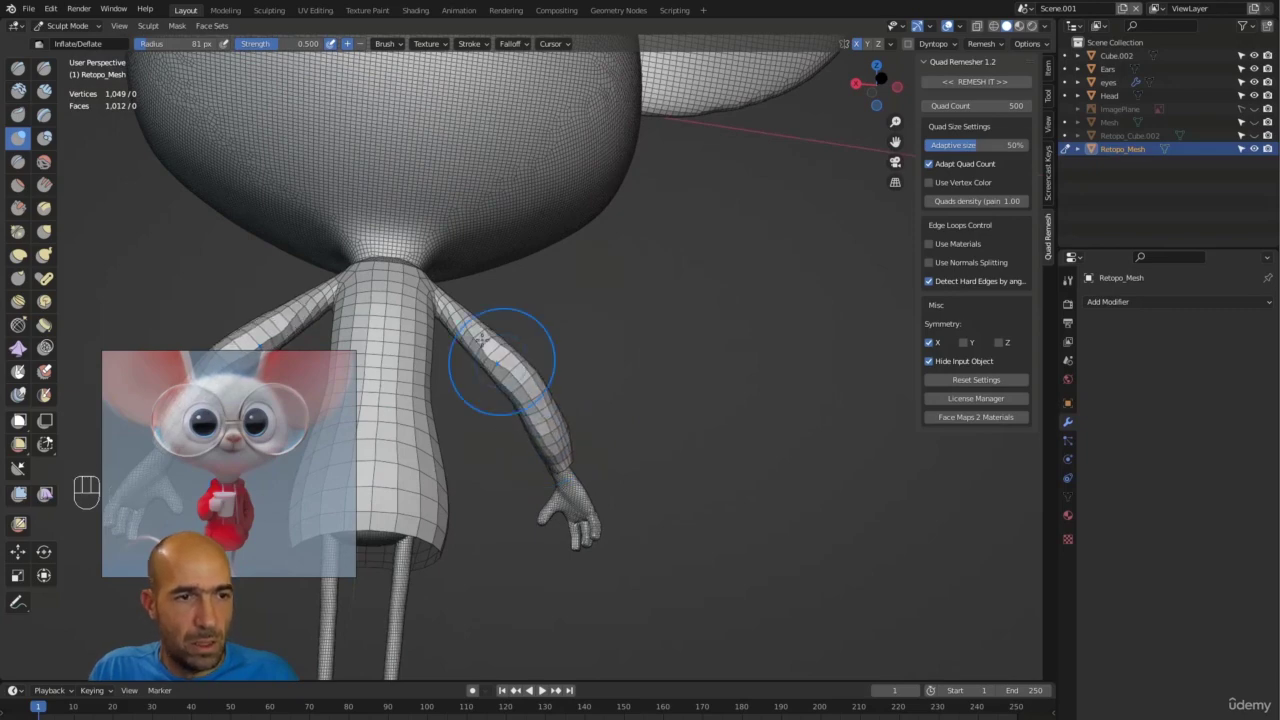
# Step: Inflate the backs and undersides of the sleeves from the elbows to the cuffs to round out their volume
pyautogui.moveTo(512, 394); pyautogui.dragTo(548, 442)
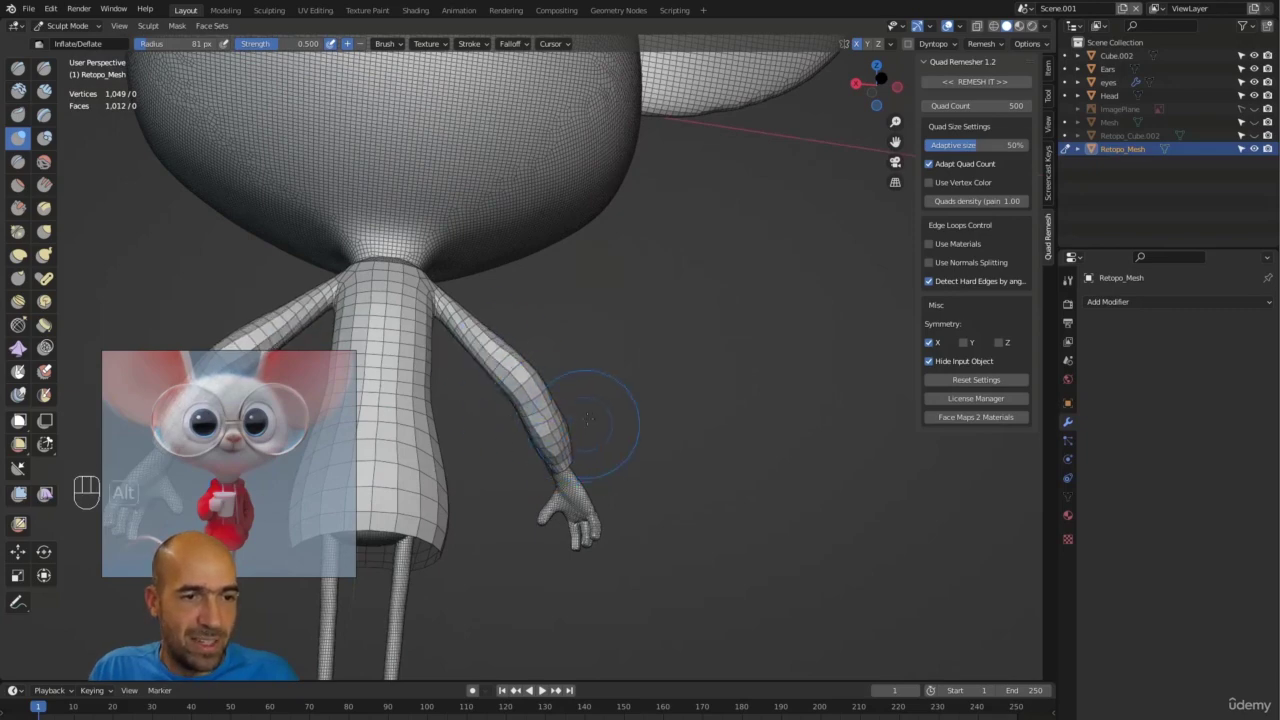
pyautogui.keyDown('alt'); pyautogui.moveTo(588, 420); pyautogui.dragTo(549, 430, button='middle'); pyautogui.keyUp('alt')
pyautogui.moveTo(549, 430)
pyautogui.mouseDown()
pyautogui.moveTo(534, 456)
pyautogui.moveTo(543, 450)
pyautogui.mouseUp()
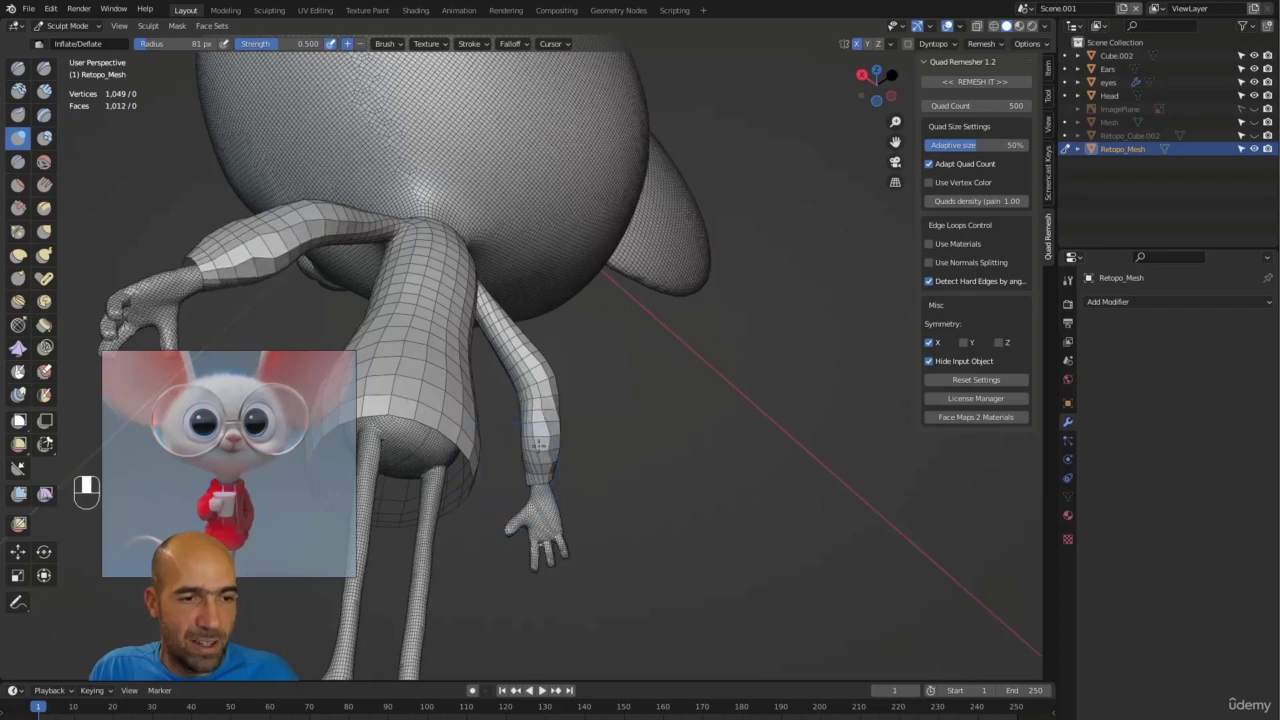
pyautogui.keyDown('alt'); pyautogui.moveTo(540, 444); pyautogui.dragTo(663, 440, button='middle'); pyautogui.keyUp('alt')
pyautogui.moveTo(540, 440)
pyautogui.mouseDown()
pyautogui.moveTo(525, 455)
pyautogui.moveTo(556, 416)
pyautogui.moveTo(557, 371)
pyautogui.moveTo(520, 350)
pyautogui.mouseUp()
pyautogui.keyDown('alt'); pyautogui.moveTo(520, 350); pyautogui.dragTo(575, 345, button='middle'); pyautogui.keyUp('alt')
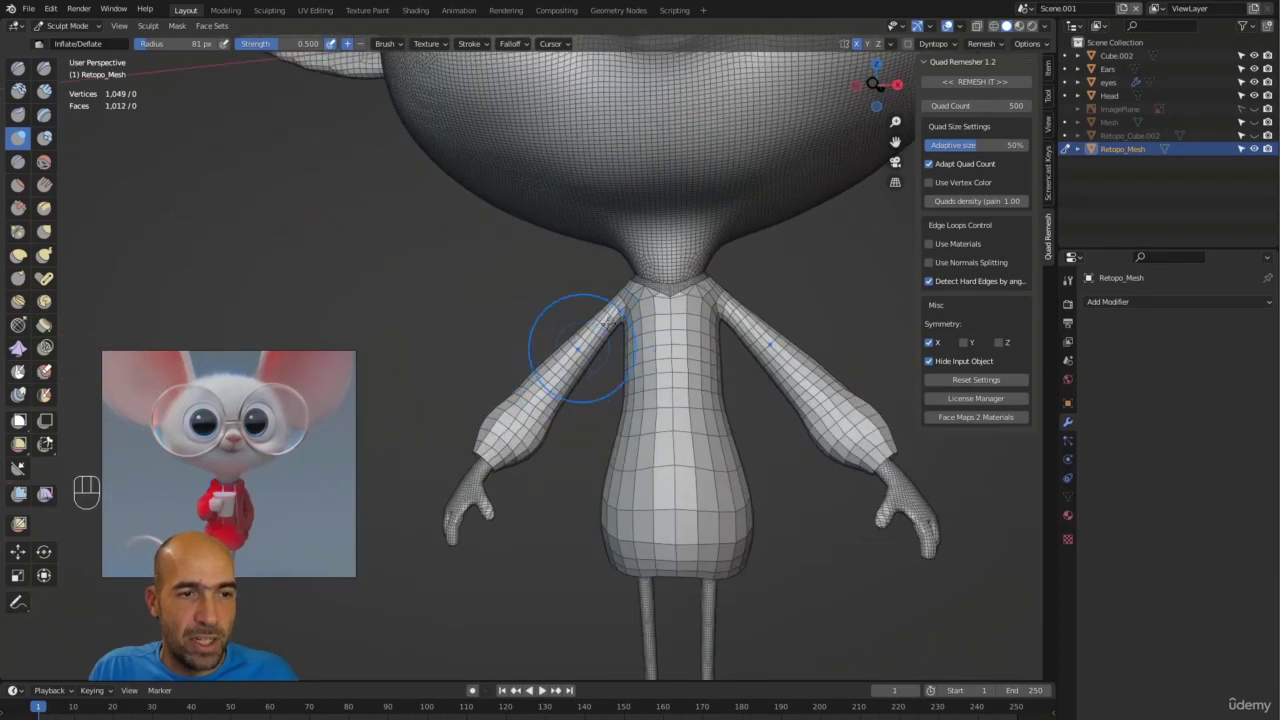
# Step: Inflate the upper sleeves toward the shoulders so they taper smoothly into the puffy forearms
pyautogui.keyDown('alt'); pyautogui.moveTo(509, 423); pyautogui.dragTo(557, 371, button='middle'); pyautogui.keyUp('alt')
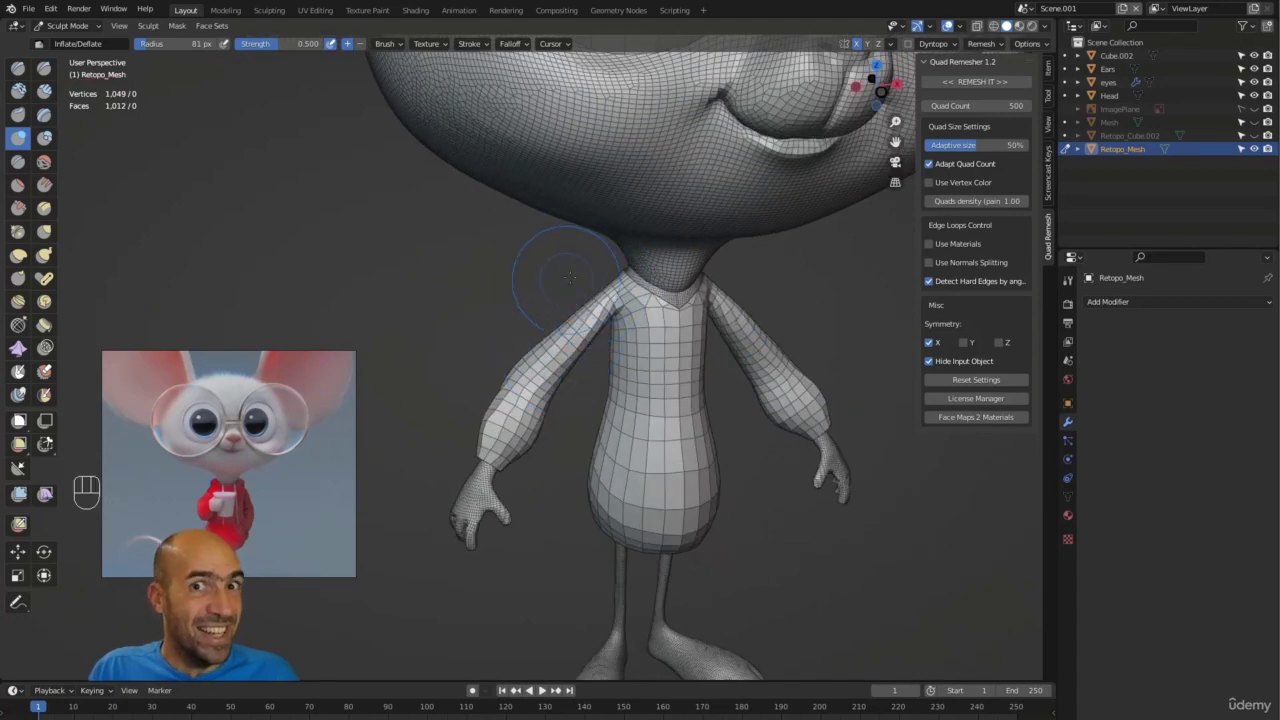
pyautogui.keyDown('alt'); pyautogui.moveTo(570, 292); pyautogui.dragTo(582, 321, button='middle'); pyautogui.keyUp('alt')
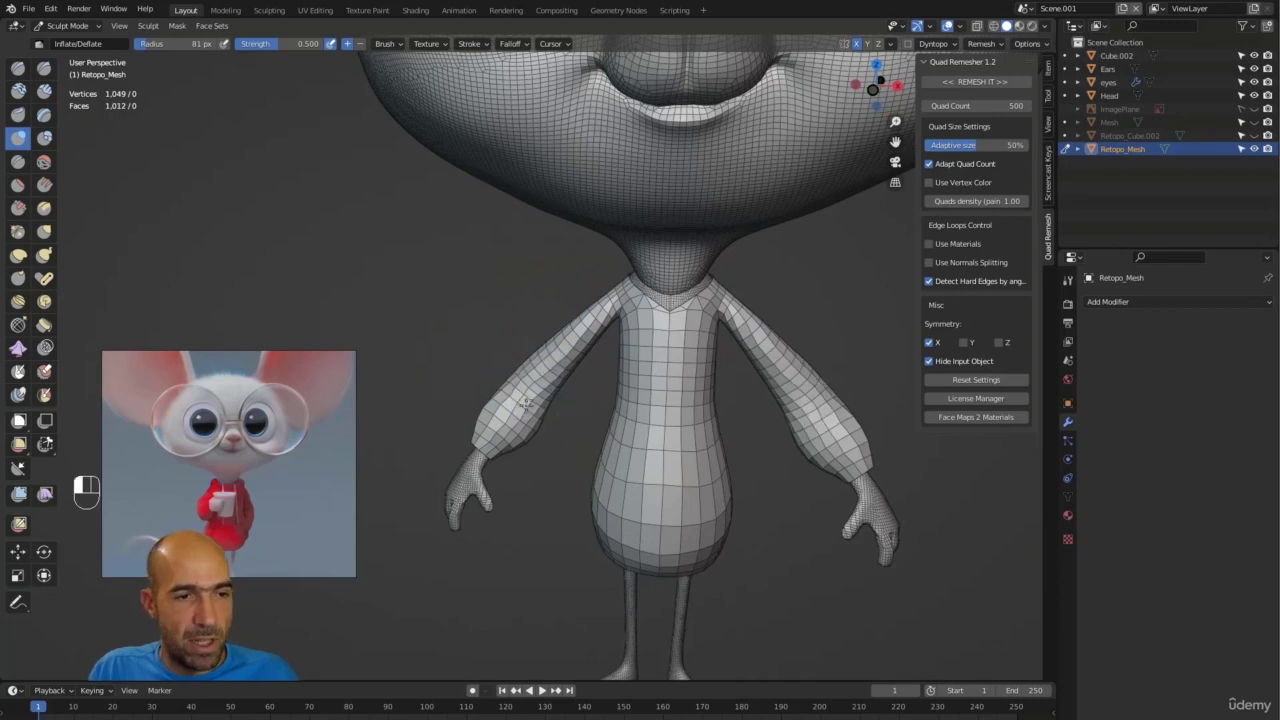
pyautogui.moveTo(601, 314); pyautogui.dragTo(603, 318, button='middle')
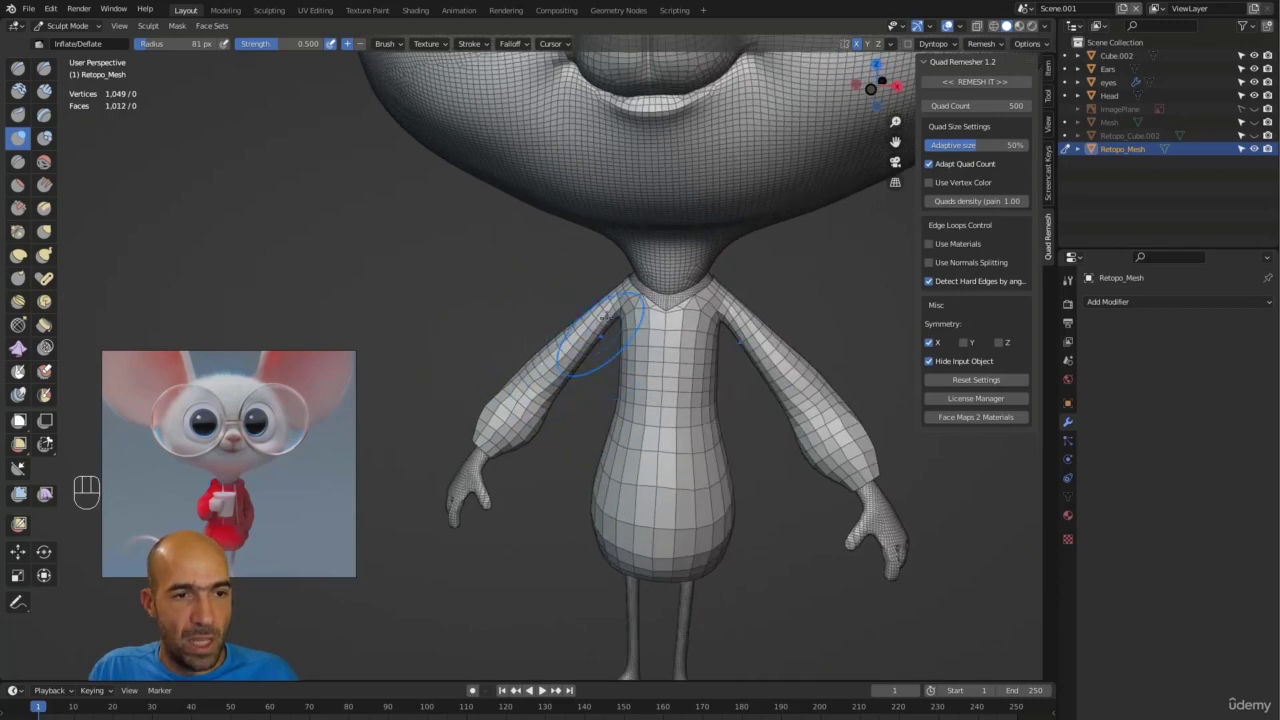
pyautogui.moveTo(615, 440); pyautogui.dragTo(628, 423, button='middle')
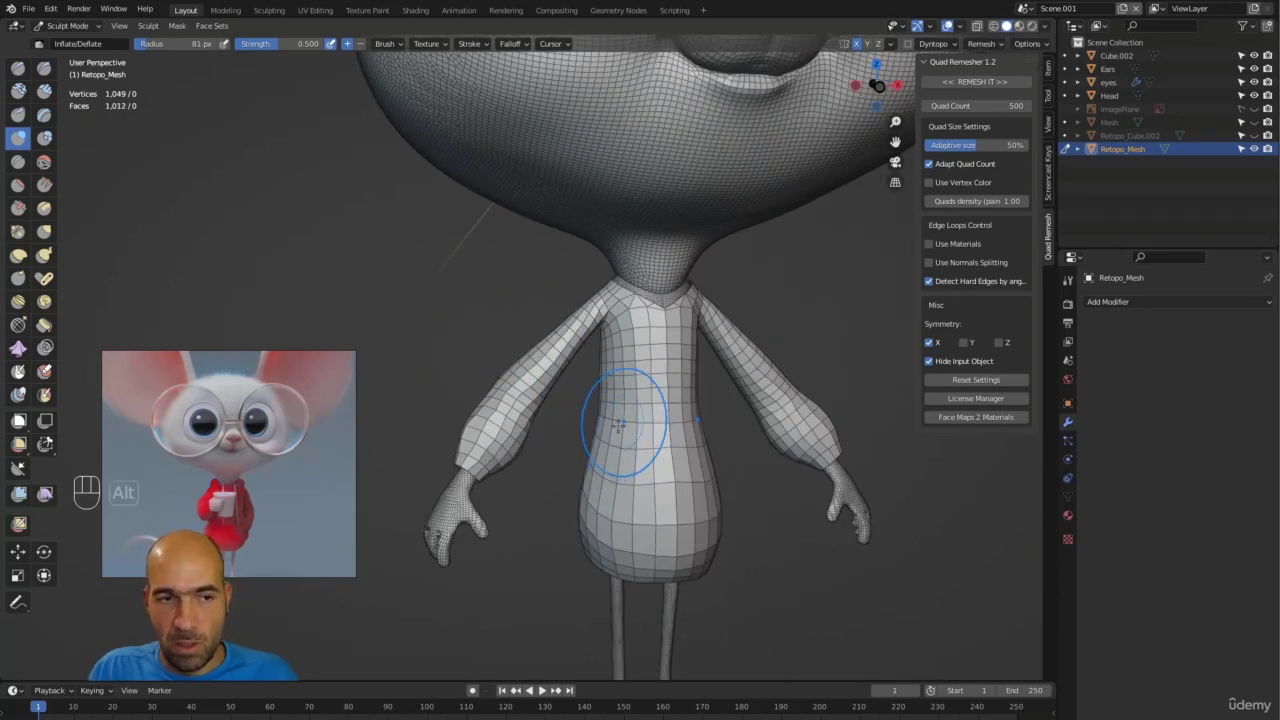
# Step: Smooth the lower sleeve and torso surfaces and add volume along the outer forearm of the sleeve
pyautogui.moveTo(560, 472); pyautogui.dragTo(540, 455, button='middle')
pyautogui.moveTo(505, 450)
pyautogui.keyDown('shift'); pyautogui.mouseDown()
pyautogui.moveTo(520, 426)
pyautogui.moveTo(506, 429)
pyautogui.moveTo(589, 535)
pyautogui.mouseUp(); pyautogui.keyUp('shift')
pyautogui.keyDown('alt'); pyautogui.moveTo(589, 537); pyautogui.dragTo(628, 538, button='middle'); pyautogui.keyUp('alt')
pyautogui.moveTo(480, 450); pyautogui.dragTo(502, 384)
pyautogui.moveTo(438, 391)
pyautogui.keyDown('alt'); pyautogui.mouseDown(button='middle')
pyautogui.moveTo(399, 390)
pyautogui.moveTo(405, 470)
pyautogui.moveTo(523, 514)
pyautogui.moveTo(510, 590)
pyautogui.mouseUp(button='middle'); pyautogui.keyUp('alt')
pyautogui.keyDown('shift'); pyautogui.moveTo(510, 600); pyautogui.dragTo(538, 460, button='middle'); pyautogui.keyUp('shift')
# Step: Reshape the loose sleeve silhouette around the elbow and forearm with a 123 px Grab brush
pyautogui.press('g')
pyautogui.press(']')
pyautogui.press(']')
pyautogui.press(']')
pyautogui.press(']')
pyautogui.moveTo(486, 286)
pyautogui.mouseDown()
pyautogui.moveTo(486, 429)
pyautogui.moveTo(443, 357)
pyautogui.moveTo(477, 394)
pyautogui.mouseUp()
pyautogui.keyDown('ctrl'); pyautogui.keyDown('alt'); pyautogui.moveTo(514, 414); pyautogui.dragTo(462, 410, button='middle'); pyautogui.keyUp('alt'); pyautogui.keyUp('ctrl')
pyautogui.moveTo(463, 410)
pyautogui.mouseDown()
pyautogui.moveTo(429, 357)
pyautogui.moveTo(435, 392)
pyautogui.mouseUp()
pyautogui.moveTo(438, 392); pyautogui.dragTo(643, 391, button='middle')
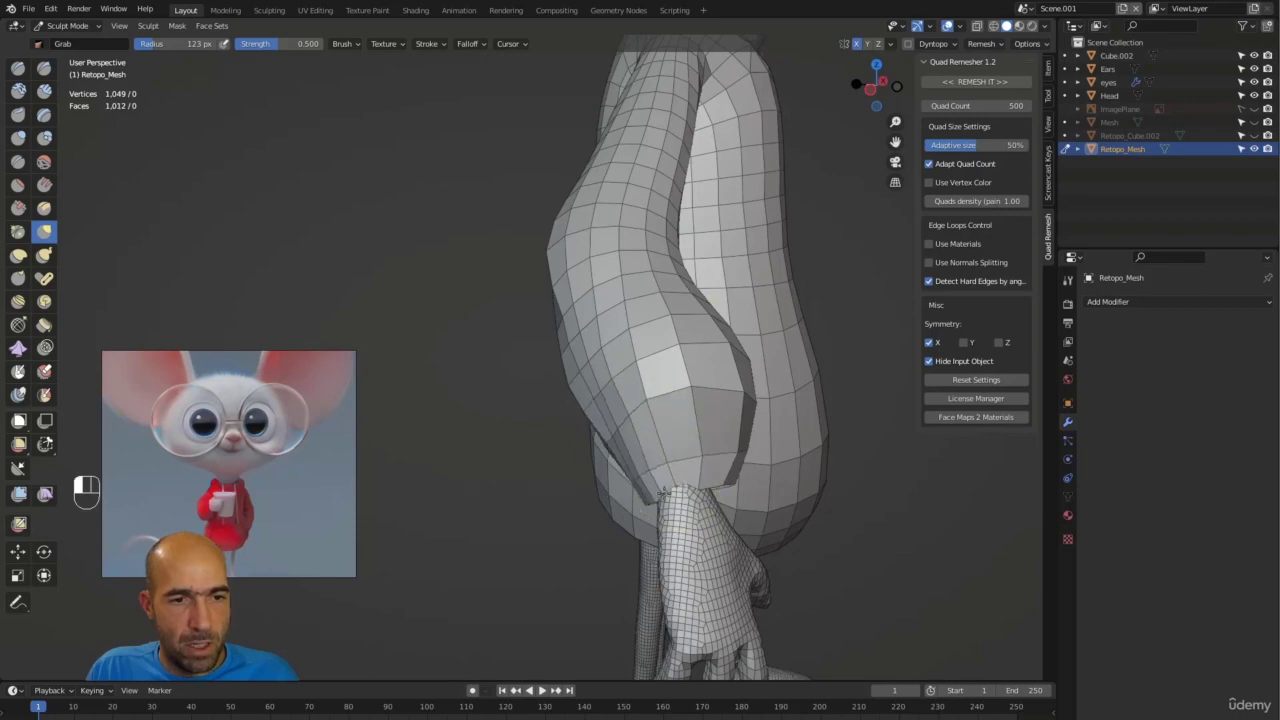
# Step: Pull the sleeve's end loop into a narrow cuff around the wrist, with the forearm fabric bulging over it
pyautogui.moveTo(663, 492); pyautogui.dragTo(655, 472, button='middle')
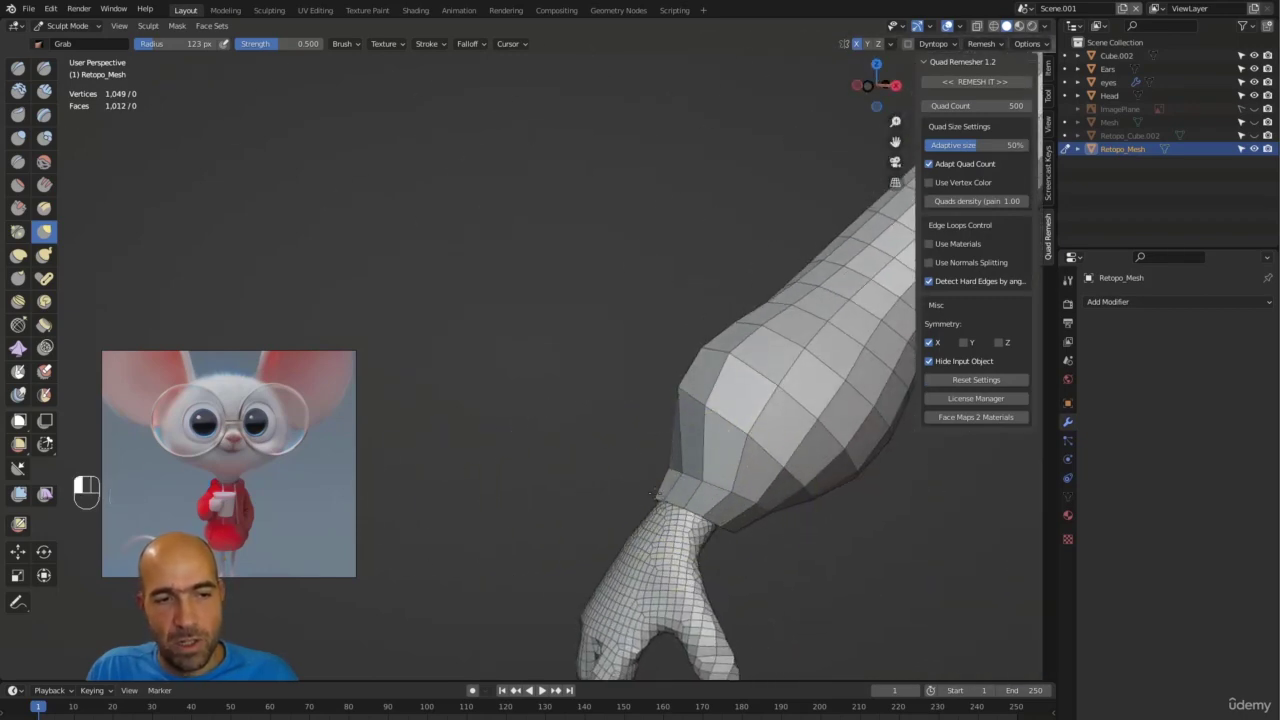
pyautogui.moveTo(690, 518); pyautogui.dragTo(730, 486, button='middle')
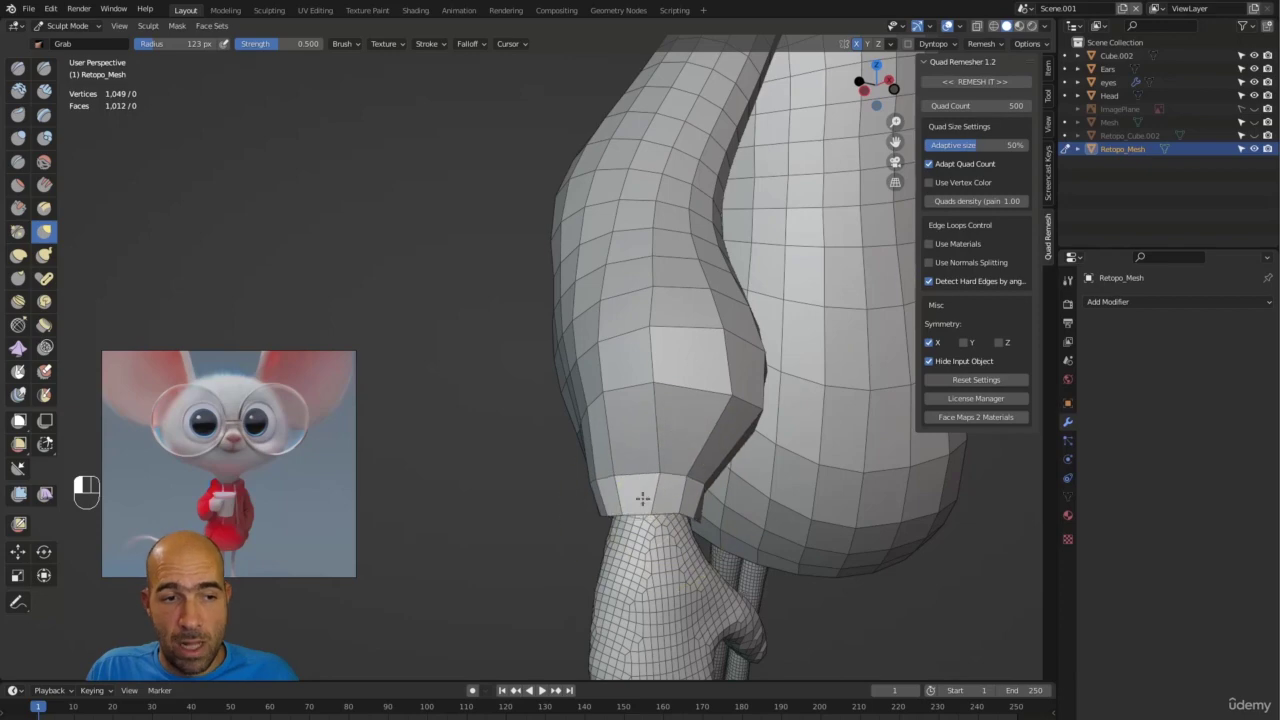
pyautogui.moveTo(543, 533); pyautogui.dragTo(415, 497, button='middle')
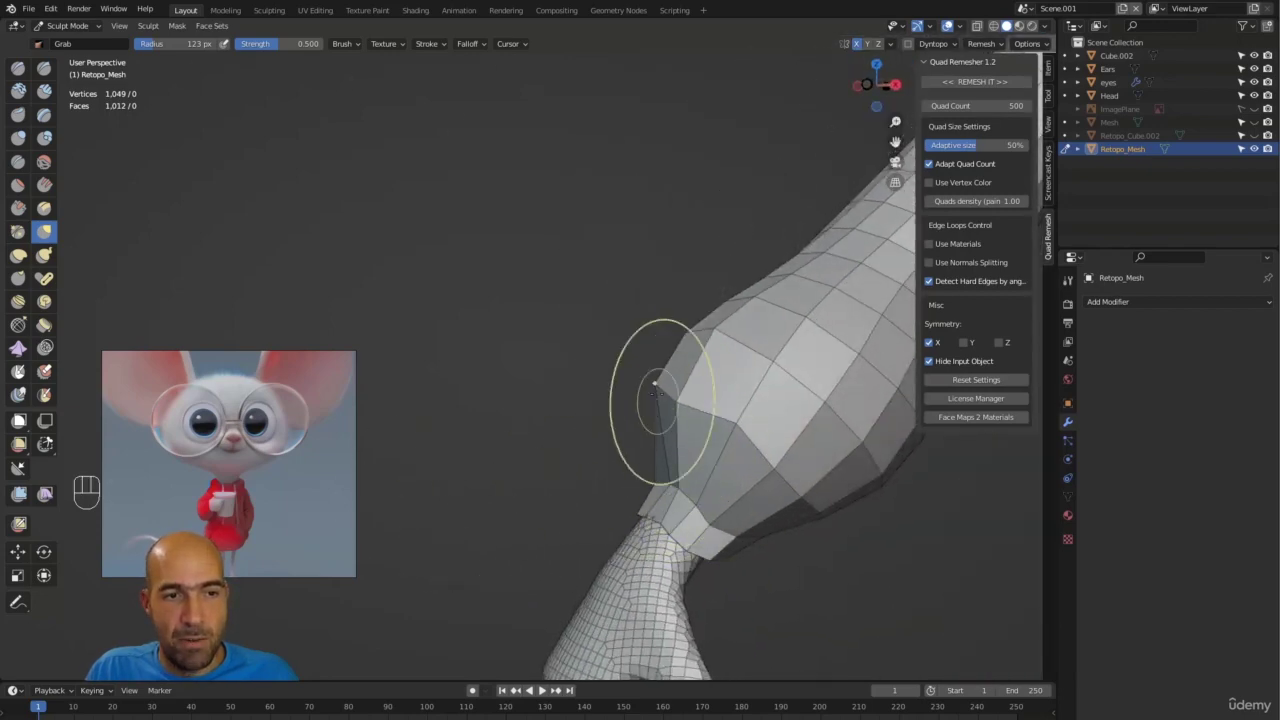
pyautogui.moveTo(760, 520); pyautogui.dragTo(871, 586, button='middle')
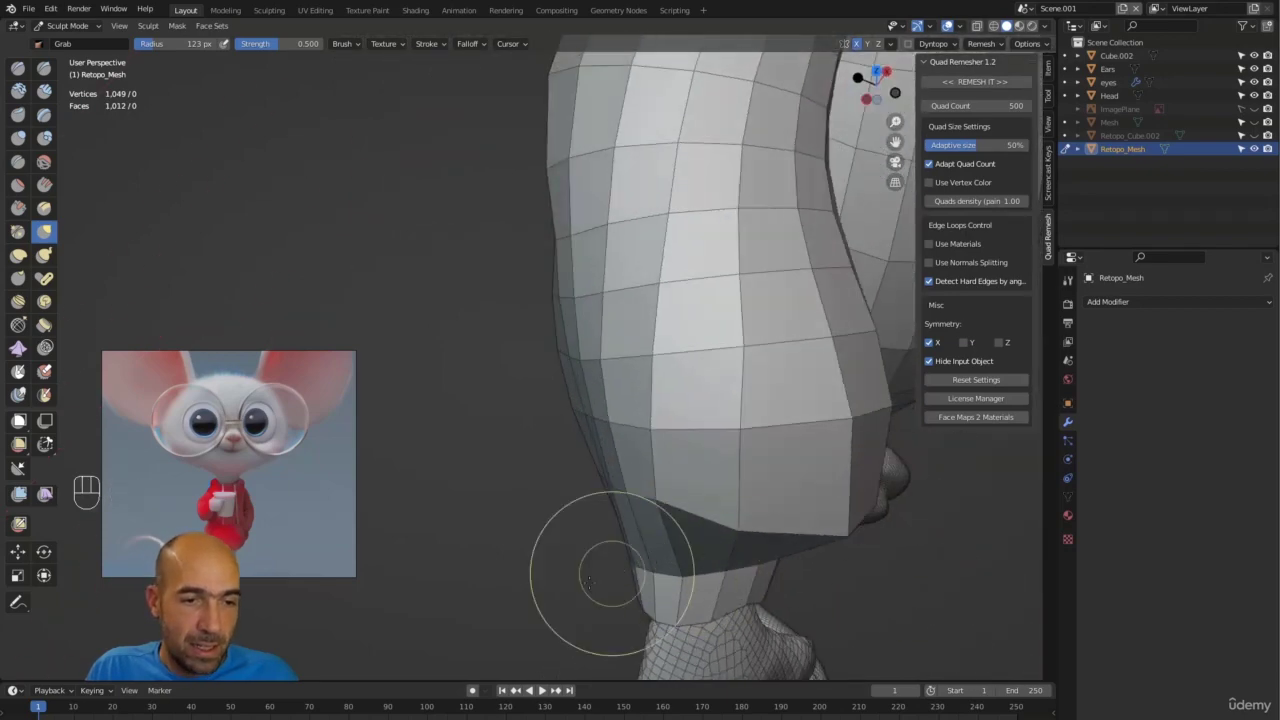
pyautogui.keyDown('ctrl'); pyautogui.moveTo(614, 571); pyautogui.dragTo(586, 400, button='middle'); pyautogui.keyUp('ctrl')
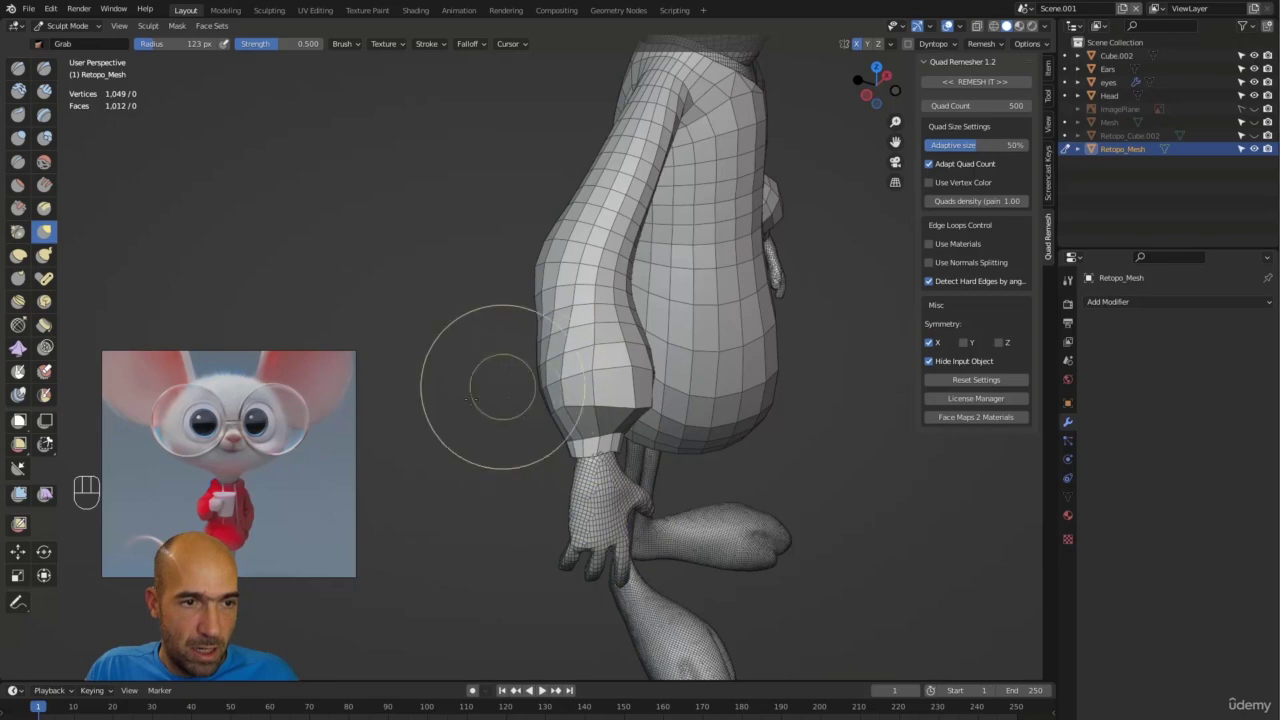
# Step: Adjust the sleeve's contour from the armpit to the forearm with the Grab brush, checking it from back and front
pyautogui.keyDown('alt'); pyautogui.moveTo(480, 380); pyautogui.dragTo(671, 429, button='middle'); pyautogui.keyUp('alt')
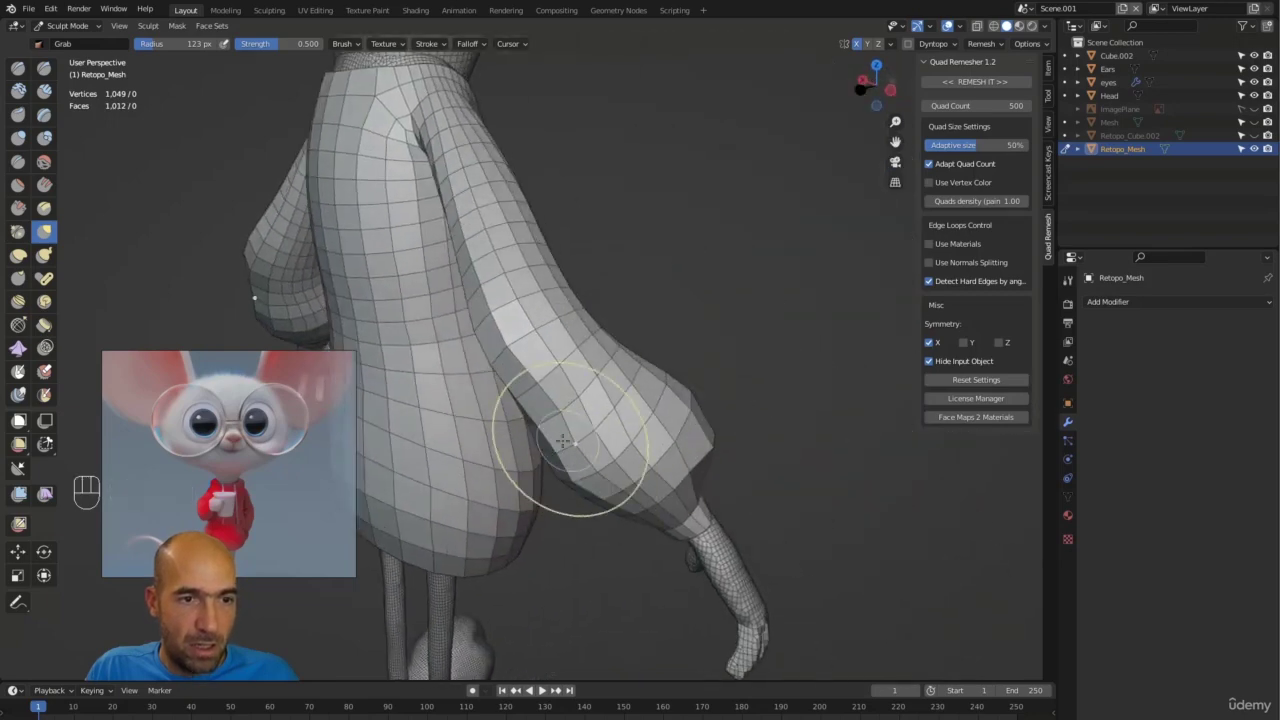
pyautogui.keyDown('alt'); pyautogui.moveTo(543, 429); pyautogui.dragTo(594, 357, button='middle'); pyautogui.keyUp('alt')
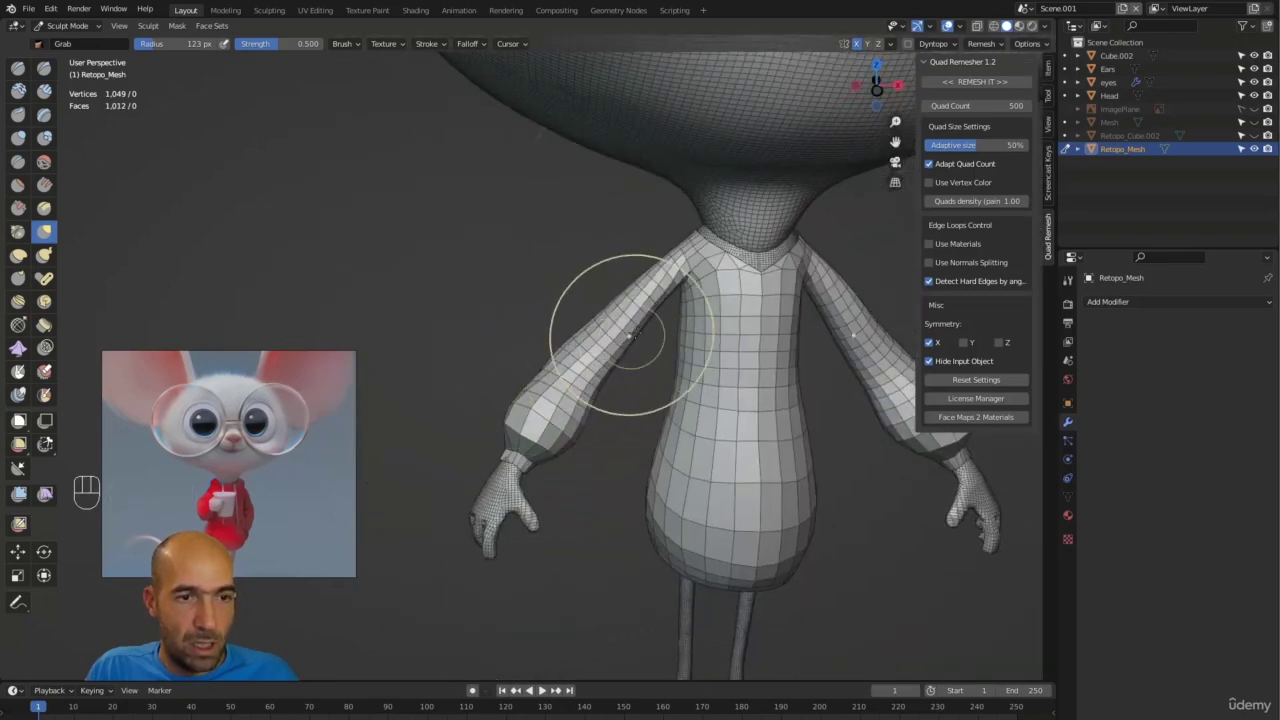
pyautogui.moveTo(666, 314)
pyautogui.mouseDown()
pyautogui.moveTo(694, 220)
pyautogui.moveTo(529, 471)
pyautogui.moveTo(505, 372)
pyautogui.moveTo(571, 443)
pyautogui.moveTo(531, 457)
pyautogui.mouseUp()
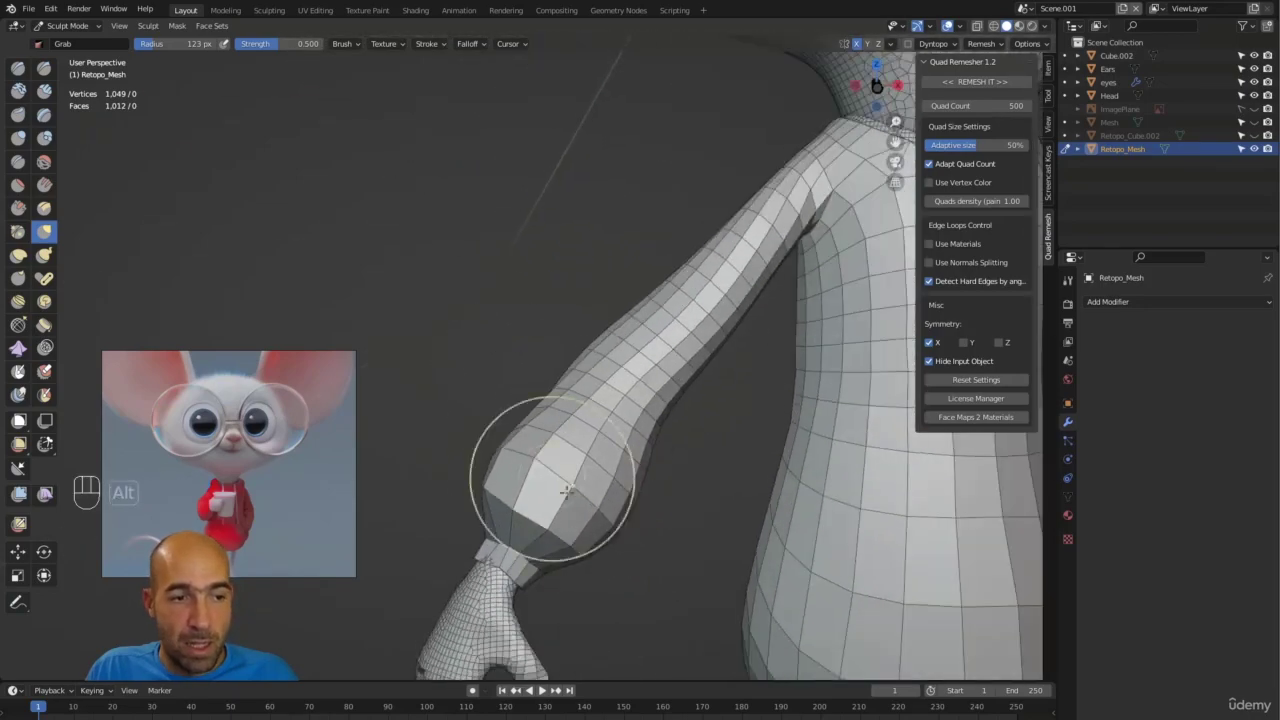
pyautogui.keyDown('alt'); pyautogui.moveTo(625, 522); pyautogui.dragTo(594, 514); pyautogui.keyUp('alt')
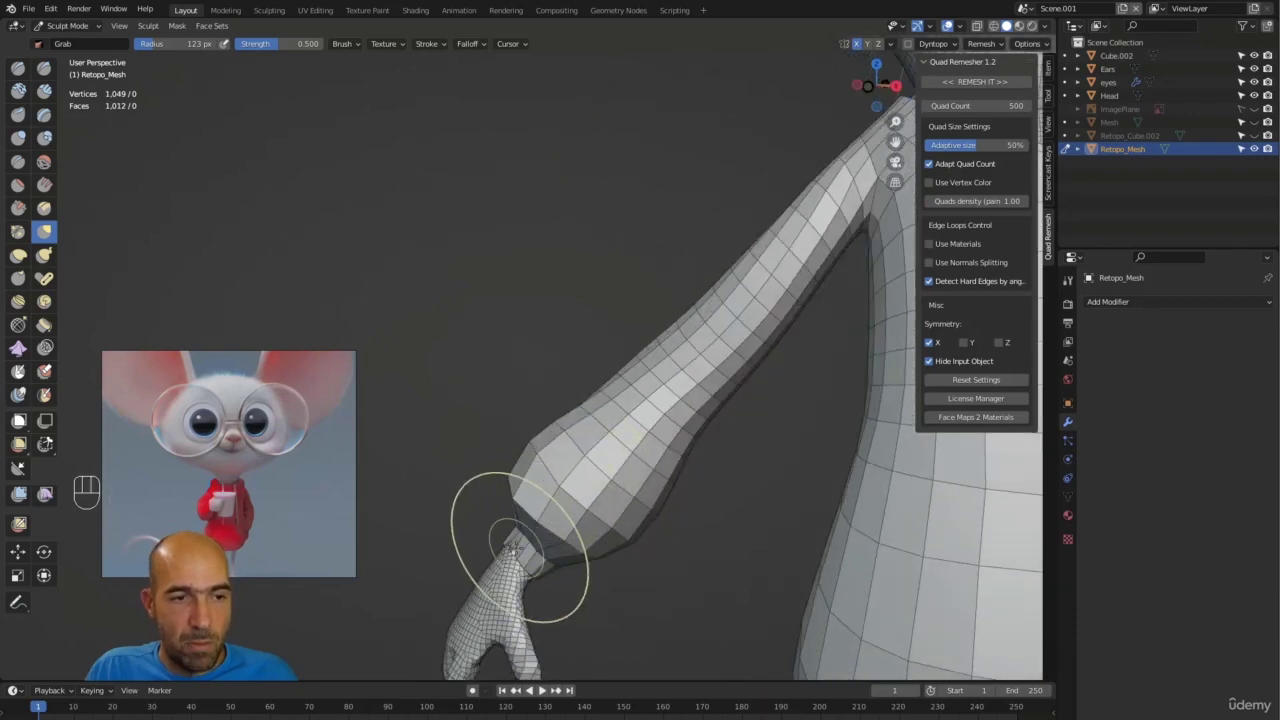
# Step: Refine the cuff's edge around the wrist and the puffy fold above it from the front and back
pyautogui.keyDown('ctrl'); pyautogui.keyDown('alt'); pyautogui.moveTo(503, 545); pyautogui.dragTo(603, 423); pyautogui.keyUp('alt'); pyautogui.keyUp('ctrl')
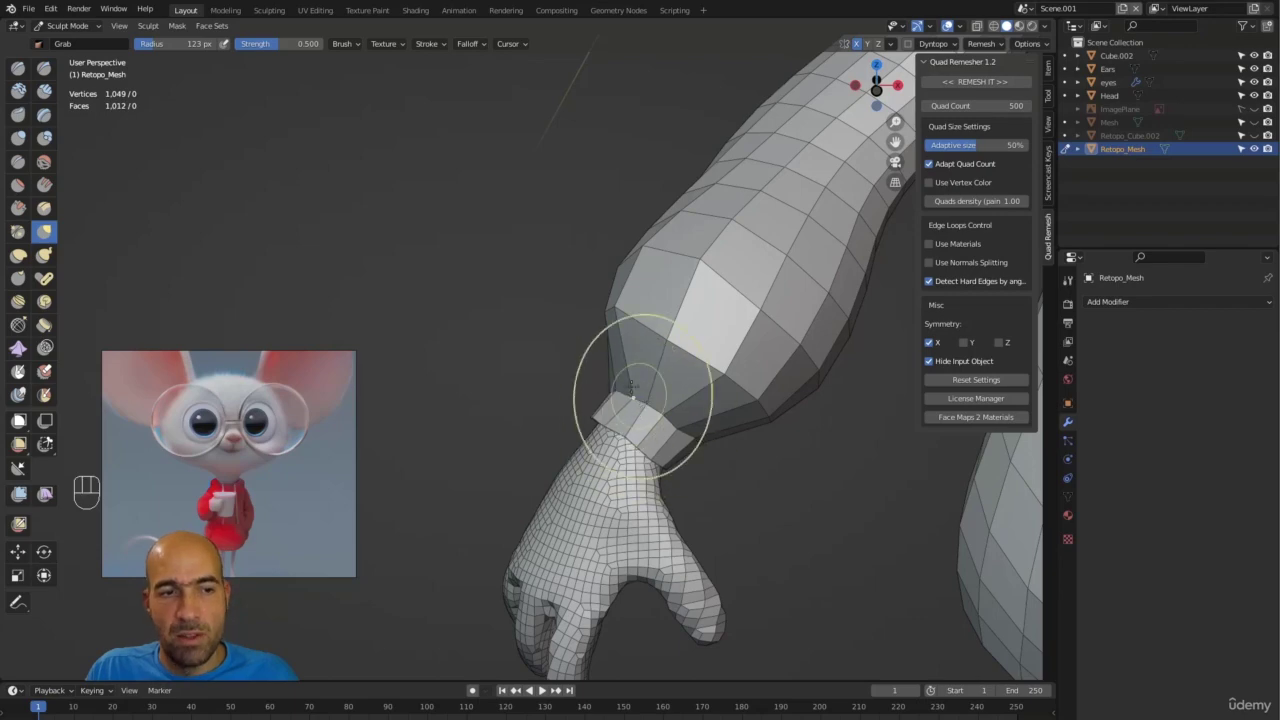
pyautogui.moveTo(750, 457); pyautogui.dragTo(668, 420, button='middle')
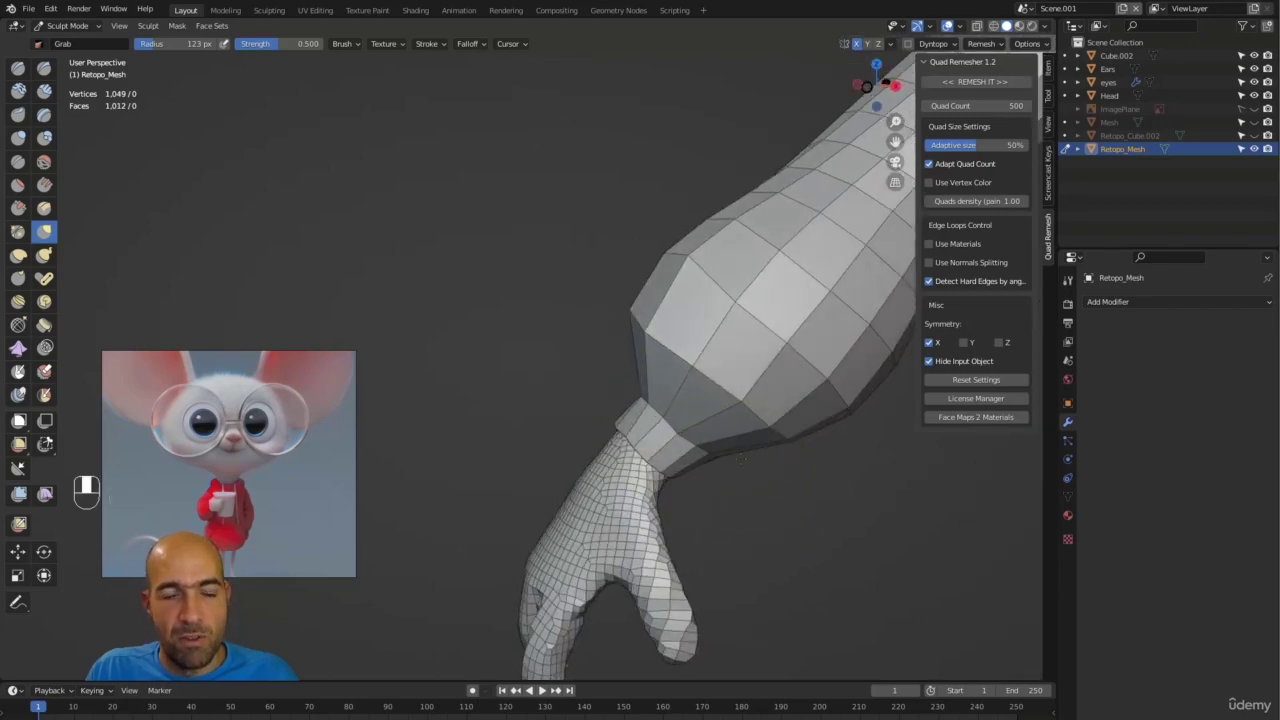
pyautogui.moveTo(741, 458)
pyautogui.keyDown('alt'); pyautogui.mouseDown()
pyautogui.moveTo(714, 486)
pyautogui.moveTo(641, 432)
pyautogui.moveTo(755, 447)
pyautogui.moveTo(686, 514)
pyautogui.mouseUp(); pyautogui.keyUp('alt')
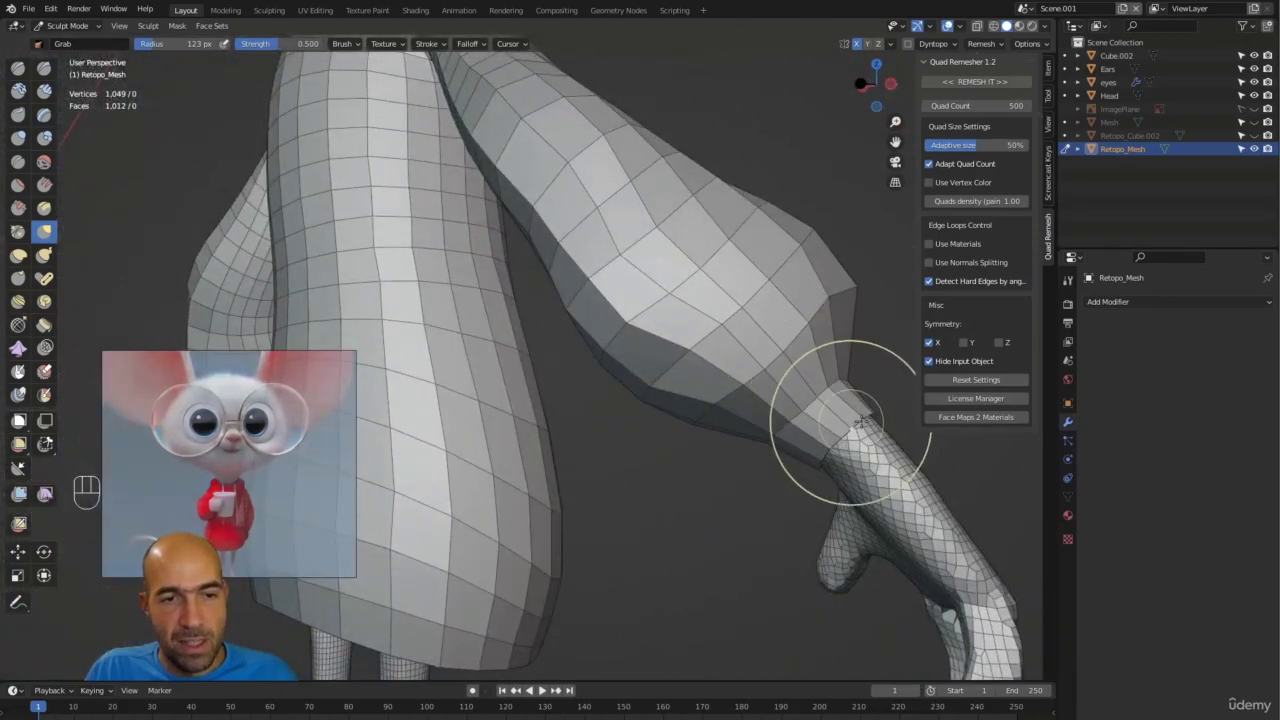
pyautogui.keyDown('alt'); pyautogui.moveTo(860, 422); pyautogui.dragTo(650, 340); pyautogui.keyUp('alt')
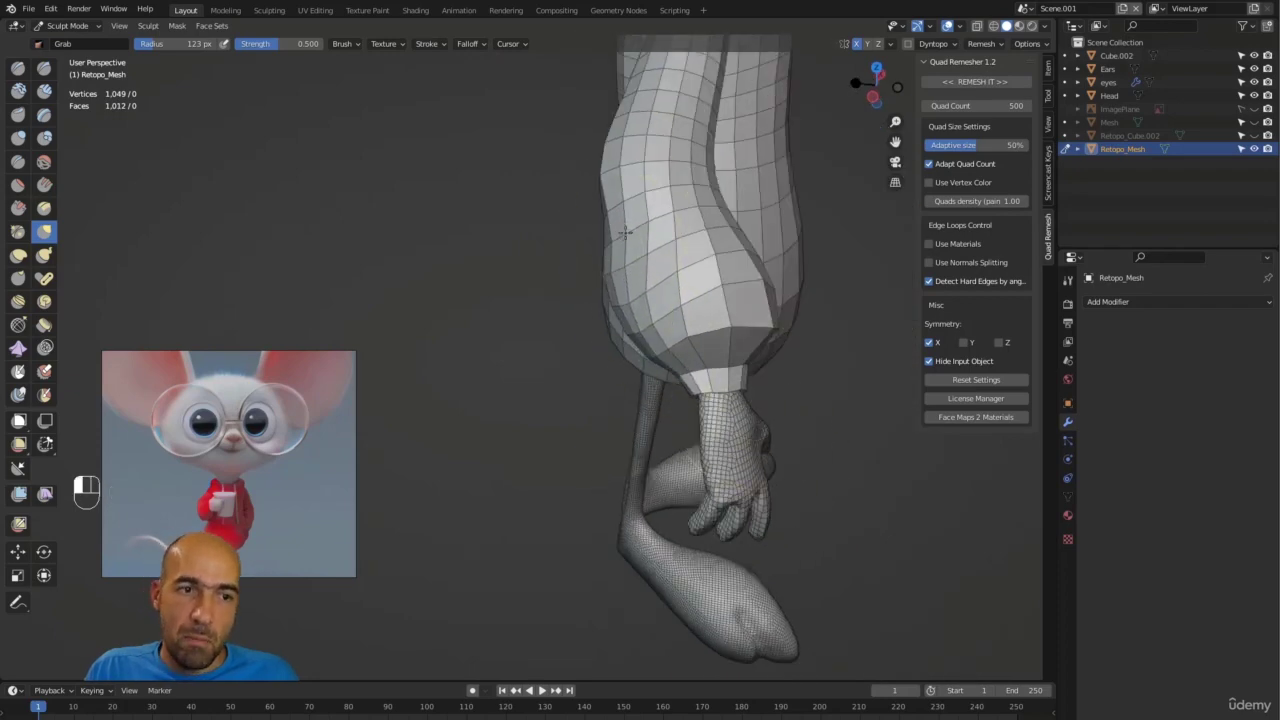
# Step: Shape the shirt's bottom edge into a narrower hem band around the legs with the 123 px Grab brush, working from several sides
pyautogui.moveTo(624, 233)
pyautogui.keyDown('alt'); pyautogui.mouseDown()
pyautogui.moveTo(551, 300)
pyautogui.moveTo(545, 265)
pyautogui.moveTo(544, 476)
pyautogui.moveTo(645, 362)
pyautogui.moveTo(615, 358)
pyautogui.moveTo(642, 362)
pyautogui.mouseUp(); pyautogui.keyUp('alt')
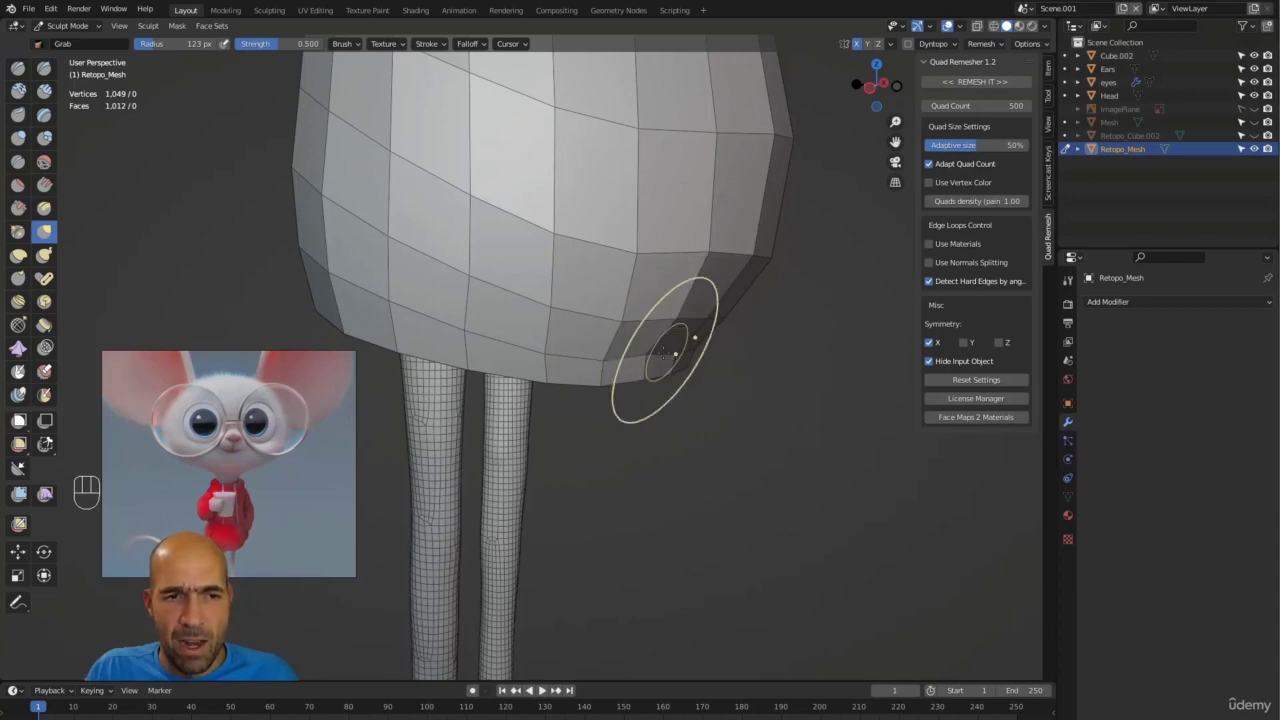
pyautogui.keyDown('alt'); pyautogui.moveTo(750, 358); pyautogui.dragTo(614, 349); pyautogui.keyUp('alt')
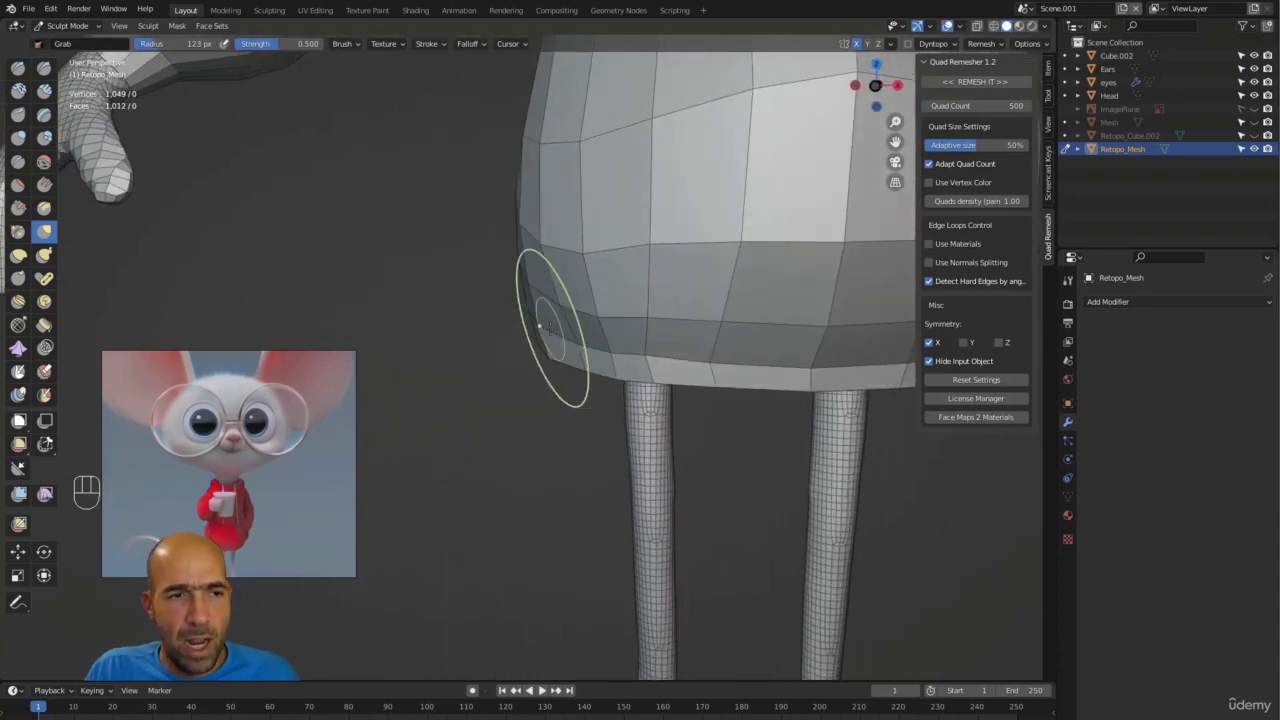
pyautogui.keyDown('alt'); pyautogui.moveTo(443, 309); pyautogui.dragTo(514, 300); pyautogui.keyUp('alt')
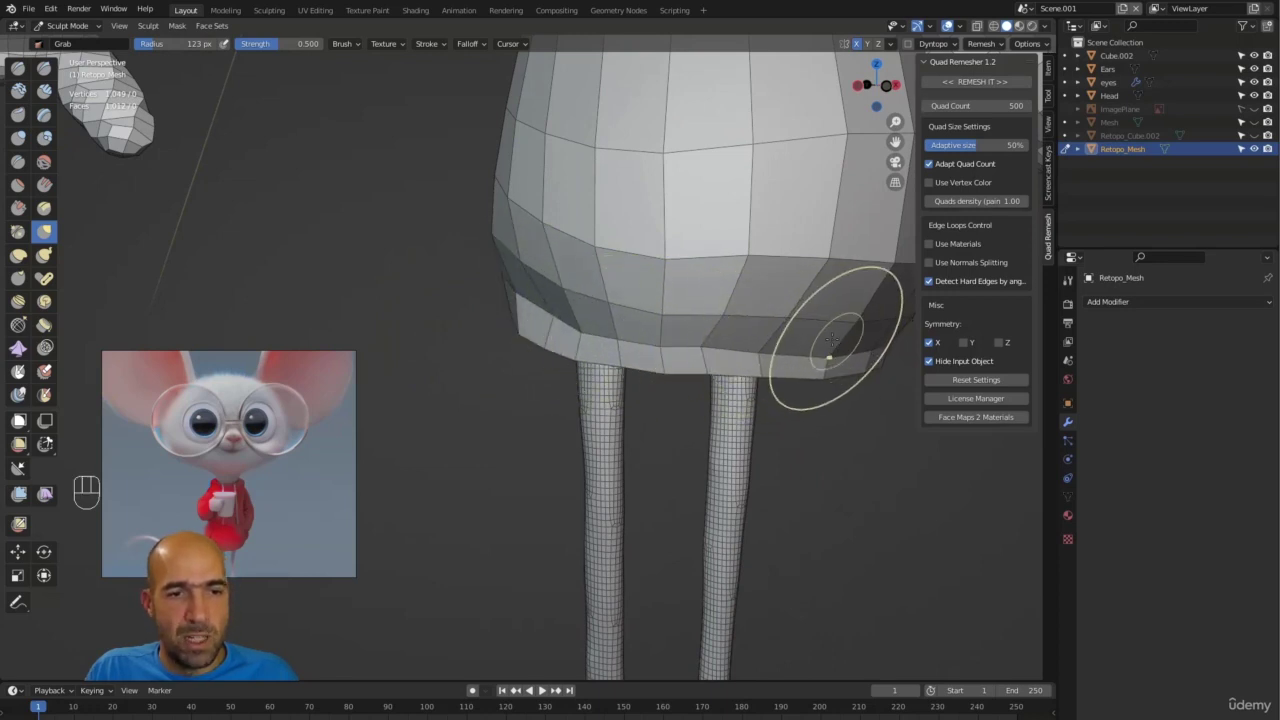
pyautogui.moveTo(806, 312); pyautogui.dragTo(736, 314)
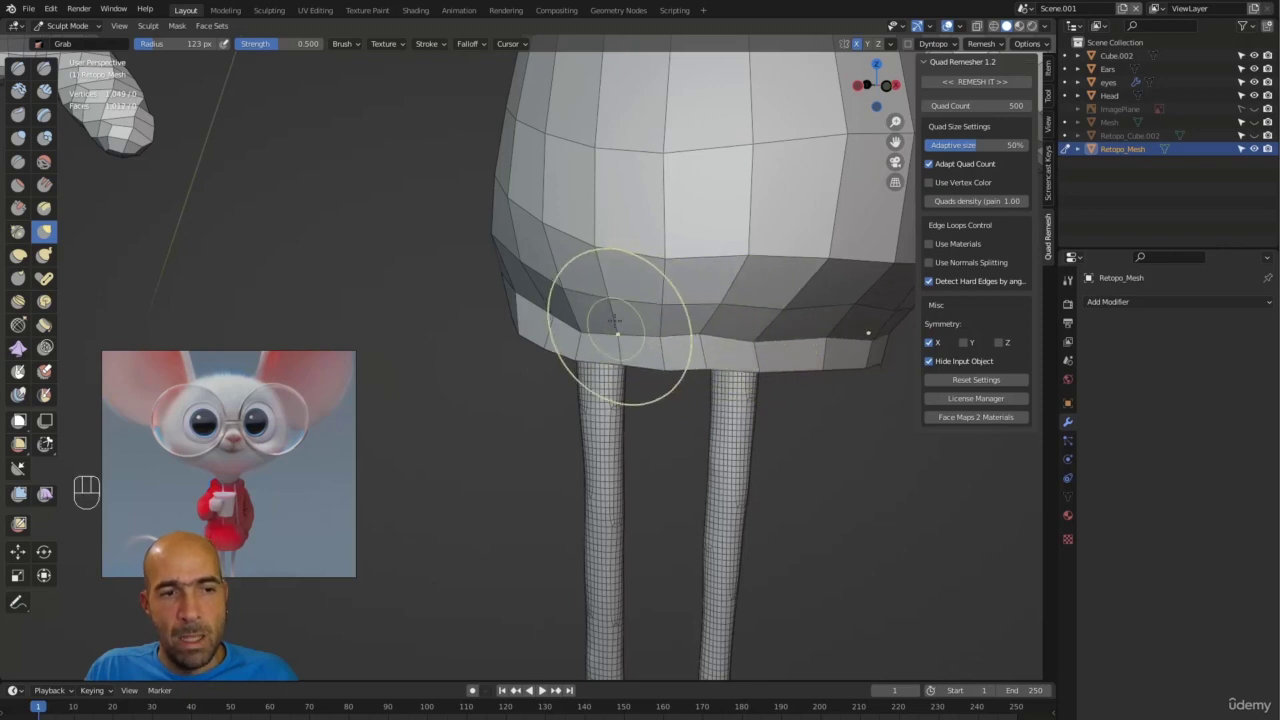
pyautogui.moveTo(560, 300); pyautogui.dragTo(586, 334)
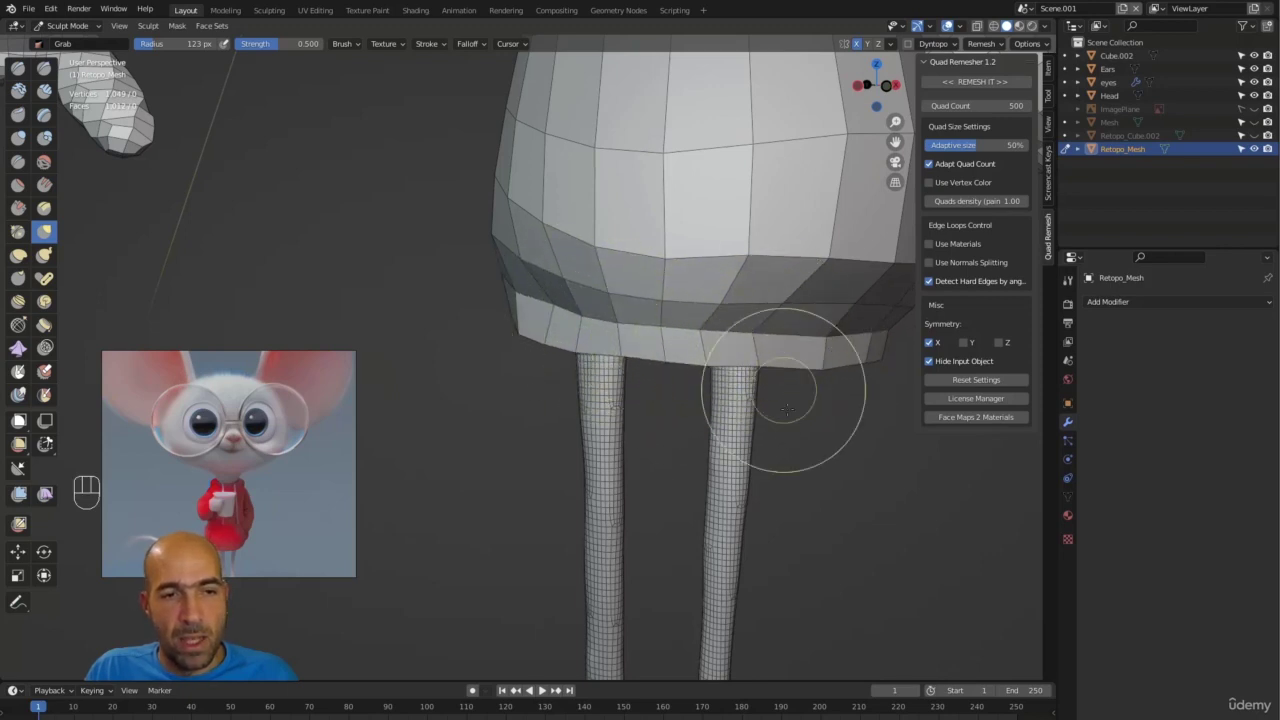
pyautogui.moveTo(757, 371)
pyautogui.keyDown('ctrl'); pyautogui.mouseDown(button='middle')
pyautogui.moveTo(752, 425)
pyautogui.moveTo(743, 337)
pyautogui.moveTo(563, 297)
pyautogui.moveTo(757, 371)
pyautogui.moveTo(713, 348)
pyautogui.mouseUp(button='middle'); pyautogui.keyUp('ctrl')
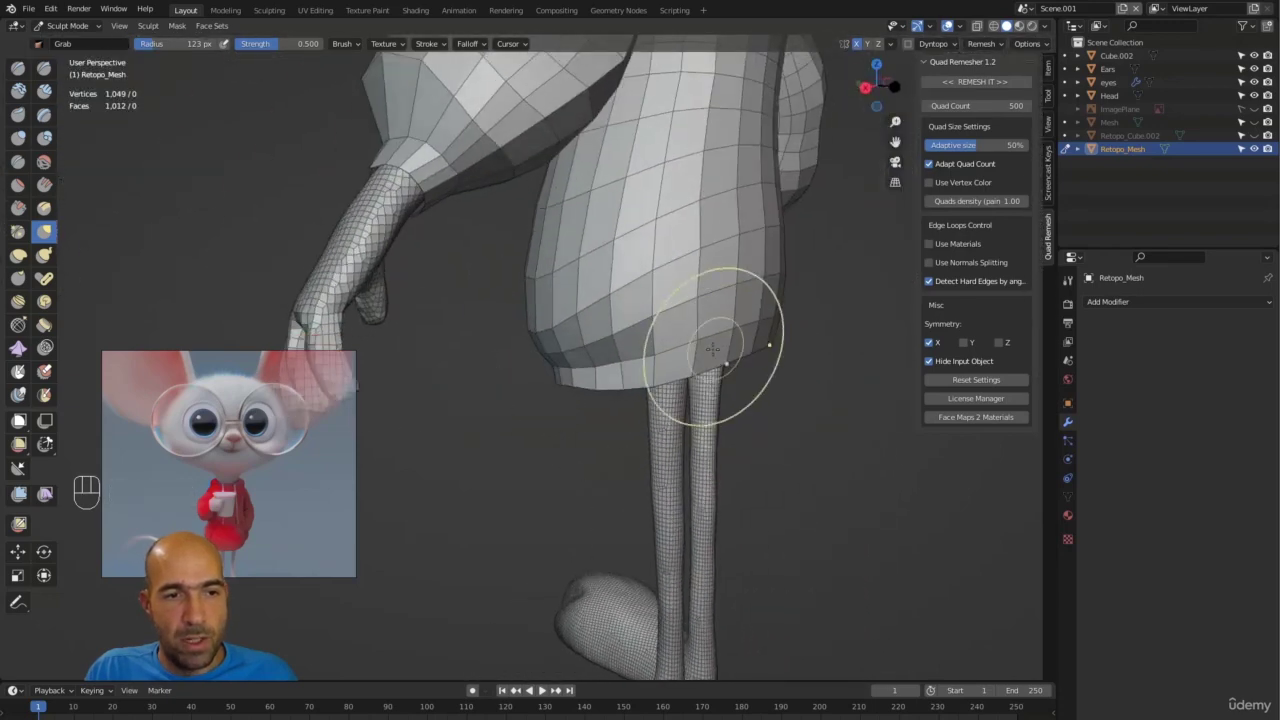
pyautogui.moveTo(759, 367)
pyautogui.keyDown('alt'); pyautogui.mouseDown(button='middle')
pyautogui.moveTo(660, 356)
pyautogui.moveTo(895, 345)
pyautogui.mouseUp(button='middle'); pyautogui.keyUp('alt')
# Step: Turn off the wireframe display, show the imagePlane reference and line the character up against it in the front orthographic view
pyautogui.moveTo(715, 300)
pyautogui.keyDown('ctrl'); pyautogui.keyDown('alt'); pyautogui.mouseDown(button='middle')
pyautogui.moveTo(696, 447)
pyautogui.moveTo(680, 429)
pyautogui.mouseUp(button='middle'); pyautogui.keyUp('alt'); pyautogui.keyUp('ctrl')
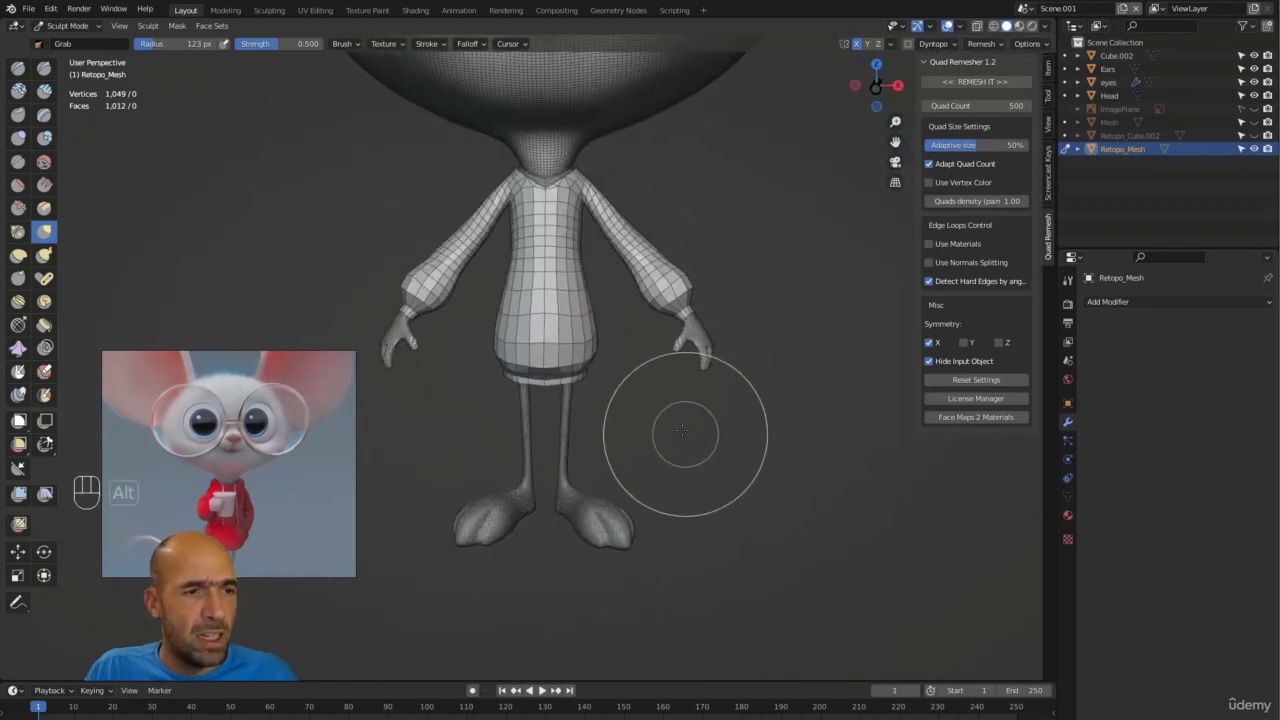
pyautogui.press('6')
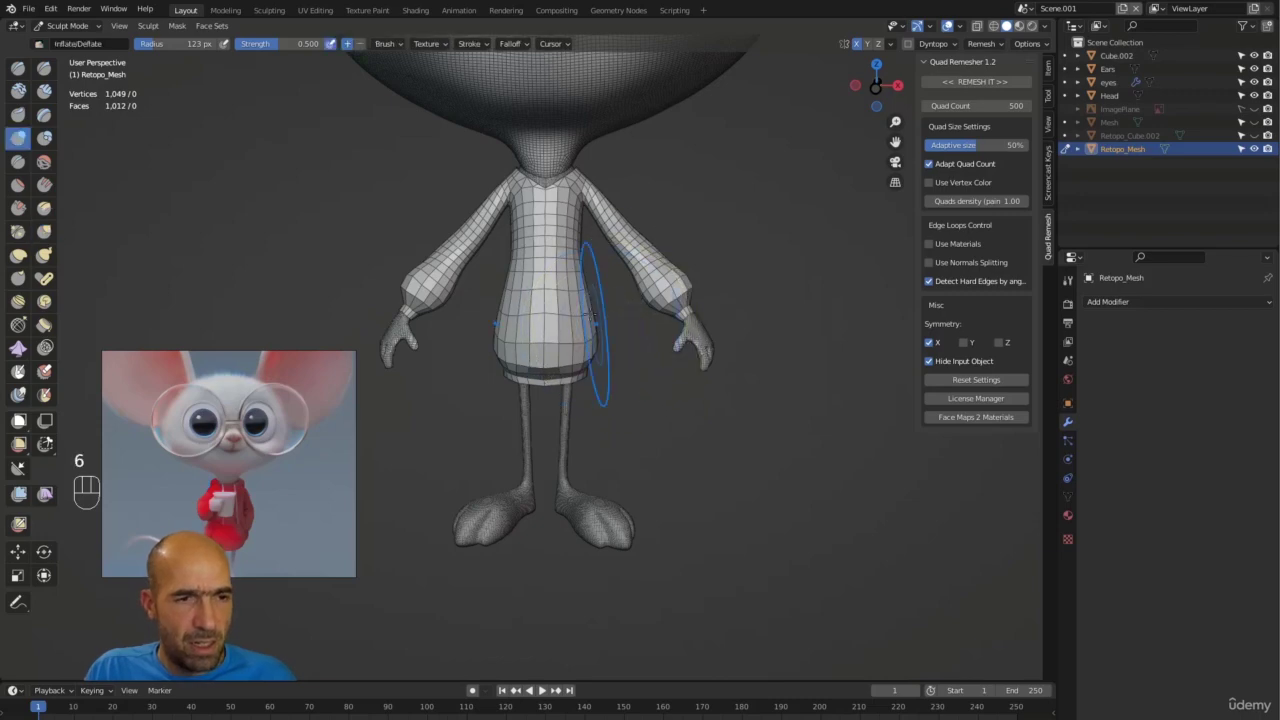
pyautogui.keyDown('ctrl'); pyautogui.keyDown('alt'); pyautogui.moveTo(703, 212); pyautogui.dragTo(687, 336, button='middle'); pyautogui.keyUp('alt'); pyautogui.keyUp('ctrl')
pyautogui.press('q')
pyautogui.click(622, 301)
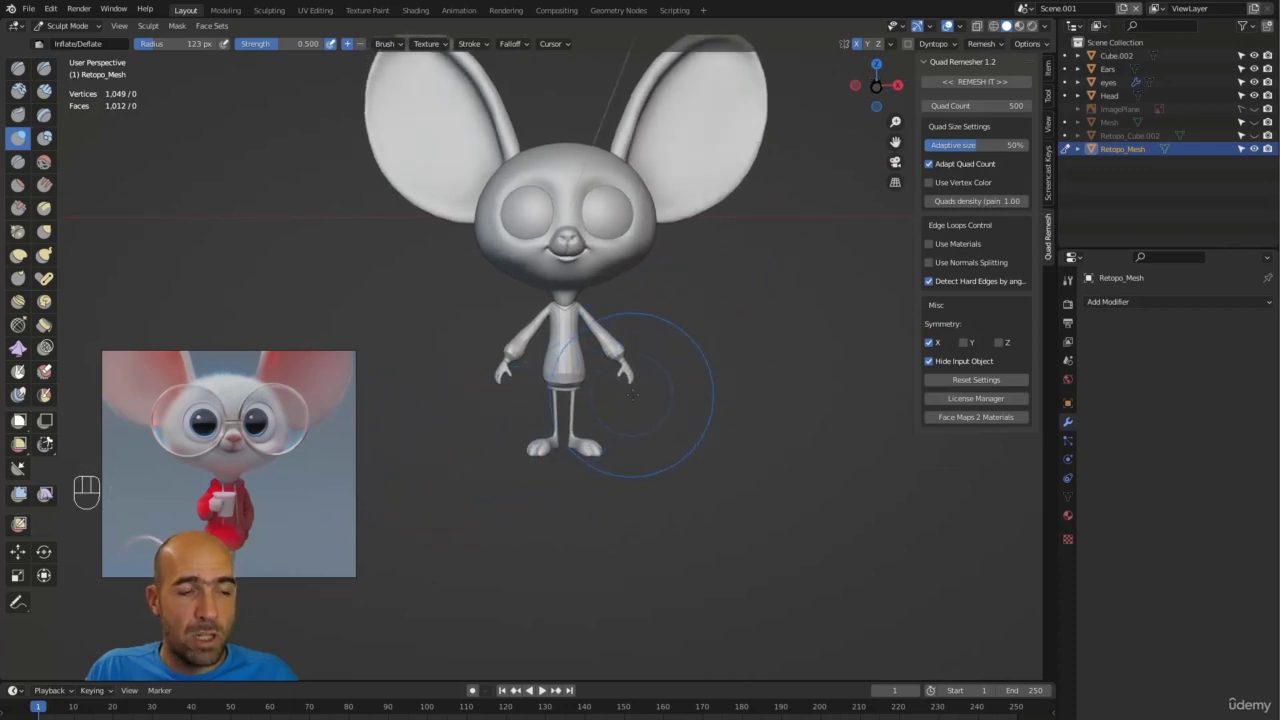
pyautogui.click(1254, 108)
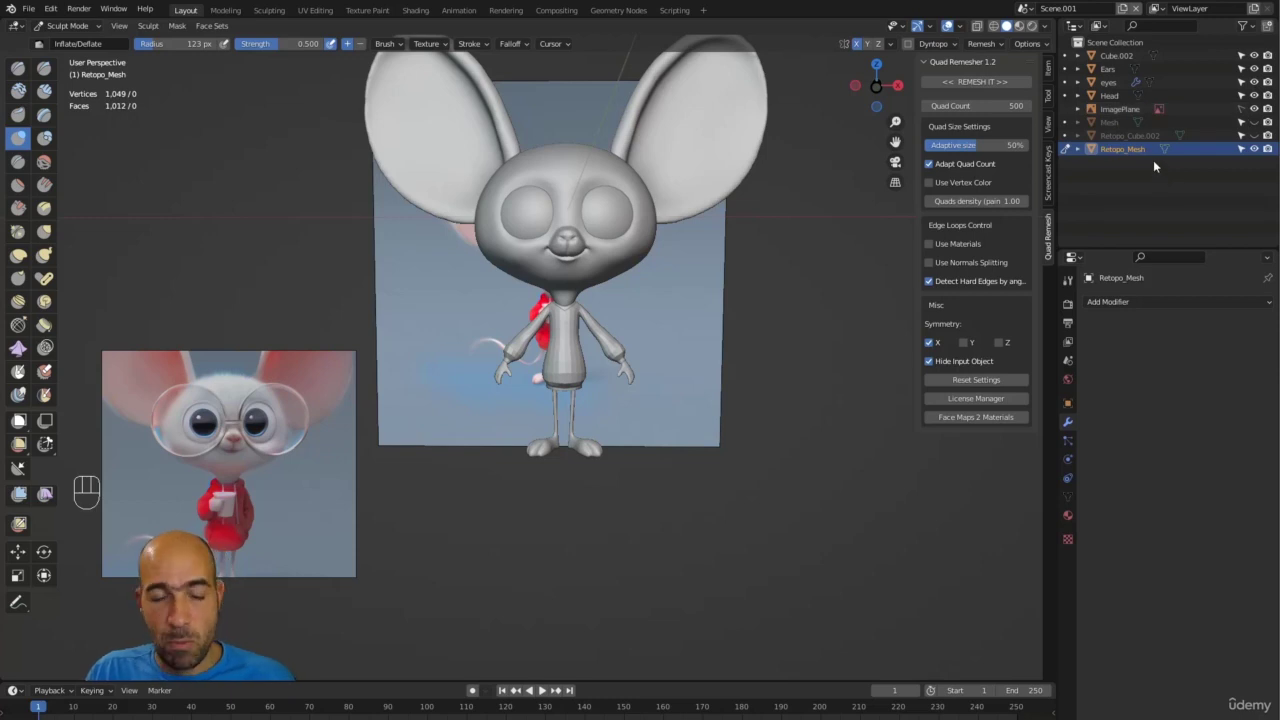
pyautogui.press('KP_1')
pyautogui.press('KP_1')
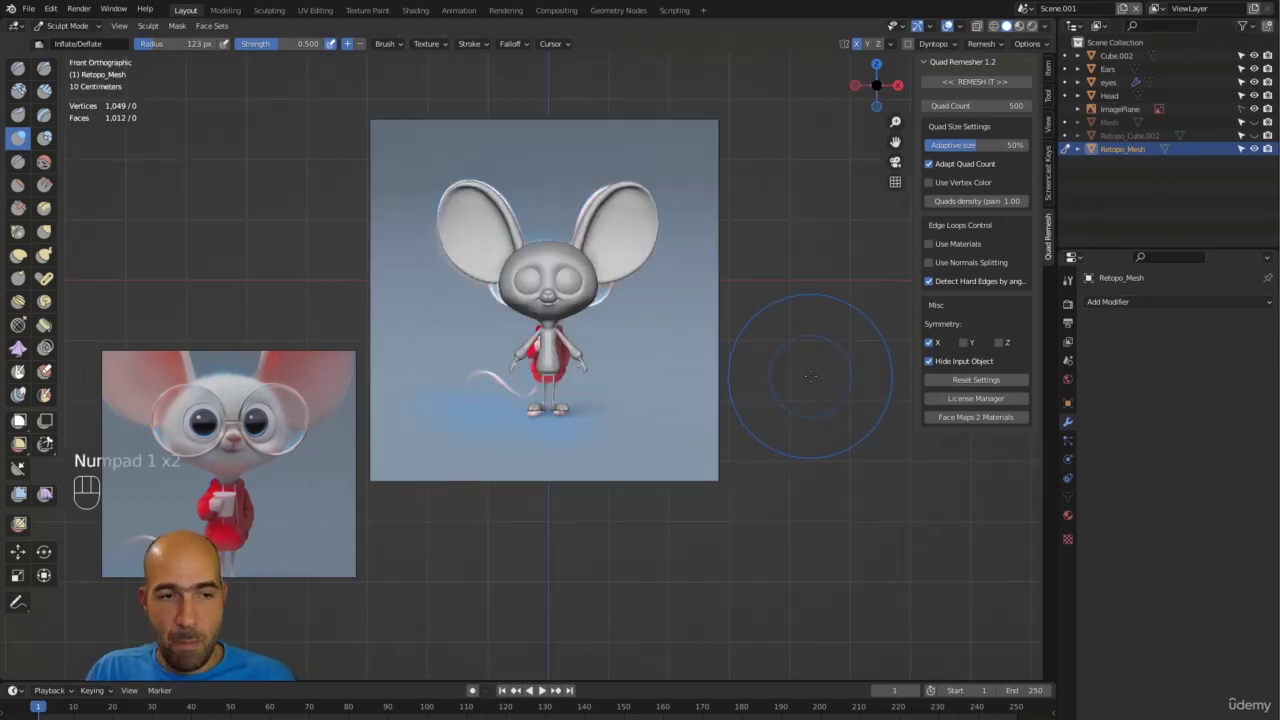
pyautogui.keyDown('ctrl'); pyautogui.moveTo(690, 374); pyautogui.dragTo(596, 413, button='middle'); pyautogui.keyUp('ctrl')
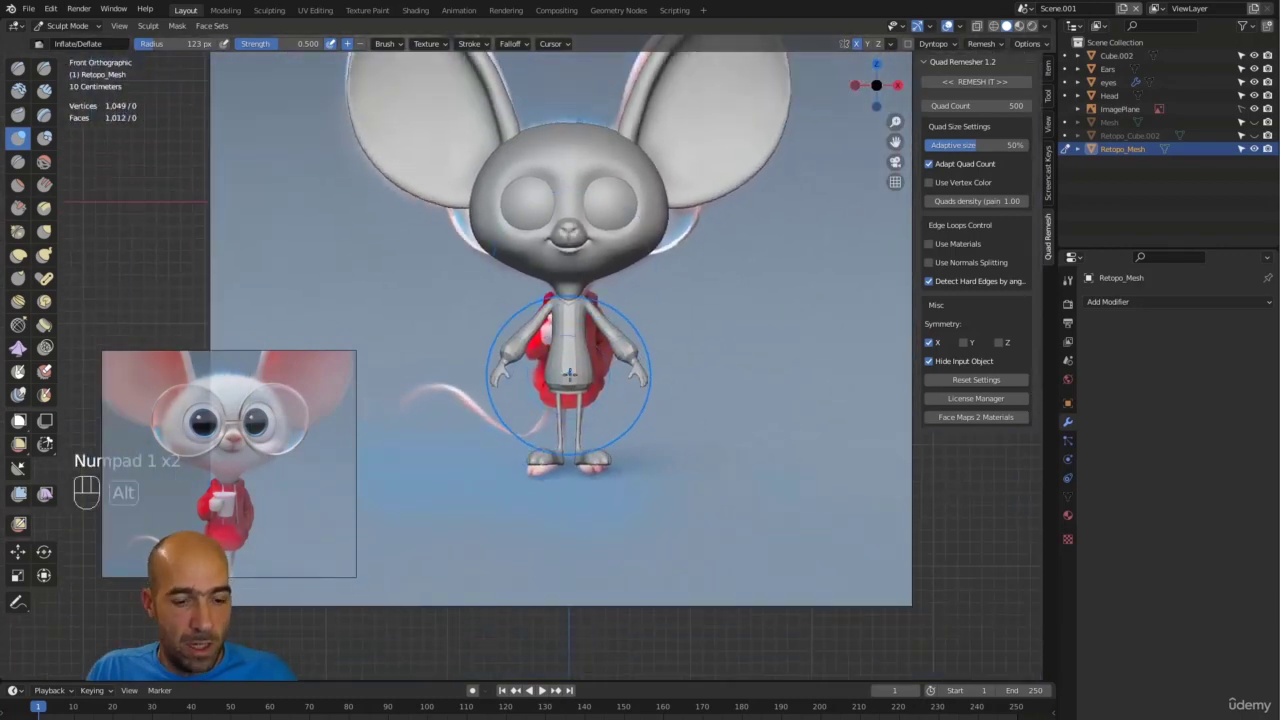
# Step: Pull the shirt's lower sides outward to follow the red hoodie in the reference, reducing the Grab brush radius to 50 px
pyautogui.press('g')
pyautogui.moveTo(574, 394); pyautogui.dragTo(545, 384)
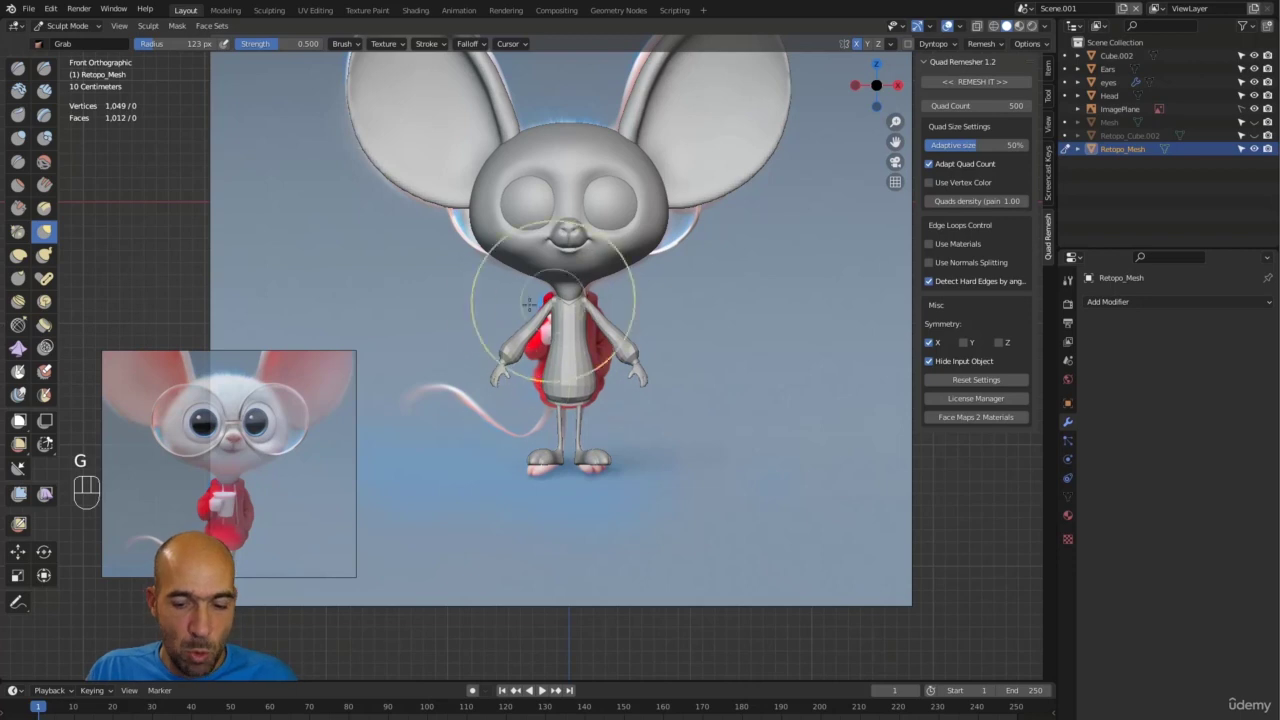
pyautogui.press('[')
pyautogui.press('[')
pyautogui.press('[')
pyautogui.press('[')
pyautogui.press(']')
pyautogui.press(']')
pyautogui.moveTo(546, 376); pyautogui.dragTo(532, 373)
pyautogui.moveTo(561, 328); pyautogui.dragTo(558, 326)
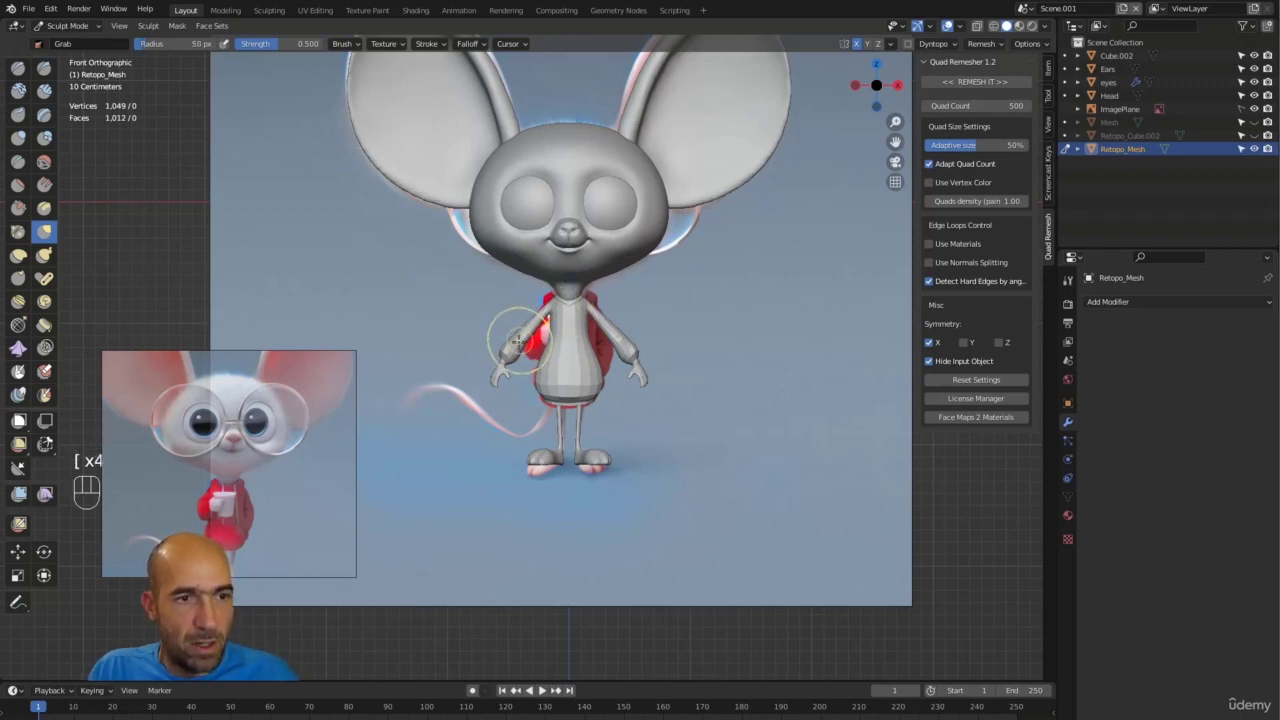
# Step: Inflate and smooth the shirt's lower torso and sleeves from several angles with the Inflate/Deflate brush at a 74 px radius
pyautogui.press('i')
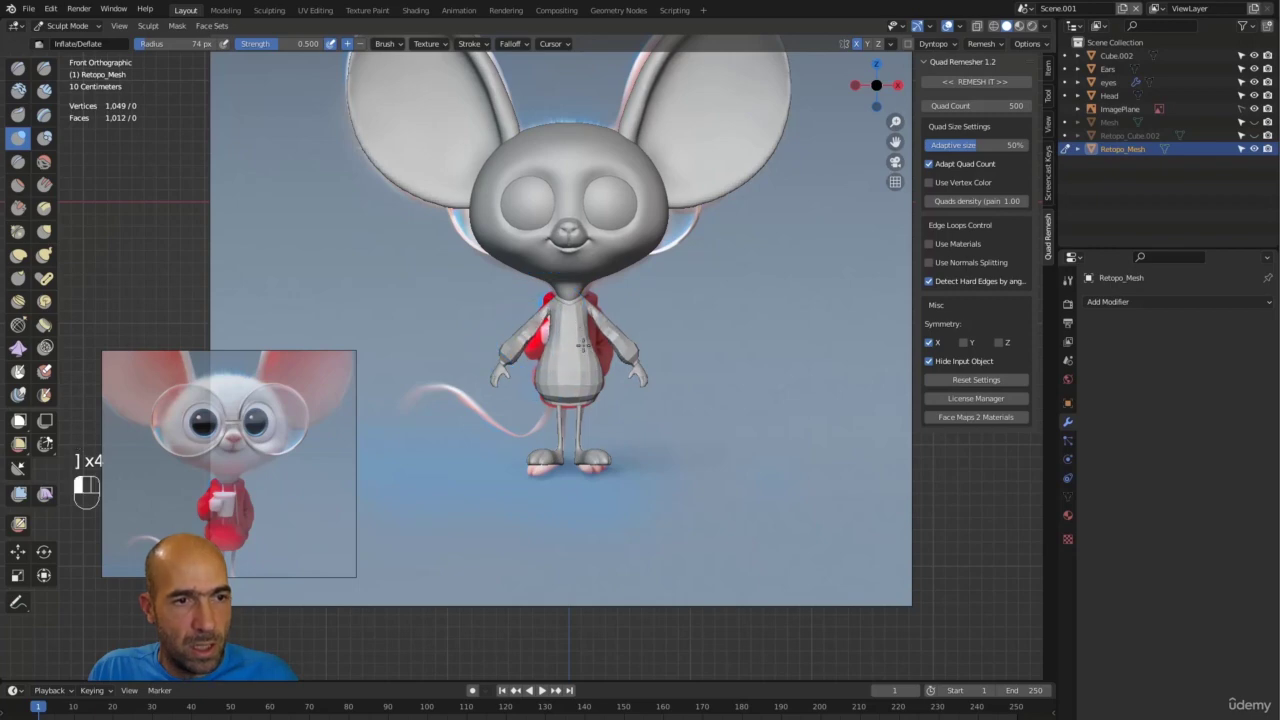
pyautogui.moveTo(702, 334)
pyautogui.keyDown('alt'); pyautogui.mouseDown(button='middle')
pyautogui.moveTo(669, 334)
pyautogui.moveTo(657, 397)
pyautogui.moveTo(643, 381)
pyautogui.moveTo(657, 347)
pyautogui.moveTo(580, 386)
pyautogui.mouseUp(button='middle'); pyautogui.keyUp('alt')
pyautogui.keyDown('shift'); pyautogui.moveTo(646, 376); pyautogui.dragTo(652, 300); pyautogui.keyUp('shift')
pyautogui.keyDown('alt'); pyautogui.moveTo(720, 331); pyautogui.dragTo(785, 335, button='middle'); pyautogui.keyUp('alt')
pyautogui.keyDown('shift'); pyautogui.moveTo(672, 318); pyautogui.dragTo(670, 370); pyautogui.keyUp('shift')
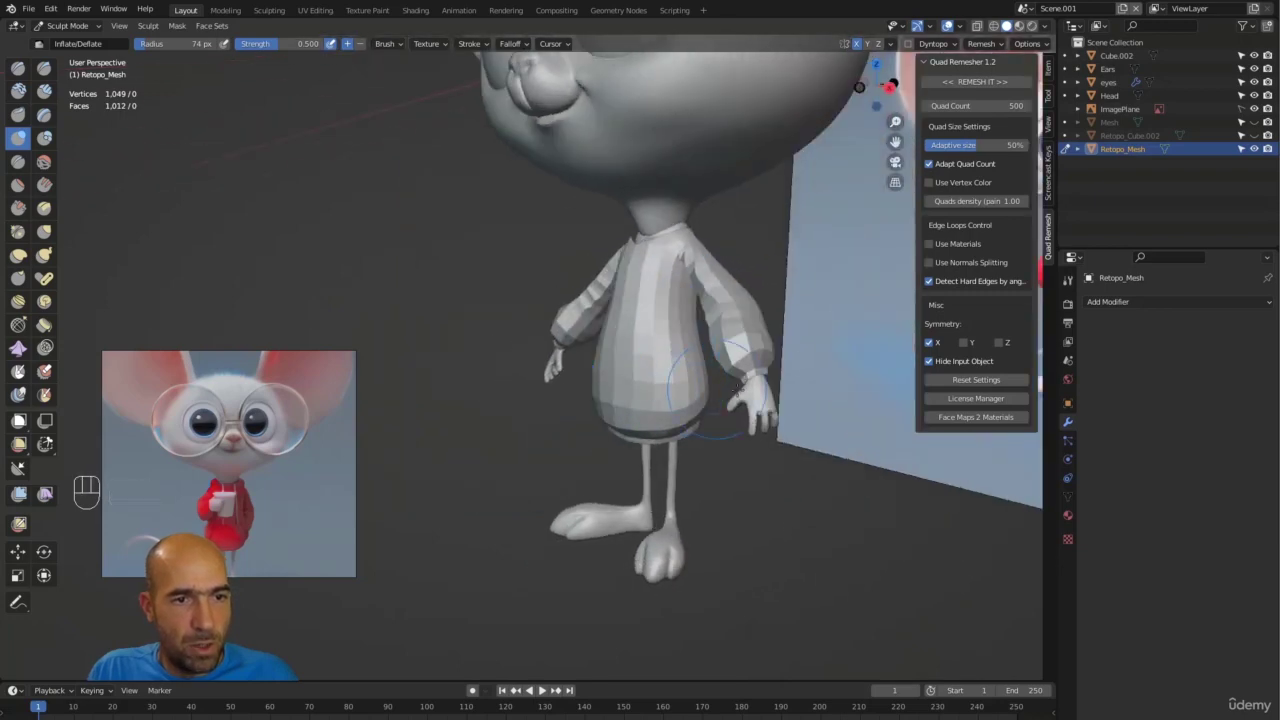
pyautogui.keyDown('alt'); pyautogui.moveTo(738, 386); pyautogui.dragTo(748, 294, button='middle'); pyautogui.keyUp('alt')
pyautogui.keyDown('shift'); pyautogui.moveTo(748, 294); pyautogui.dragTo(751, 300); pyautogui.keyUp('shift')
pyautogui.keyDown('alt'); pyautogui.moveTo(751, 300); pyautogui.dragTo(740, 326, button='middle'); pyautogui.keyUp('alt')
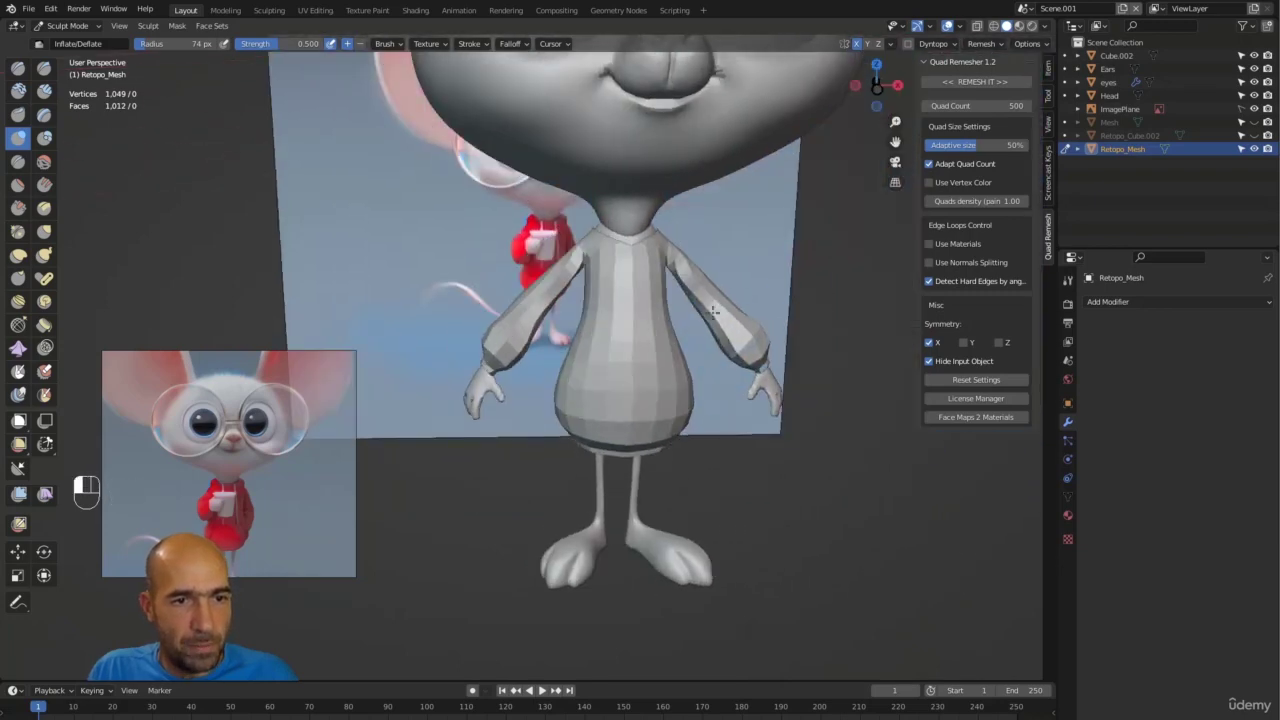
pyautogui.moveTo(815, 311)
pyautogui.keyDown('alt'); pyautogui.mouseDown(button='middle')
pyautogui.moveTo(748, 333)
pyautogui.moveTo(797, 324)
pyautogui.mouseUp(button='middle'); pyautogui.keyUp('alt')
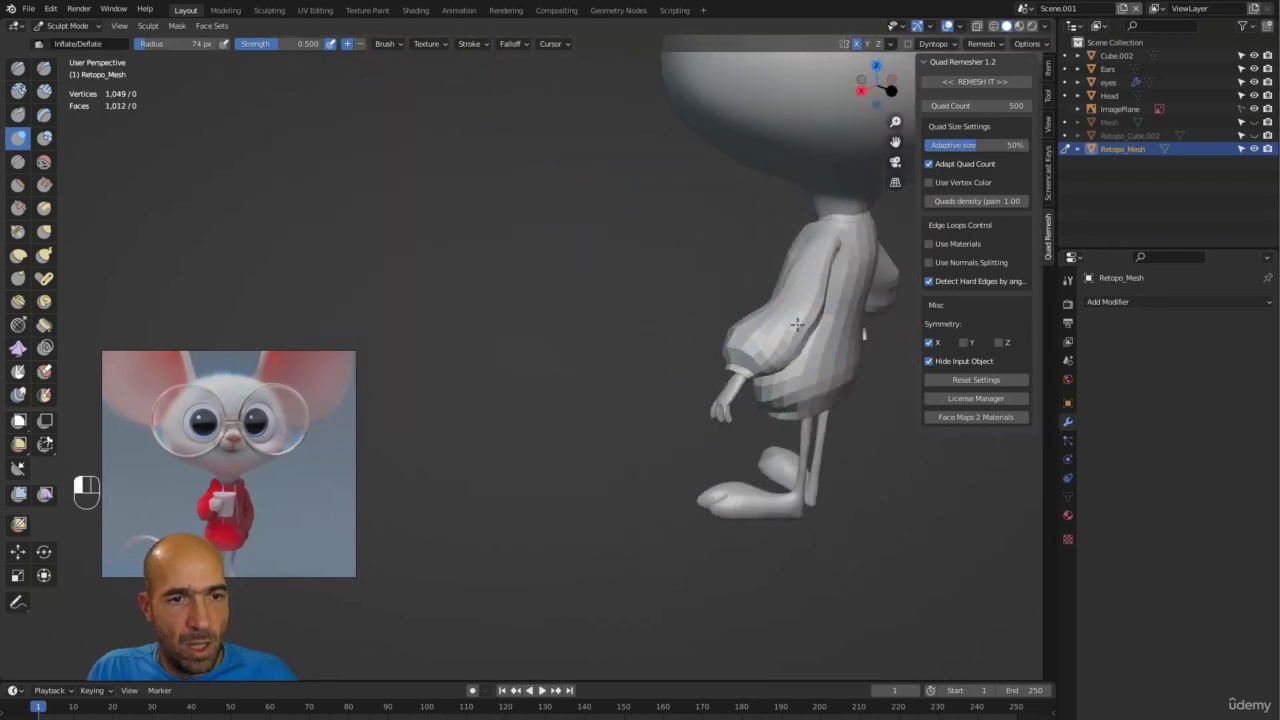
pyautogui.keyDown('alt'); pyautogui.moveTo(627, 372); pyautogui.dragTo(763, 343, button='middle'); pyautogui.keyUp('alt')
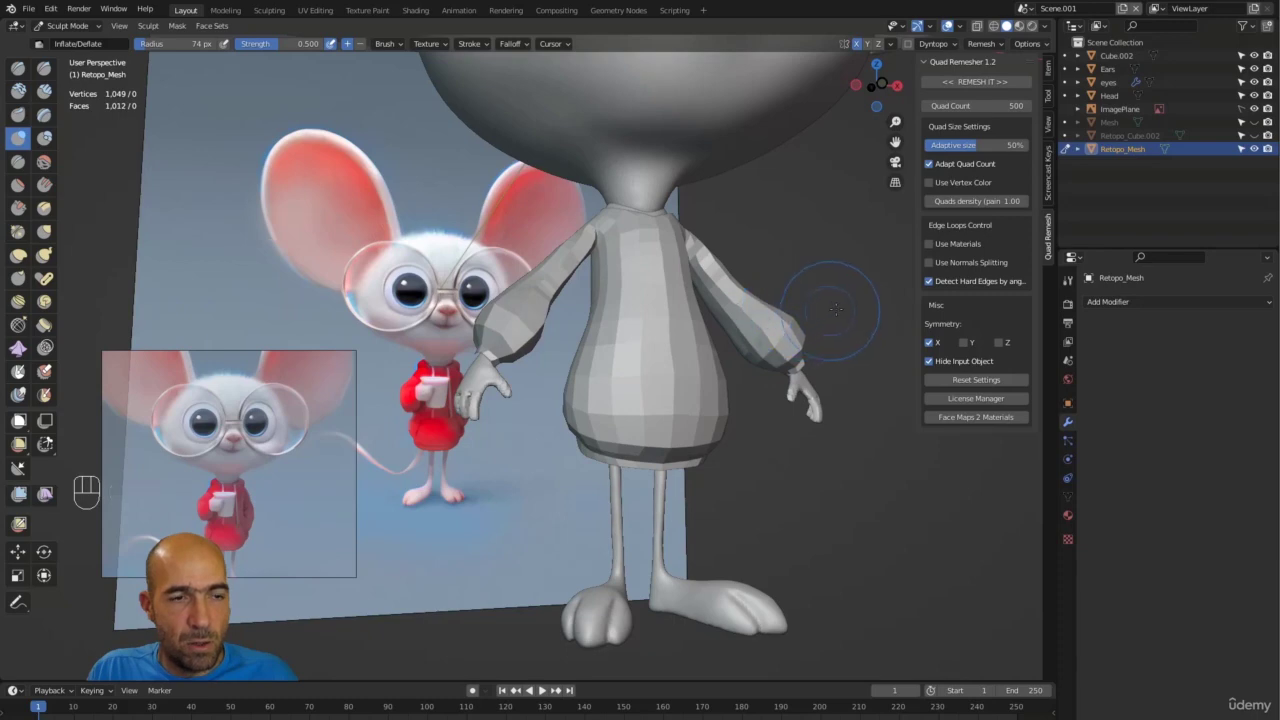
# Step: Adjust the shirt around the shoulder and armpit with a 53 px Grab brush and remesh it with Quad Remesher at 500 quads
pyautogui.moveTo(835, 310); pyautogui.dragTo(800, 305, button='middle')
pyautogui.moveTo(713, 255); pyautogui.dragTo(803, 271, button='middle')
pyautogui.press('g')
pyautogui.press('[')
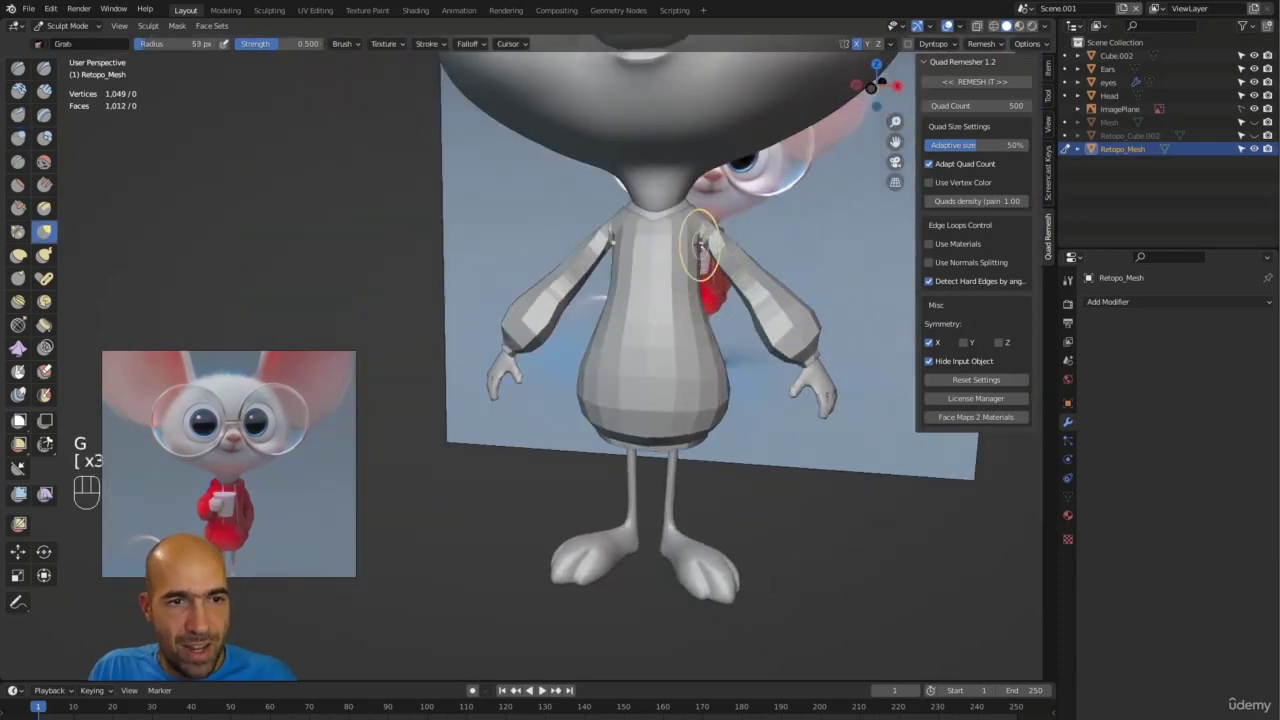
pyautogui.moveTo(727, 236)
pyautogui.mouseDown(button='middle')
pyautogui.moveTo(690, 242)
pyautogui.moveTo(737, 229)
pyautogui.moveTo(690, 258)
pyautogui.mouseUp(button='middle')
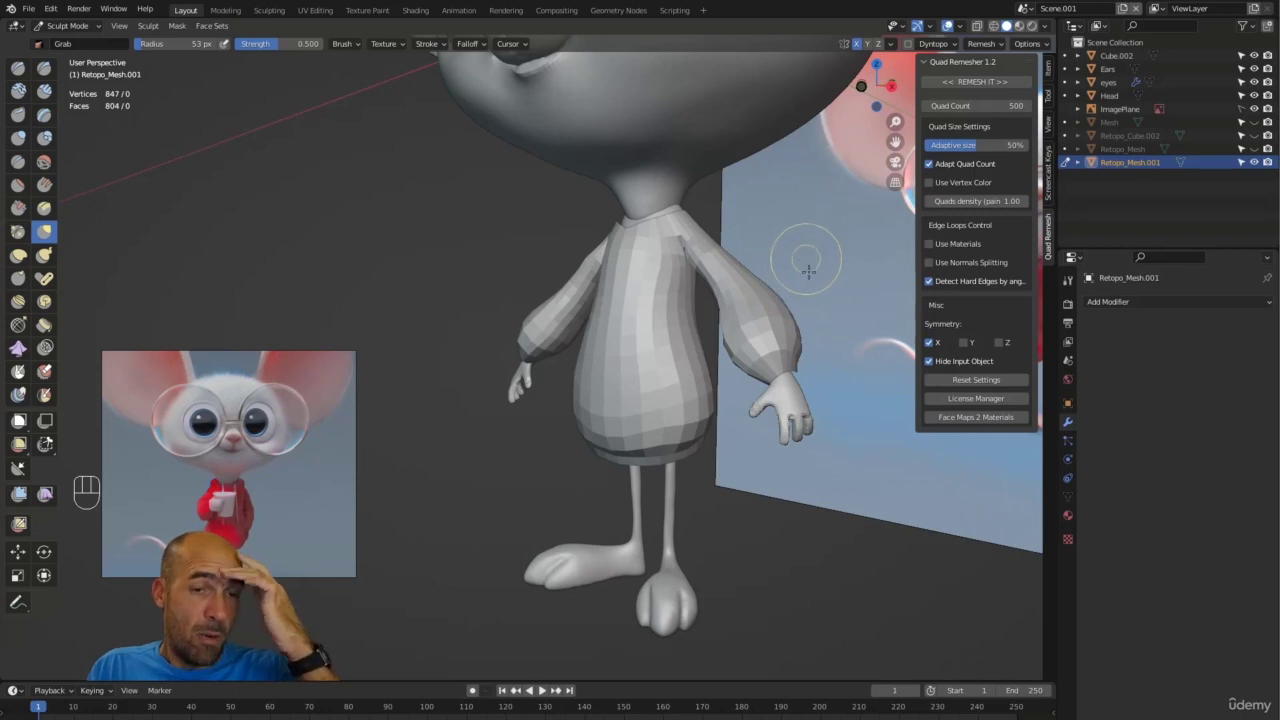
# Step: Adjust the remeshed sleeve's end around the wrist with the Grab brush enlarged to 78 px
pyautogui.moveTo(813, 476); pyautogui.dragTo(828, 400, button='middle')
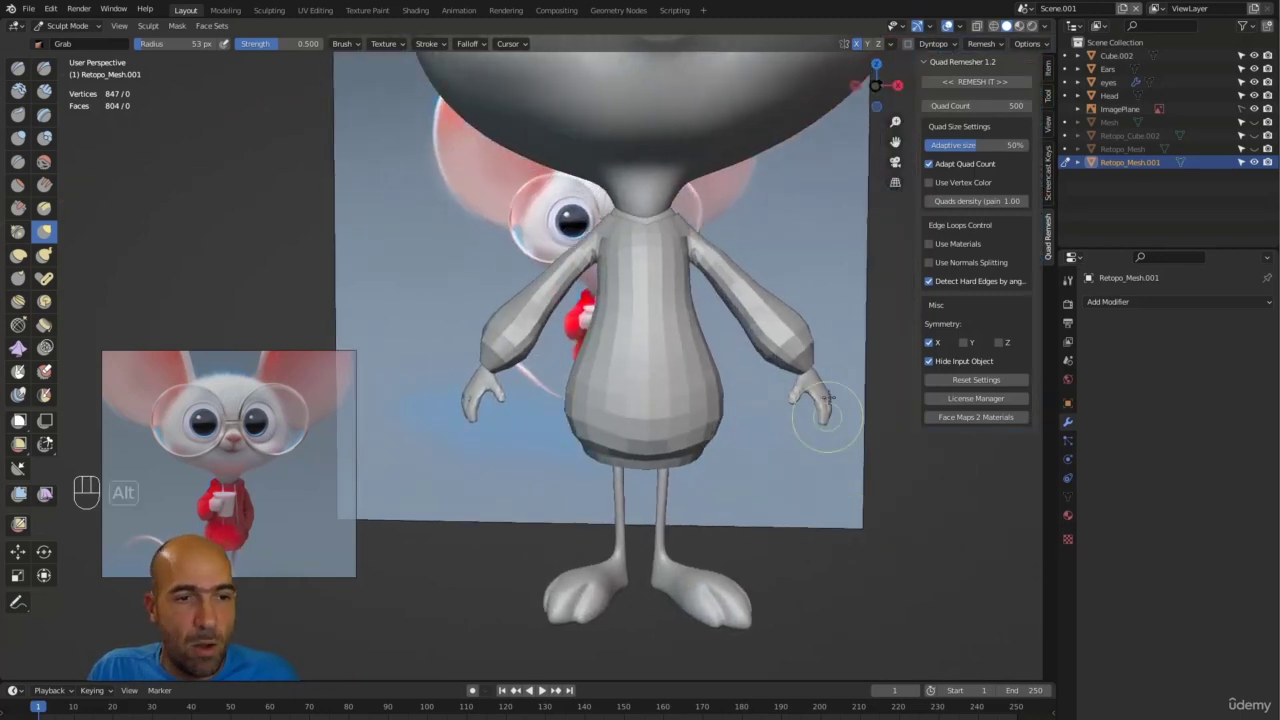
pyautogui.press('g')
pyautogui.press(']')
pyautogui.press(']')
pyautogui.press(']')
pyautogui.press(']')
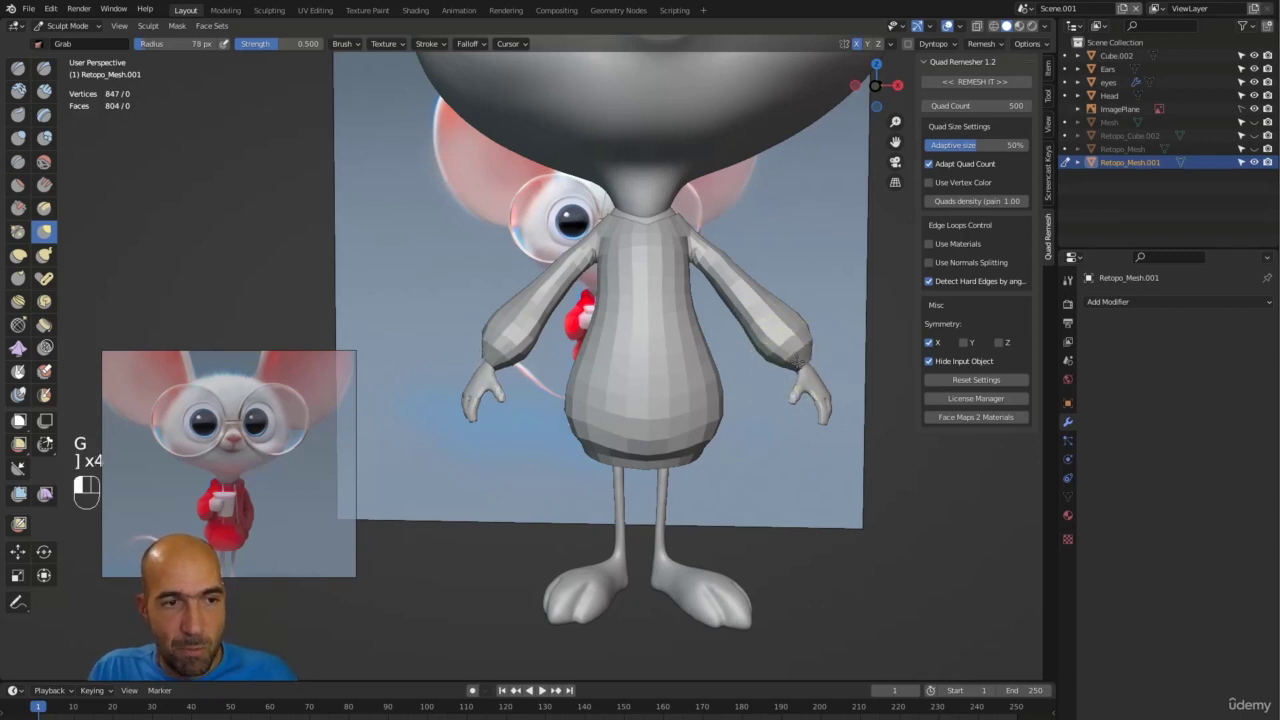
pyautogui.moveTo(757, 400); pyautogui.dragTo(787, 408, button='middle')
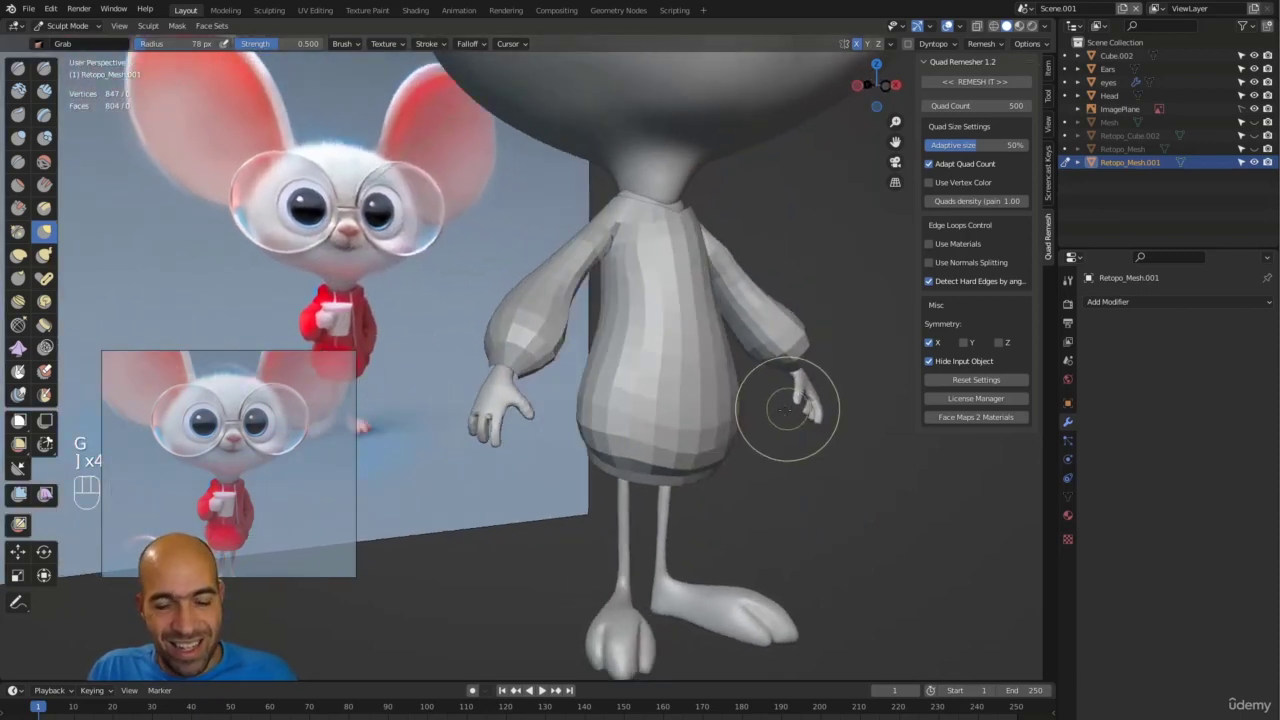
# Step: In Edit Mode, select the open edge loop at the sleeve's wrist end and extrude it about 0.033 m toward the hand as a cuff
pyautogui.press('Tab')
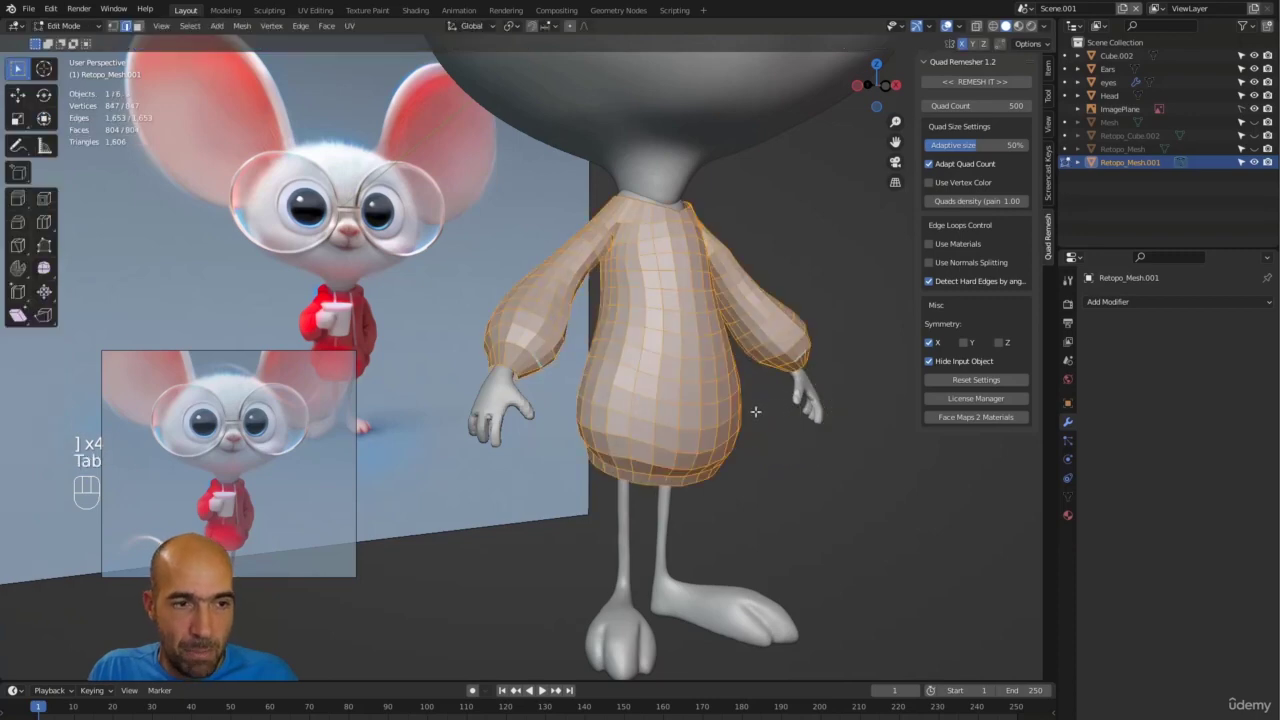
pyautogui.keyDown('ctrl'); pyautogui.moveTo(560, 450); pyautogui.dragTo(530, 330, button='middle'); pyautogui.keyUp('ctrl')
pyautogui.keyDown('shift'); pyautogui.moveTo(400, 420); pyautogui.dragTo(490, 455, button='middle'); pyautogui.keyUp('shift')
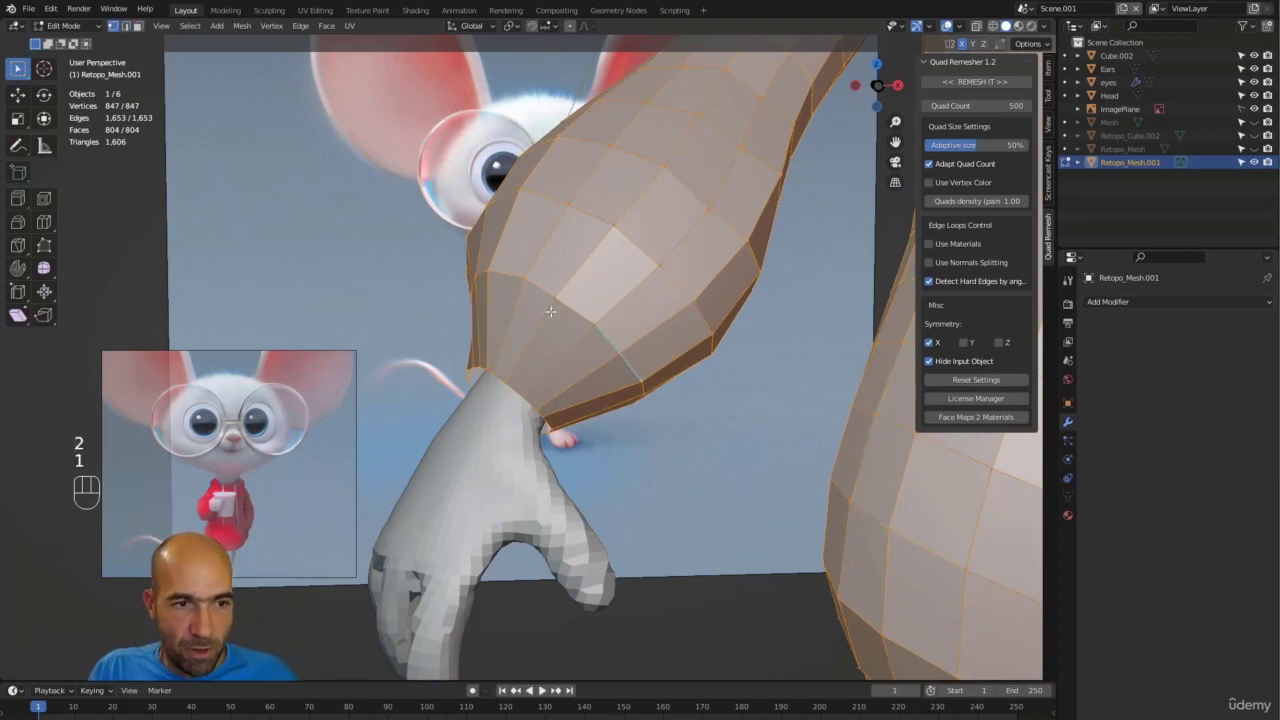
pyautogui.press('3')
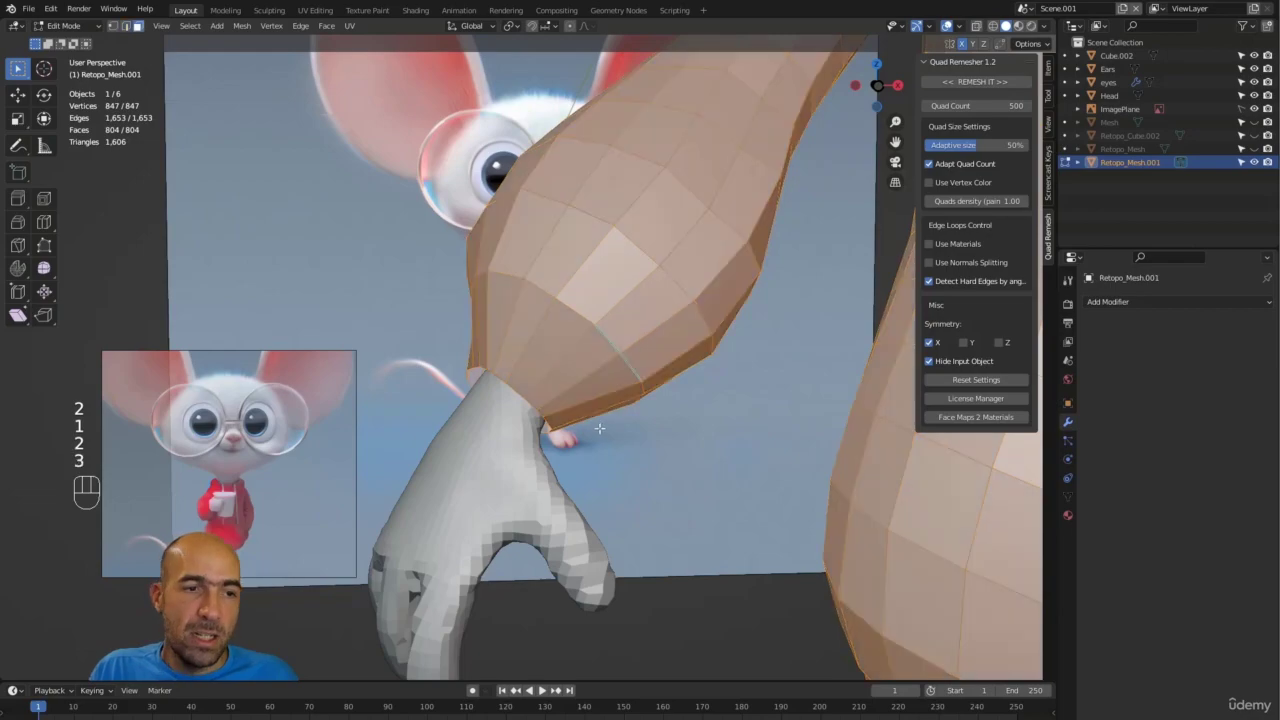
pyautogui.press('2')
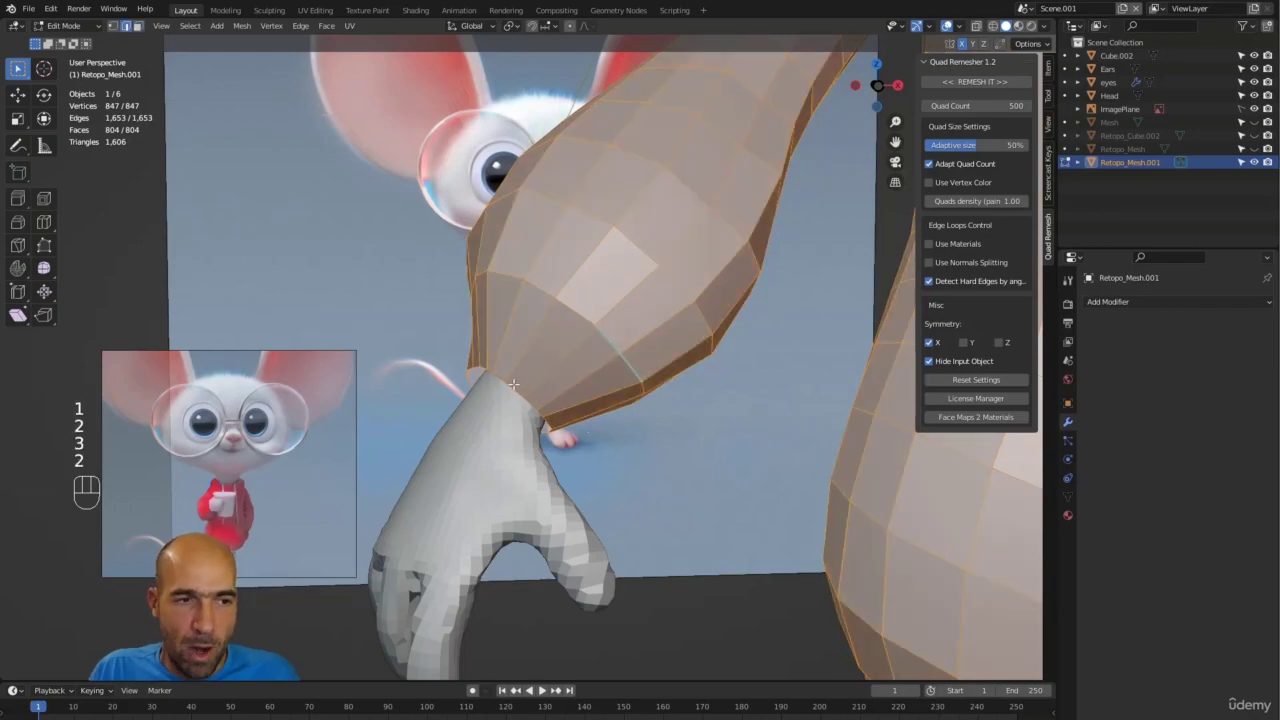
pyautogui.keyDown('alt'); pyautogui.click(513, 390); pyautogui.keyUp('alt')
pyautogui.moveTo(603, 455)
pyautogui.mouseDown(button='middle')
pyautogui.moveTo(729, 434)
pyautogui.moveTo(596, 441)
pyautogui.moveTo(530, 428)
pyautogui.moveTo(570, 425)
pyautogui.moveTo(630, 393)
pyautogui.moveTo(566, 449)
pyautogui.moveTo(604, 455)
pyautogui.mouseUp(button='middle')
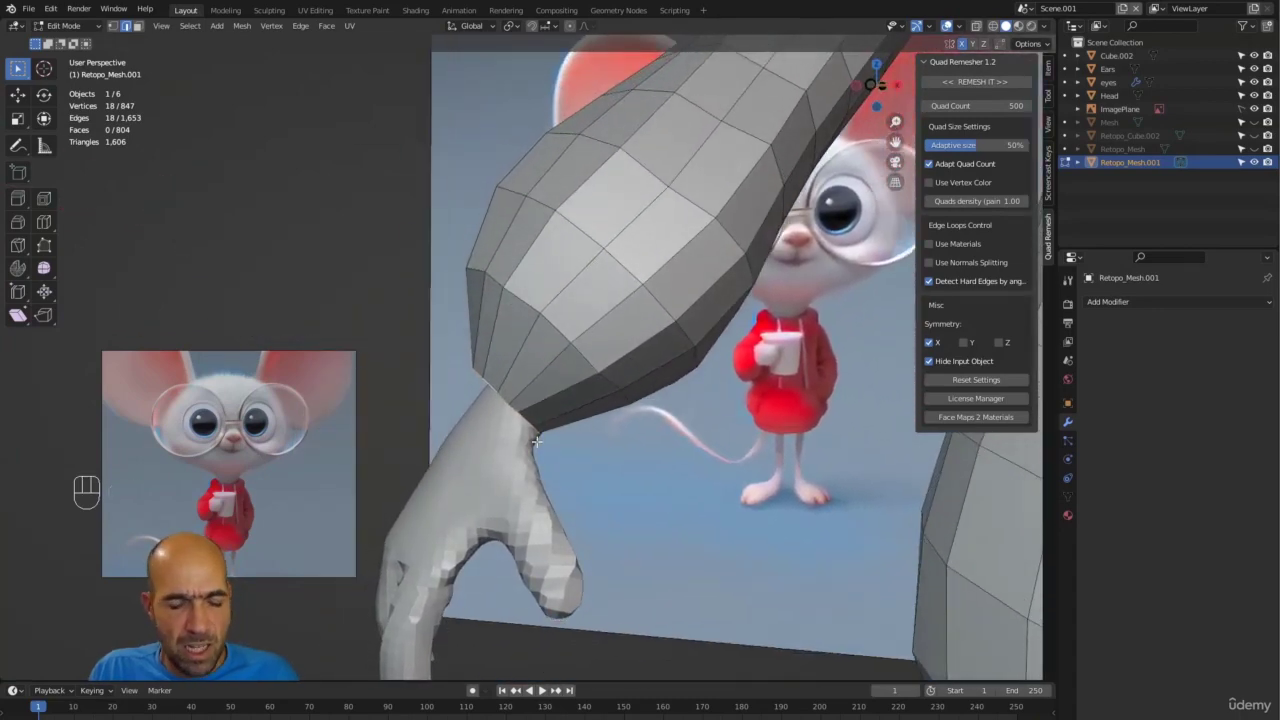
pyautogui.press('e')
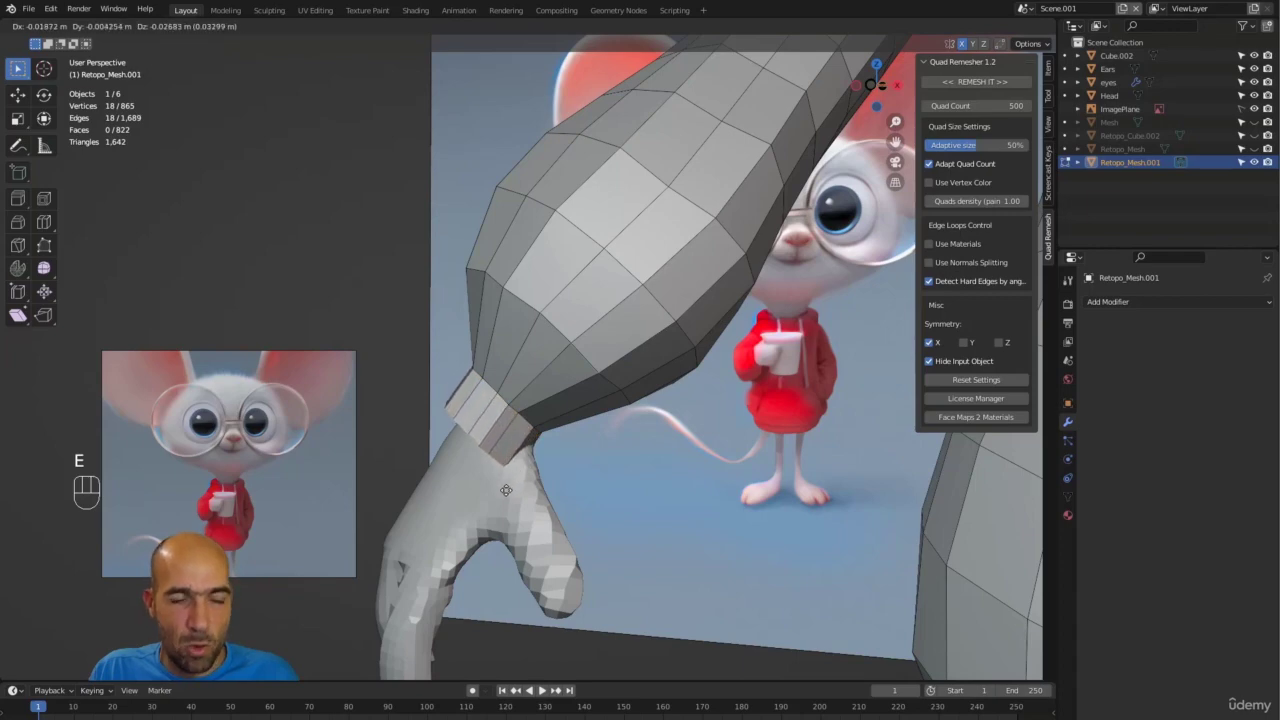
pyautogui.click(505, 490)
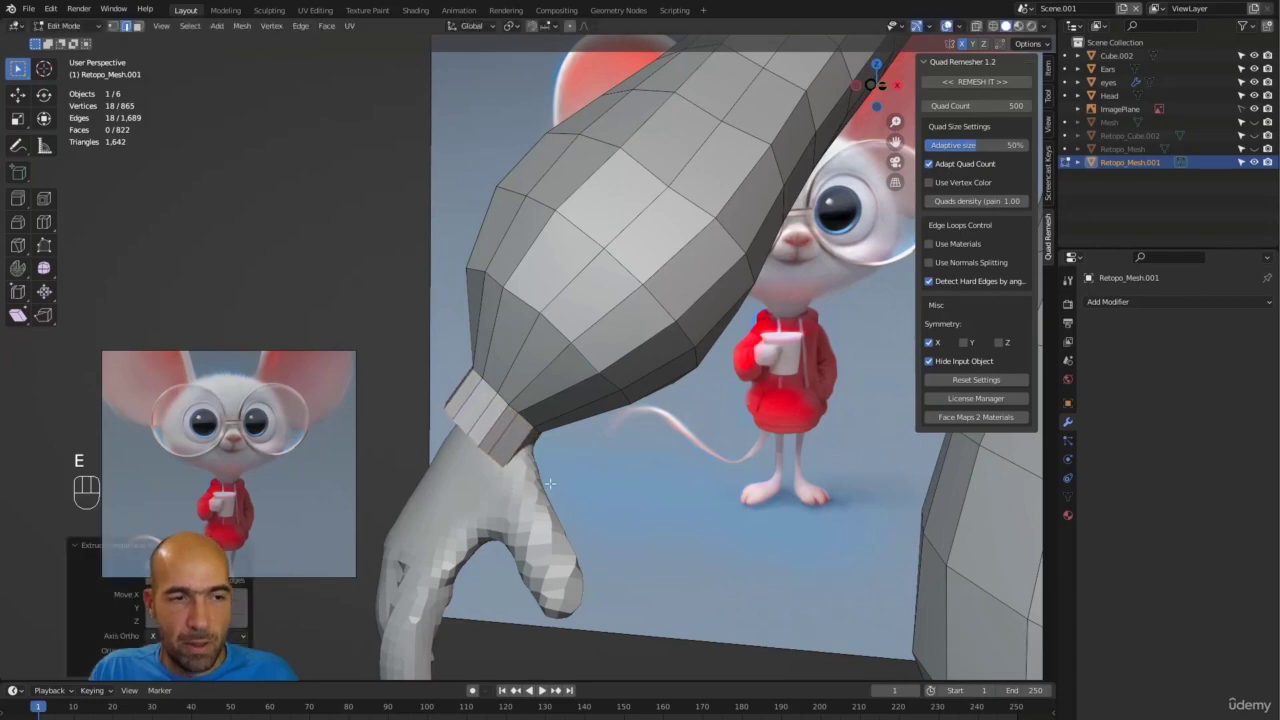
# Step: Return to Sculpt Mode and symmetrize the shirt from -X to +X so the other sleeve gets the cuff
pyautogui.moveTo(505, 490); pyautogui.dragTo(827, 345, button='middle')
pyautogui.scroll(-5, 733, 483)
pyautogui.scroll(5, 557, 449)
pyautogui.scroll(-5, 551, 400)
pyautogui.scroll(3, 530, 437)
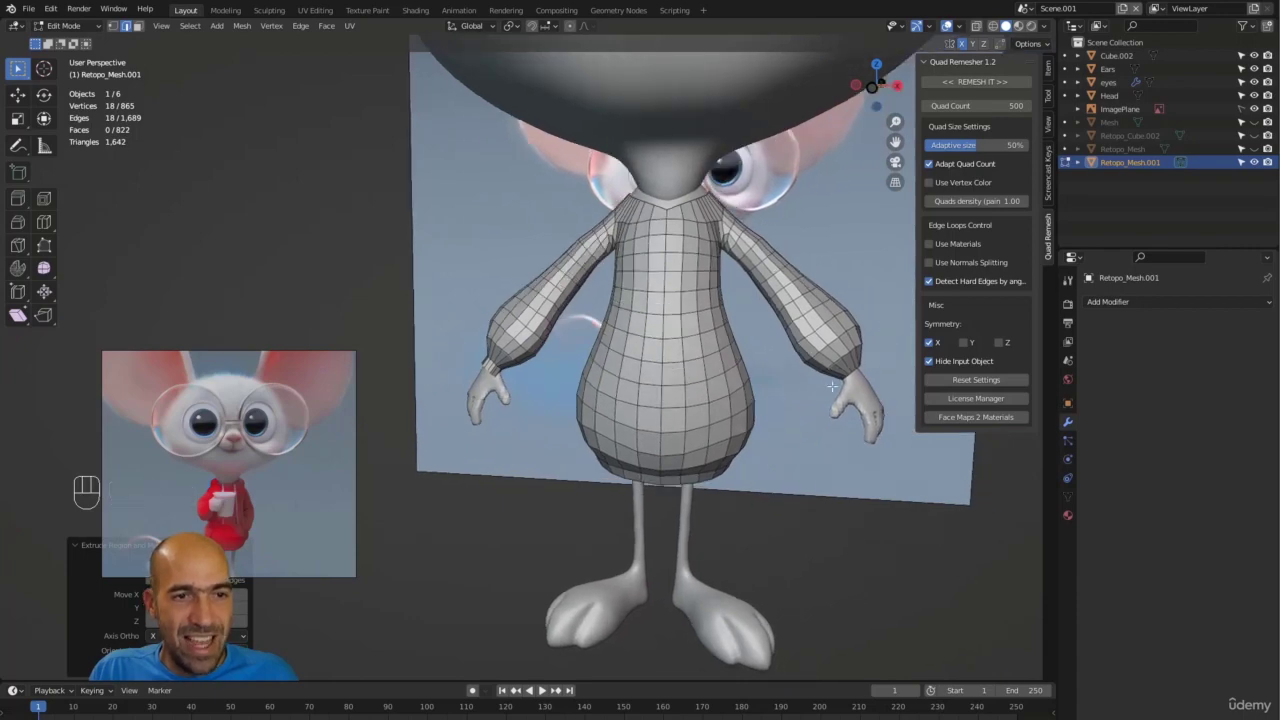
pyautogui.moveTo(530, 333); pyautogui.dragTo(609, 355, button='middle')
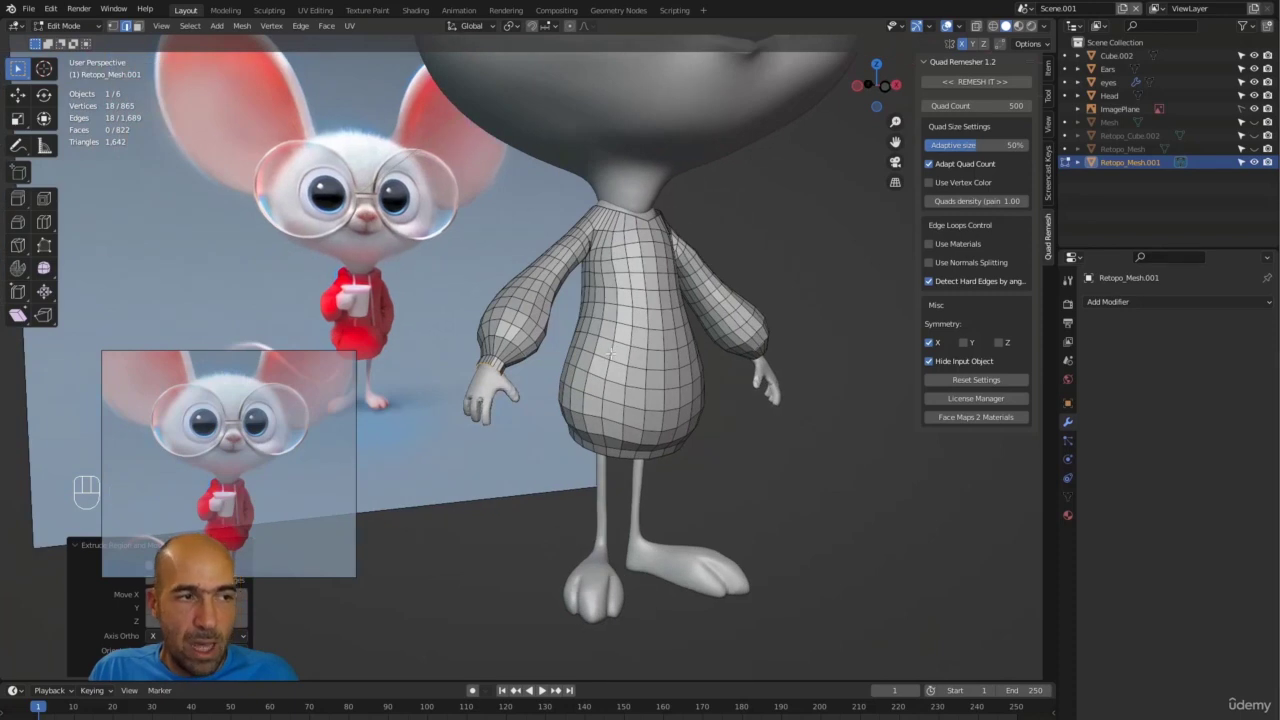
pyautogui.press('Tab')
pyautogui.moveTo(523, 451)
pyautogui.mouseDown(button='middle')
pyautogui.moveTo(480, 449)
pyautogui.moveTo(508, 459)
pyautogui.moveTo(543, 371)
pyautogui.mouseUp(button='middle')
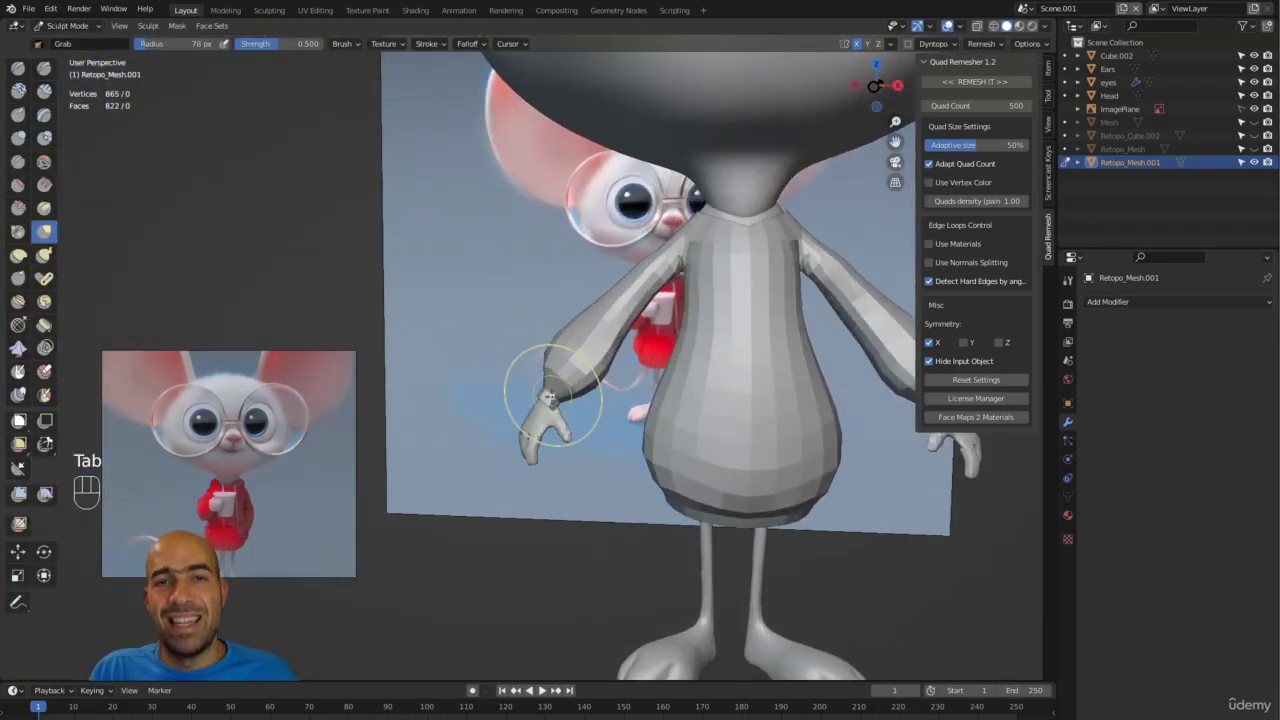
pyautogui.moveTo(509, 457)
pyautogui.mouseDown(button='middle')
pyautogui.moveTo(620, 388)
pyautogui.moveTo(683, 388)
pyautogui.moveTo(710, 372)
pyautogui.moveTo(735, 348)
pyautogui.moveTo(726, 286)
pyautogui.moveTo(683, 409)
pyautogui.moveTo(737, 371)
pyautogui.mouseUp(button='middle')
pyautogui.press('g')
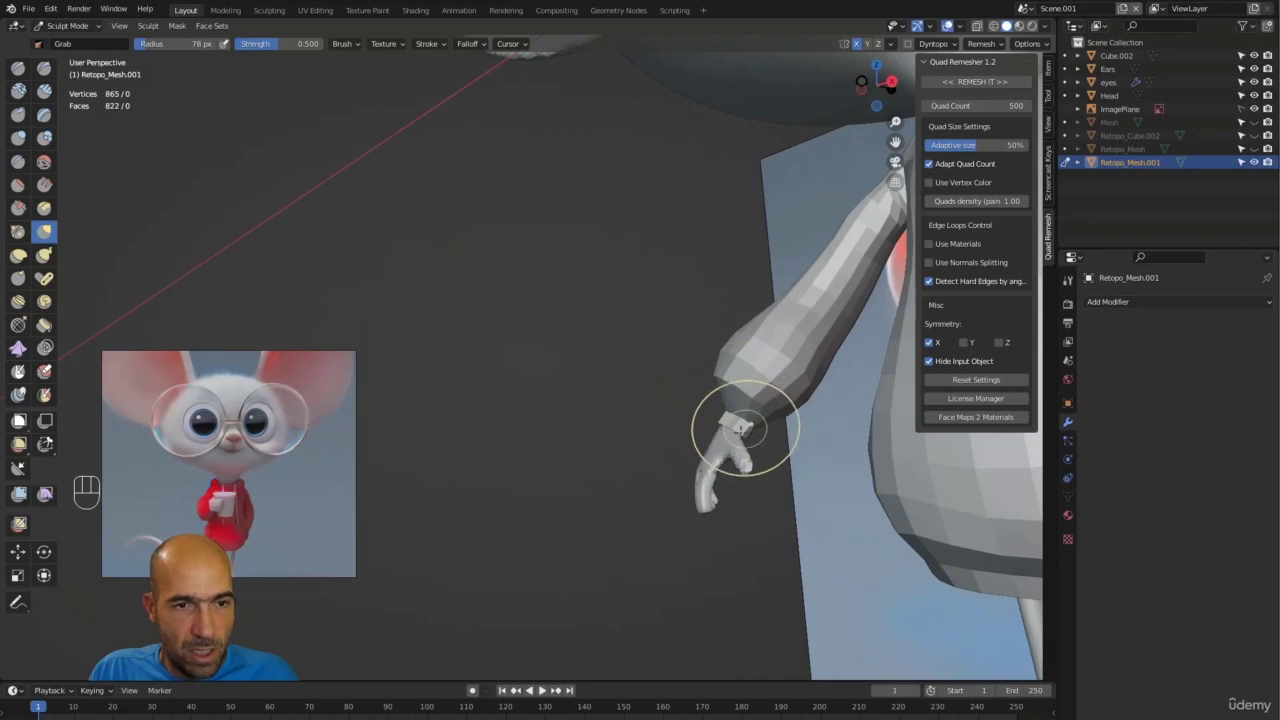
pyautogui.moveTo(740, 428); pyautogui.dragTo(652, 271, button='middle')
pyautogui.click(890, 44)
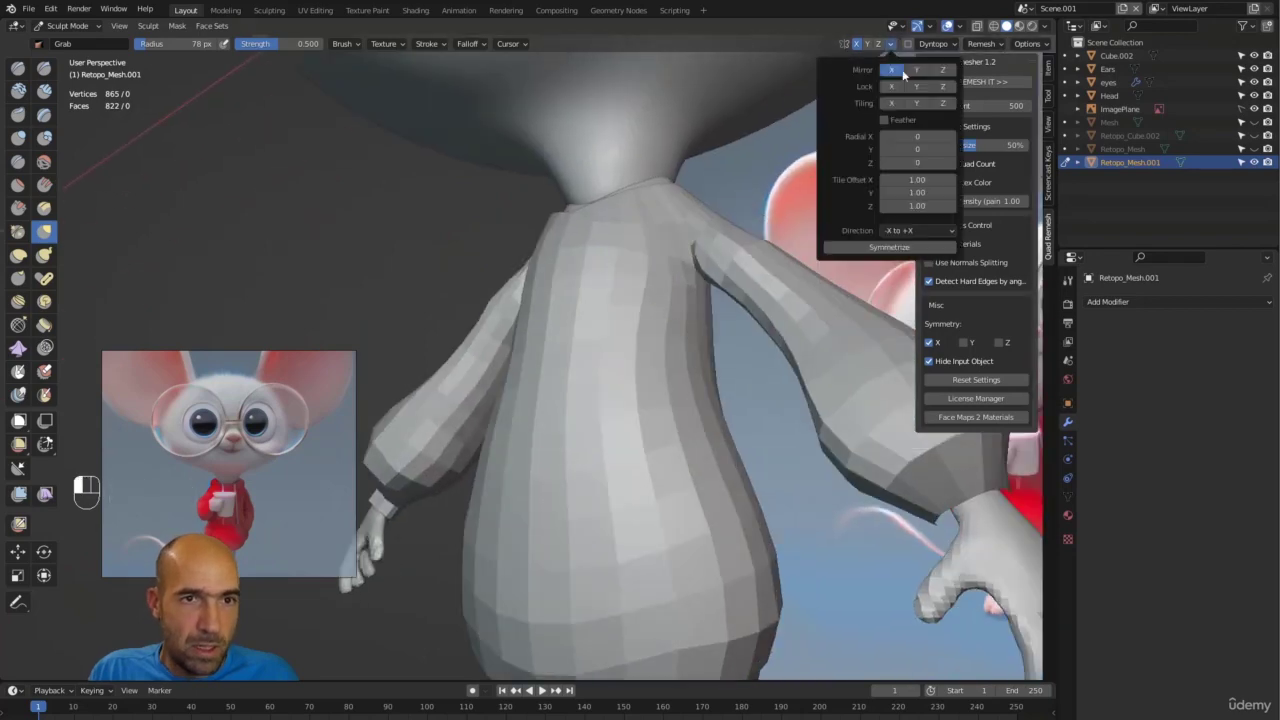
pyautogui.click(889, 247)
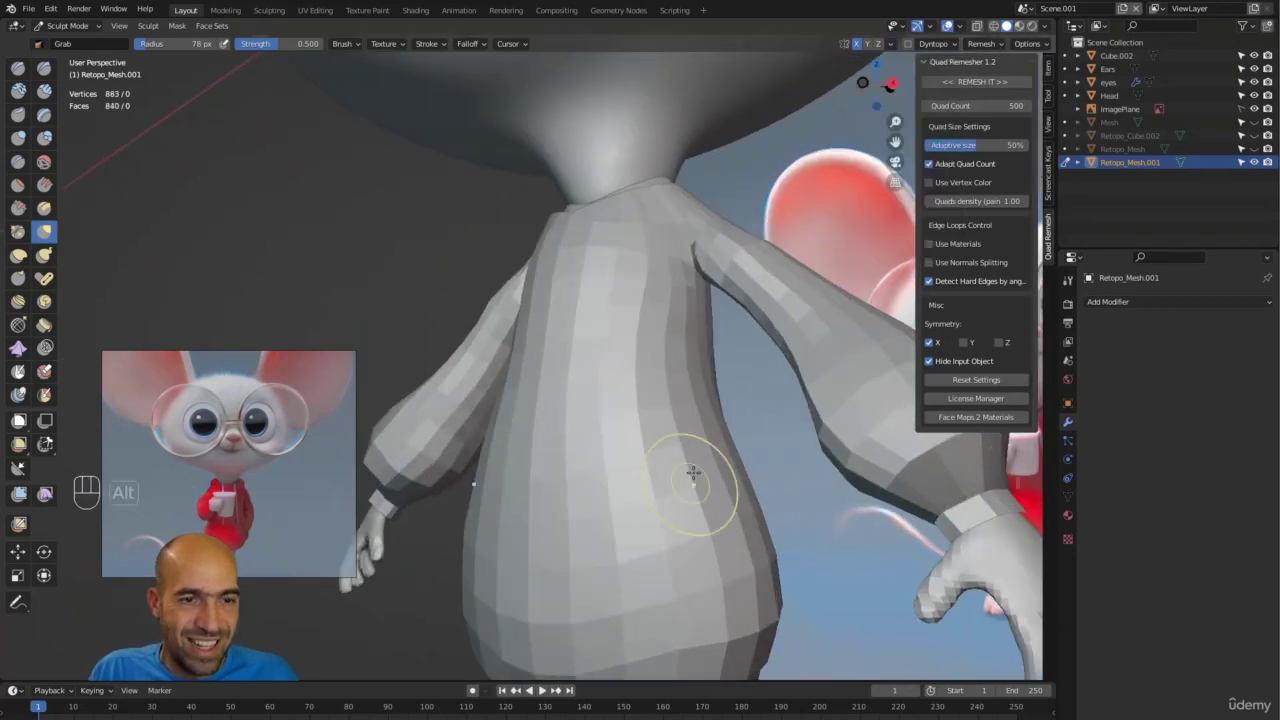
# Step: Examine the symmetrized shirt, its cuffs and its collar from the front, side and back against the reference image
pyautogui.keyDown('alt'); pyautogui.moveTo(693, 478); pyautogui.dragTo(709, 457, button='middle'); pyautogui.keyUp('alt')
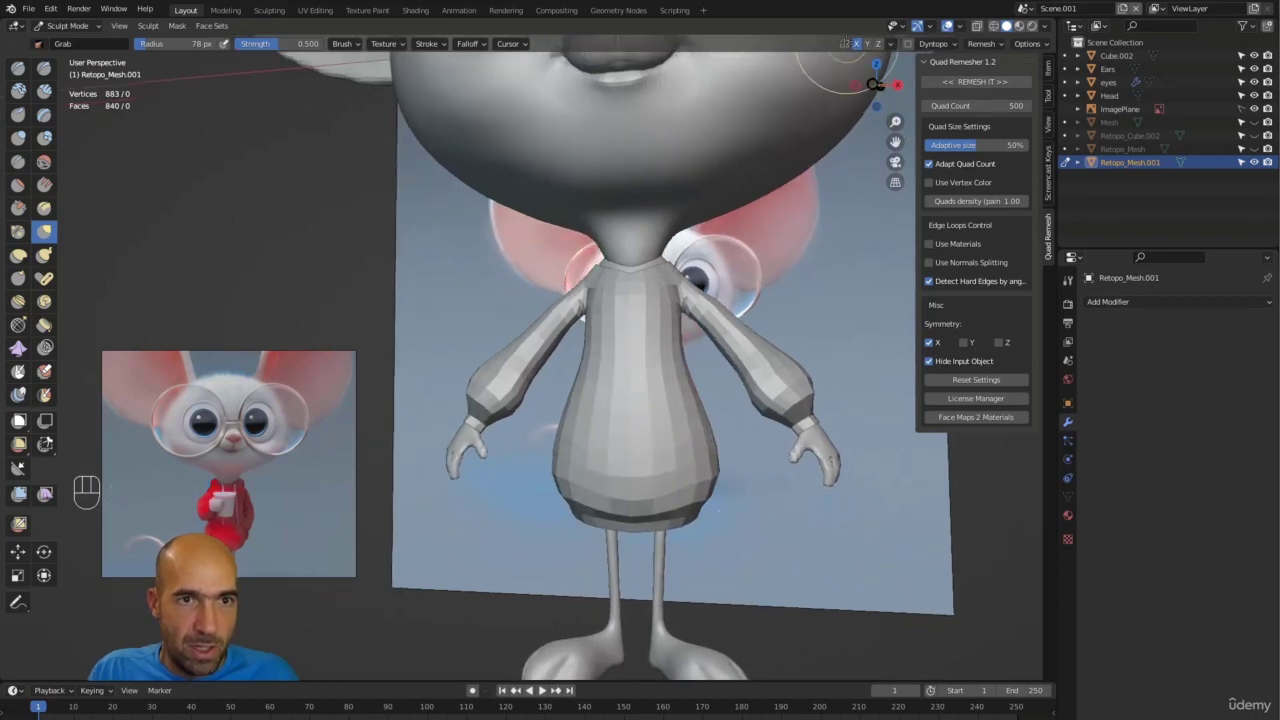
pyautogui.click(891, 45)
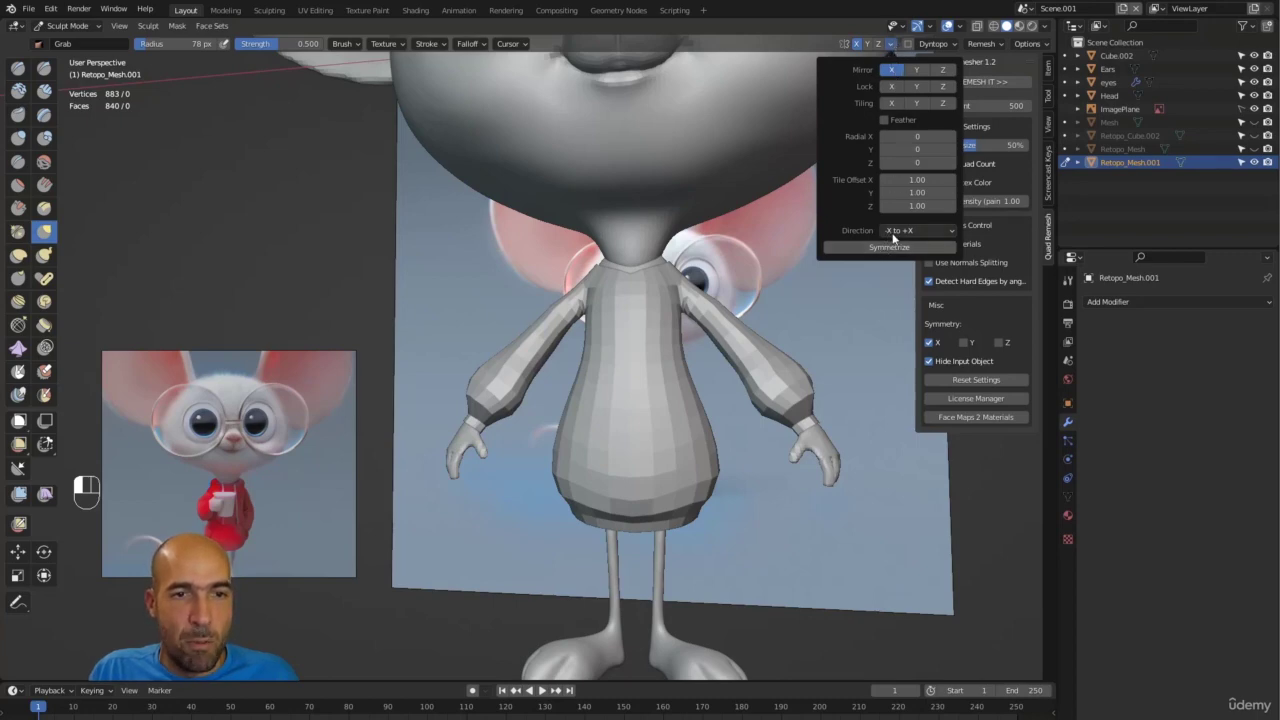
pyautogui.moveTo(628, 424); pyautogui.dragTo(536, 424, button='middle')
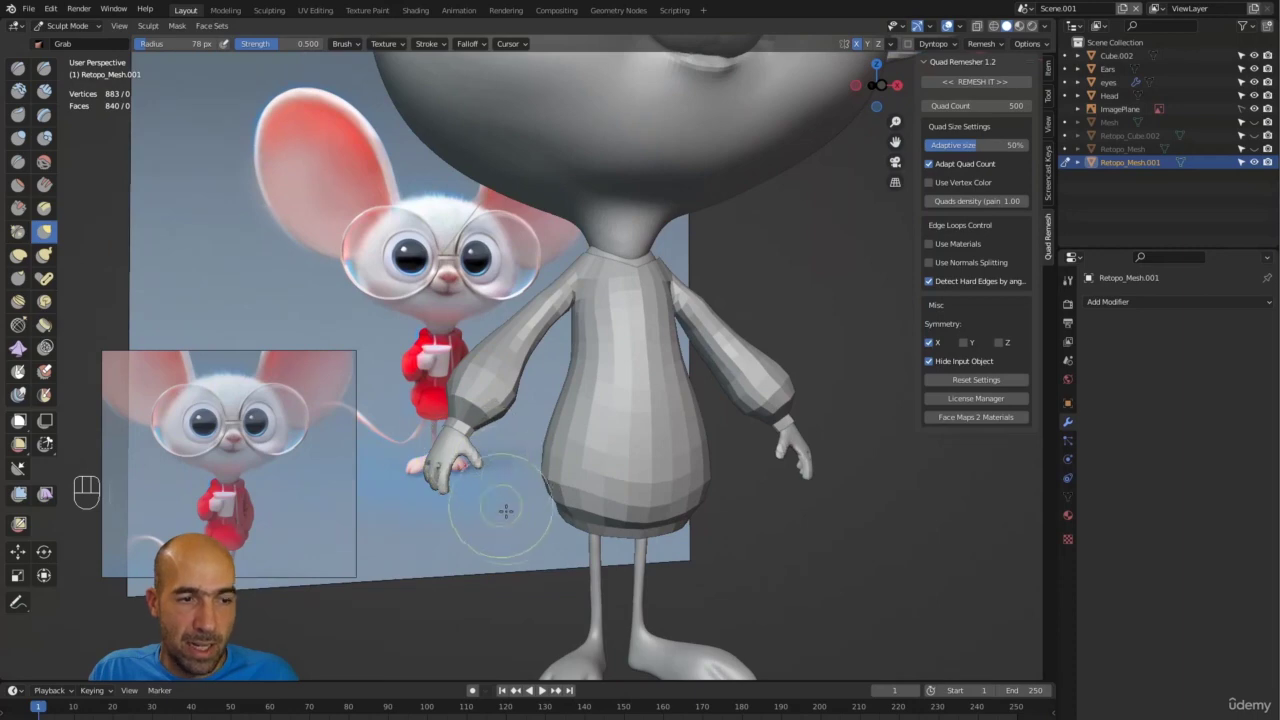
pyautogui.moveTo(505, 510); pyautogui.dragTo(451, 509, button='middle')
pyautogui.keyDown('alt'); pyautogui.moveTo(840, 374); pyautogui.dragTo(548, 515, button='middle'); pyautogui.keyUp('alt')
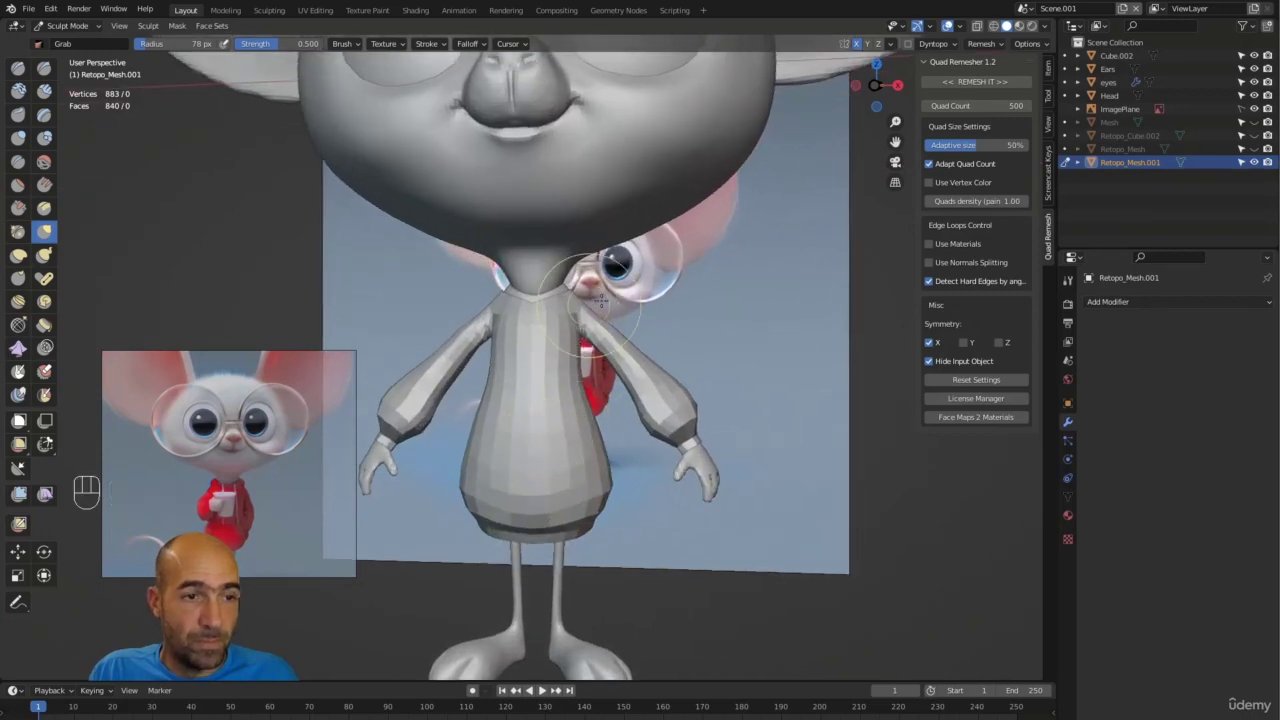
pyautogui.moveTo(598, 300); pyautogui.dragTo(557, 291, button='middle')
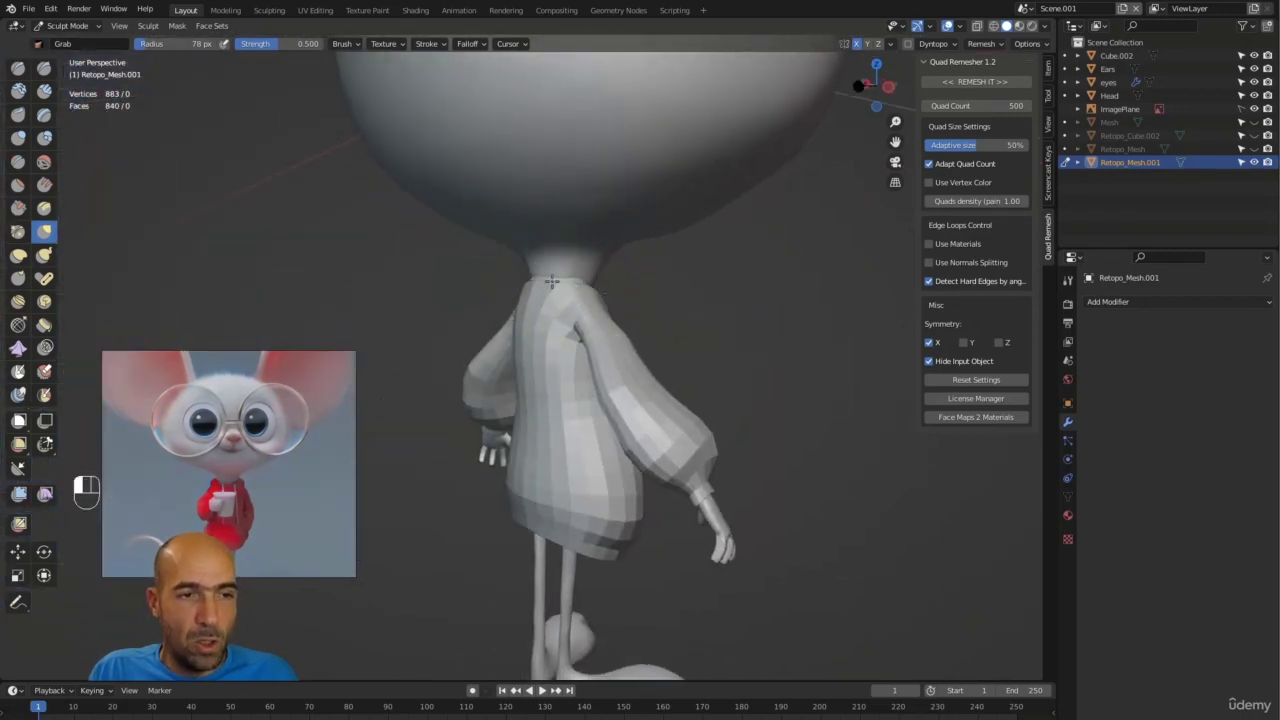
pyautogui.hotkey('ctrl', 'z')
pyautogui.moveTo(634, 286); pyautogui.dragTo(646, 280, button='middle')
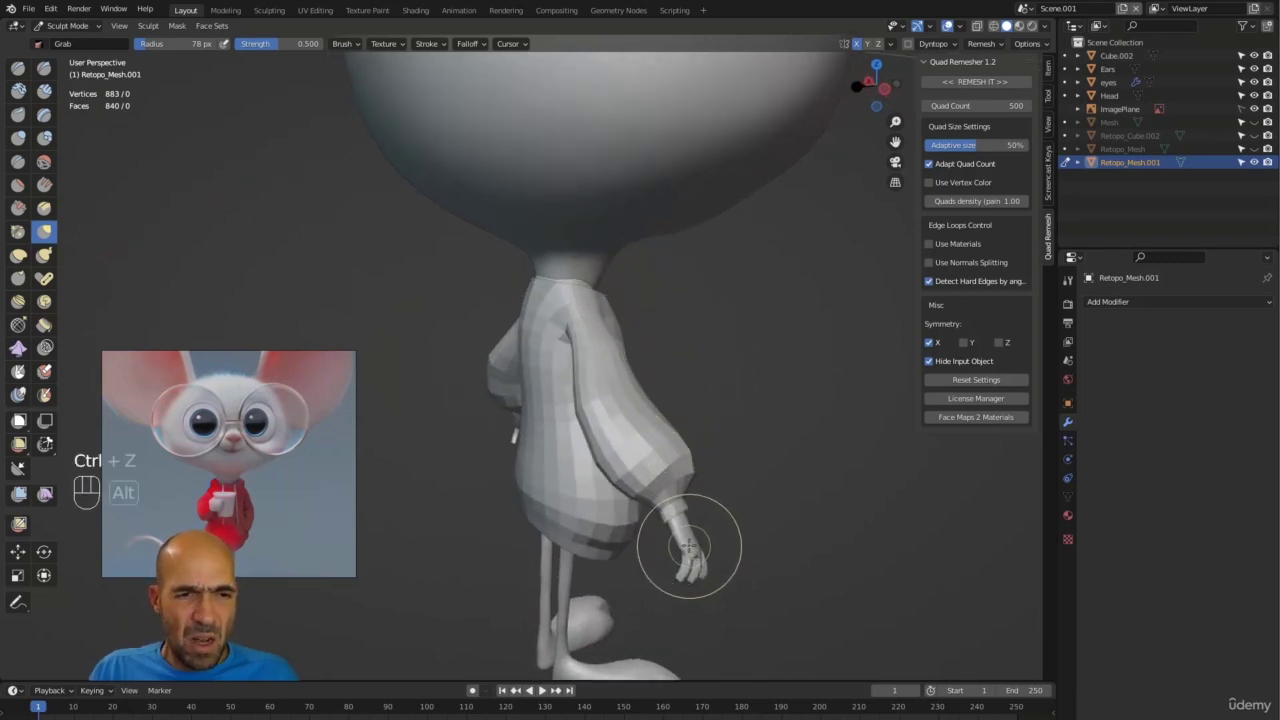
pyautogui.moveTo(729, 514)
pyautogui.mouseDown(button='middle')
pyautogui.moveTo(694, 529)
pyautogui.moveTo(711, 538)
pyautogui.moveTo(721, 381)
pyautogui.moveTo(775, 325)
pyautogui.mouseUp(button='middle')
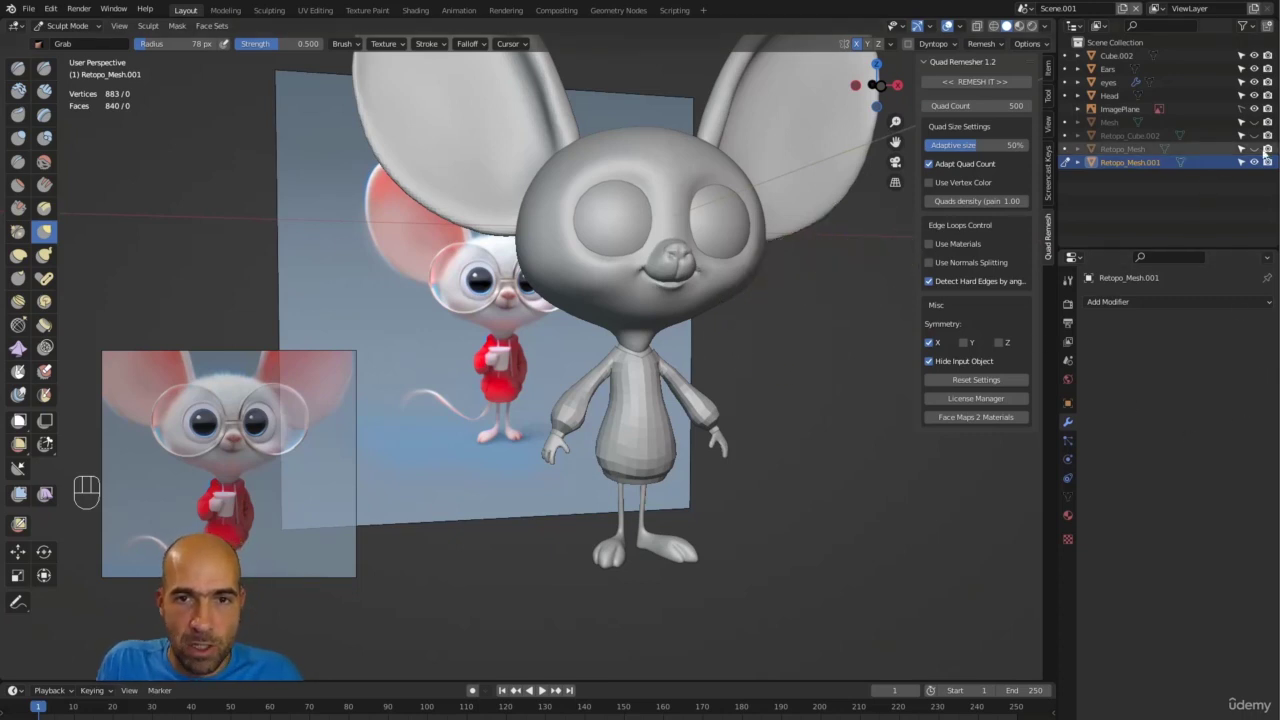
# Step: Hide the current shirt Retopo_Mesh.001, then reveal the older shirt Retopo_Mesh and delete it
pyautogui.click(1256, 163)
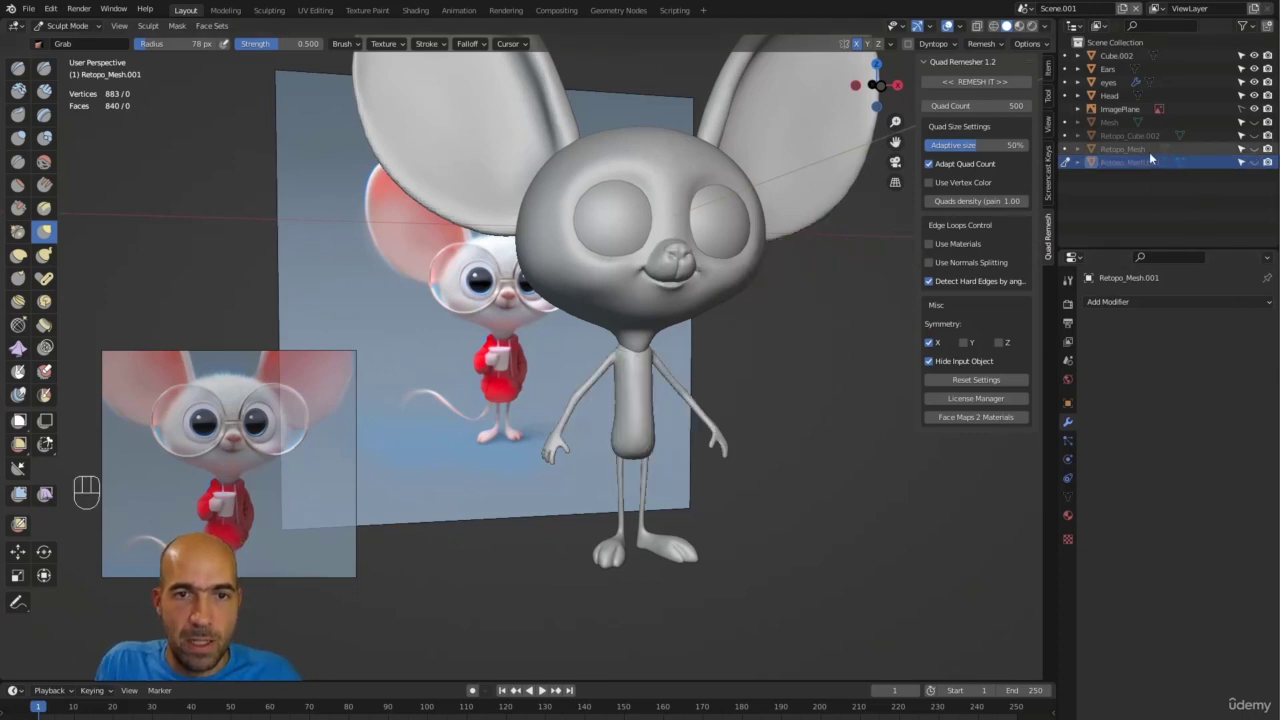
pyautogui.click(1254, 150)
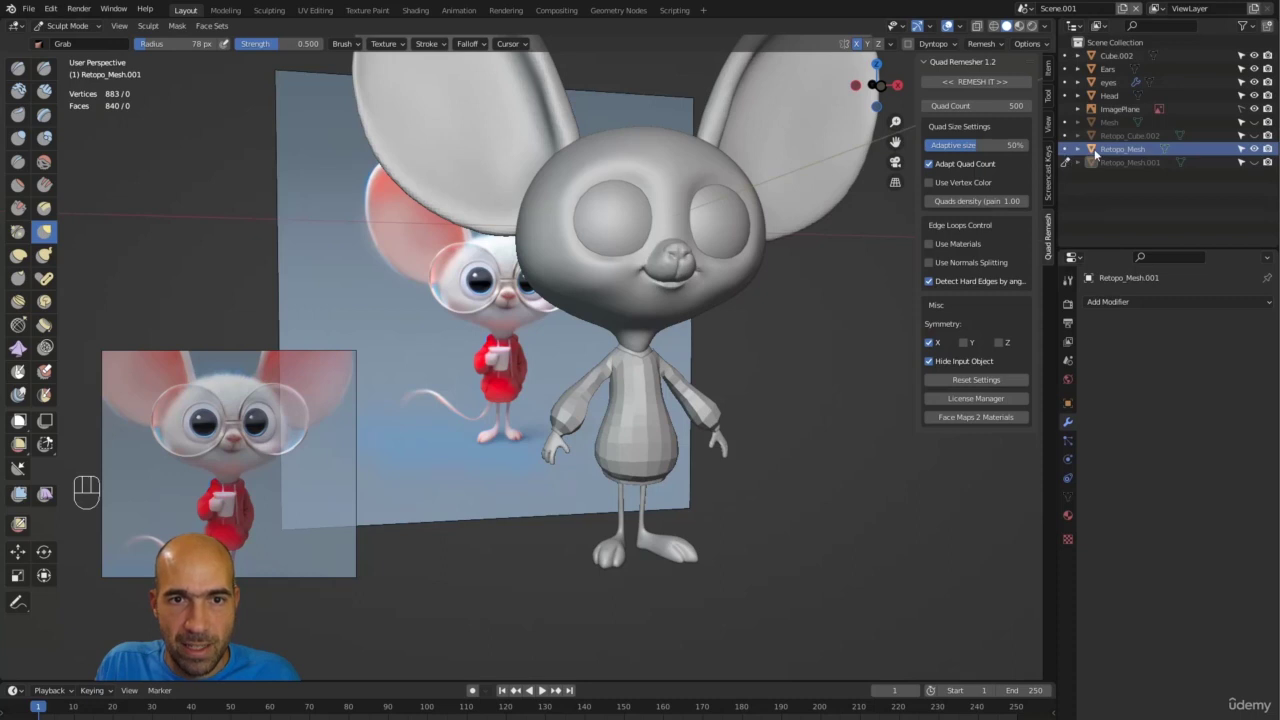
pyautogui.press('x')
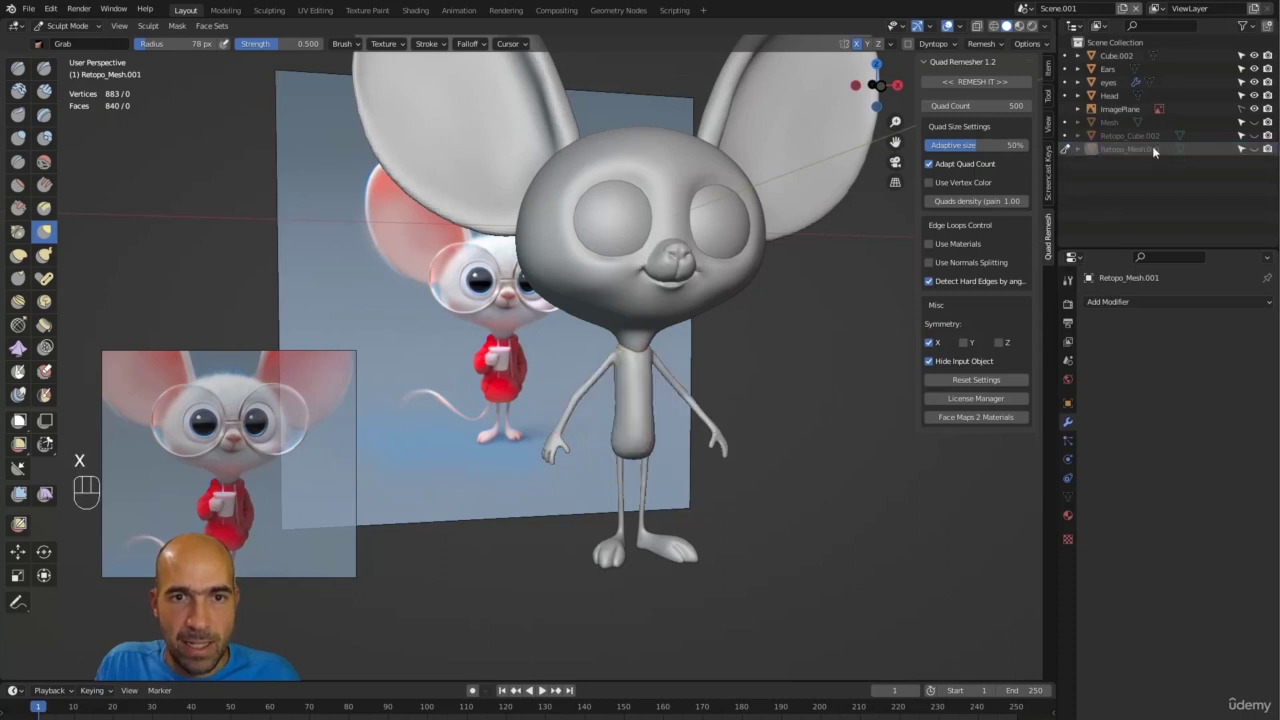
# Step: Show Retopo_Cube.002 temporarily to inspect the retopologized body, and hide it again
pyautogui.click(1254, 136)
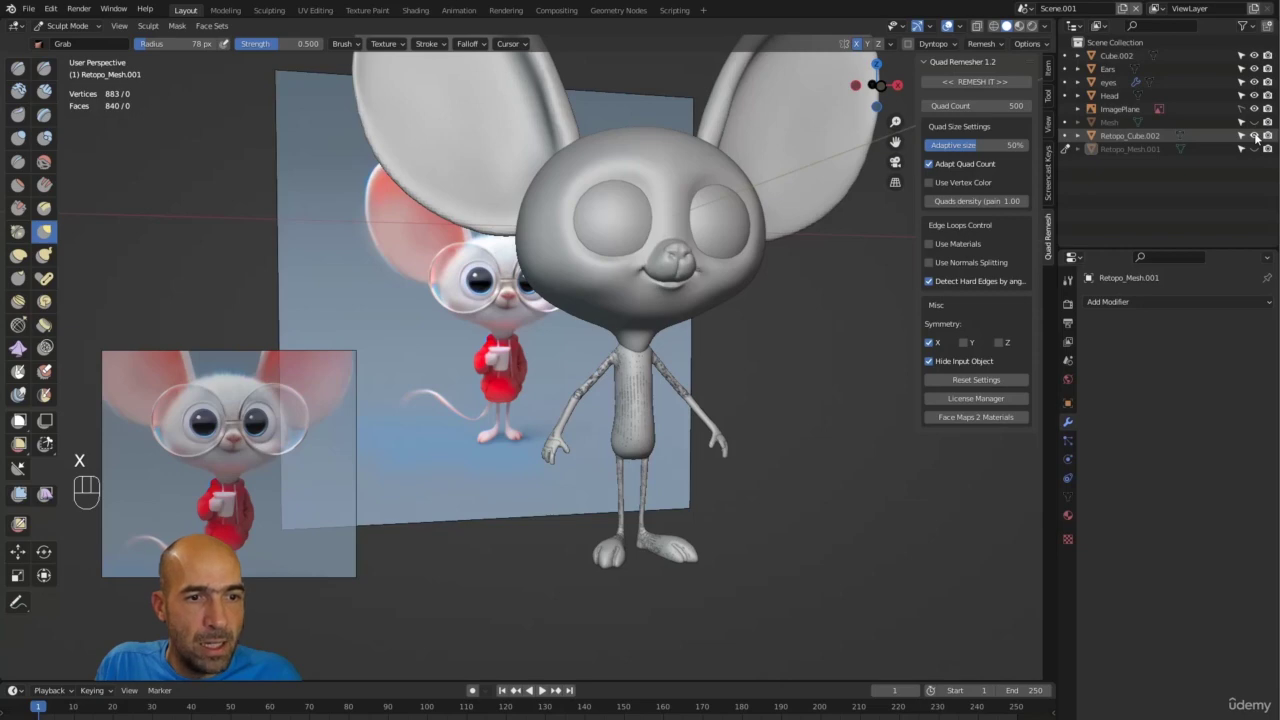
pyautogui.keyDown('ctrl'); pyautogui.keyDown('alt'); pyautogui.moveTo(790, 368); pyautogui.dragTo(797, 369, button='middle'); pyautogui.keyUp('alt'); pyautogui.keyUp('ctrl')
pyautogui.keyDown('ctrl'); pyautogui.keyDown('alt'); pyautogui.moveTo(789, 322); pyautogui.dragTo(849, 318, button='middle'); pyautogui.keyUp('alt'); pyautogui.keyUp('ctrl')
pyautogui.click(1254, 136)
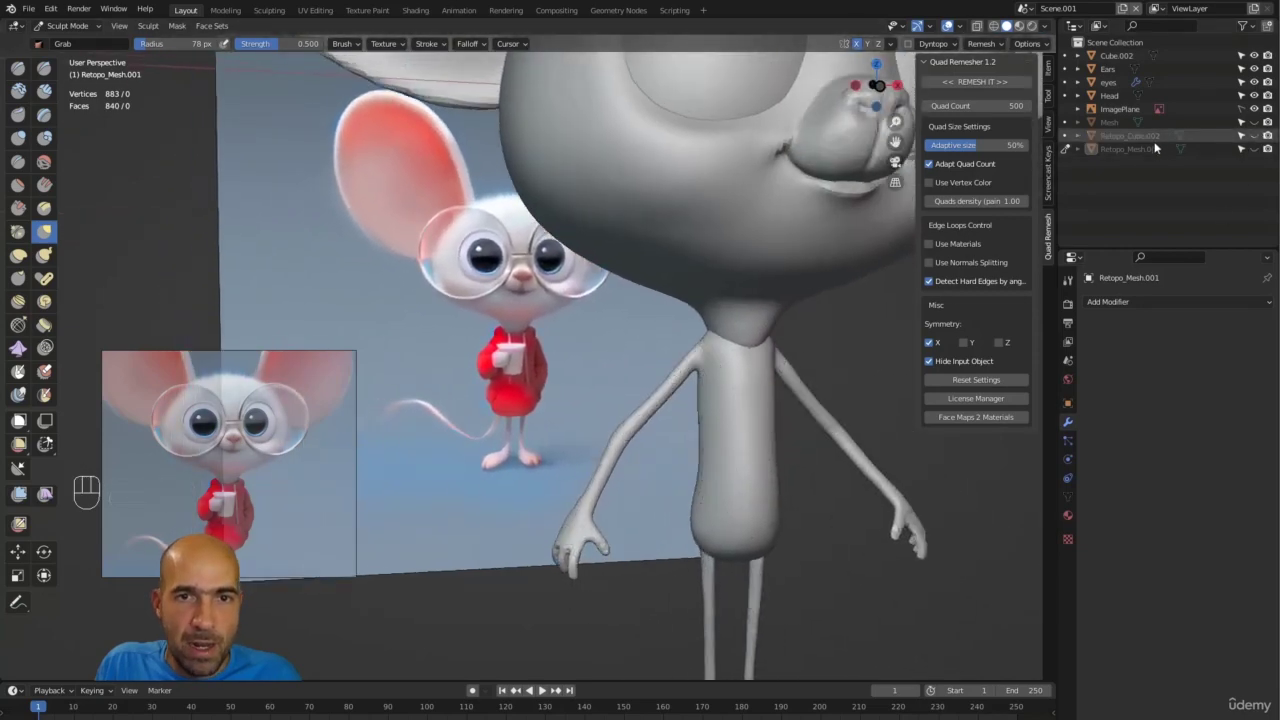
# Step: Rename the hidden object Retopo_Cube.002 as Body_goodRetopo
pyautogui.click(1131, 137)
pyautogui.press('F2')
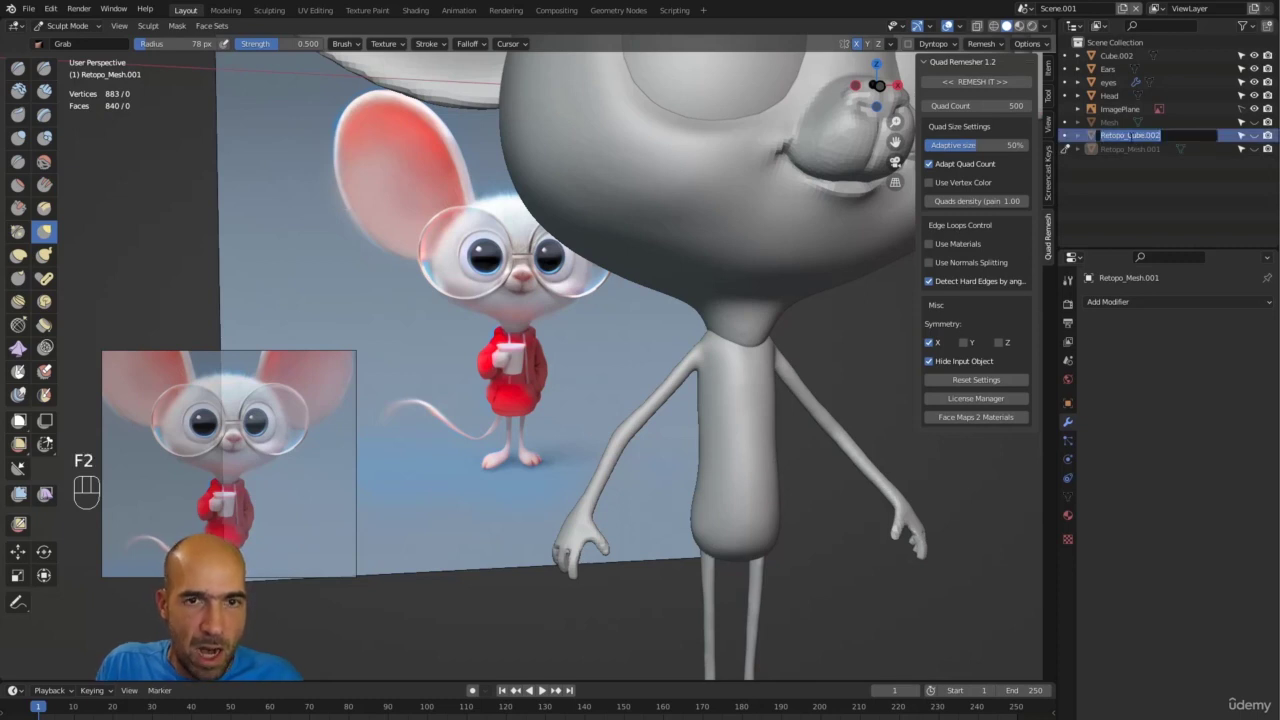
pyautogui.write('H')
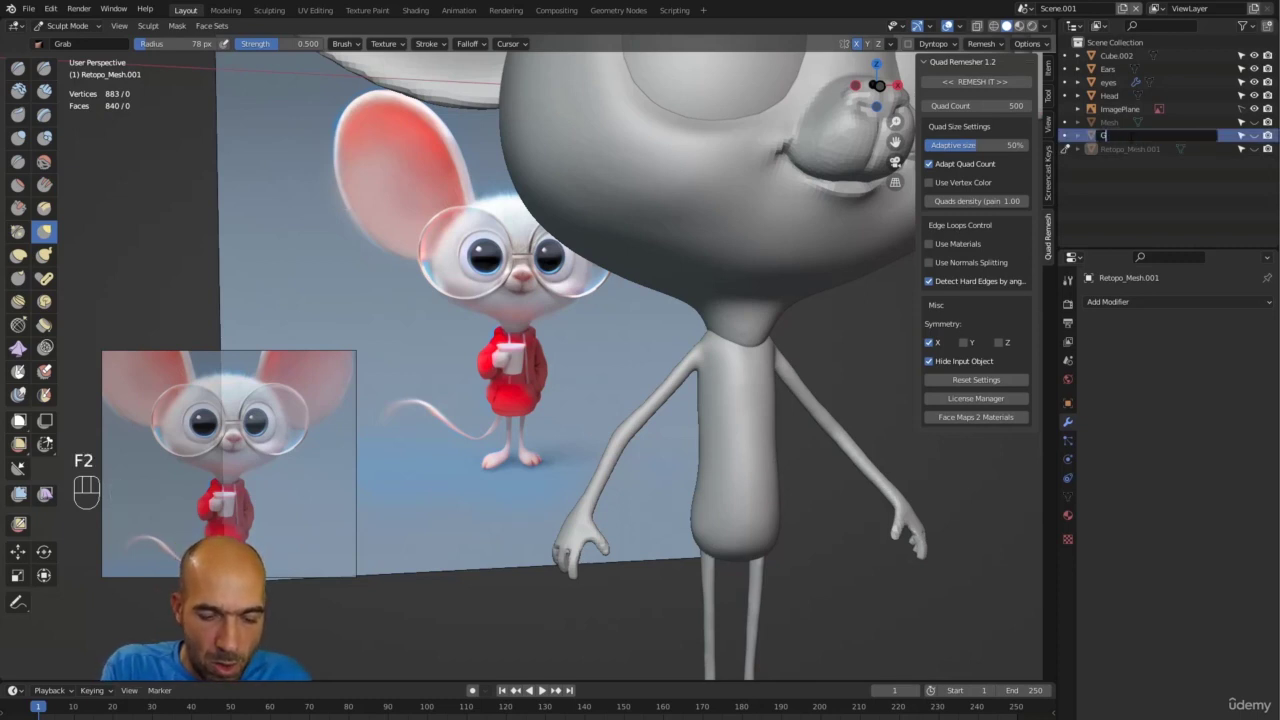
pyautogui.press('BackSpace')
pyautogui.press('BackSpace')
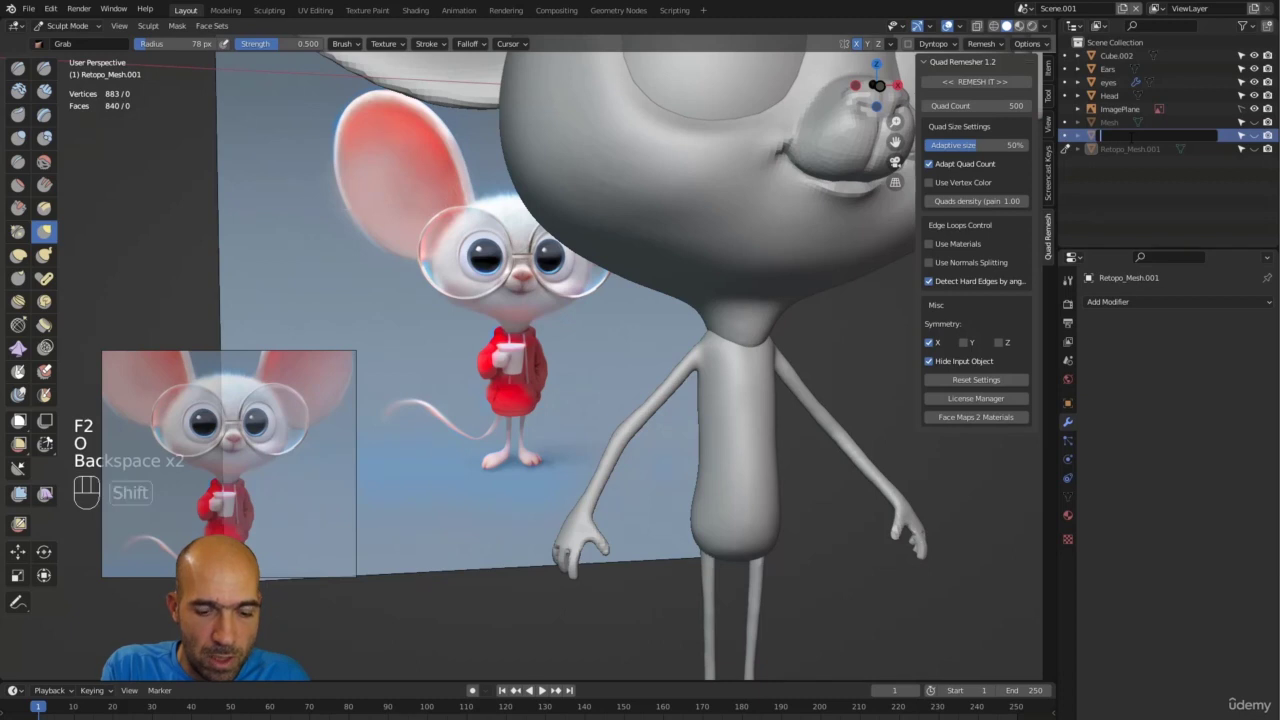
pyautogui.press('BackSpace')
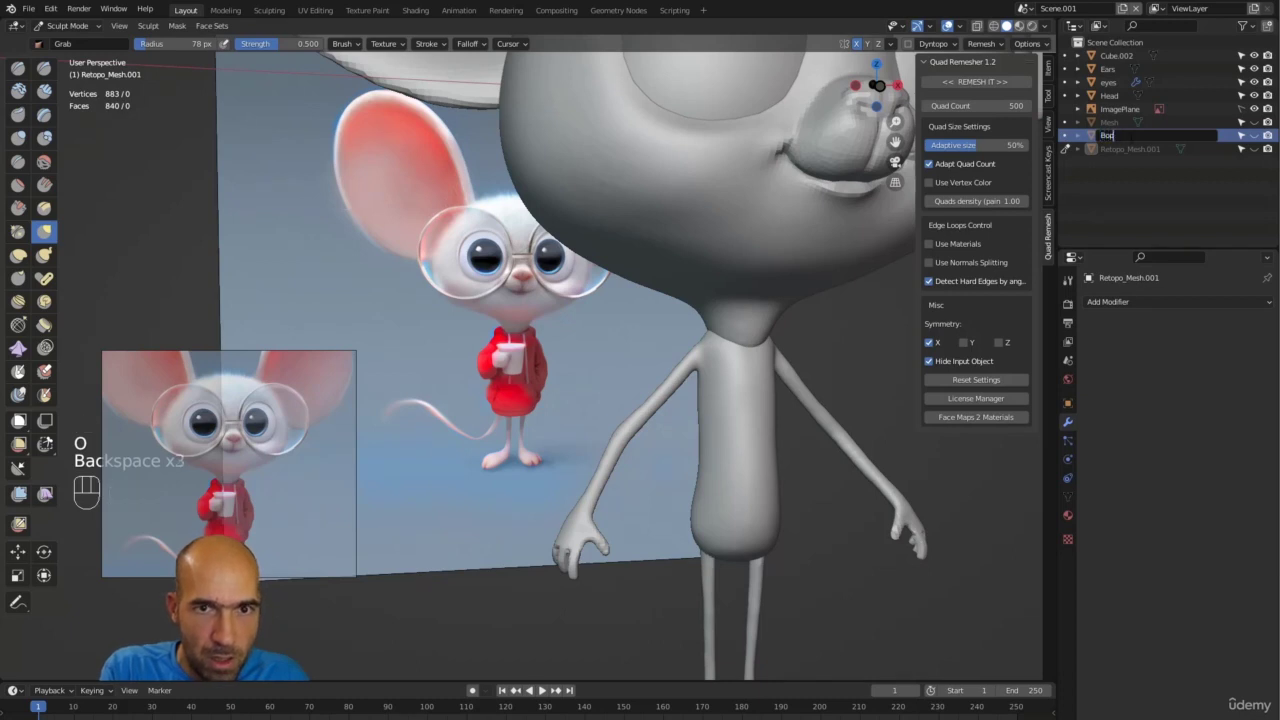
pyautogui.write('dy')
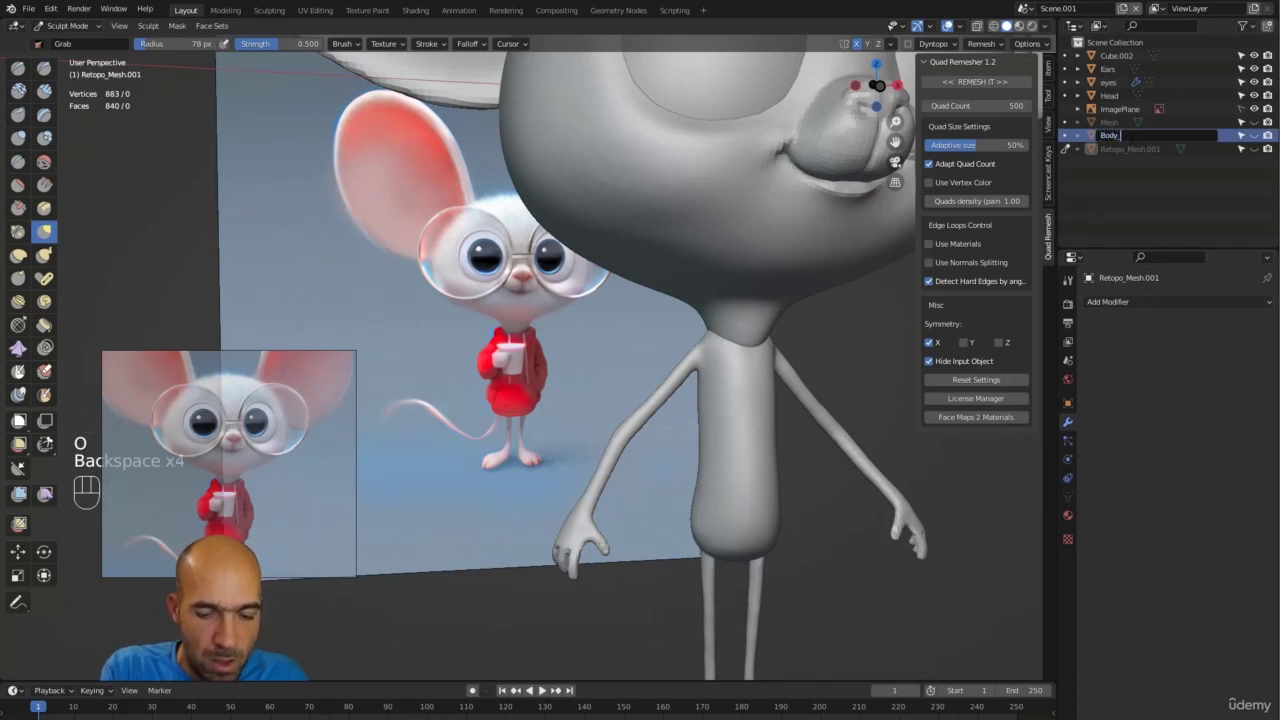
pyautogui.write('_geo')
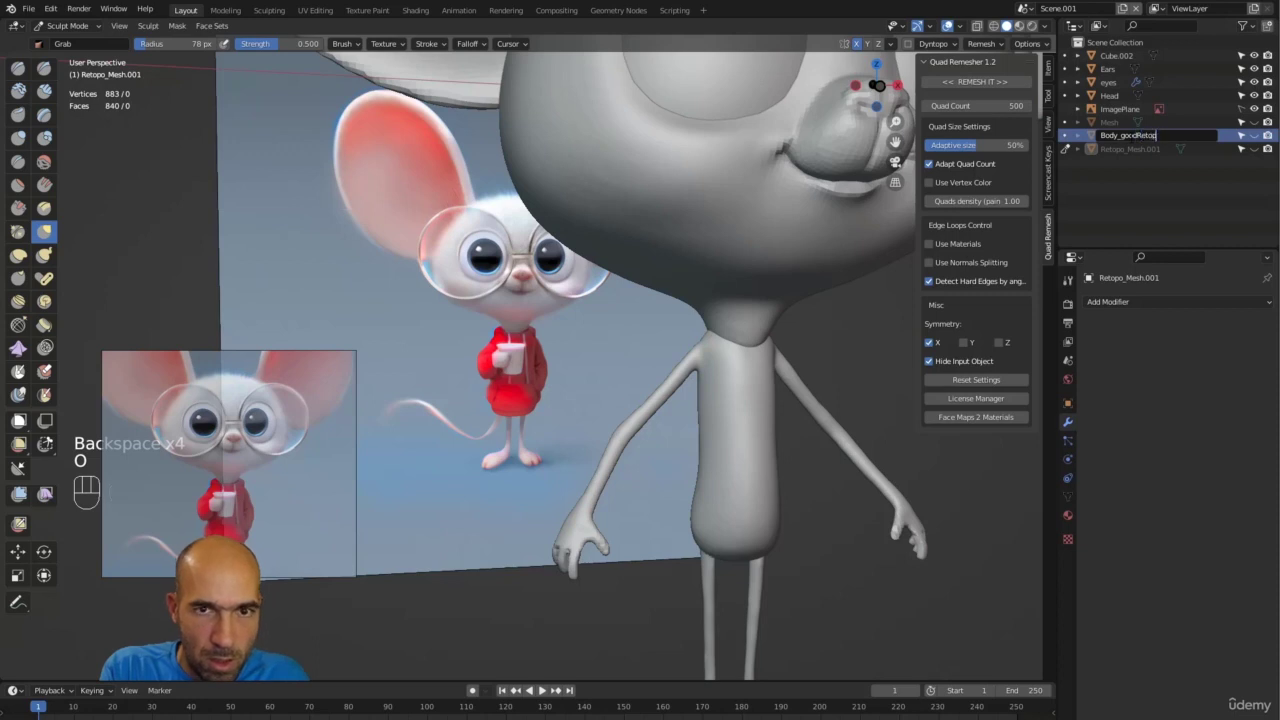
pyautogui.press('Return')
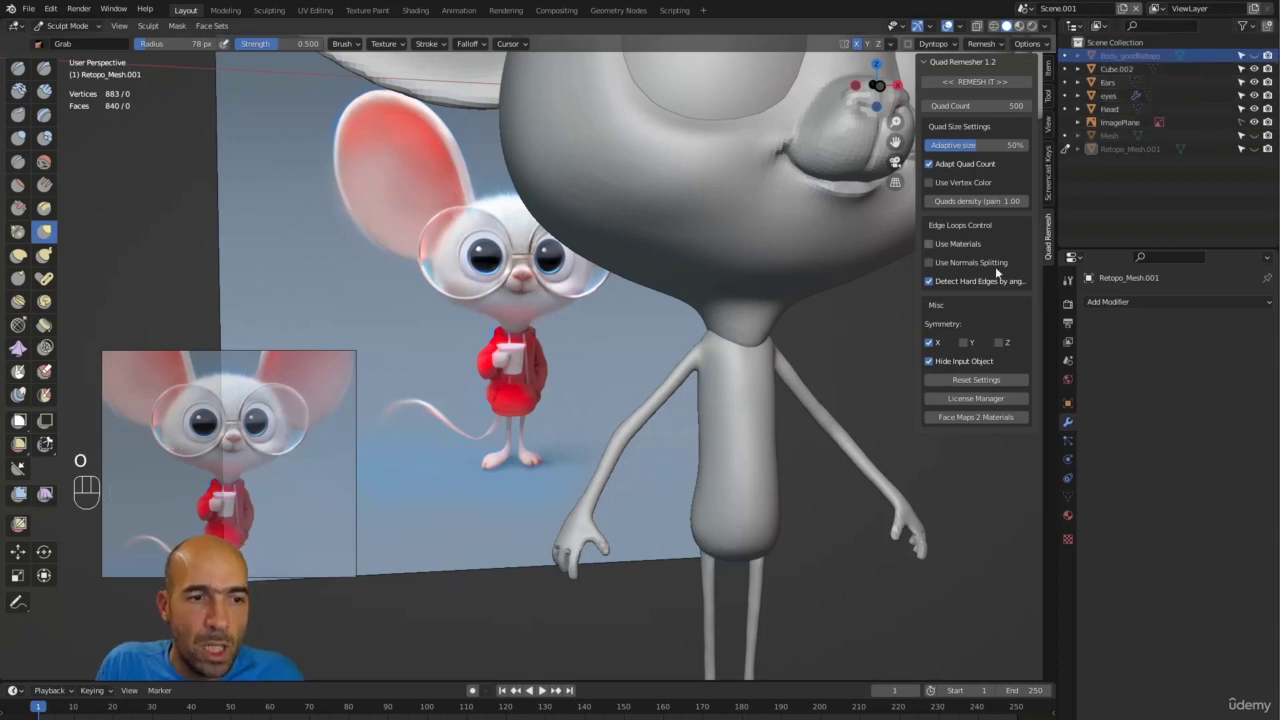
# Step: Switch sculpting to the high-density body Cube.002 and clear the mask on its torso and arms
pyautogui.hotkey('alt', 'q')
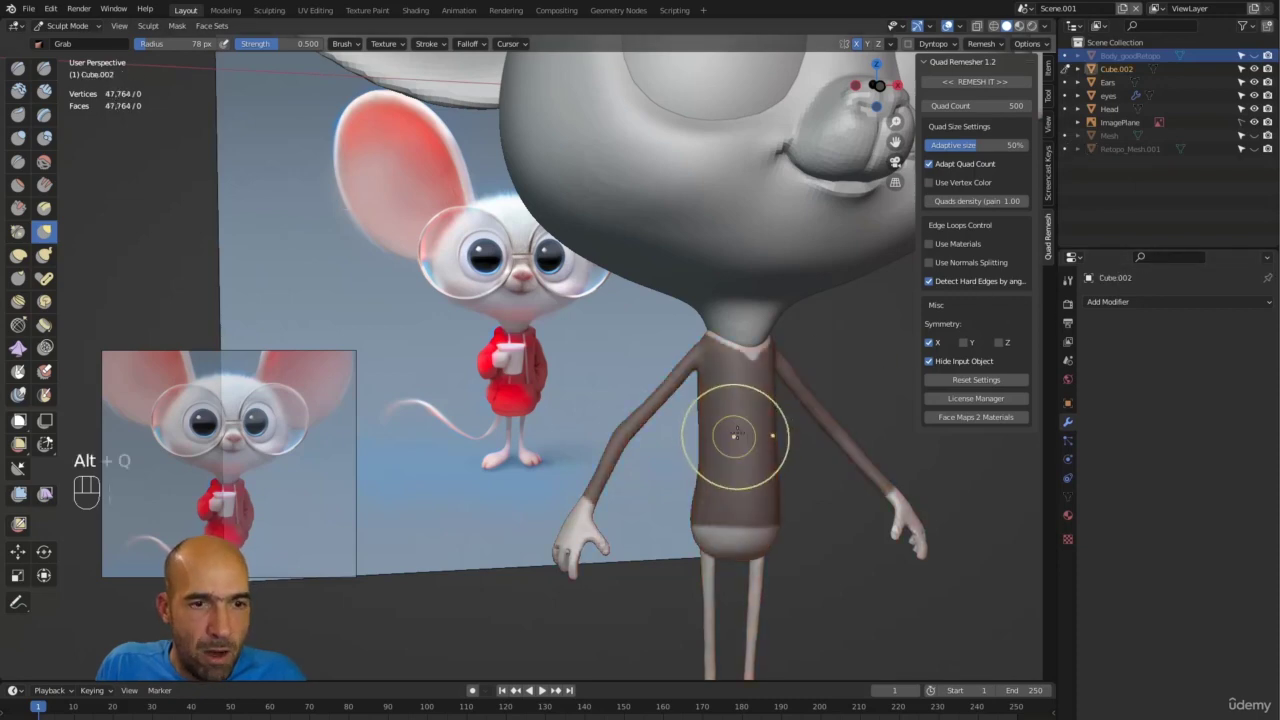
pyautogui.moveTo(797, 384); pyautogui.dragTo(810, 384, button='middle')
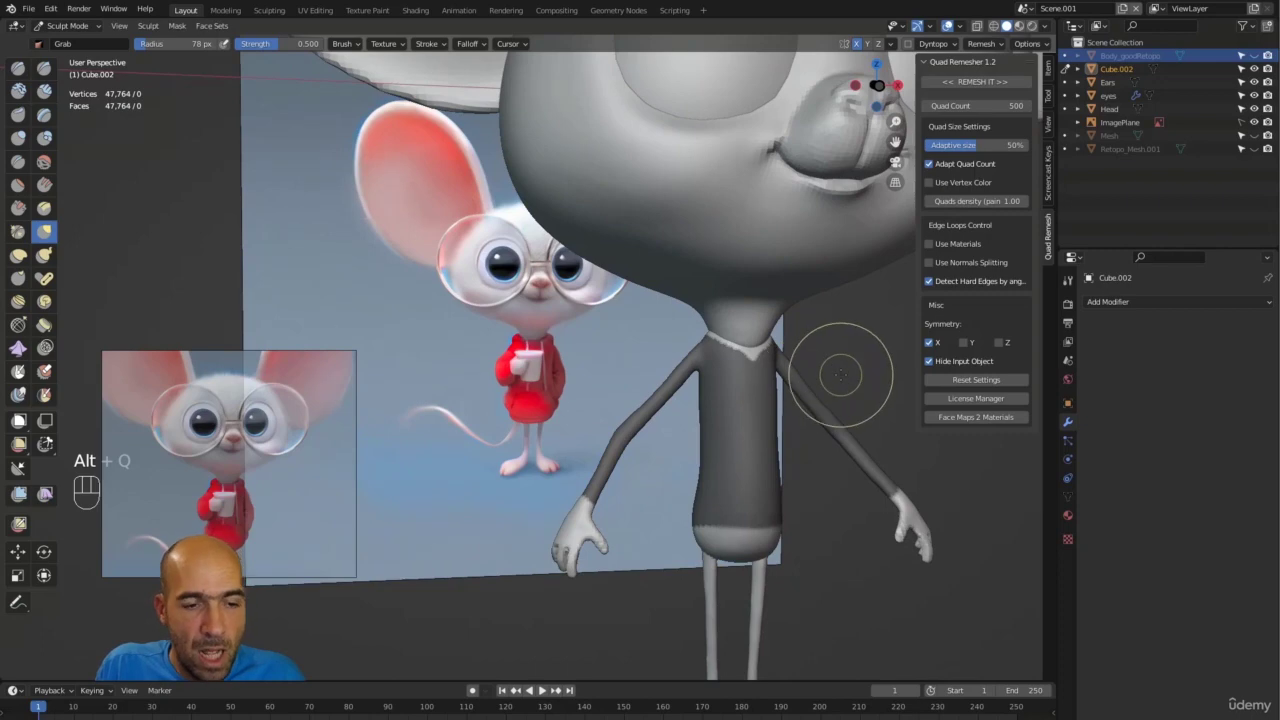
pyautogui.press('a')
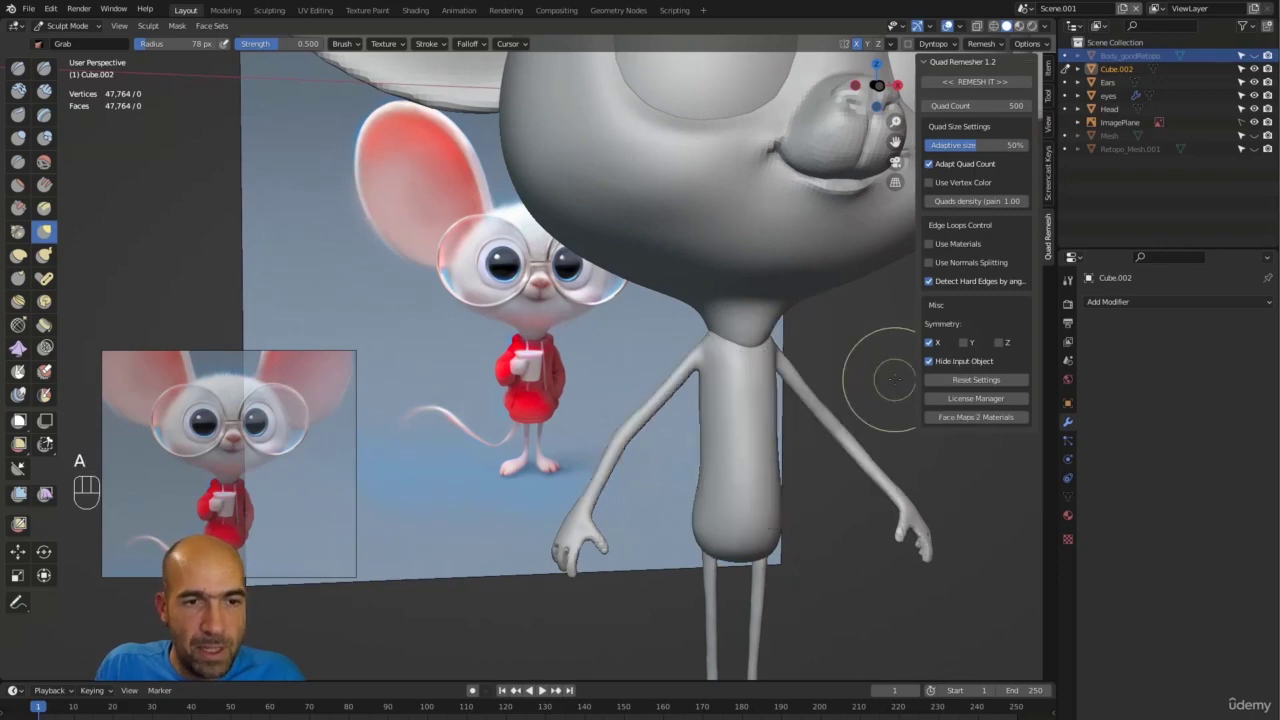
# Step: Hide the ImagePlane reference behind the character
pyautogui.keyDown('ctrl'); pyautogui.keyDown('alt'); pyautogui.moveTo(884, 379); pyautogui.dragTo(878, 408, button='middle'); pyautogui.keyUp('alt'); pyautogui.keyUp('ctrl')
pyautogui.moveTo(878, 408)
pyautogui.keyDown('alt'); pyautogui.mouseDown(button='middle')
pyautogui.moveTo(825, 410)
pyautogui.moveTo(884, 407)
pyautogui.mouseUp(button='middle'); pyautogui.keyUp('alt')
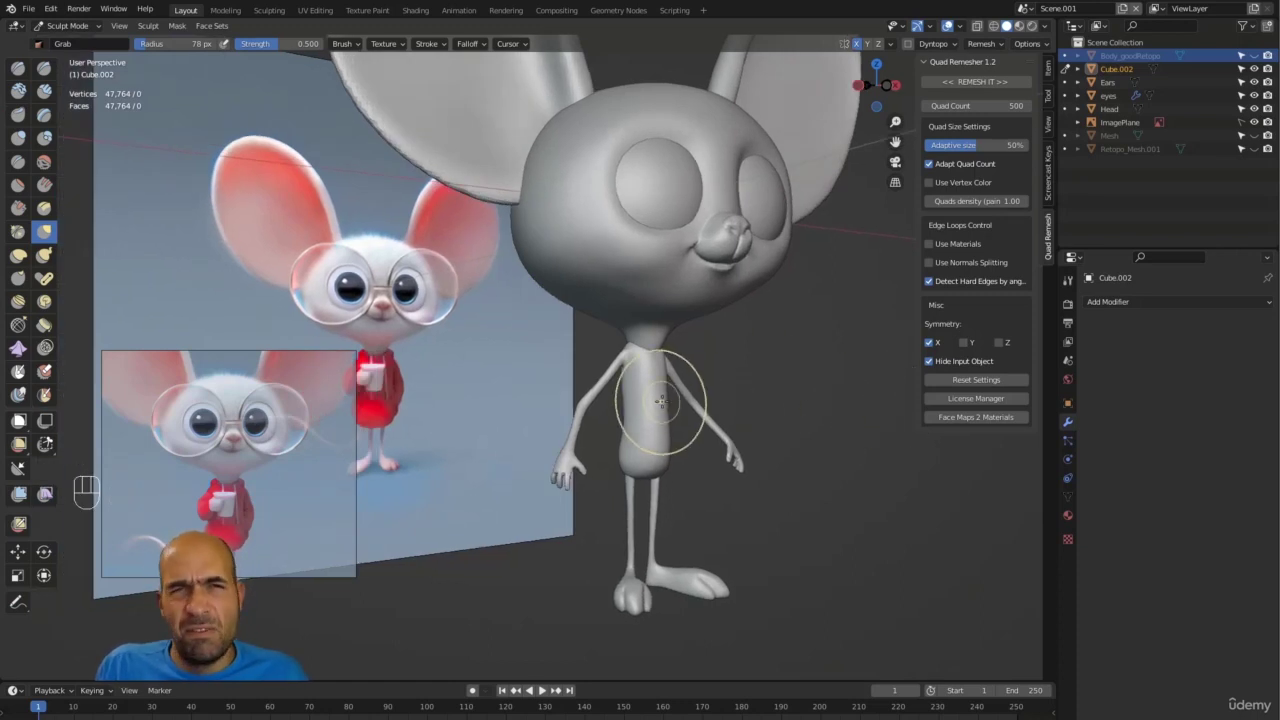
pyautogui.scroll(5, 660, 401)
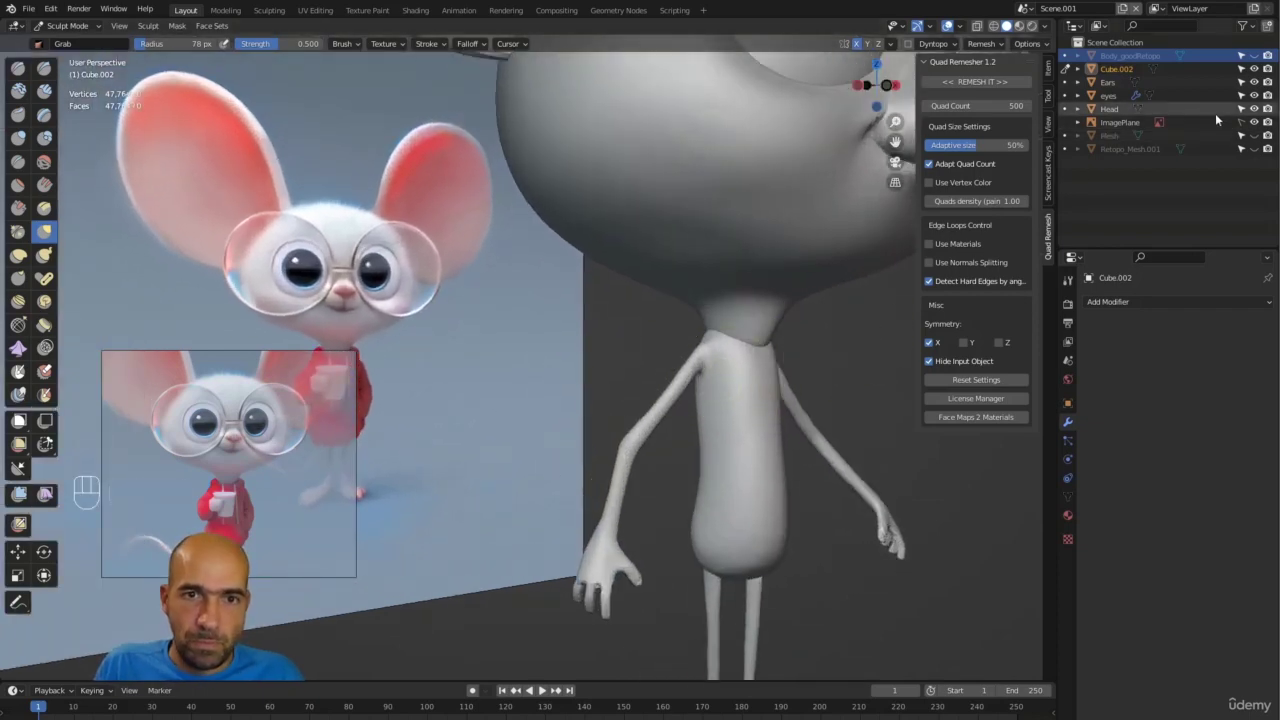
pyautogui.click(1254, 122)
# Step: Examine the sculpted body's neck, shoulders, torso and arms from the front and the side
pyautogui.keyDown('alt'); pyautogui.moveTo(870, 378); pyautogui.dragTo(768, 274, button='middle'); pyautogui.keyUp('alt')
pyautogui.keyDown('alt'); pyautogui.keyDown('shift'); pyautogui.moveTo(768, 274); pyautogui.dragTo(743, 300, button='middle'); pyautogui.keyUp('shift'); pyautogui.keyUp('alt')
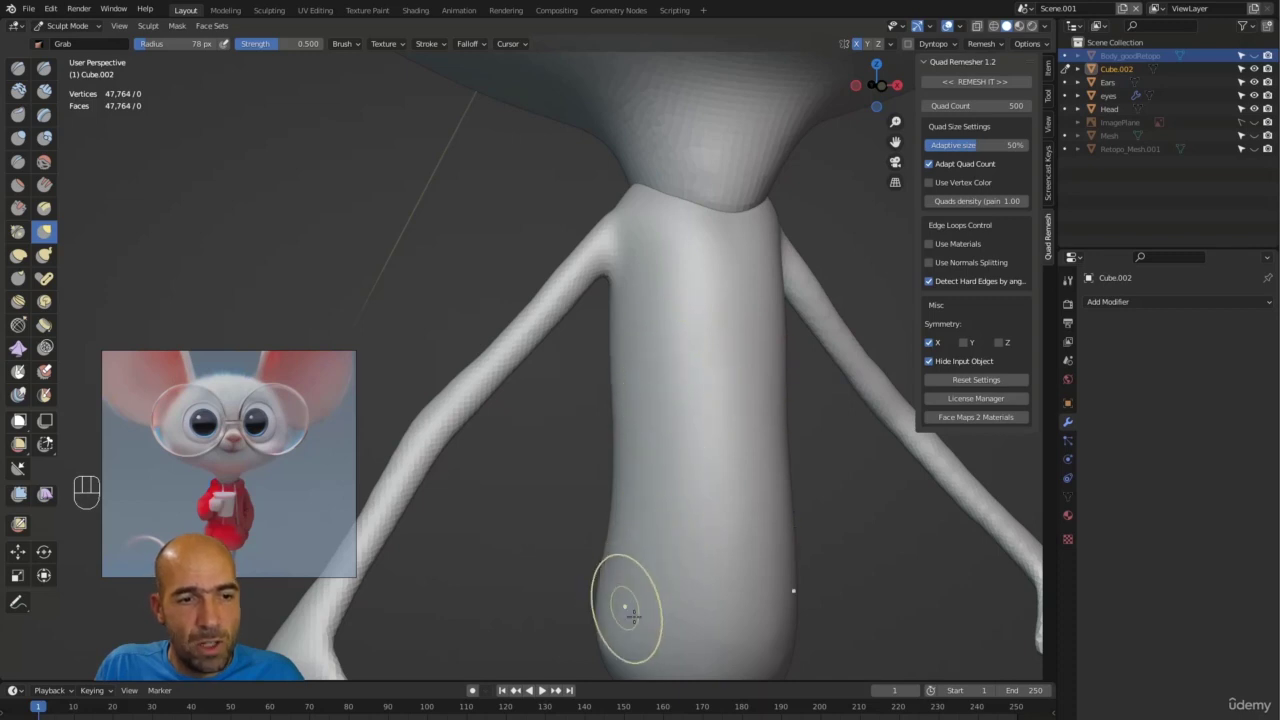
pyautogui.moveTo(613, 192); pyautogui.dragTo(820, 214, button='middle')
pyautogui.keyDown('alt'); pyautogui.moveTo(755, 519); pyautogui.dragTo(681, 508, button='middle'); pyautogui.keyUp('alt')
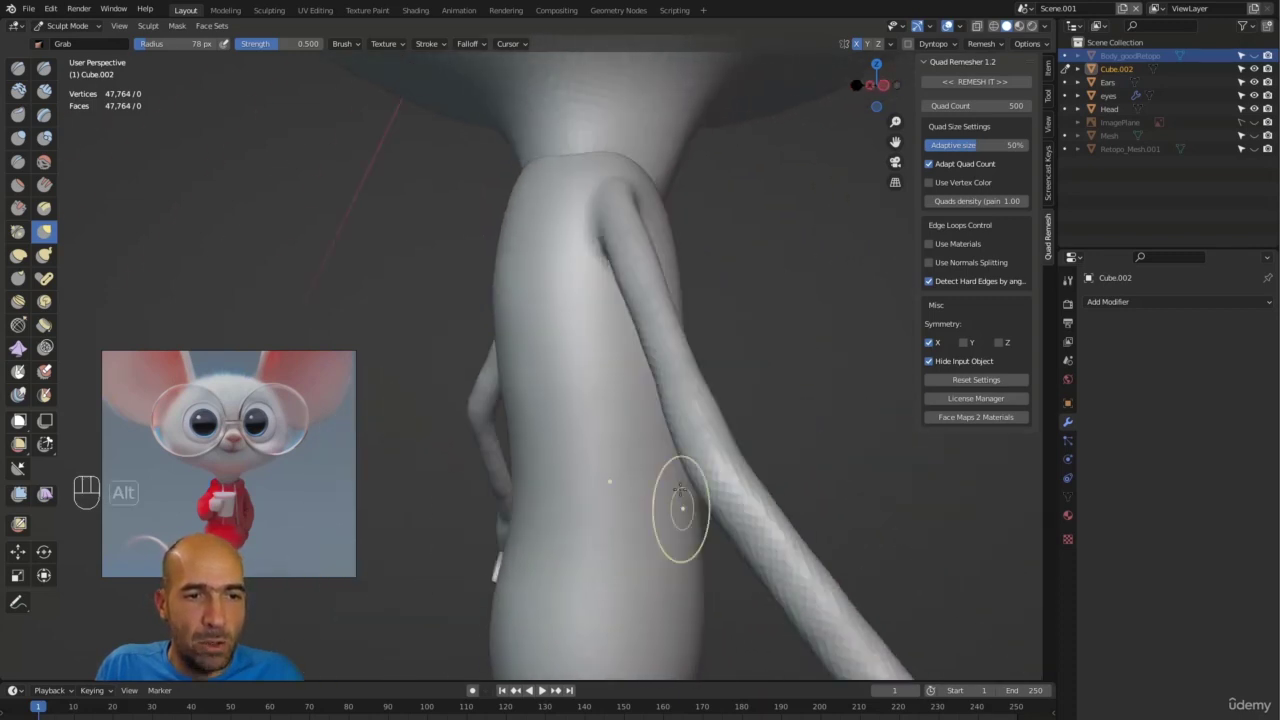
pyautogui.keyDown('alt'); pyautogui.moveTo(854, 384); pyautogui.dragTo(628, 292, button='middle'); pyautogui.keyUp('alt')
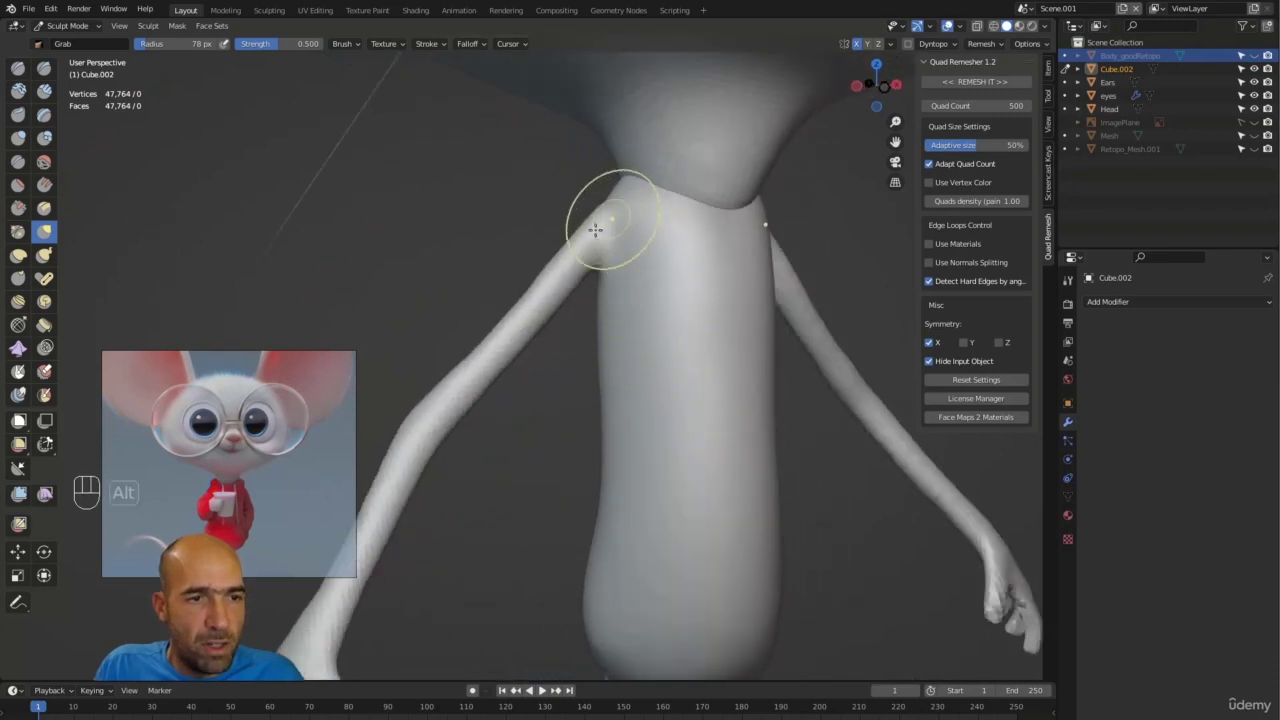
pyautogui.scroll(-3, 525, 540)
pyautogui.keyDown('alt'); pyautogui.keyDown('shift'); pyautogui.moveTo(525, 540); pyautogui.dragTo(590, 478, button='middle'); pyautogui.keyUp('shift'); pyautogui.keyUp('alt')
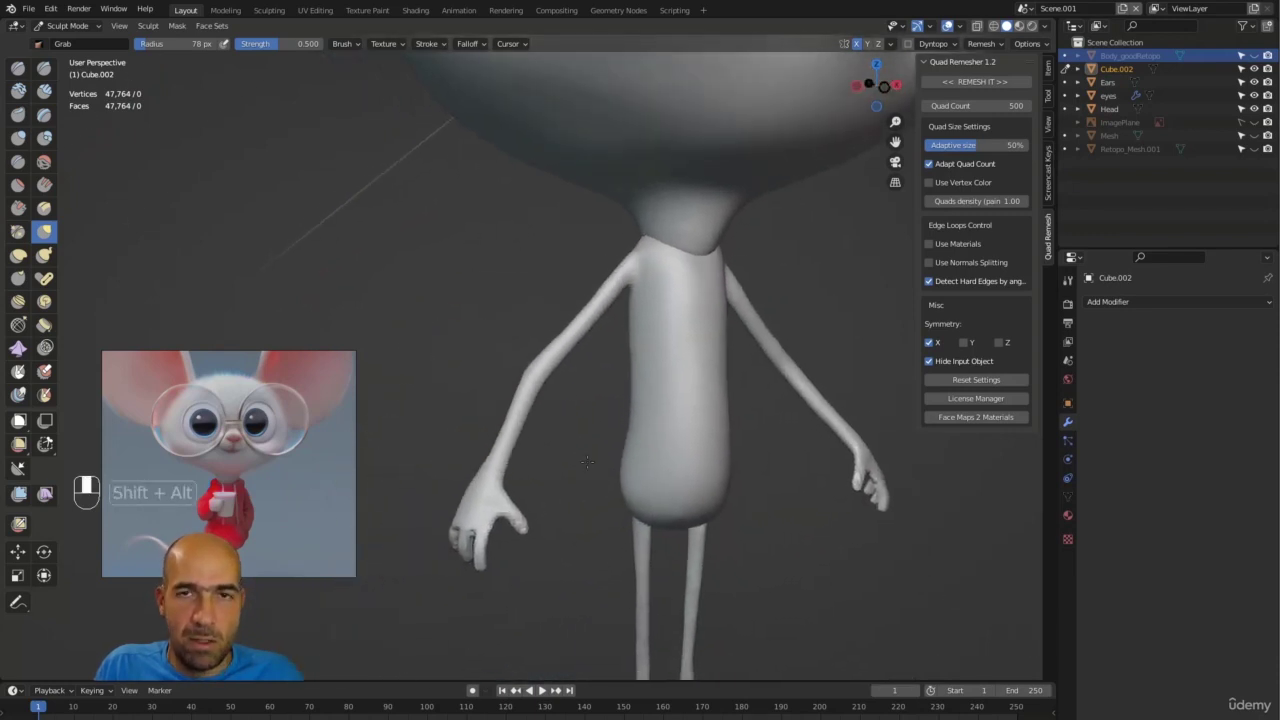
pyautogui.hotkey('ctrl', 'Tab')
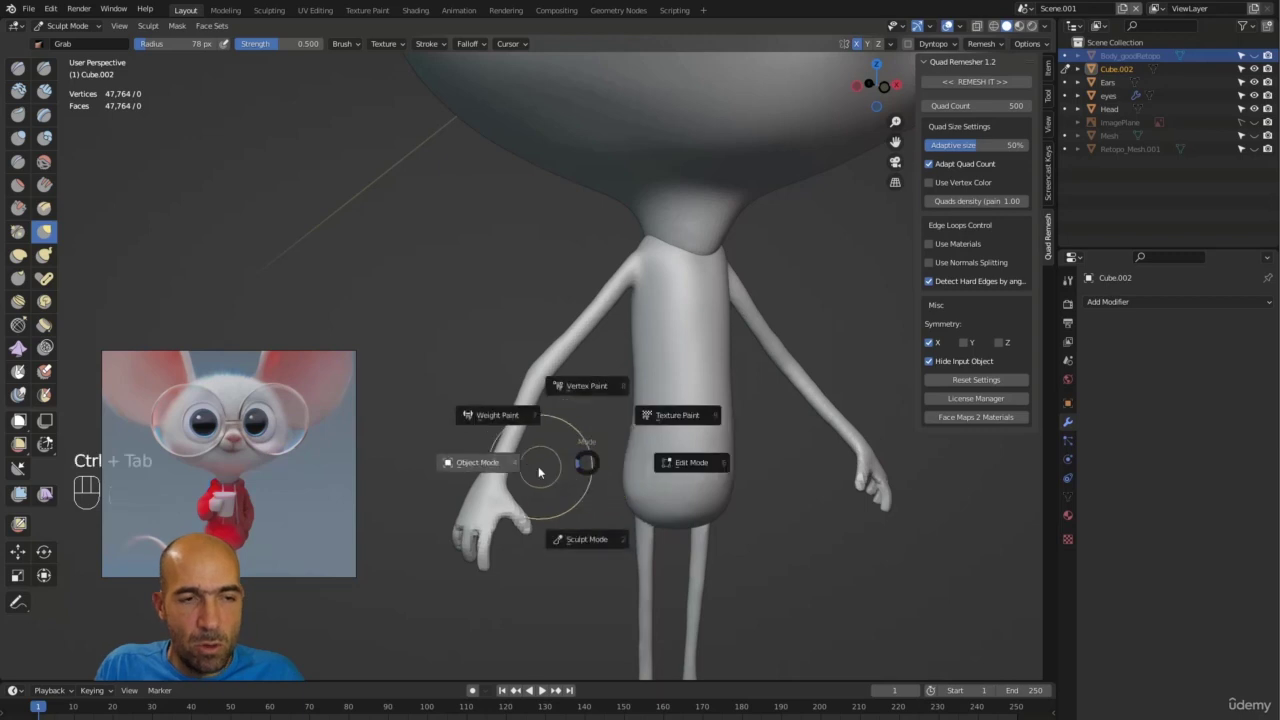
pyautogui.hotkey('shift', 'a')
pyautogui.moveTo(543, 468)
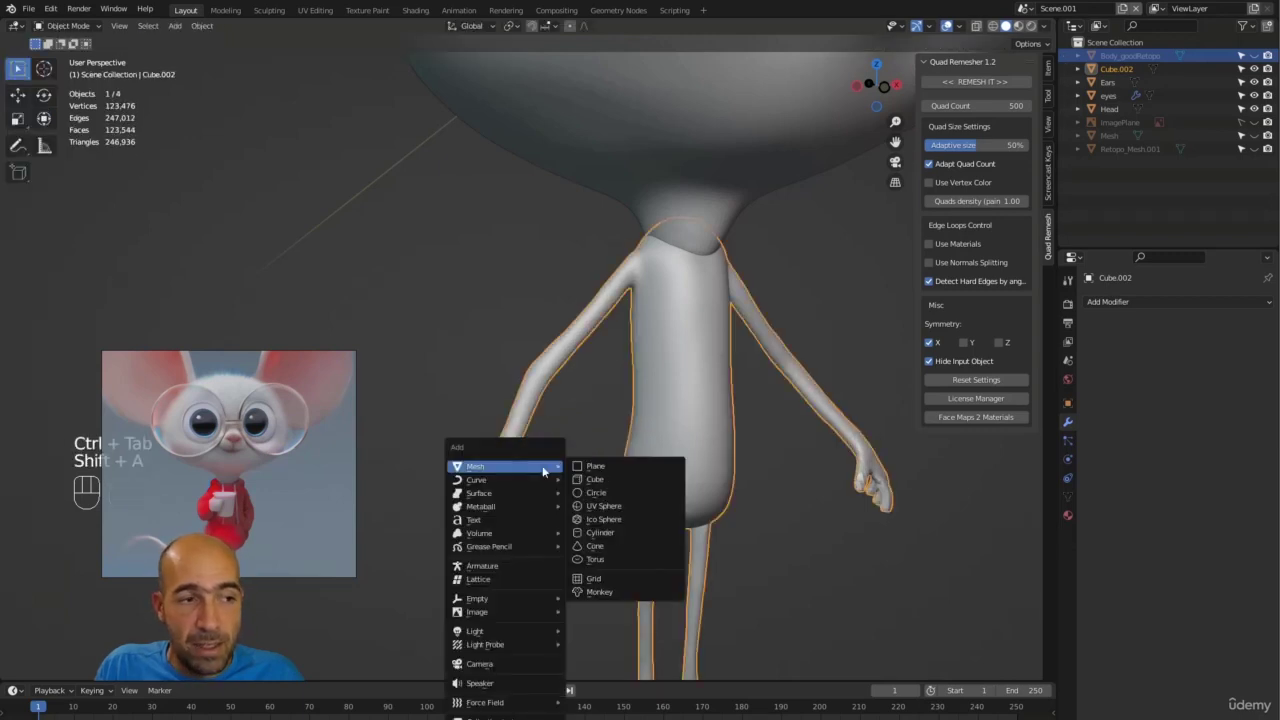
pyautogui.click(612, 480)
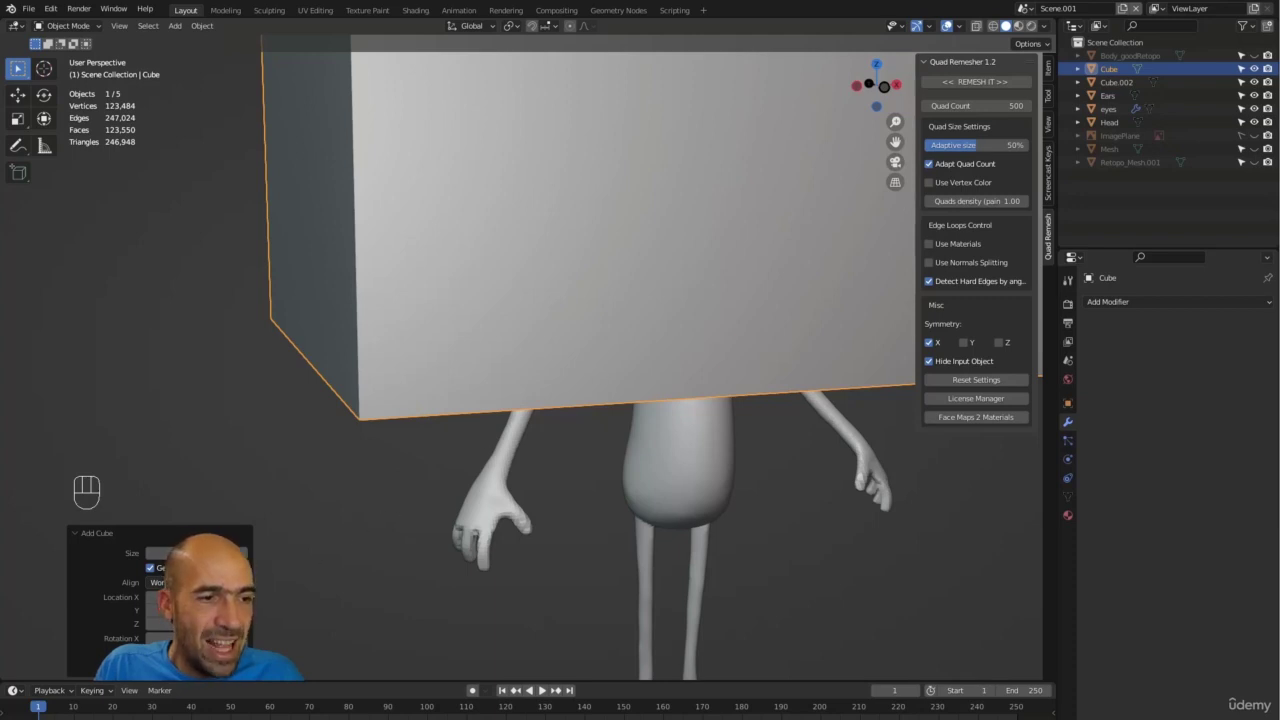
pyautogui.moveTo(277, 560); pyautogui.dragTo(270, 520, button='middle')
pyautogui.moveTo(196, 552); pyautogui.dragTo(91, 543)
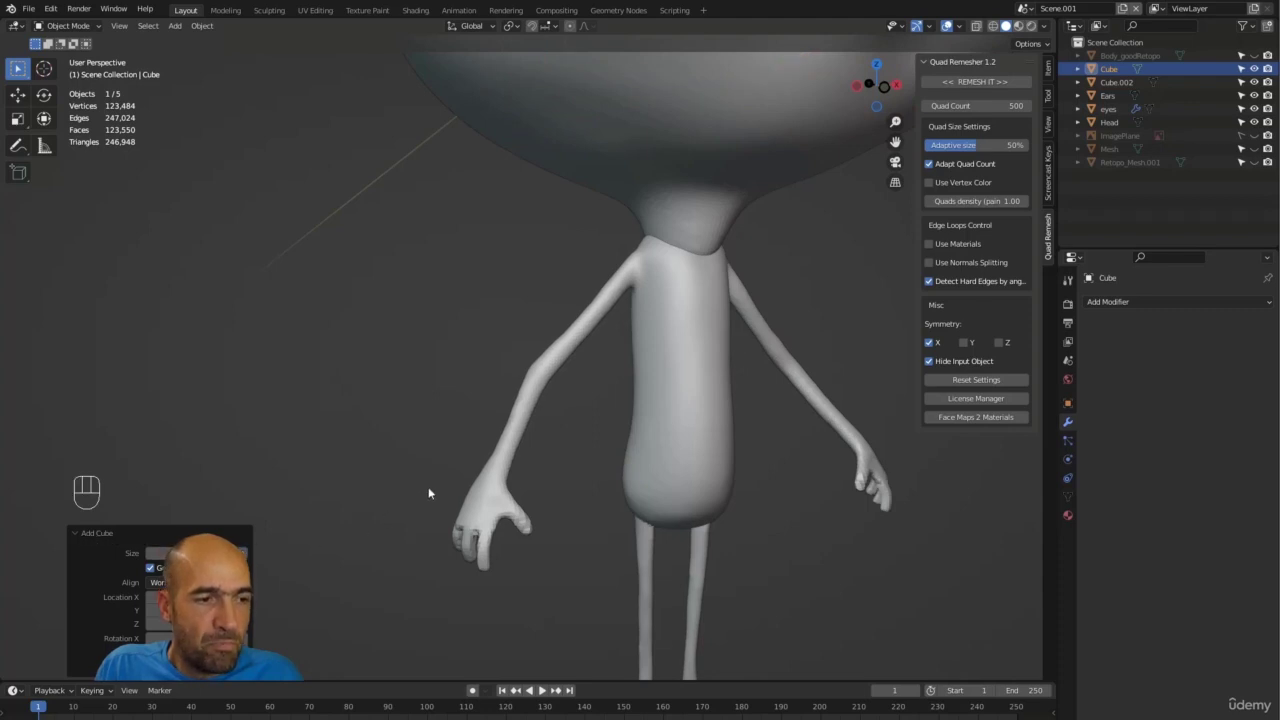
pyautogui.press('Tab')
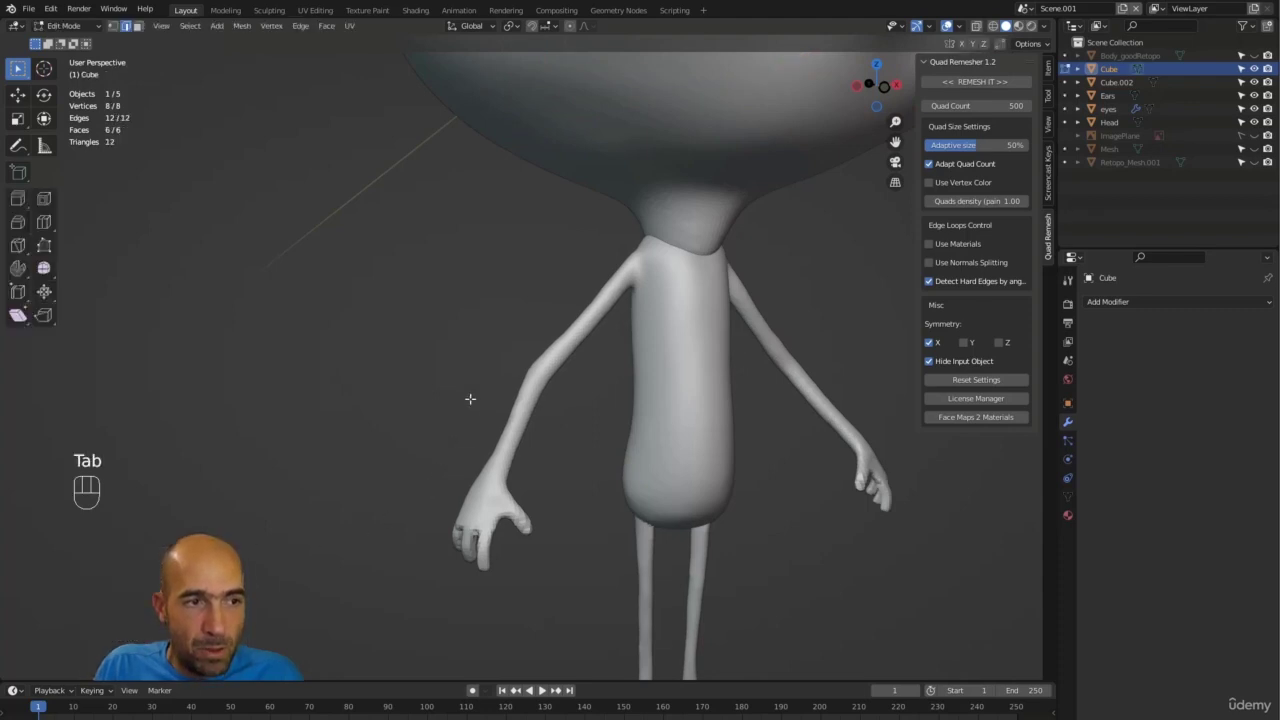
pyautogui.scroll(-6, 454, 443)
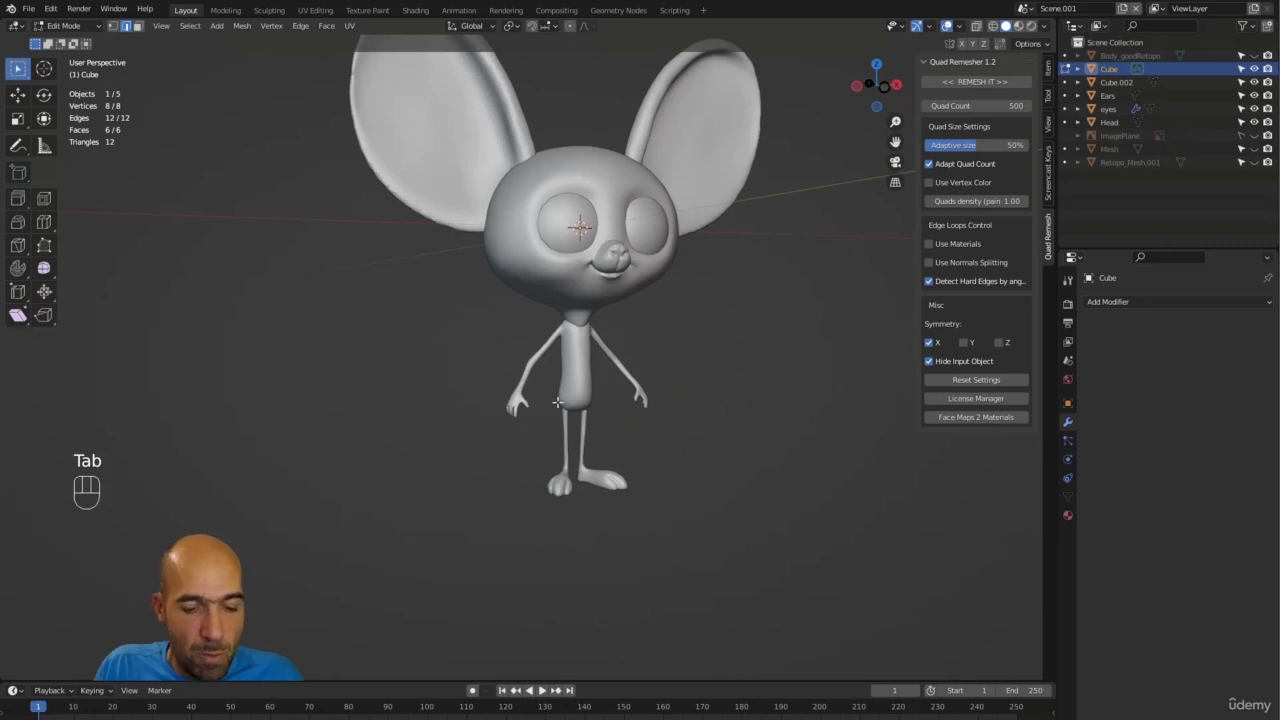
pyautogui.press('g')
pyautogui.press('z')
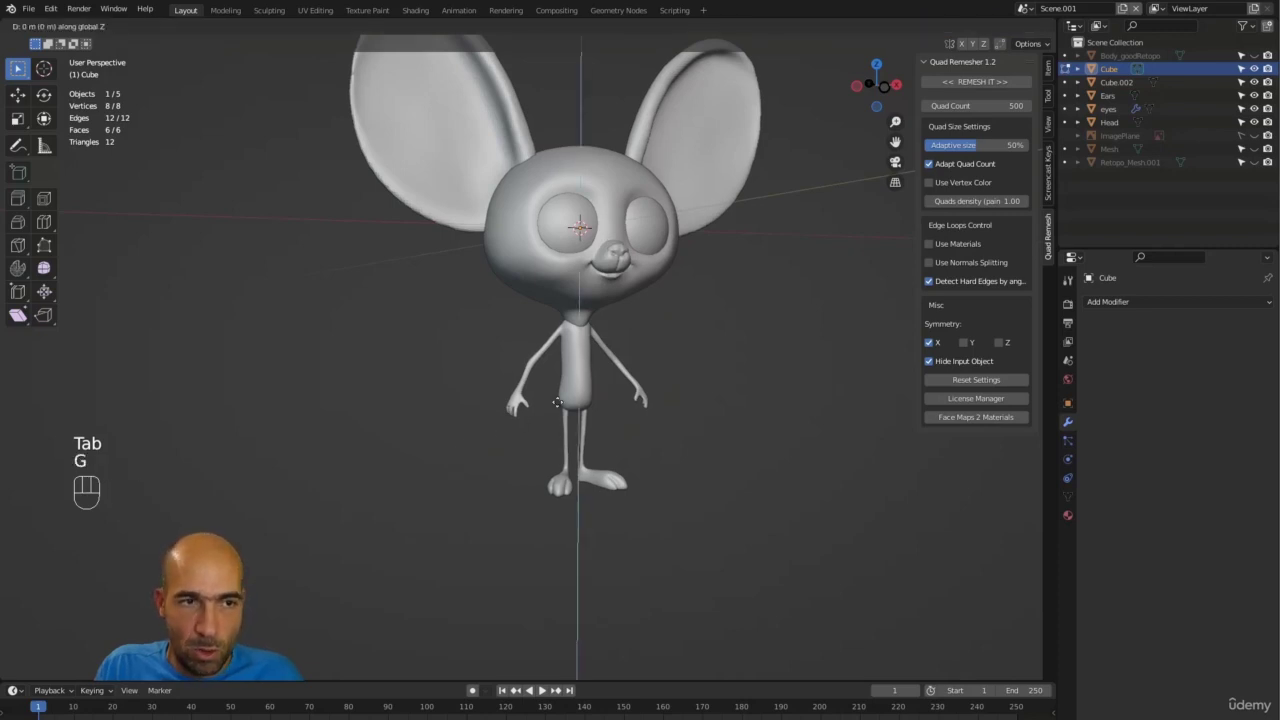
pyautogui.click(567, 518)
pyautogui.keyDown('alt'); pyautogui.moveTo(571, 514); pyautogui.dragTo(720, 394); pyautogui.keyUp('alt')
pyautogui.hotkey('ctrl', 'z')
pyautogui.hotkey('ctrl', 'z')
pyautogui.hotkey('ctrl', 'z')
pyautogui.hotkey('ctrl', 'z')
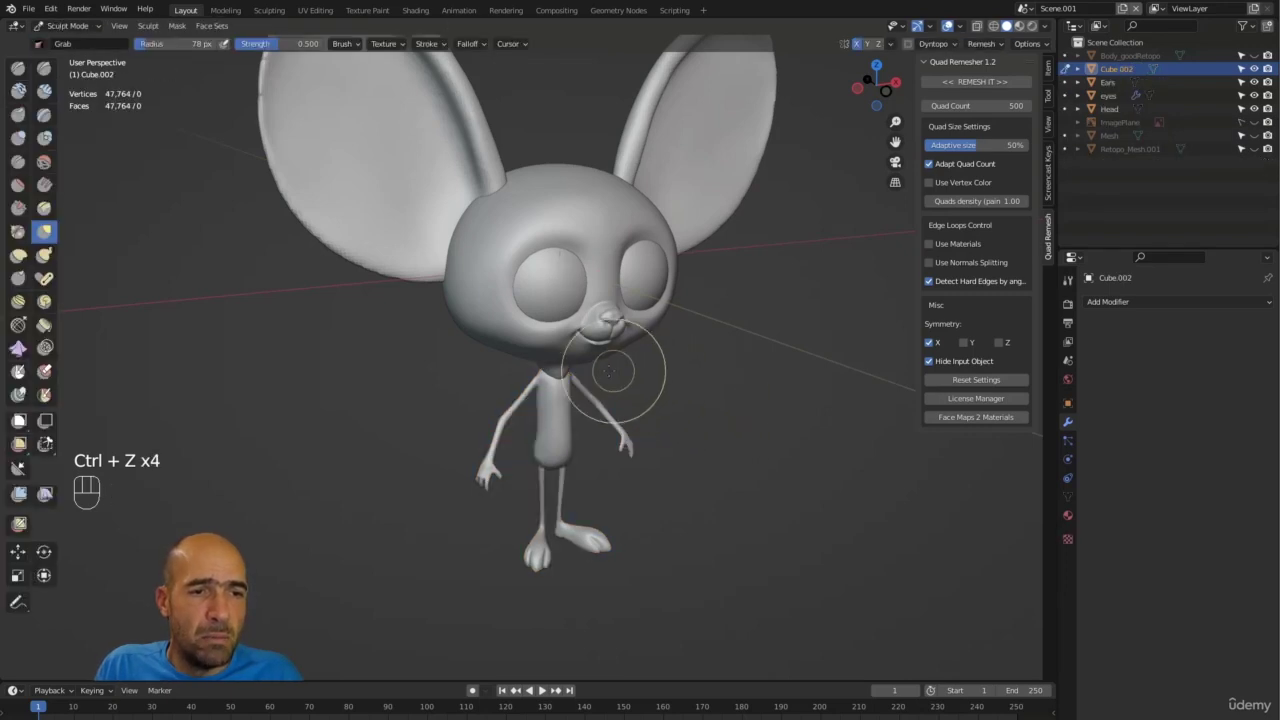
# Step: Add a mesh cube in Object Mode and enlarge it until it encloses the head and torso
pyautogui.hotkey('ctrl', 'Tab')
pyautogui.click(541, 376)
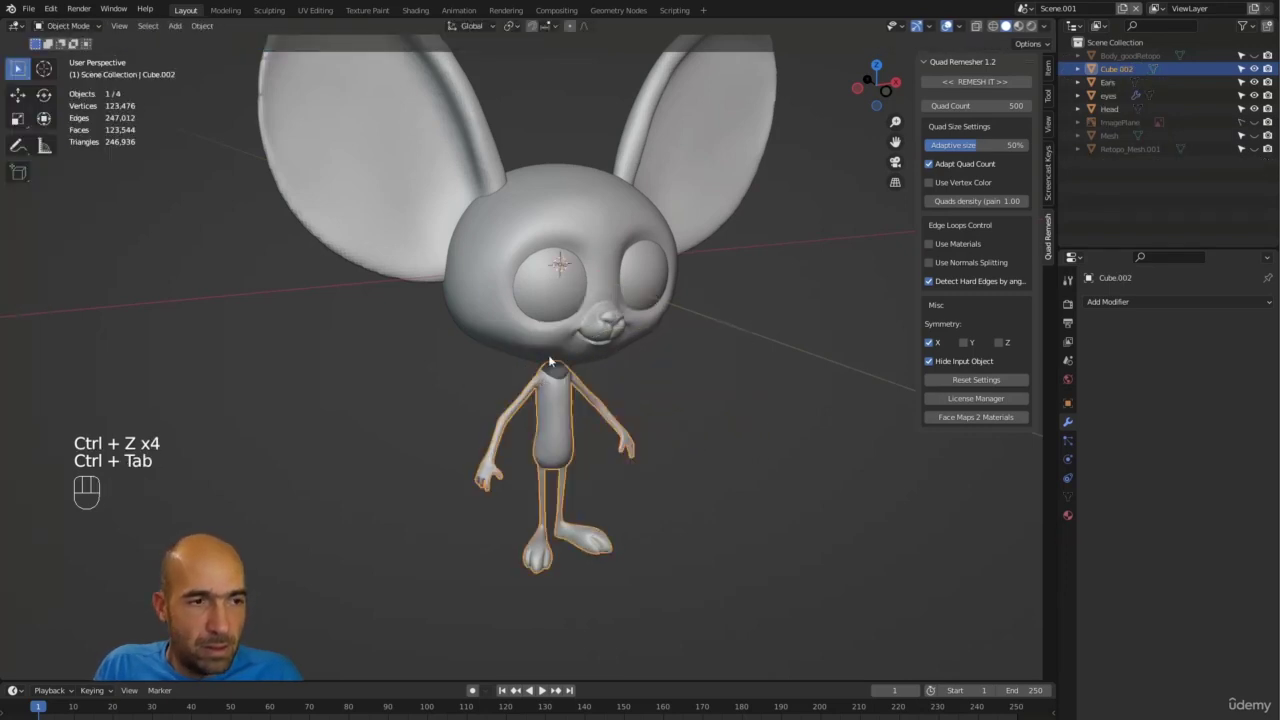
pyautogui.hotkey('shift', 'a')
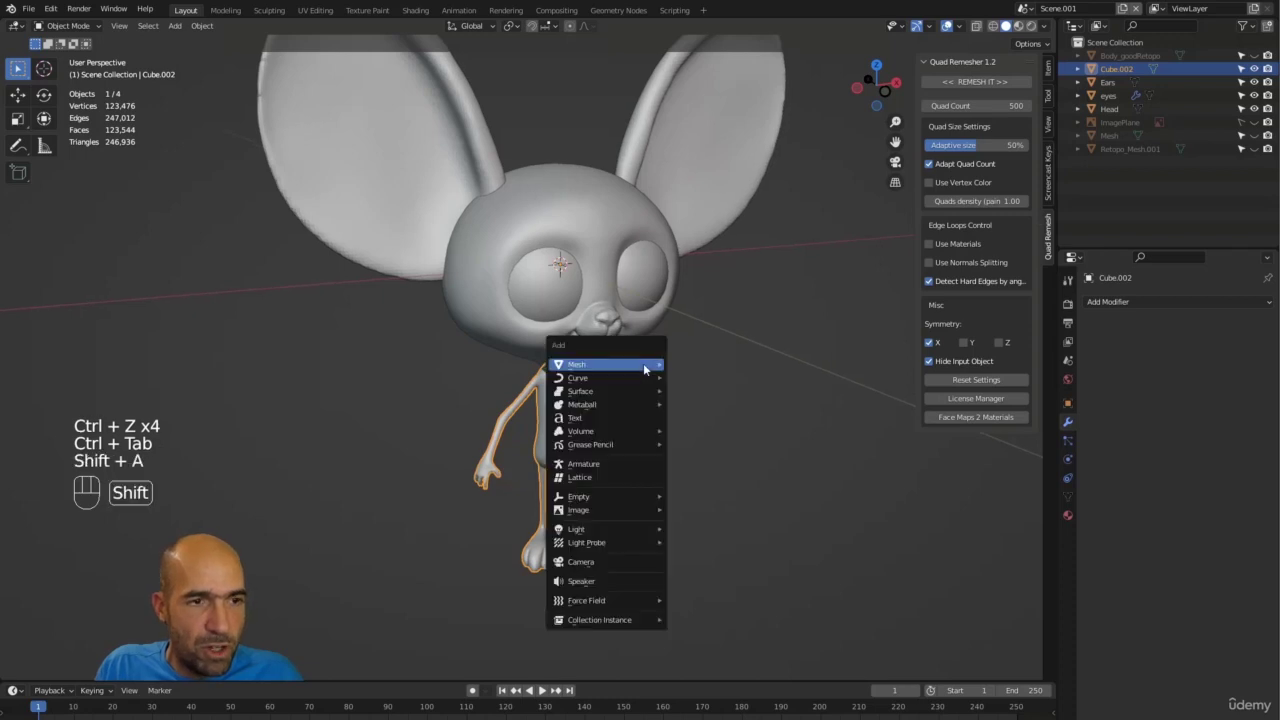
pyautogui.moveTo(645, 369)
pyautogui.click(724, 376)
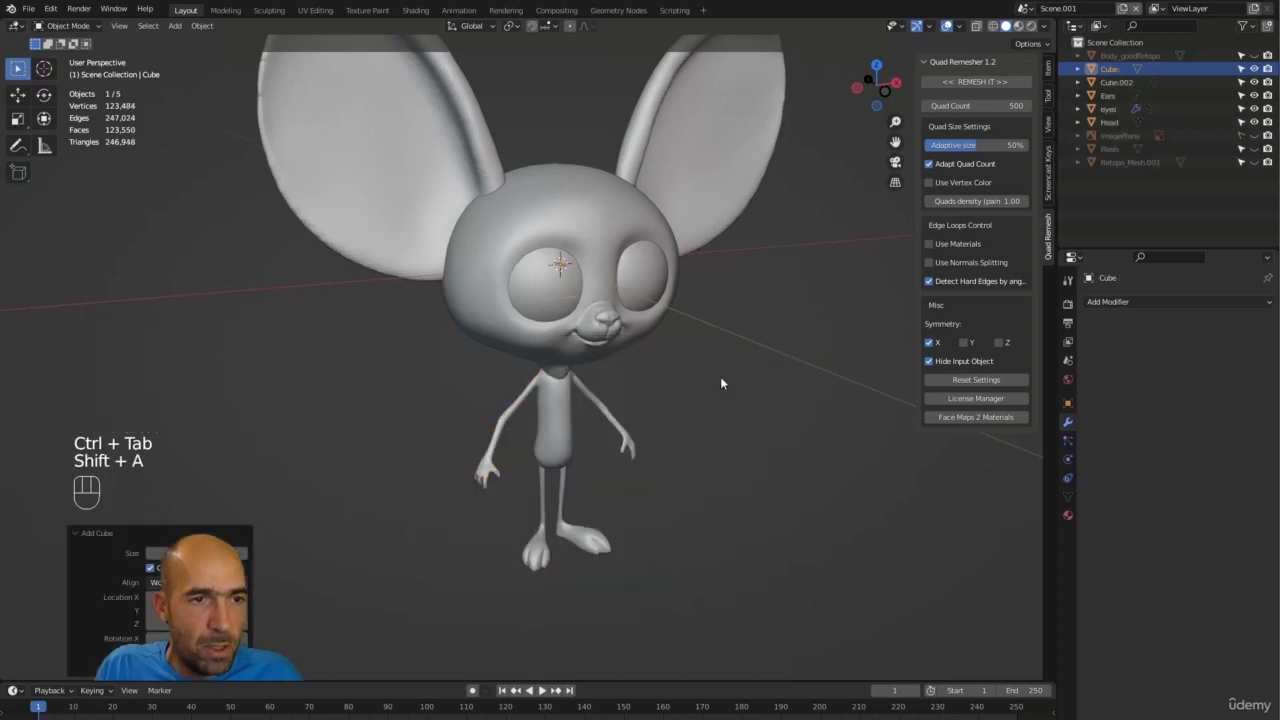
pyautogui.moveTo(240, 553); pyautogui.dragTo(324, 542)
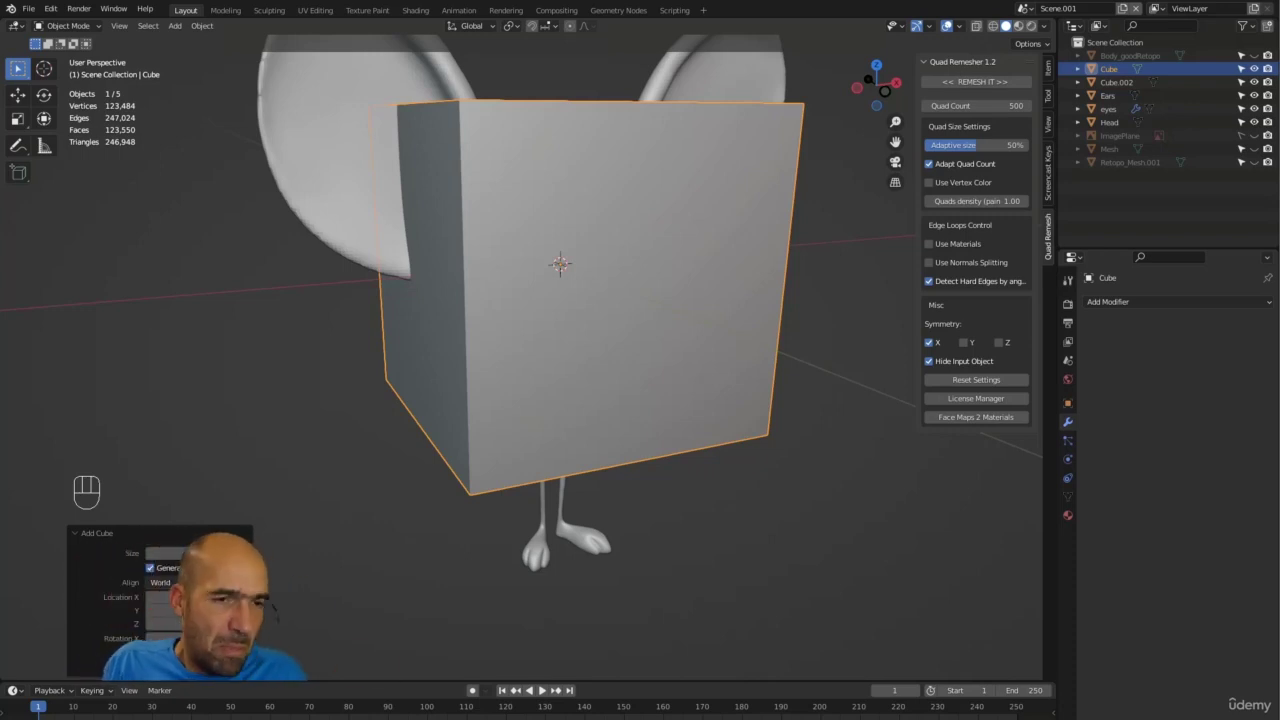
# Step: Shrink the cube's geometry in Edit Mode and lower it along Z from the head to the torso
pyautogui.press('Tab')
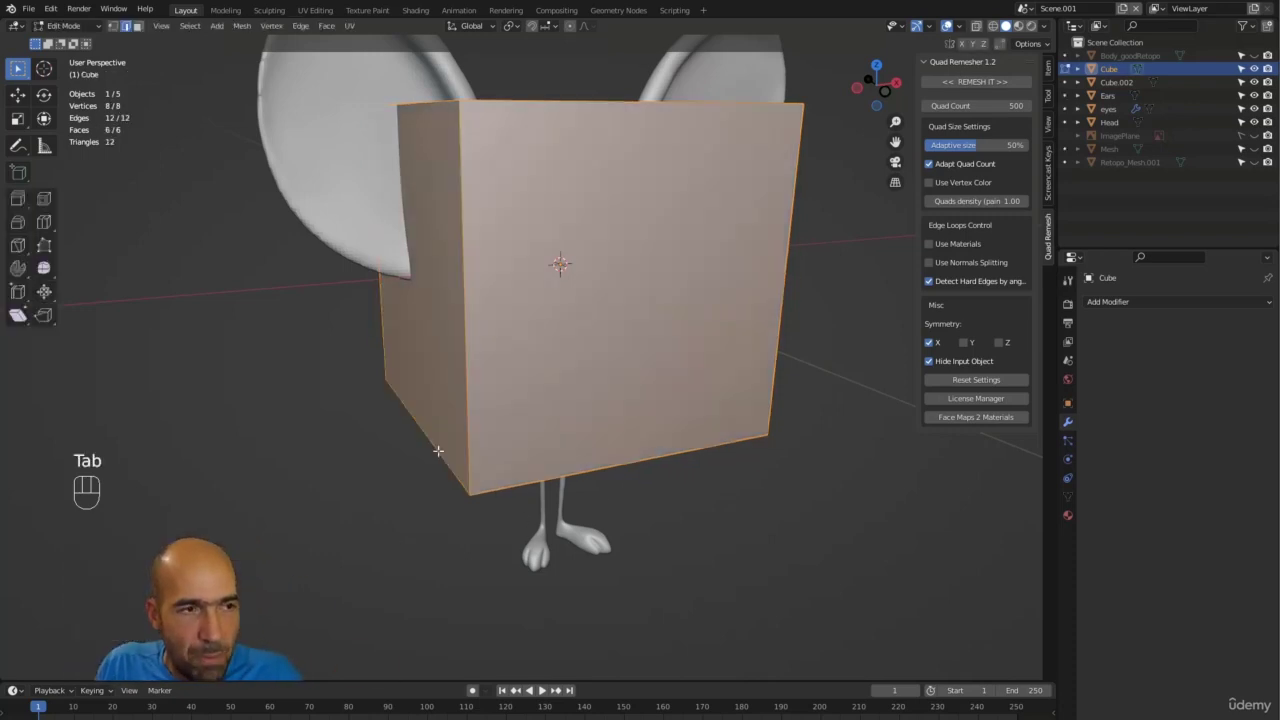
pyautogui.press('s')
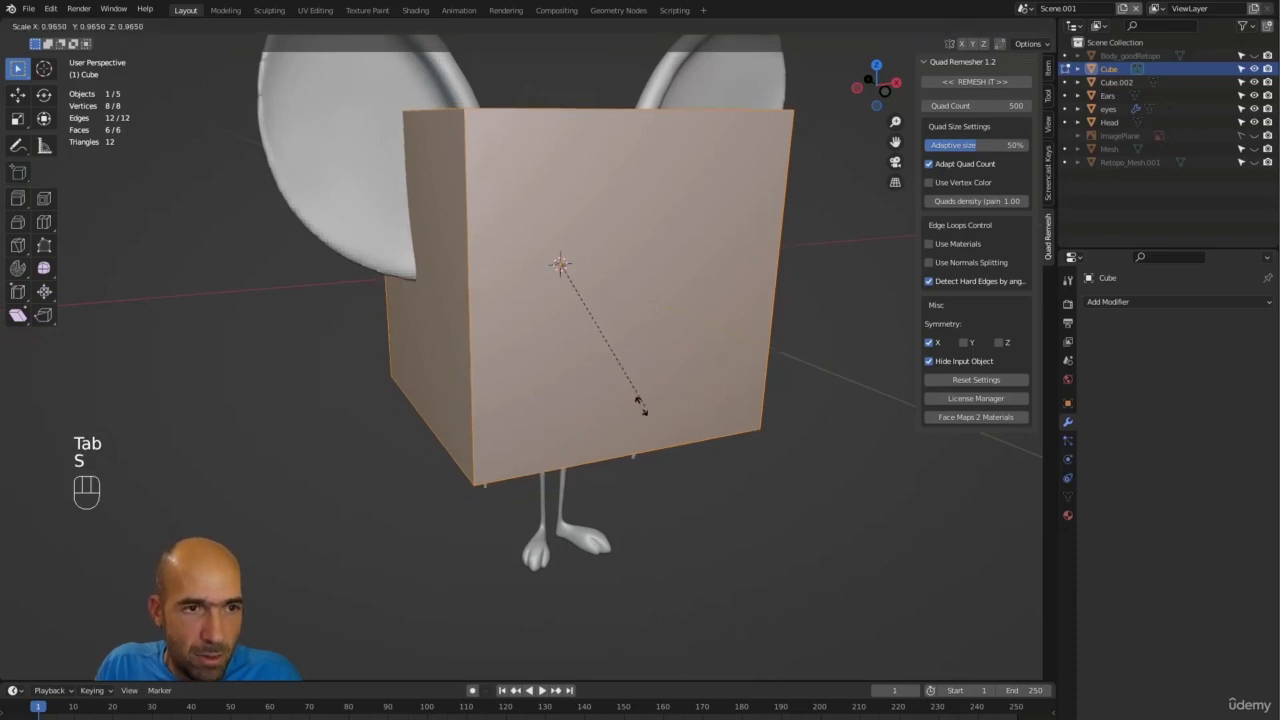
pyautogui.click(599, 310)
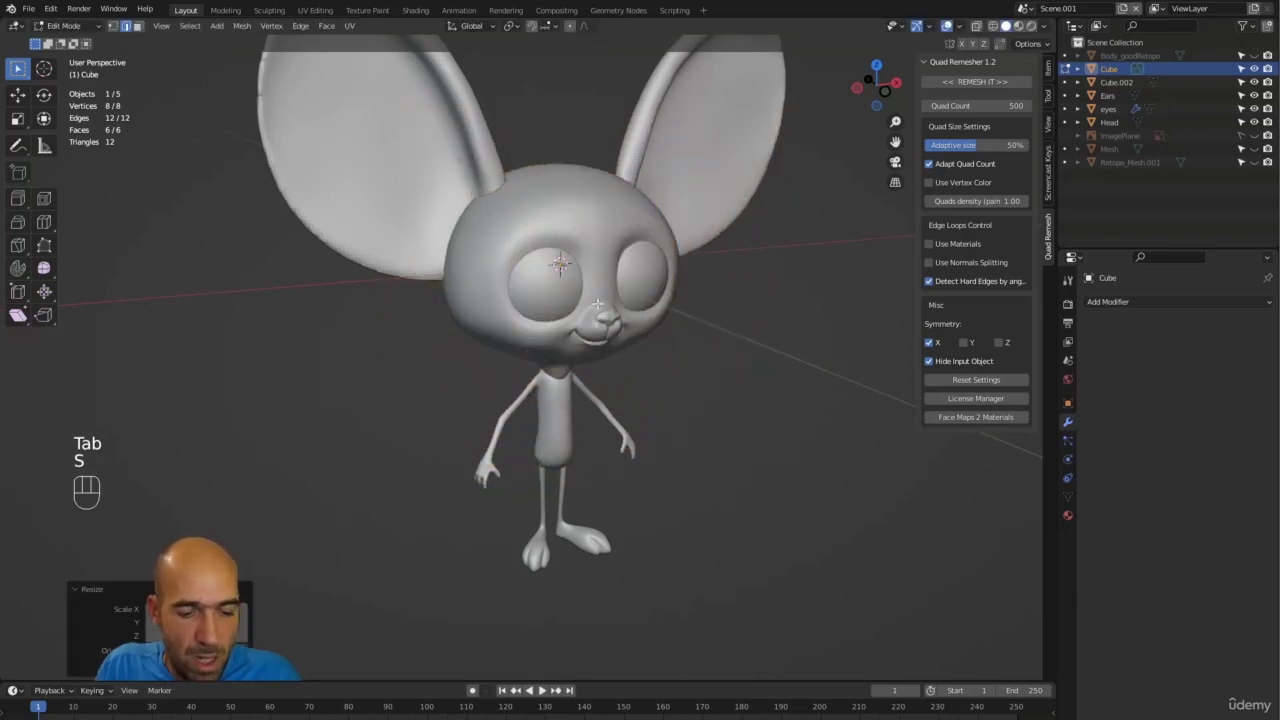
pyautogui.press('g')
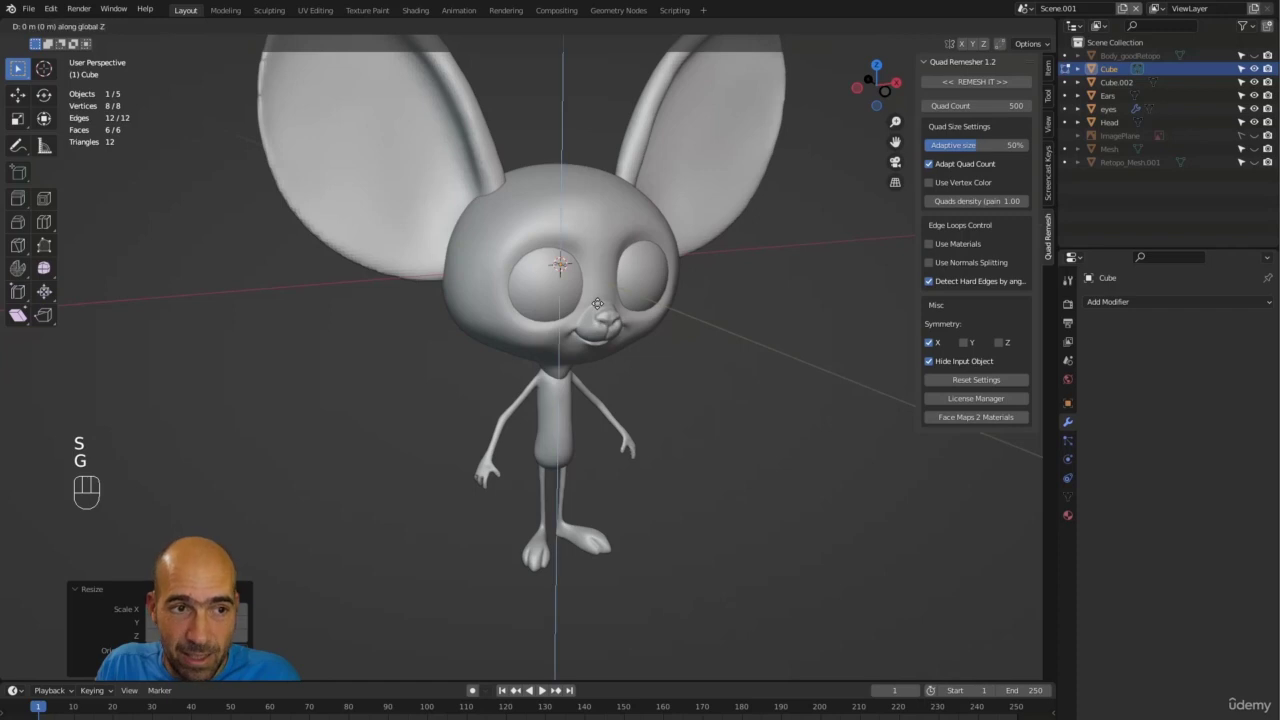
pyautogui.click(598, 428)
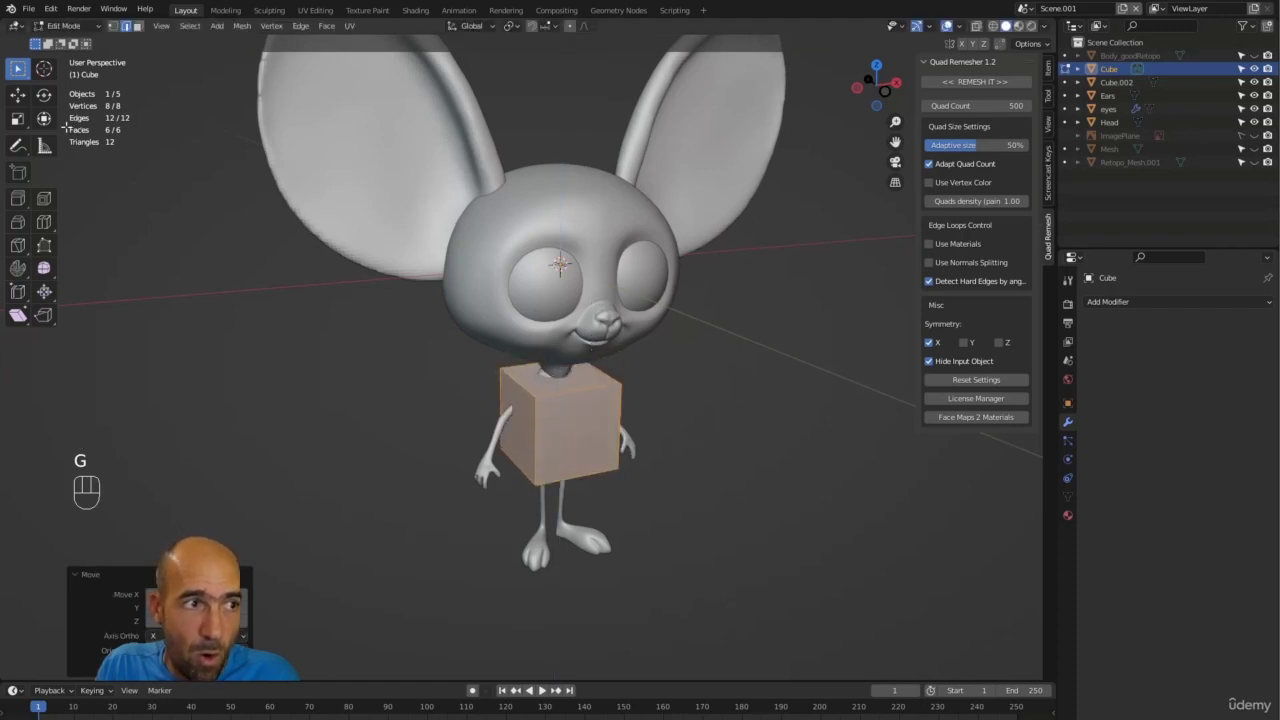
# Step: Raise the cube slightly along Z towards the neck and scale it down to about the torso's width
pyautogui.click(28, 94)
pyautogui.moveTo(560, 372); pyautogui.dragTo(560, 350)
pyautogui.press('s')
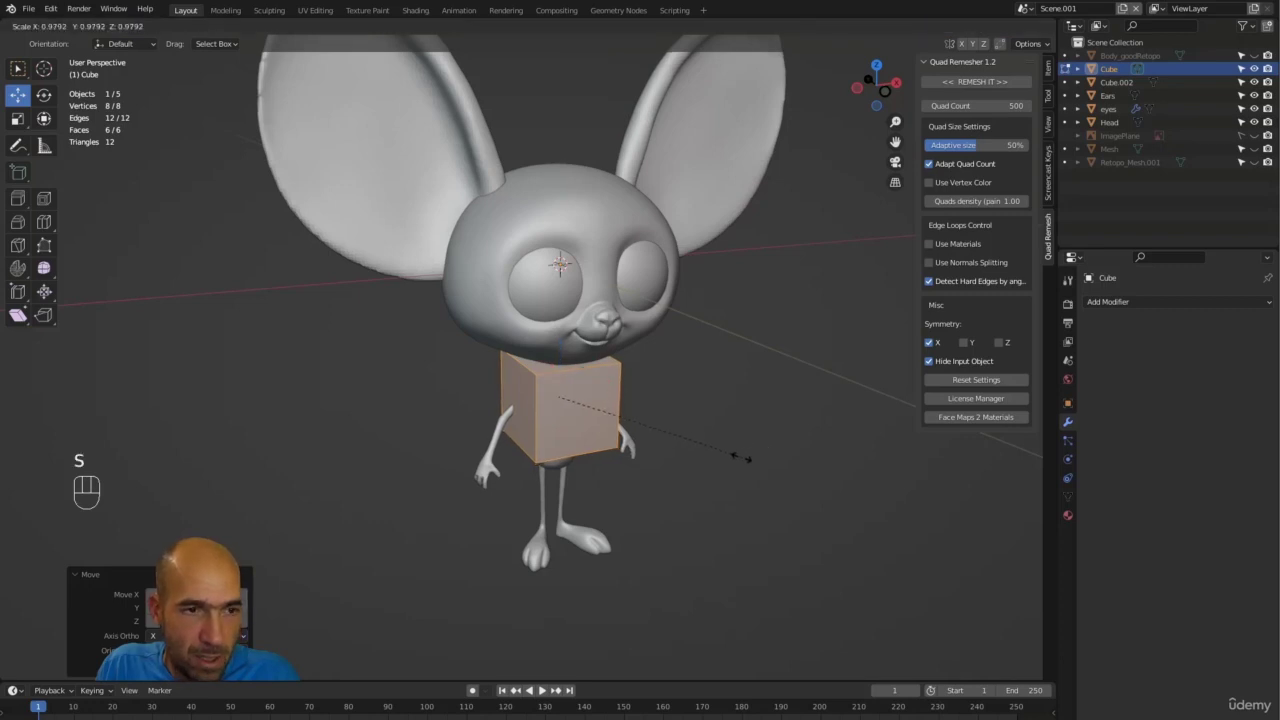
pyautogui.click(616, 446)
# Step: Shift the cube front to back so that it is roughly centred on the upper torso in side view
pyautogui.keyDown('alt'); pyautogui.moveTo(616, 446); pyautogui.dragTo(514, 437, button='middle'); pyautogui.keyUp('alt')
pyautogui.press('g')
pyautogui.press('x')
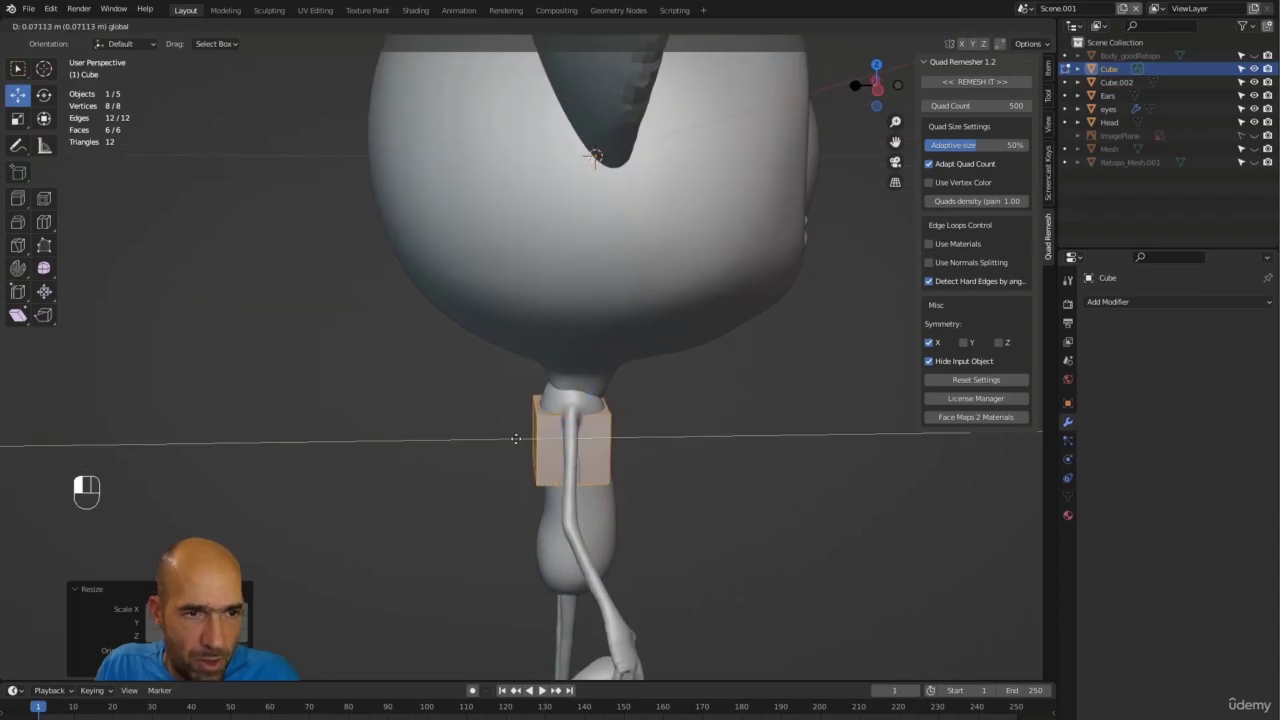
pyautogui.click(643, 434)
pyautogui.keyDown('alt'); pyautogui.moveTo(643, 434); pyautogui.dragTo(663, 354, button='middle'); pyautogui.keyUp('alt')
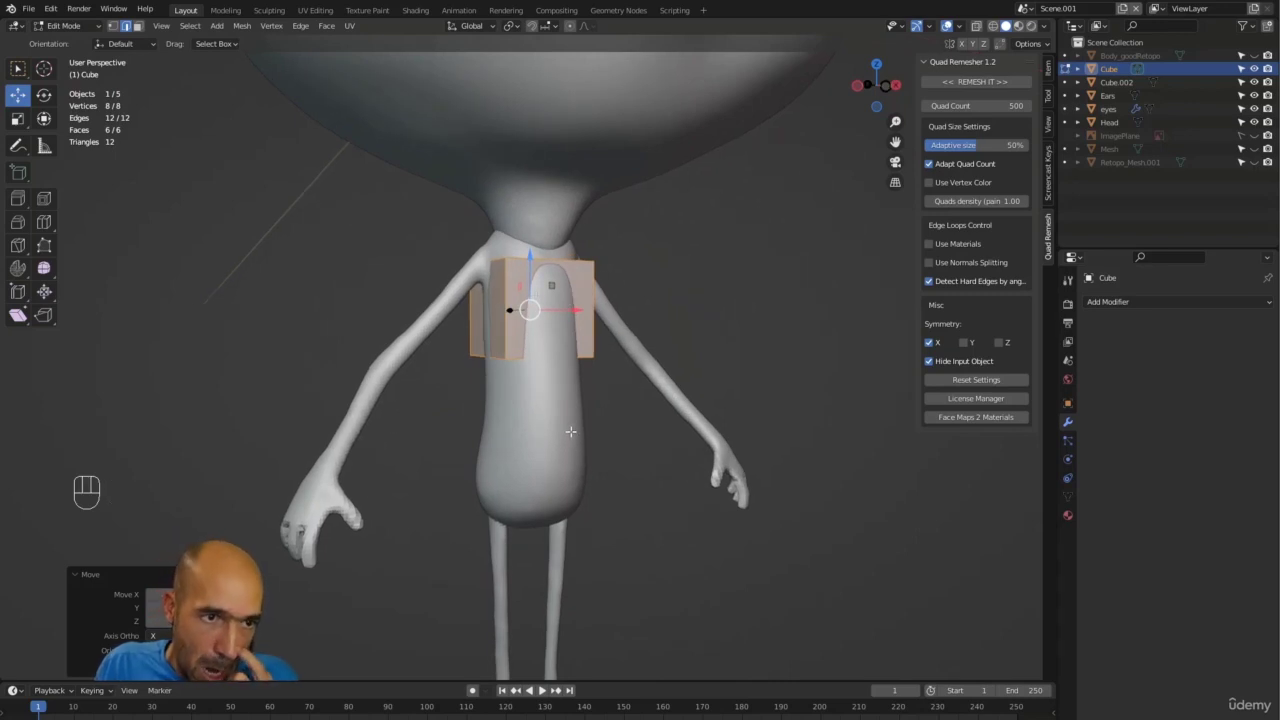
# Step: Select the cube's bottom face and pull it down along Z to just below the torso's lower end
pyautogui.keyDown('alt'); pyautogui.moveTo(557, 427); pyautogui.dragTo(527, 352, button='middle'); pyautogui.keyUp('alt')
pyautogui.click(527, 352)
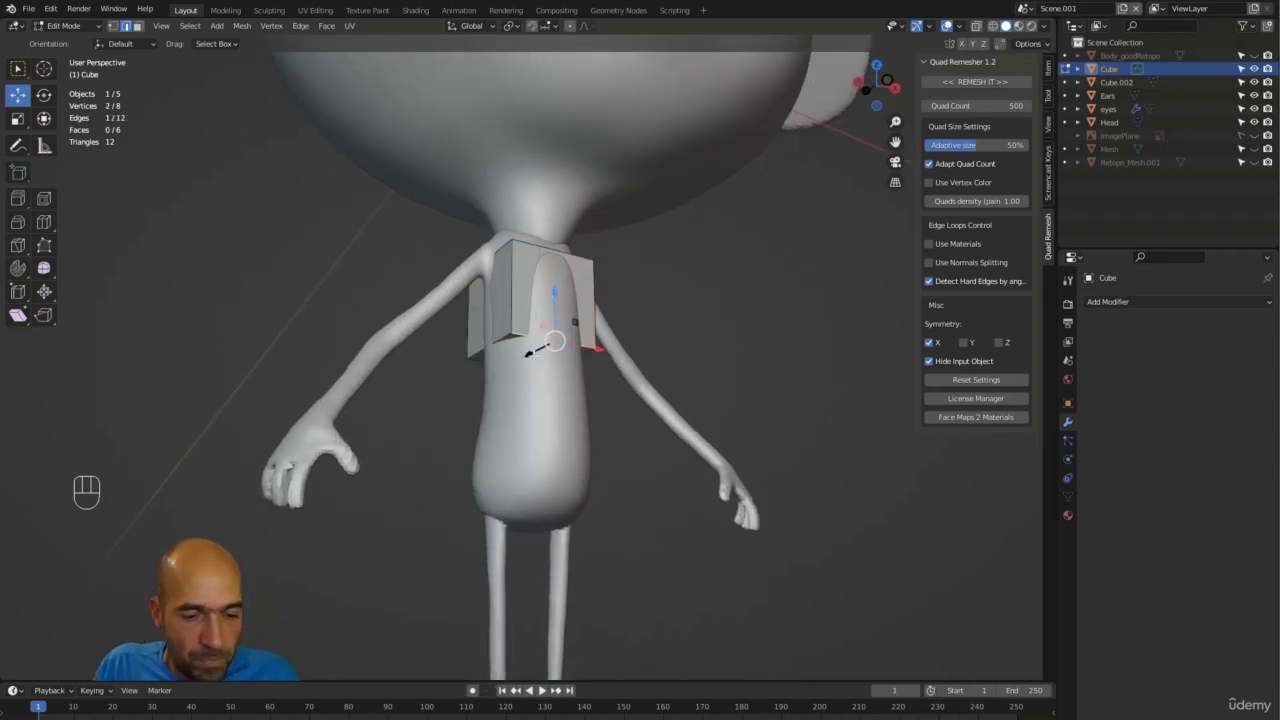
pyautogui.press('3')
pyautogui.click(505, 365)
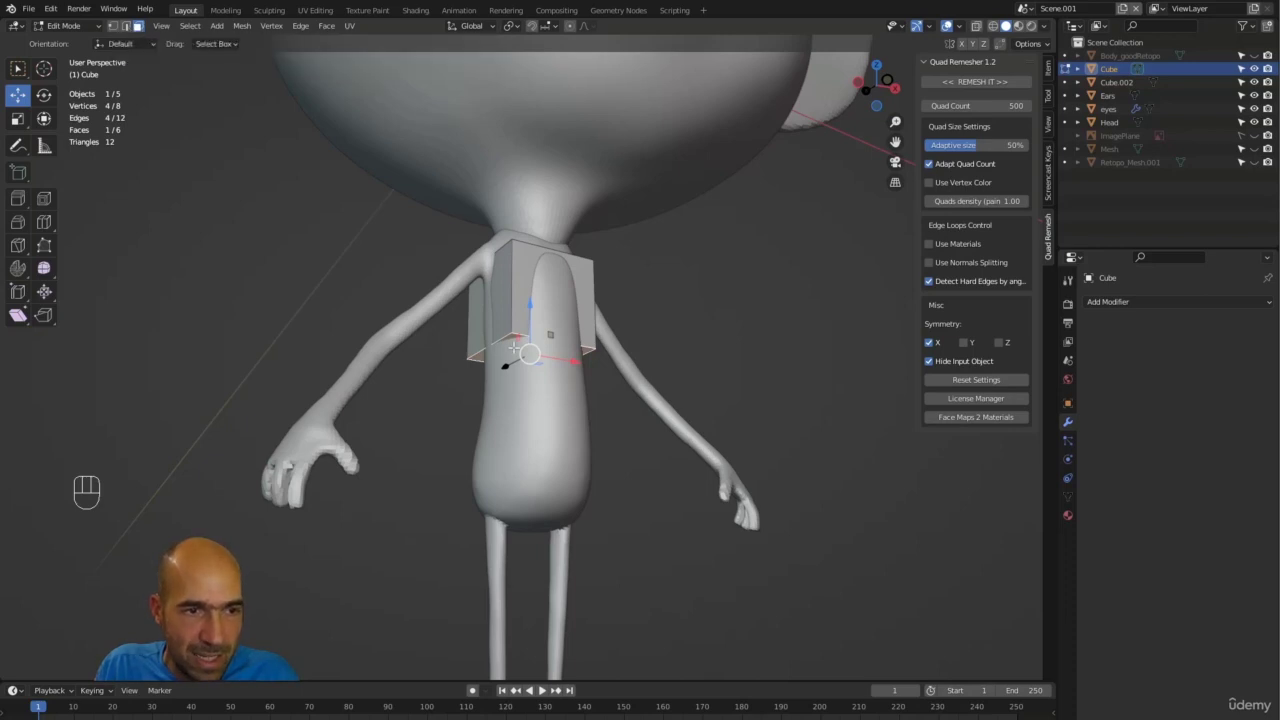
pyautogui.moveTo(530, 305); pyautogui.dragTo(634, 329)
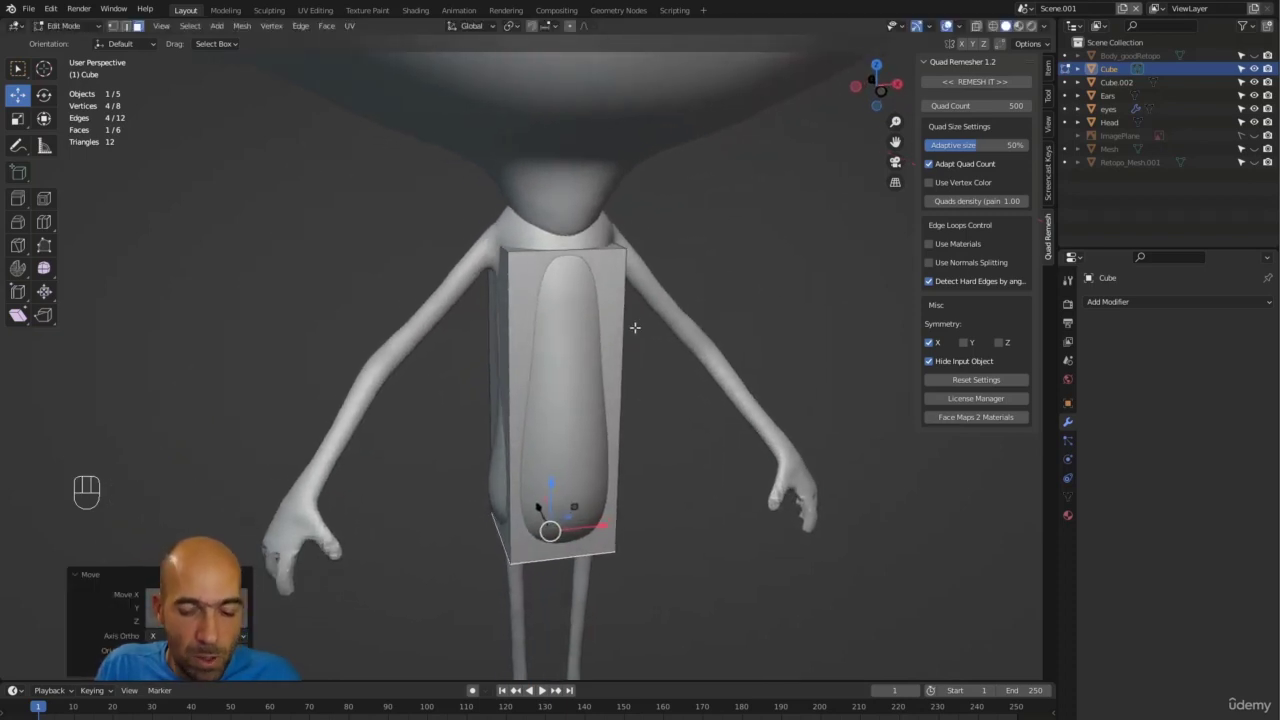
# Step: Isolate the stretched cube in local view and add a vertical loop cut down the middle of its front
pyautogui.press('KP_Divide')
pyautogui.keyDown('alt'); pyautogui.moveTo(628, 331); pyautogui.dragTo(646, 297); pyautogui.keyUp('alt')
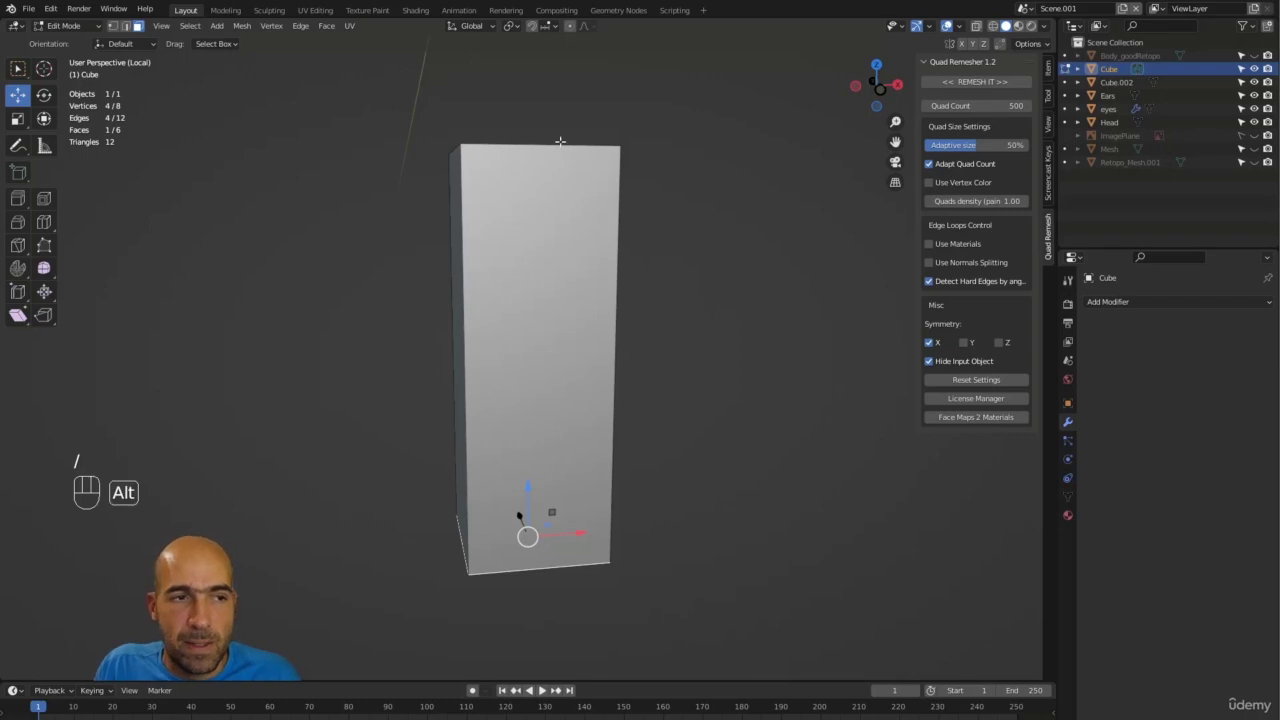
pyautogui.keyDown('alt'); pyautogui.moveTo(560, 142); pyautogui.dragTo(557, 164); pyautogui.keyUp('alt')
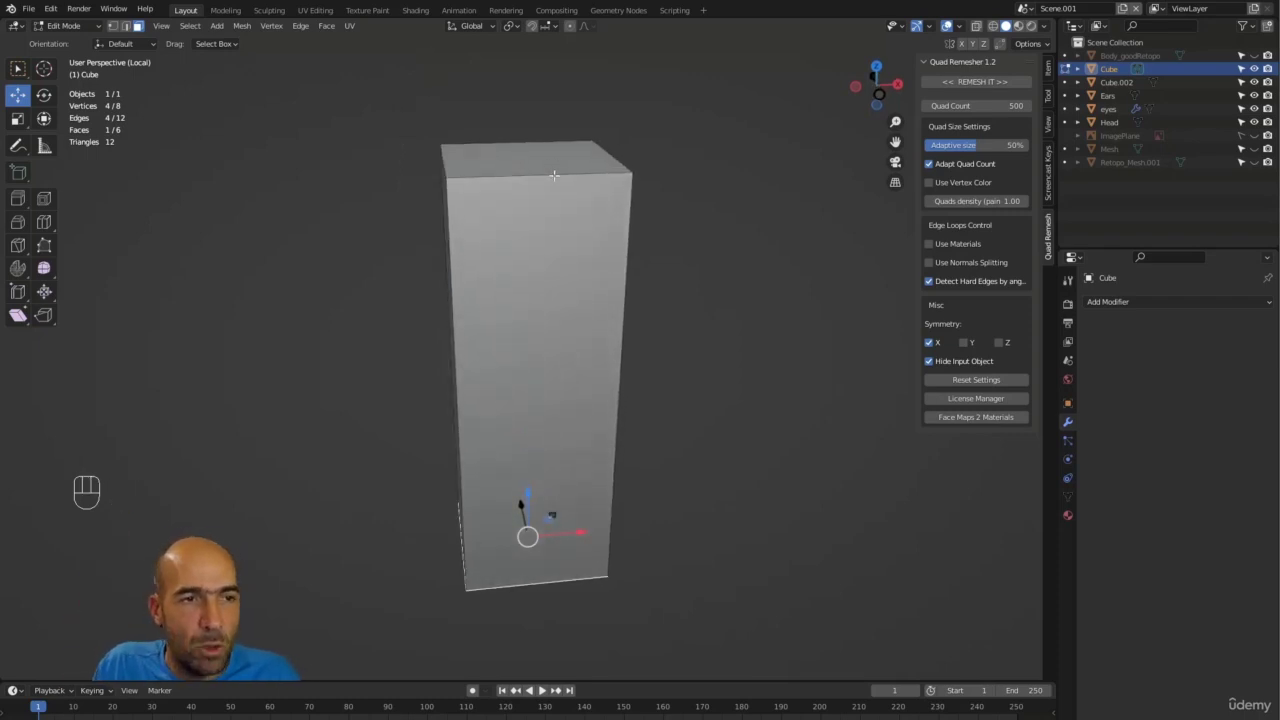
pyautogui.keyDown('alt'); pyautogui.moveTo(554, 175); pyautogui.dragTo(558, 176); pyautogui.keyUp('alt')
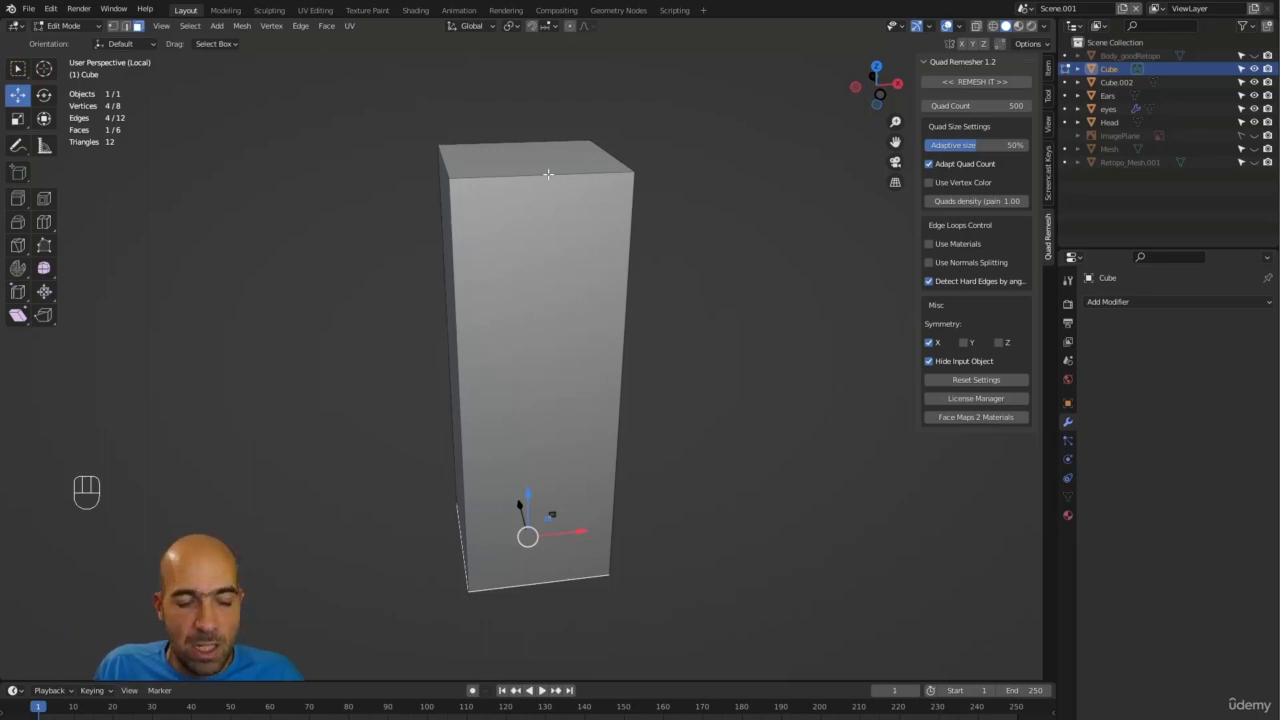
pyautogui.hotkey('ctrl', 'r')
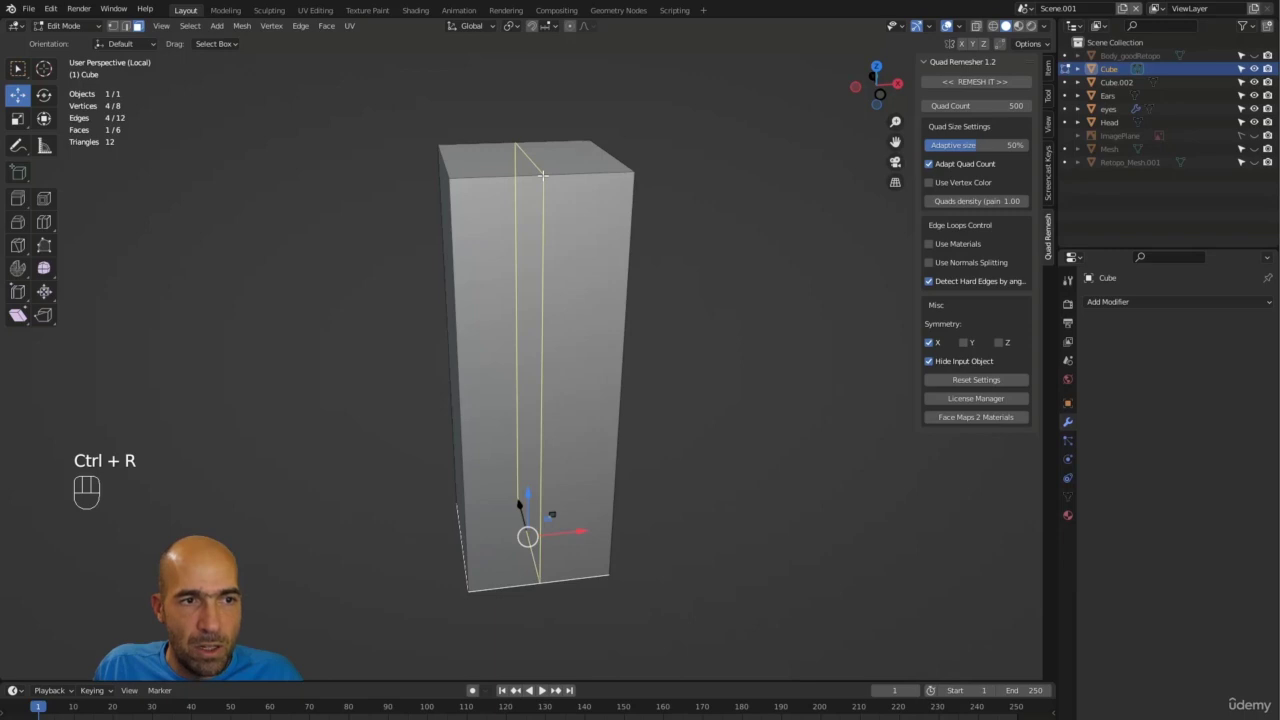
pyautogui.click(541, 175)
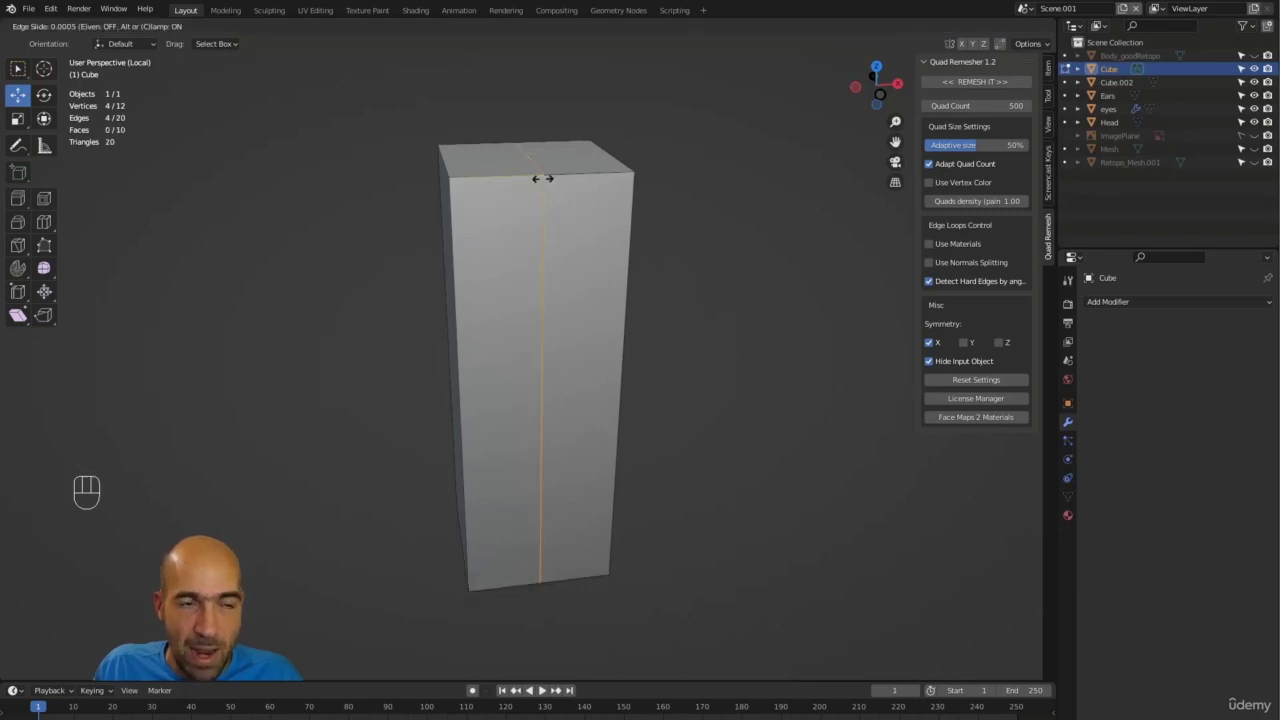
pyautogui.click(541, 178)
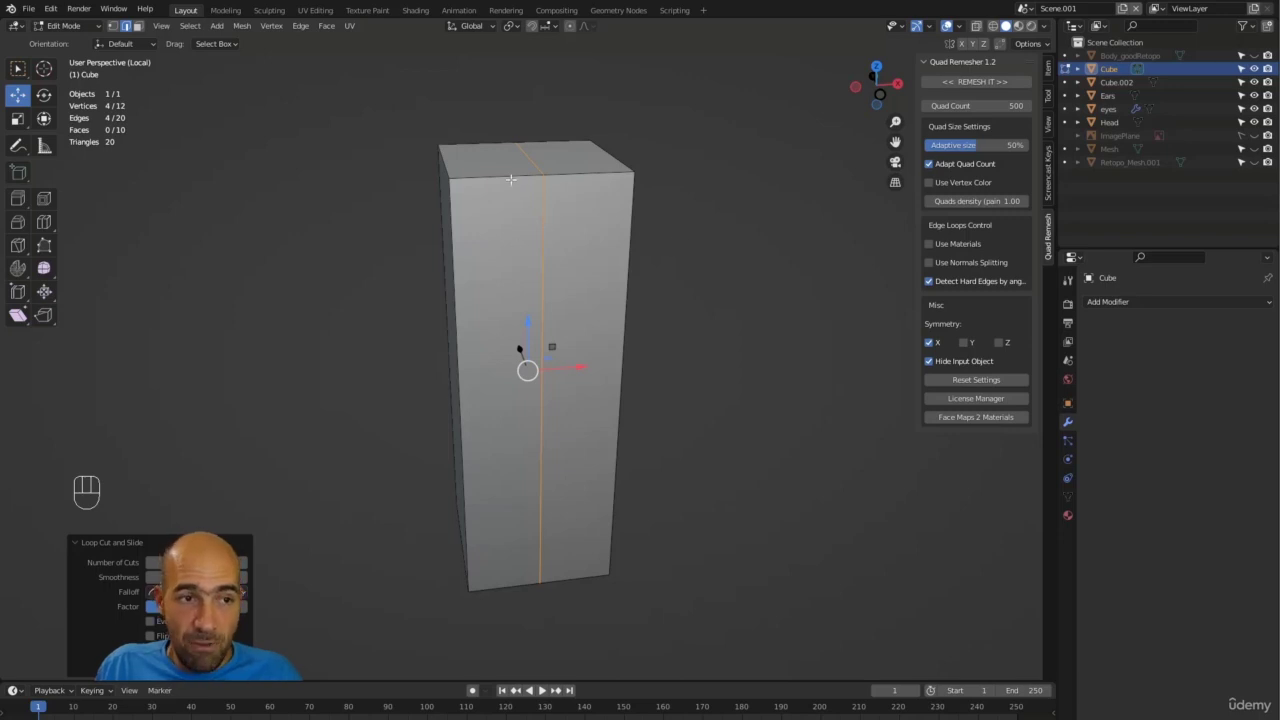
# Step: Try adding a second vertical loop cut through one half of the block's front, beside the centre cut
pyautogui.hotkey('ctrl', 'r')
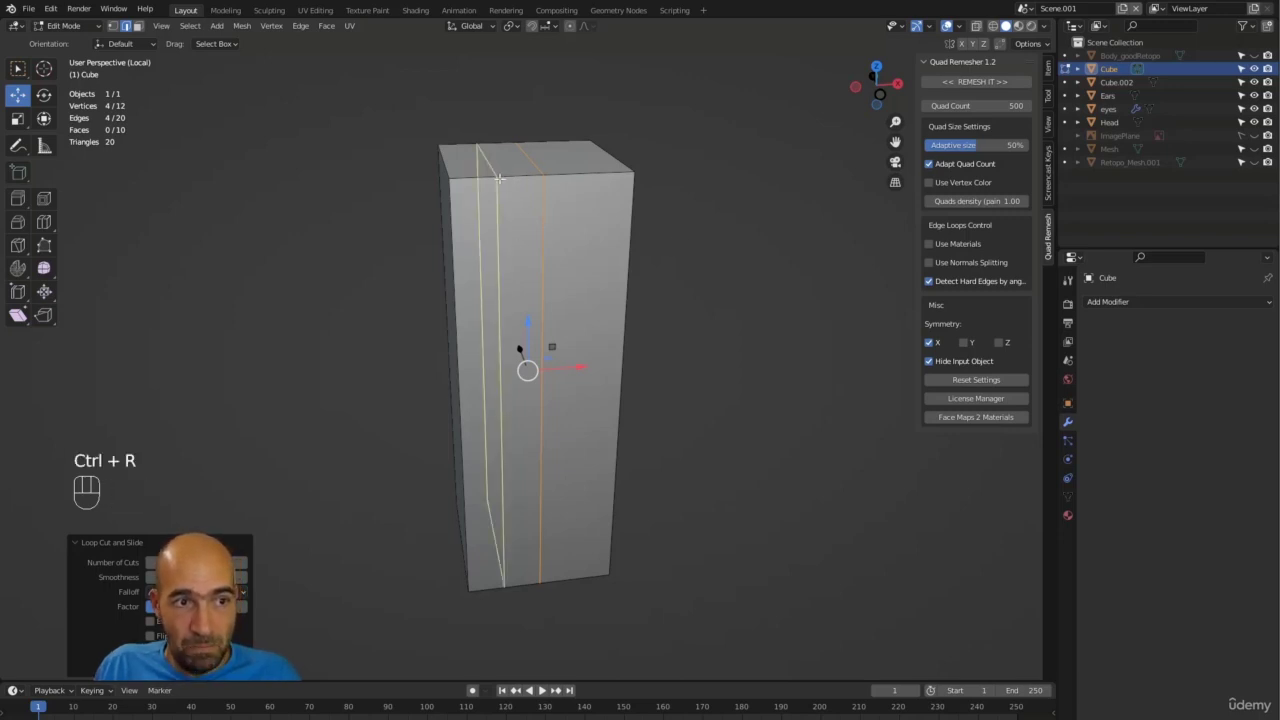
pyautogui.click(498, 178)
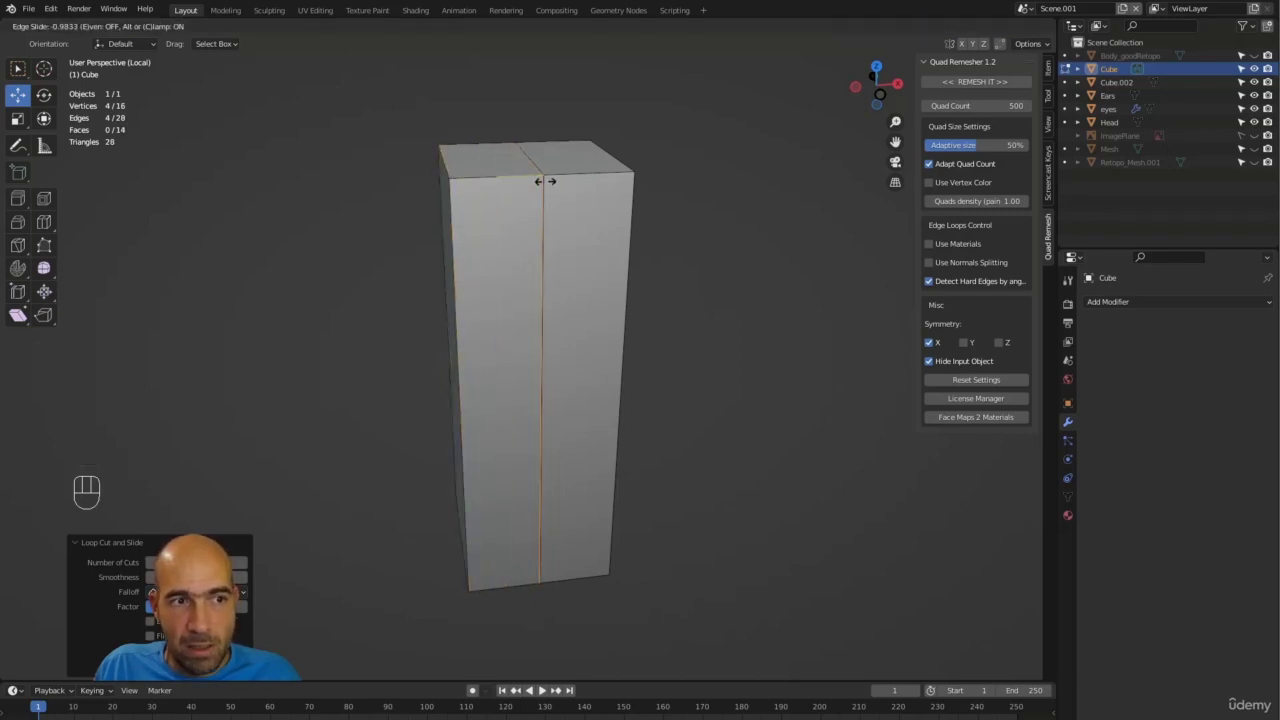
pyautogui.click(505, 188)
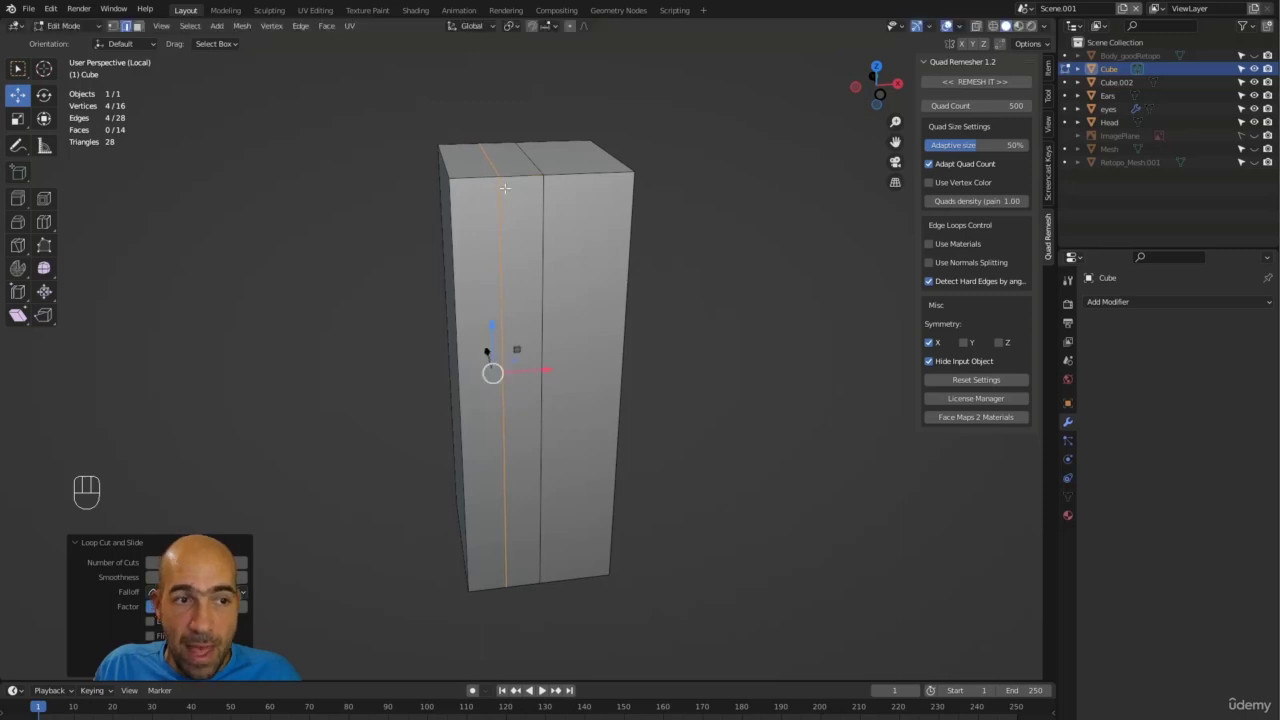
pyautogui.hotkey('ctrl', 'z')
pyautogui.hotkey('ctrl', 'z')
pyautogui.hotkey('ctrl', 'shift', 'z')
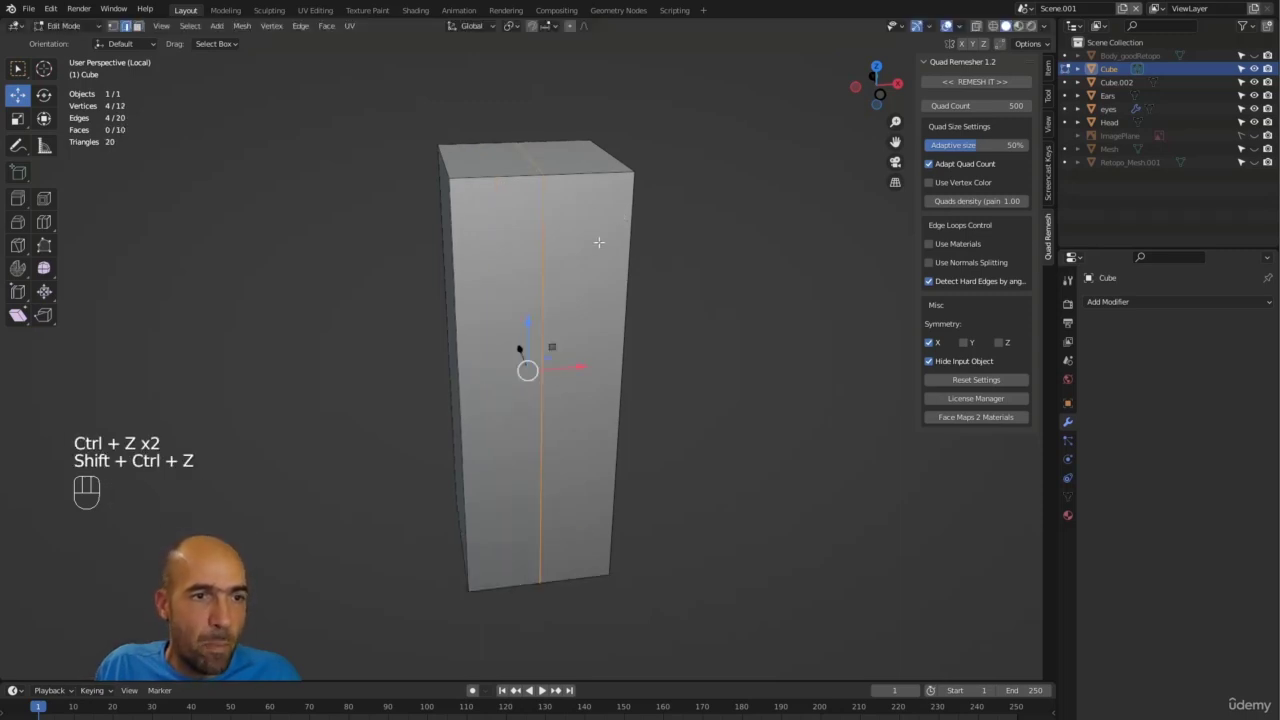
# Step: Add a vertical loop cut down the middle of the block's side faces, splitting it front to back
pyautogui.keyDown('alt'); pyautogui.moveTo(597, 243); pyautogui.dragTo(699, 264); pyautogui.keyUp('alt')
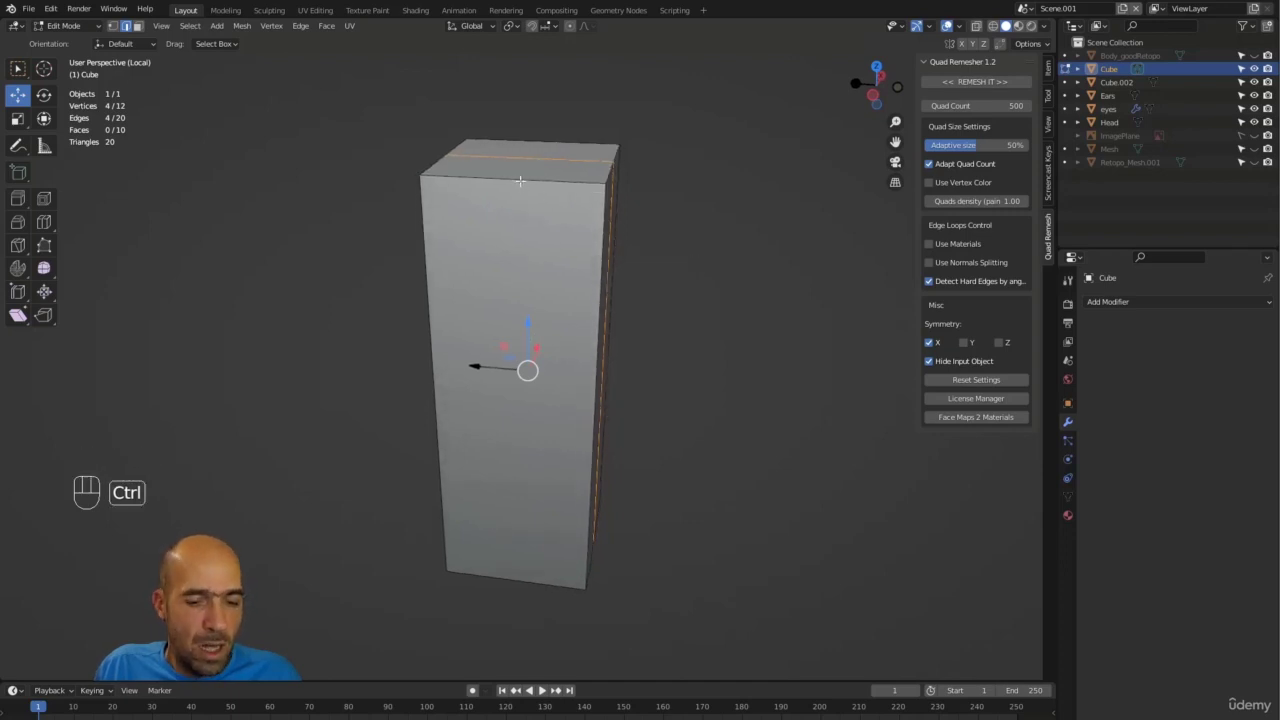
pyautogui.hotkey('ctrl', 'r')
pyautogui.click(520, 181)
pyautogui.click(520, 186)
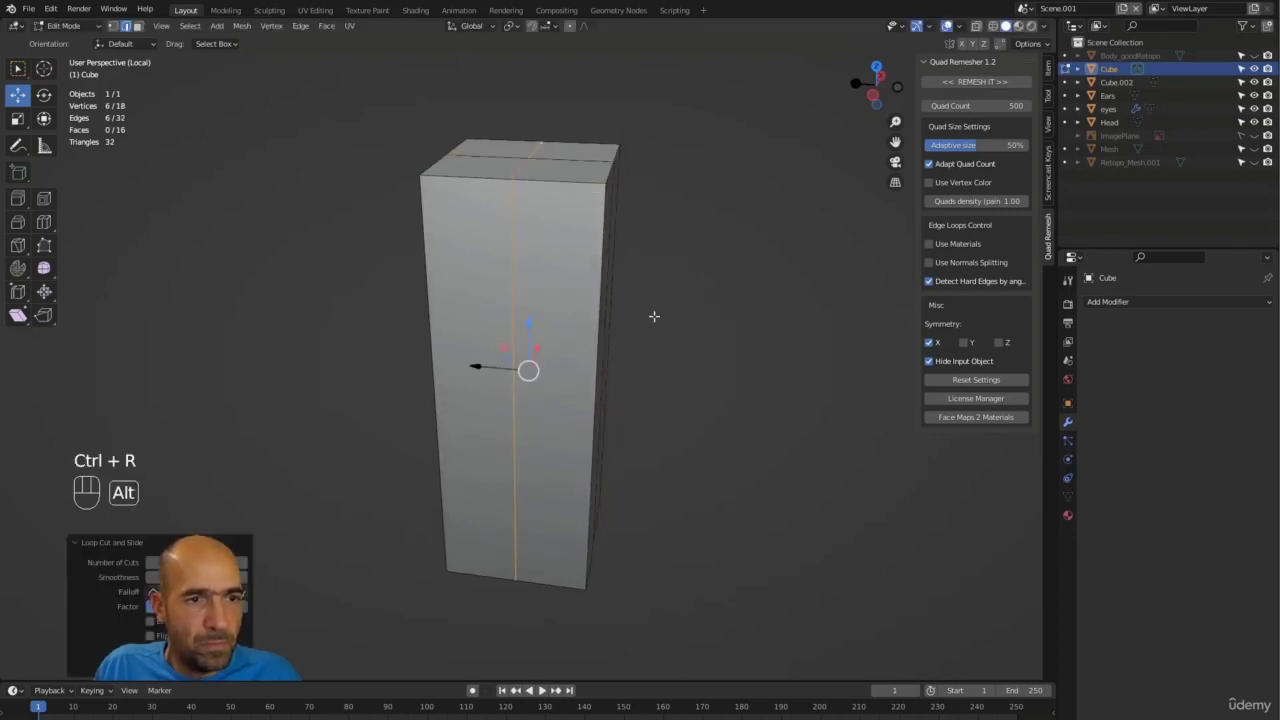
# Step: Add a horizontal loop cut around the block and slide it up to about a quarter of the height below the top
pyautogui.keyDown('alt'); pyautogui.moveTo(654, 316); pyautogui.dragTo(598, 305); pyautogui.keyUp('alt')
pyautogui.hotkey('ctrl', 'r')
pyautogui.click(586, 290)
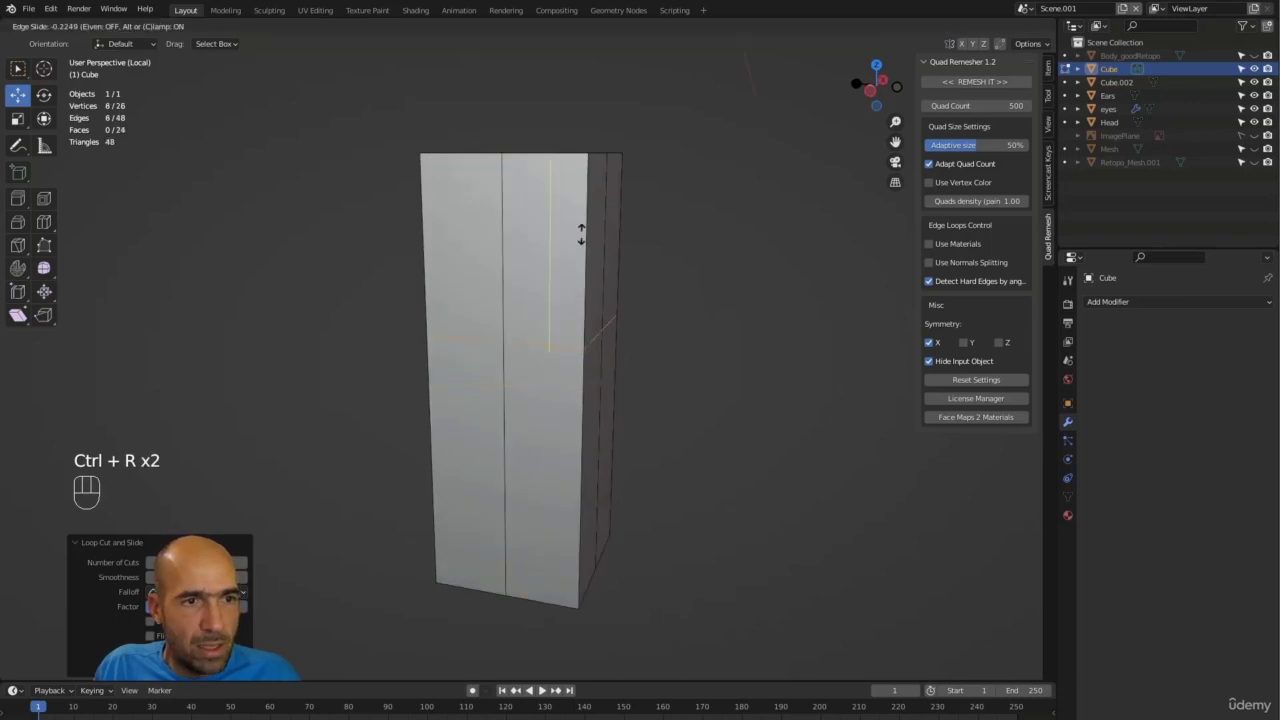
pyautogui.click(589, 155)
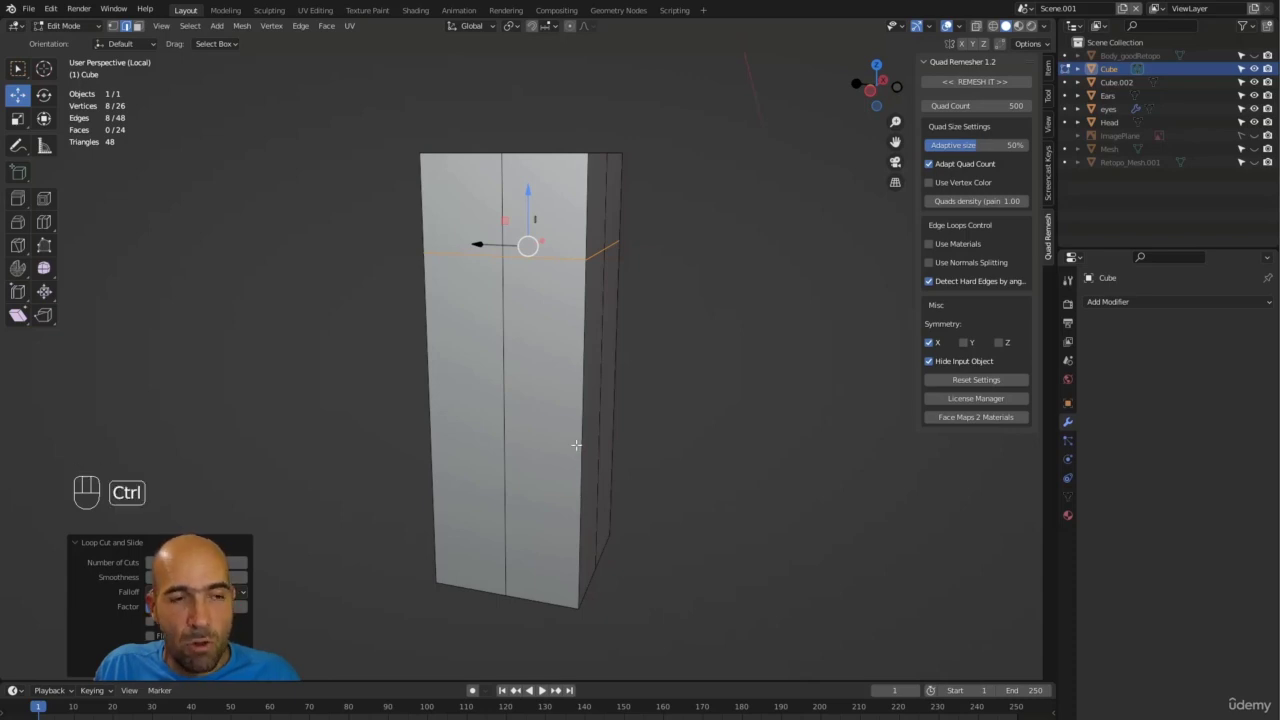
# Step: Add four evenly spaced horizontal loop cuts around the block's lower section, then clear the selection
pyautogui.hotkey('ctrl', 'r')
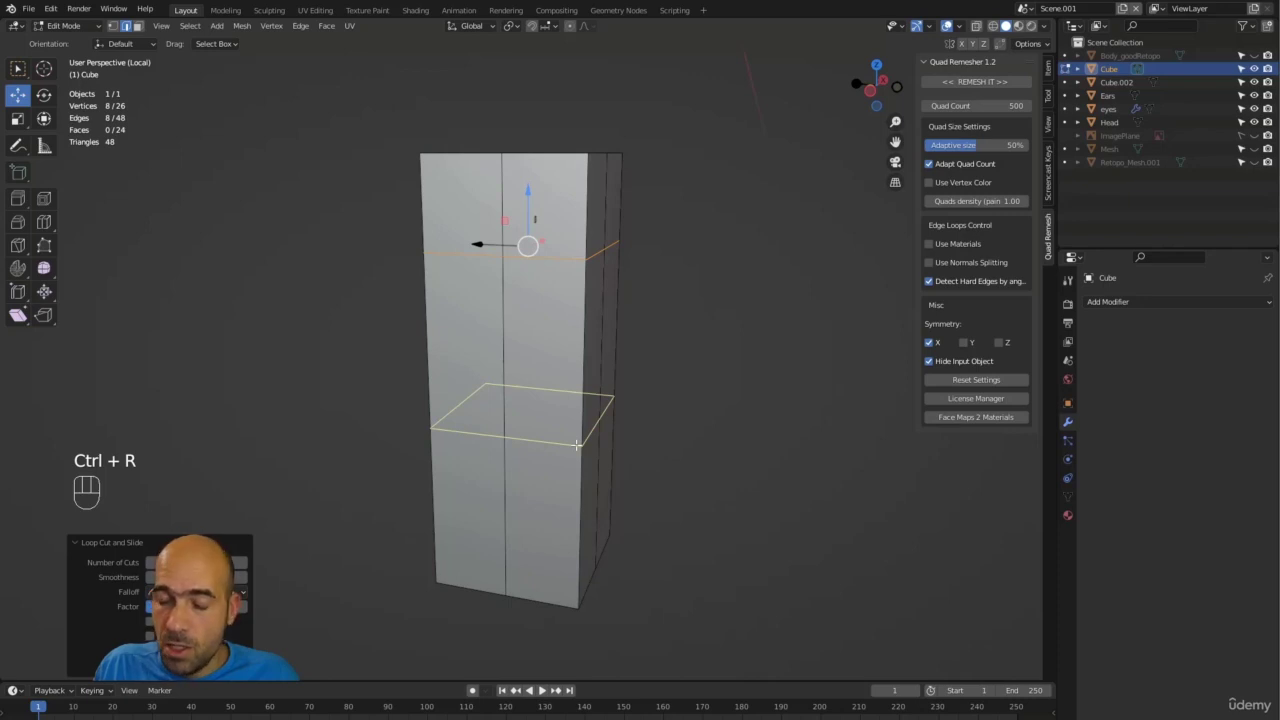
pyautogui.scroll(1, 576, 445)
pyautogui.scroll(1, 576, 445)
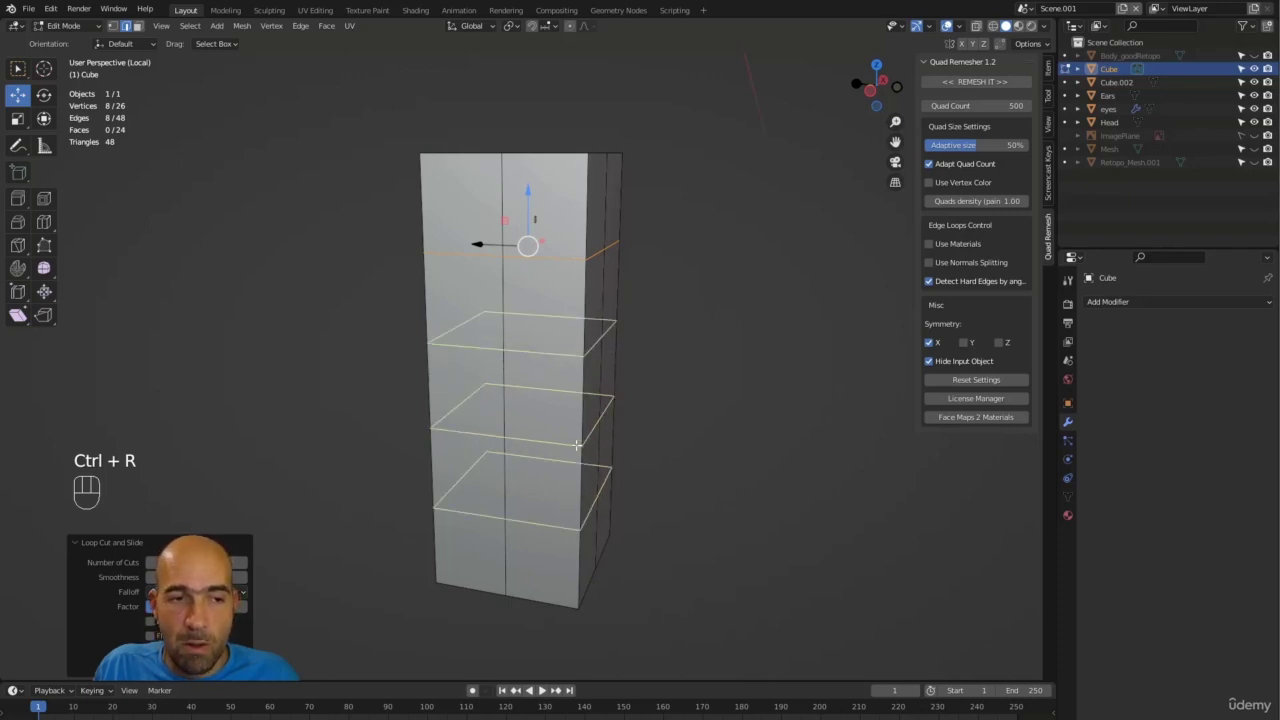
pyautogui.scroll(1, 576, 445)
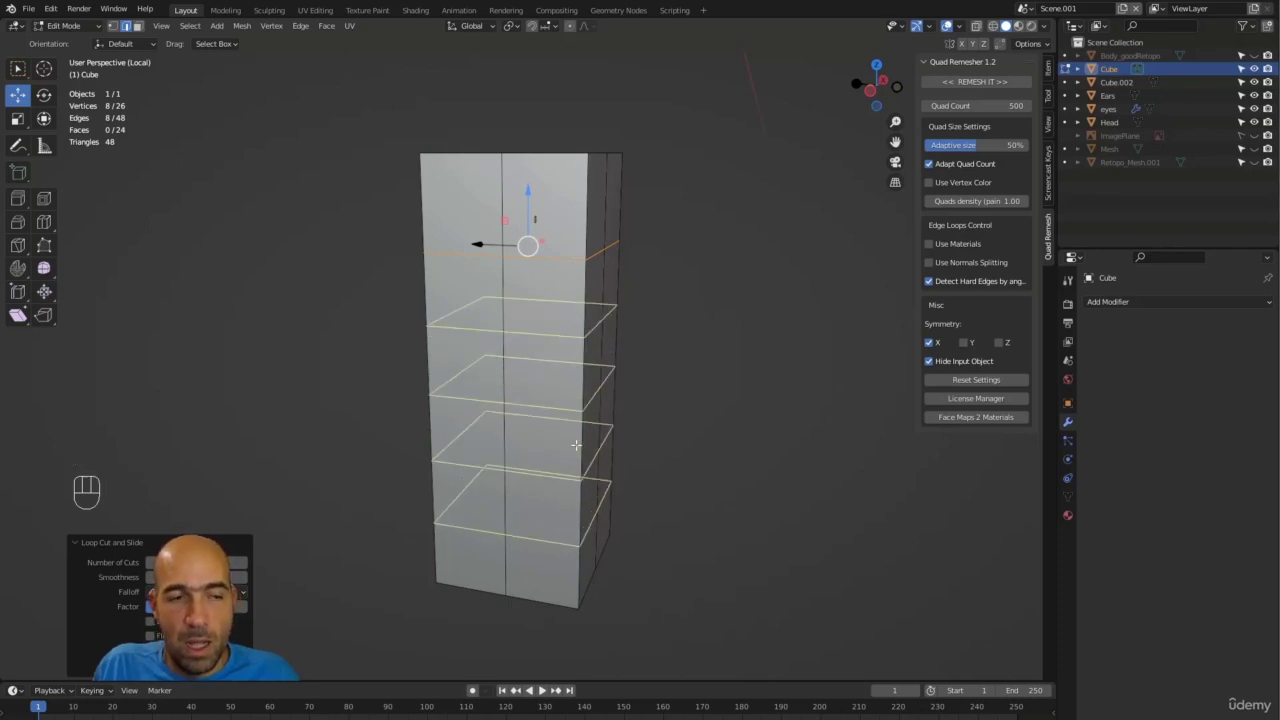
pyautogui.click(576, 445)
pyautogui.click(576, 445)
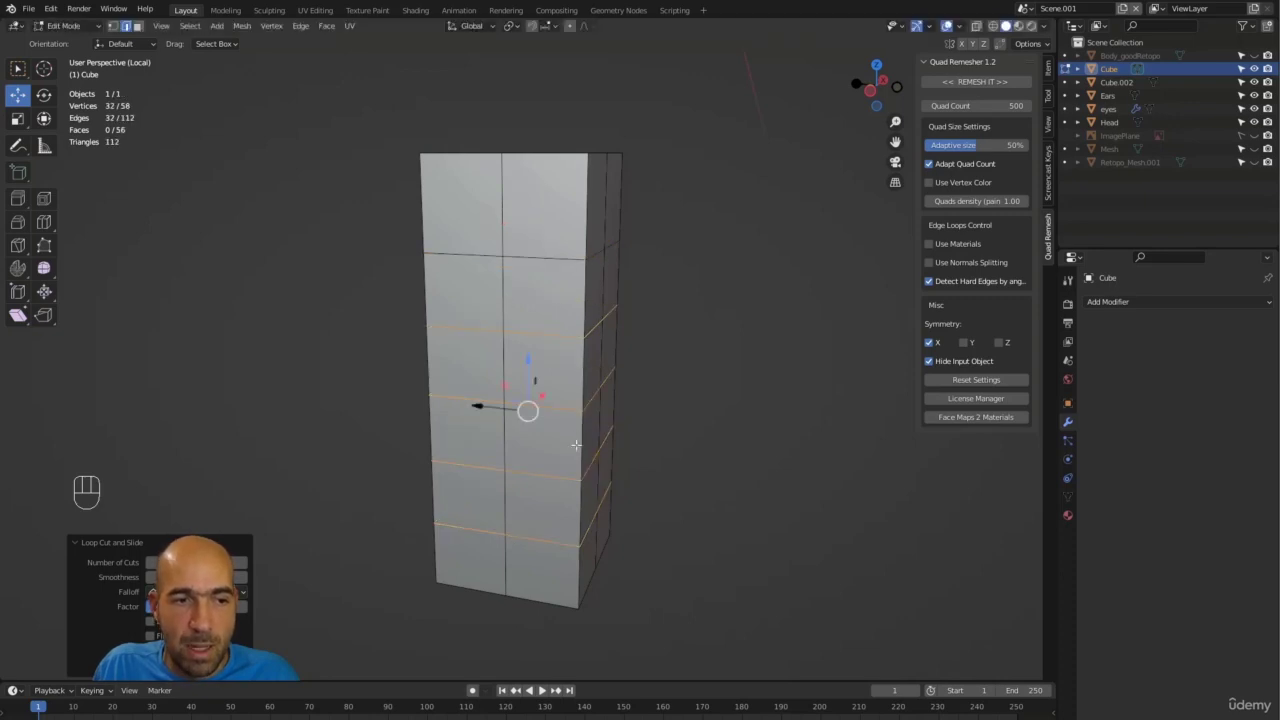
pyautogui.keyDown('alt'); pyautogui.moveTo(576, 445); pyautogui.dragTo(710, 468); pyautogui.keyUp('alt')
pyautogui.click(680, 397)
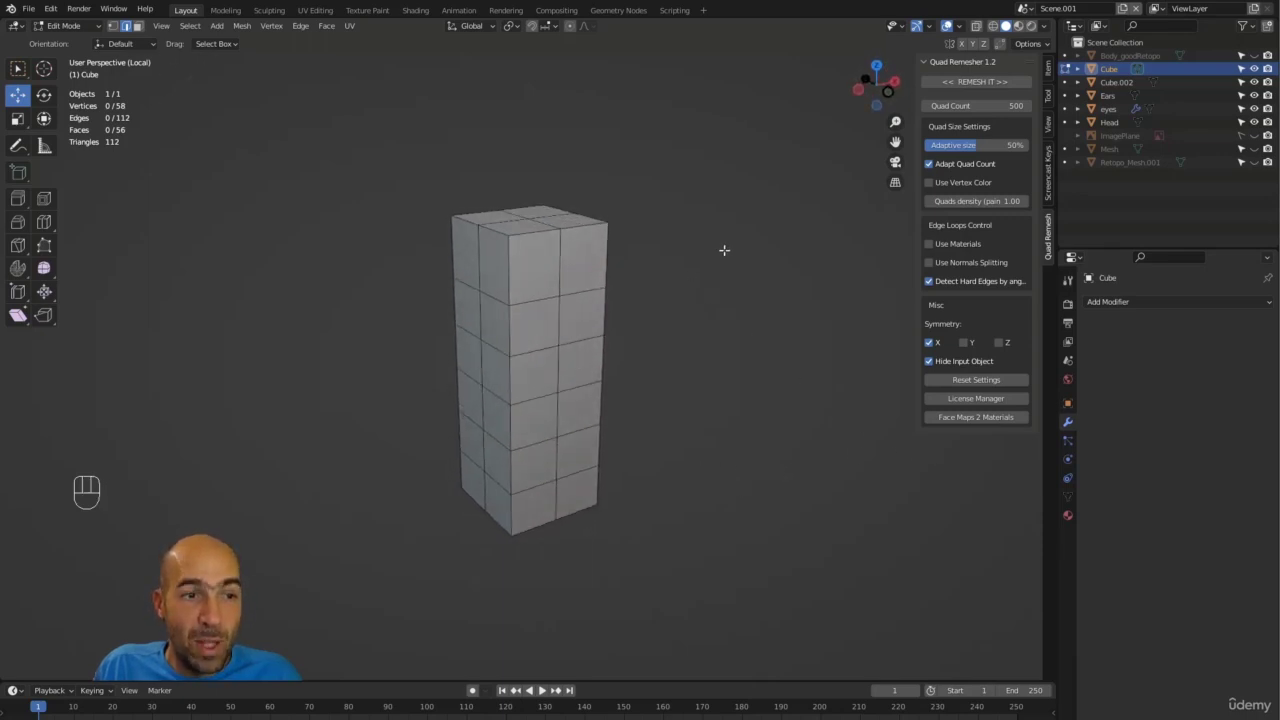
# Step: Select the four top cap faces and four bottom cap faces of the block and delete them
pyautogui.keyDown('alt'); pyautogui.moveTo(646, 256); pyautogui.dragTo(549, 232); pyautogui.keyUp('alt')
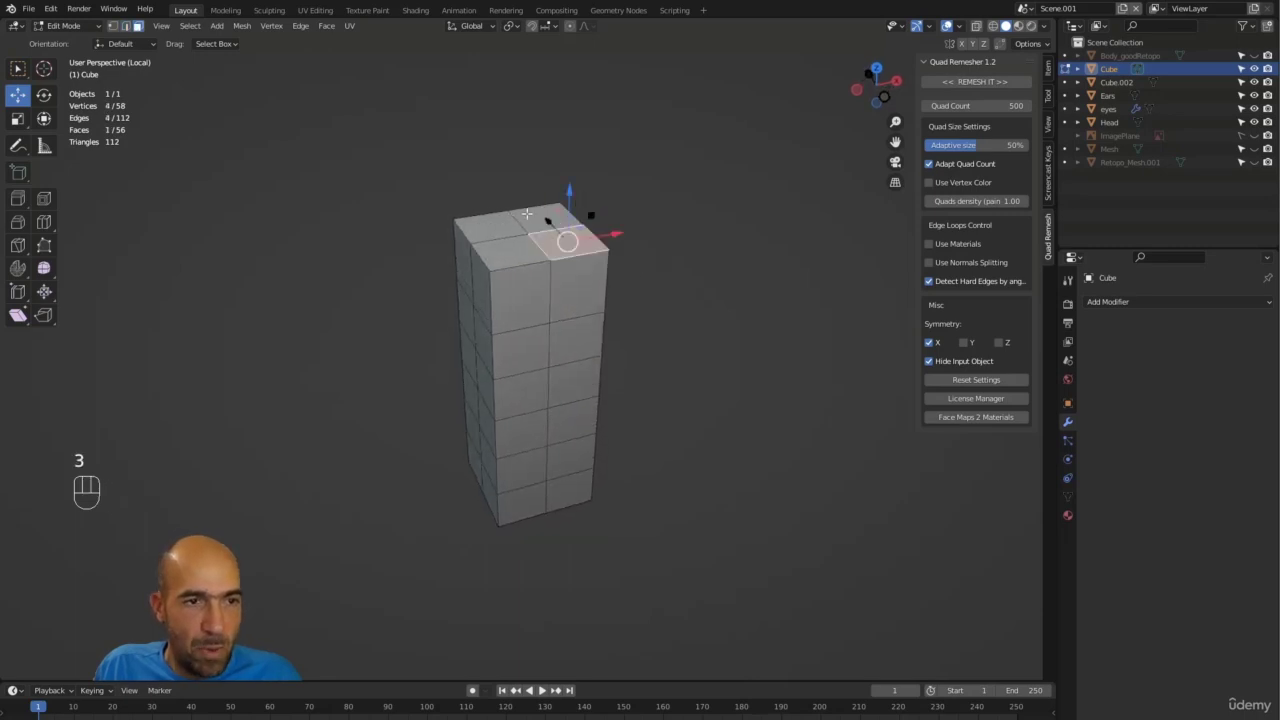
pyautogui.keyDown('shift'); pyautogui.click(529, 214); pyautogui.keyUp('shift')
pyautogui.keyDown('alt'); pyautogui.moveTo(684, 384); pyautogui.dragTo(610, 172); pyautogui.keyUp('alt')
pyautogui.keyDown('shift'); pyautogui.click(590, 190); pyautogui.keyUp('shift')
pyautogui.keyDown('shift'); pyautogui.click(487, 198); pyautogui.keyUp('shift')
pyautogui.keyDown('shift'); pyautogui.click(480, 287); pyautogui.keyUp('shift')
pyautogui.keyDown('shift'); pyautogui.click(575, 310); pyautogui.keyUp('shift')
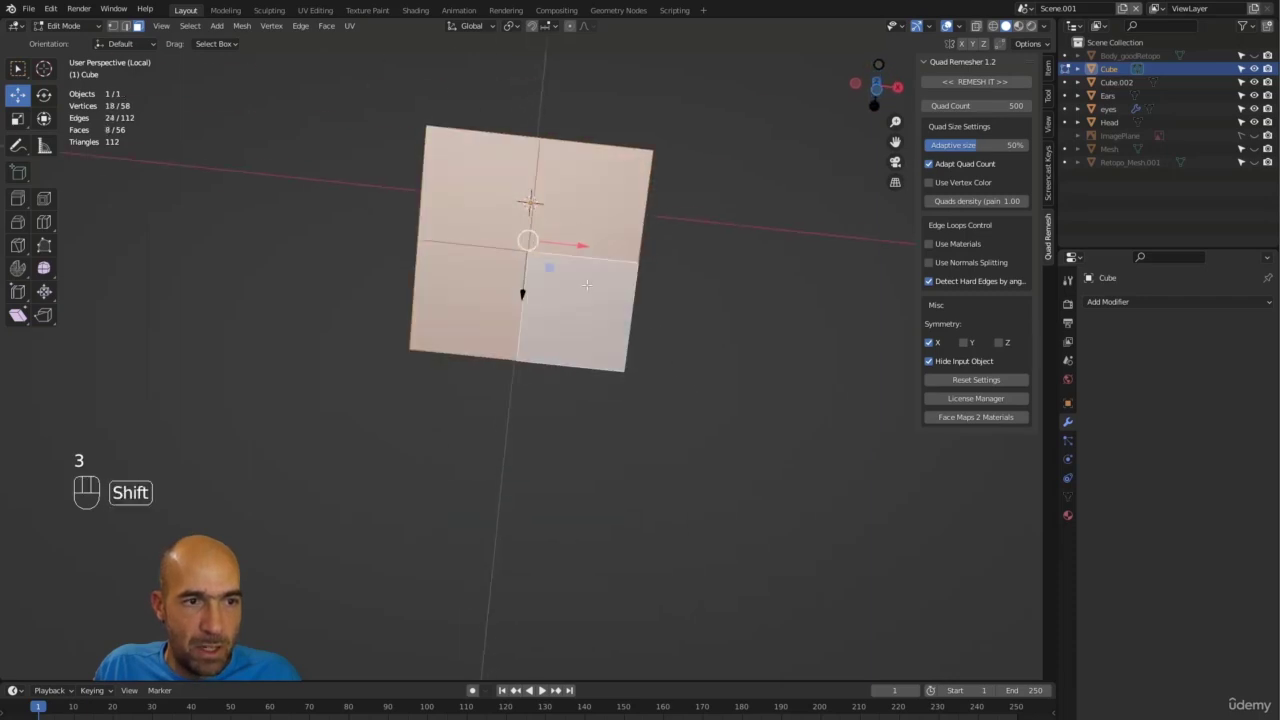
pyautogui.moveTo(575, 310)
pyautogui.keyDown('alt'); pyautogui.mouseDown()
pyautogui.moveTo(663, 314)
pyautogui.moveTo(694, 269)
pyautogui.moveTo(670, 302)
pyautogui.moveTo(731, 300)
pyautogui.moveTo(669, 268)
pyautogui.moveTo(584, 290)
pyautogui.mouseUp(); pyautogui.keyUp('alt')
pyautogui.press('x')
pyautogui.click(663, 322)
# Step: Select the second horizontal edge loop below the open top and try deleting its edges
pyautogui.click(553, 285)
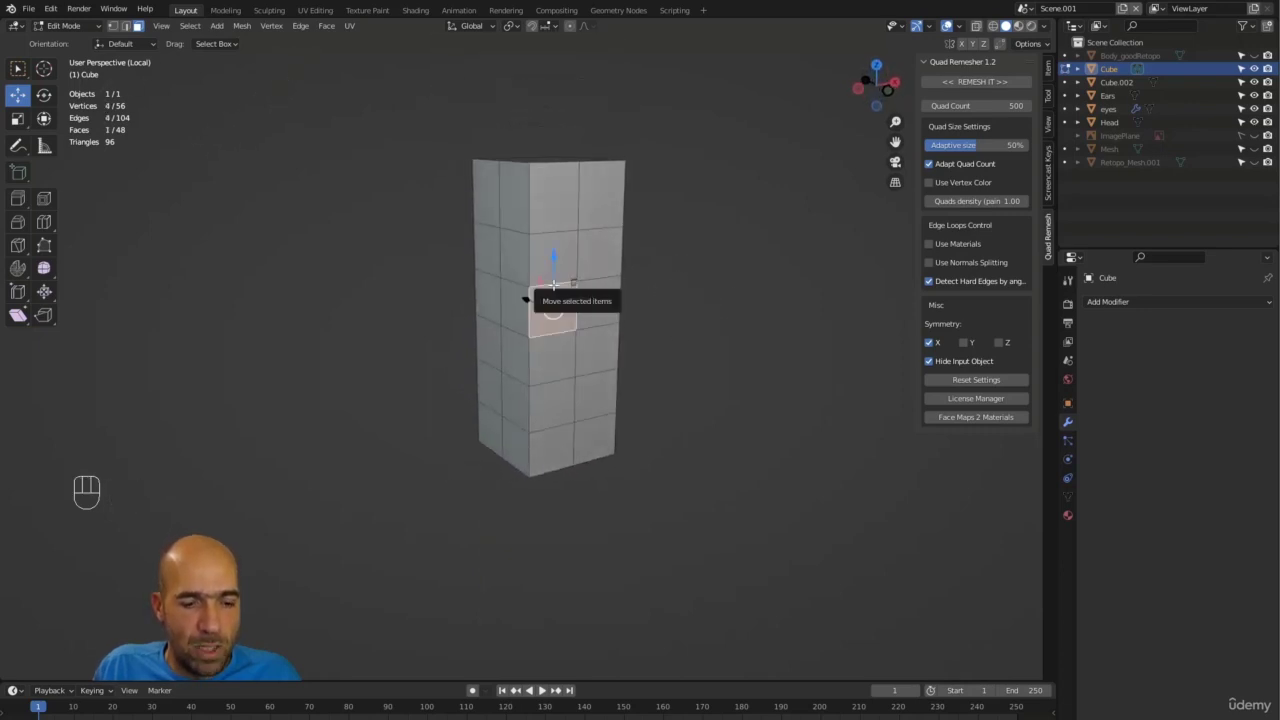
pyautogui.press('2')
pyautogui.keyDown('alt'); pyautogui.click(553, 280); pyautogui.keyUp('alt')
pyautogui.keyDown('ctrl'); pyautogui.keyDown('alt'); pyautogui.moveTo(553, 283); pyautogui.dragTo(617, 249); pyautogui.keyUp('alt'); pyautogui.keyUp('ctrl')
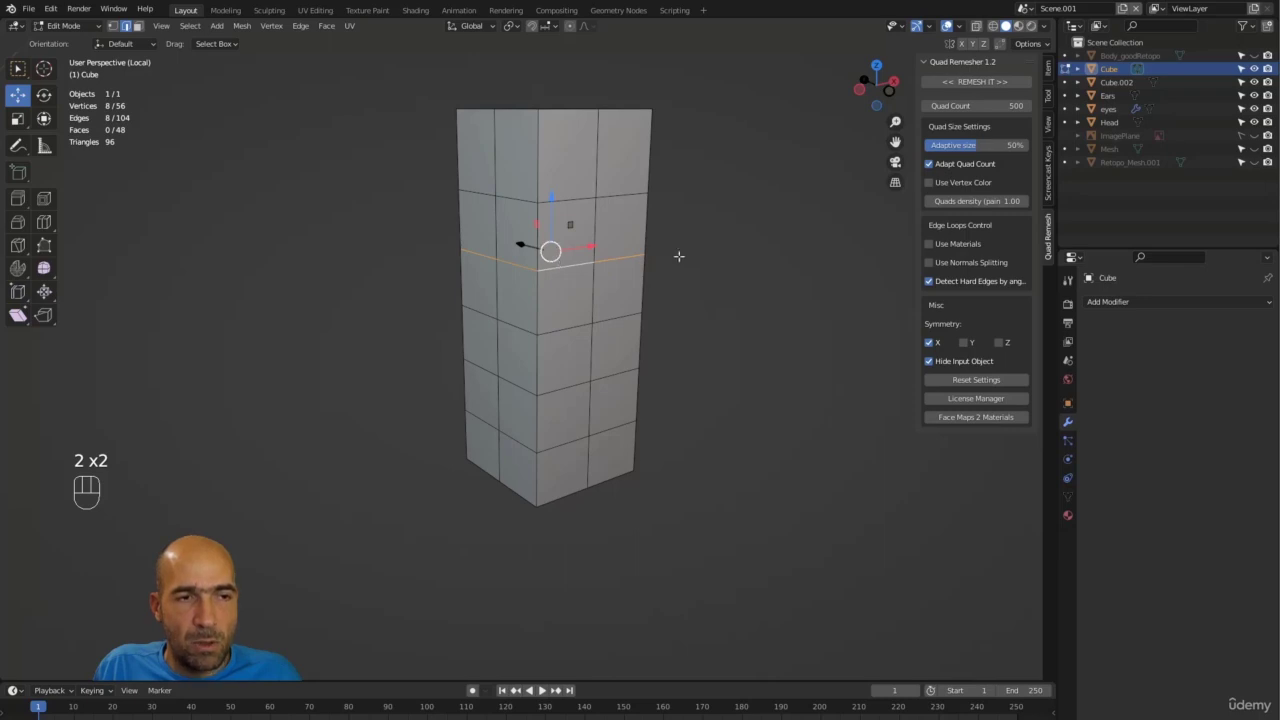
pyautogui.keyDown('alt'); pyautogui.moveTo(679, 256); pyautogui.dragTo(593, 246); pyautogui.keyUp('alt')
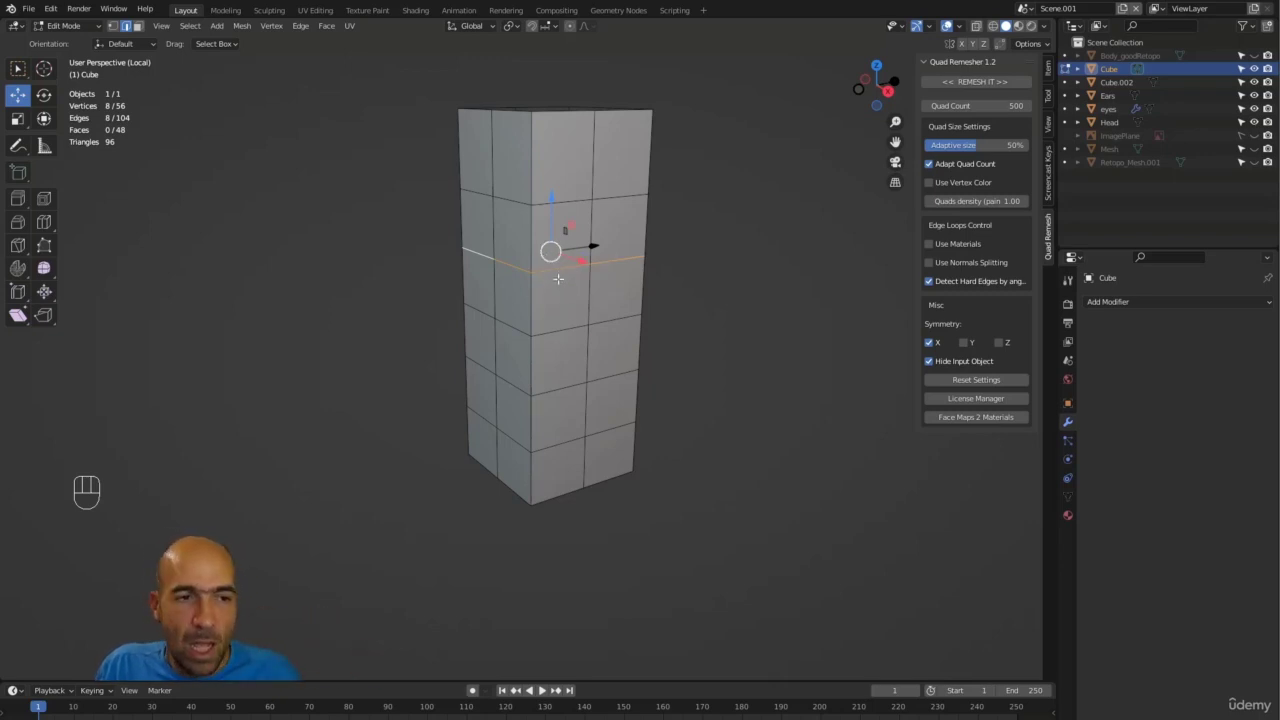
pyautogui.press('x')
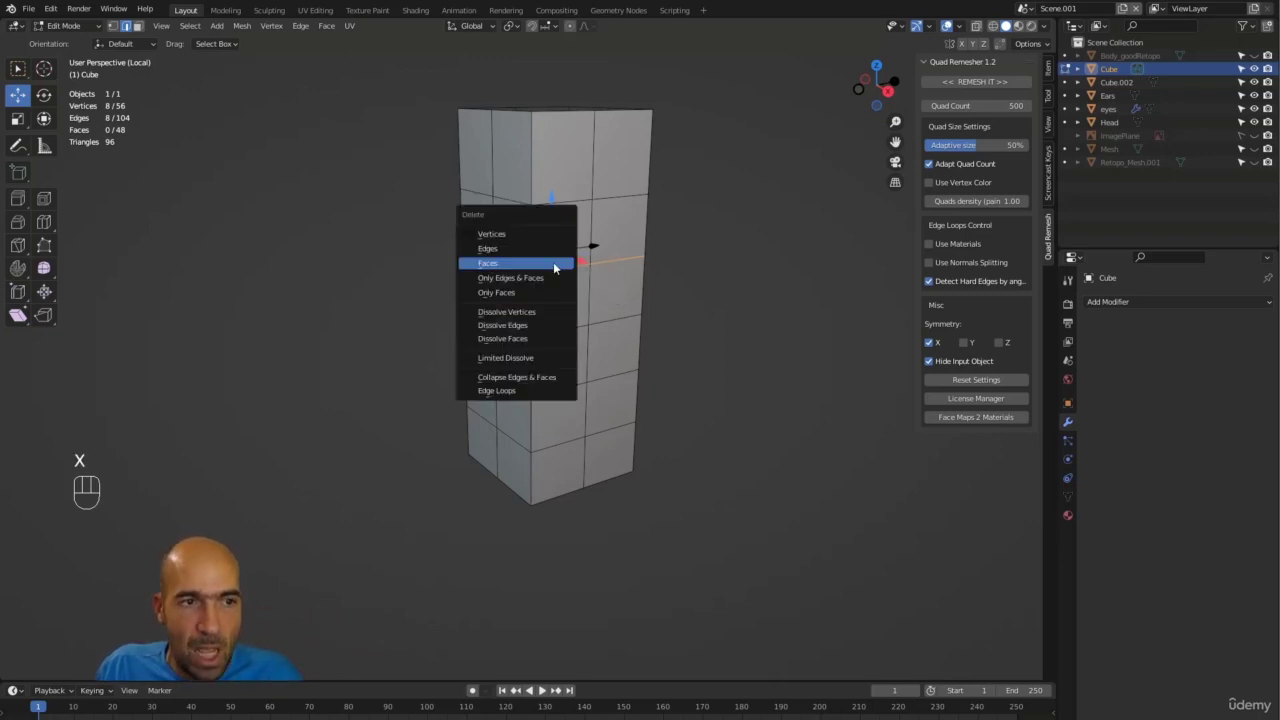
pyautogui.click(501, 249)
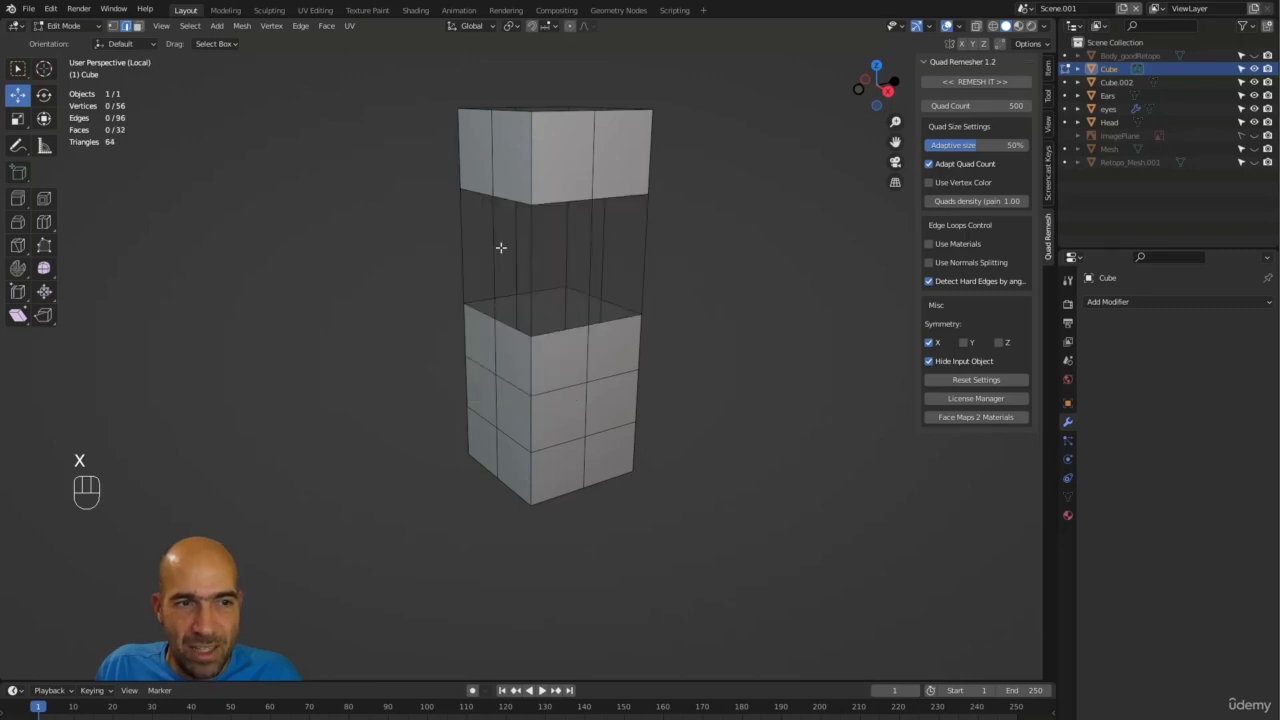
pyautogui.keyDown('alt'); pyautogui.moveTo(562, 260); pyautogui.dragTo(634, 274); pyautogui.keyUp('alt')
pyautogui.hotkey('ctrl', 'z')
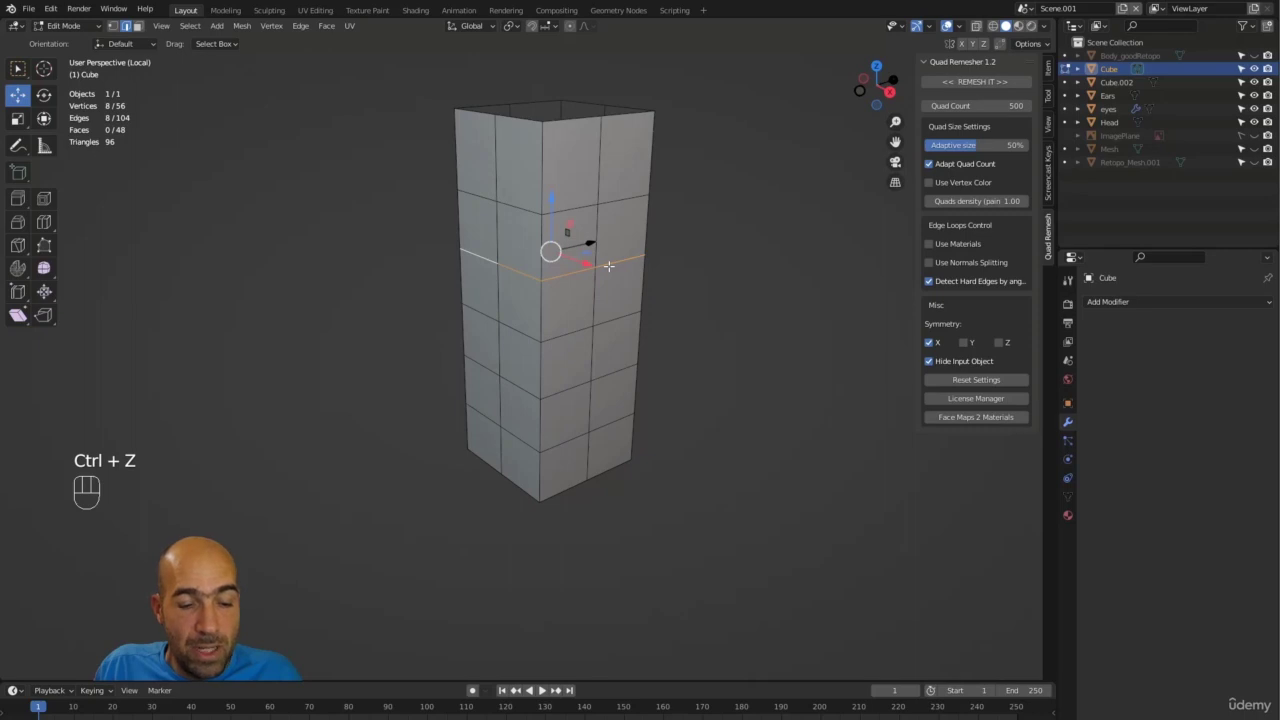
# Step: Try dissolving the edges of the second horizontal edge loop, then undo the dissolve
pyautogui.press('x')
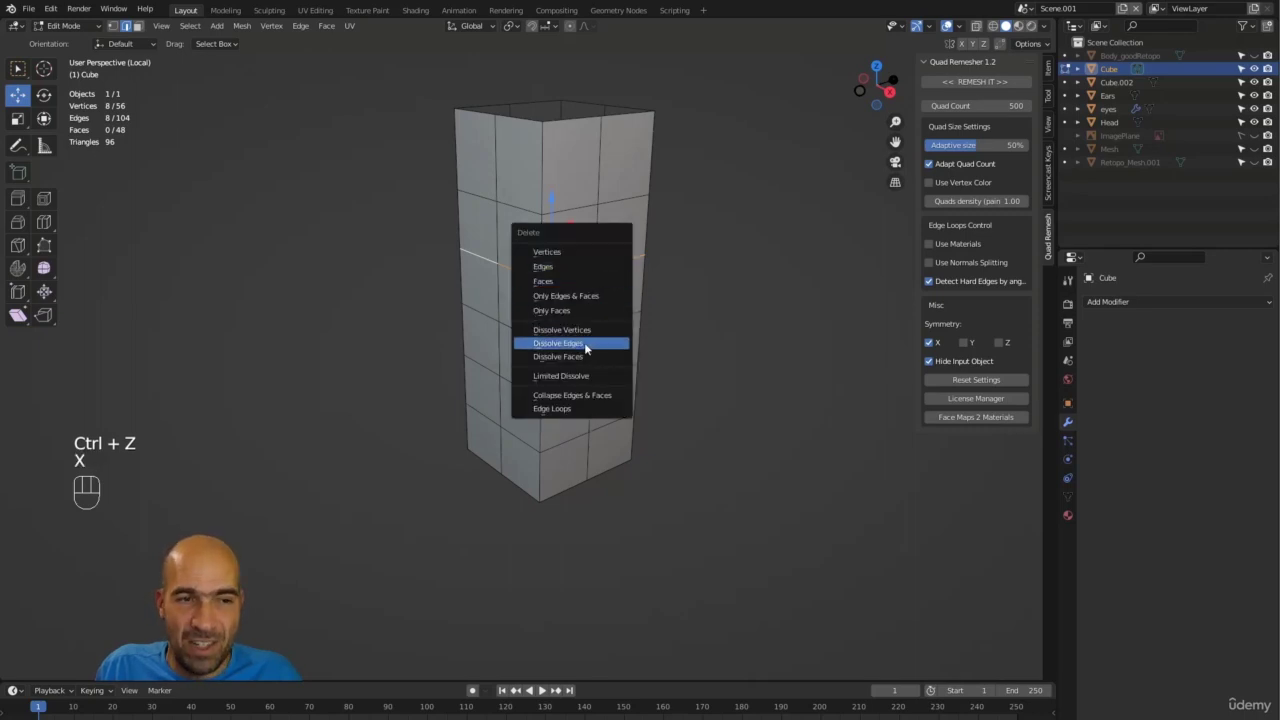
pyautogui.click(586, 347)
pyautogui.moveTo(677, 297)
pyautogui.keyDown('alt'); pyautogui.mouseDown()
pyautogui.moveTo(749, 294)
pyautogui.moveTo(645, 293)
pyautogui.moveTo(686, 286)
pyautogui.moveTo(680, 297)
pyautogui.mouseUp(); pyautogui.keyUp('alt')
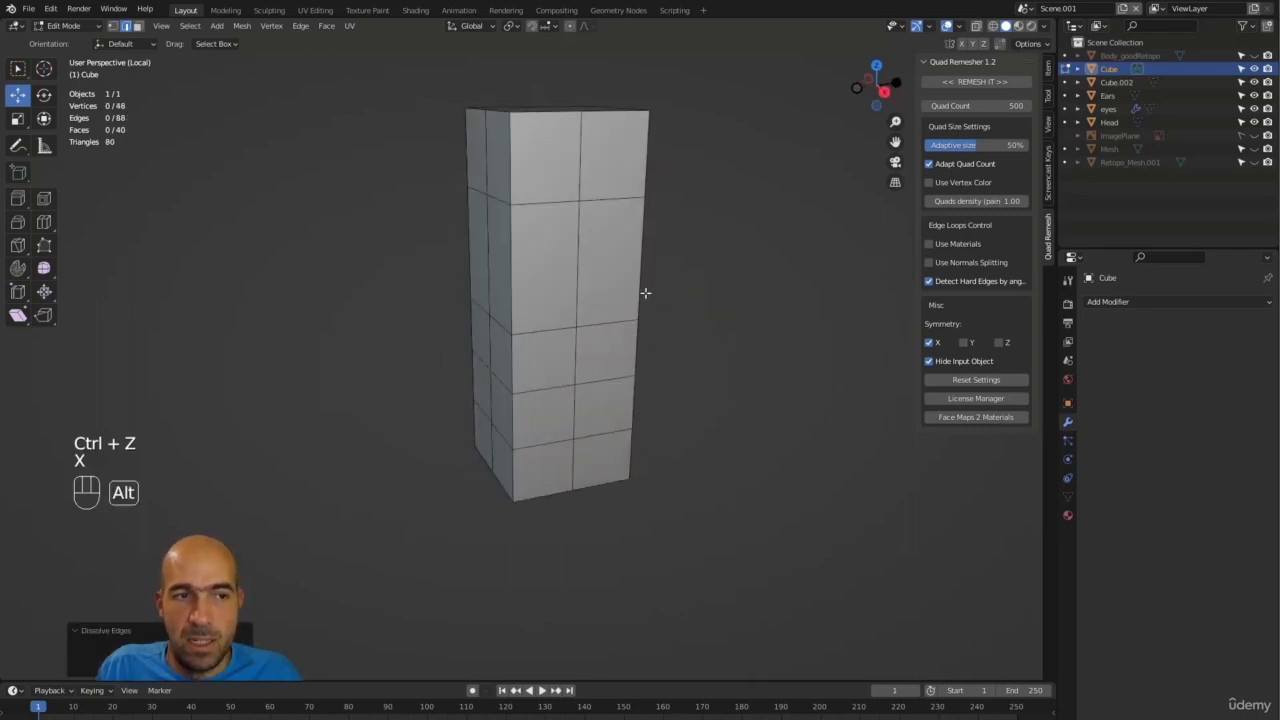
pyautogui.hotkey('ctrl', 'z')
pyautogui.click(680, 287)
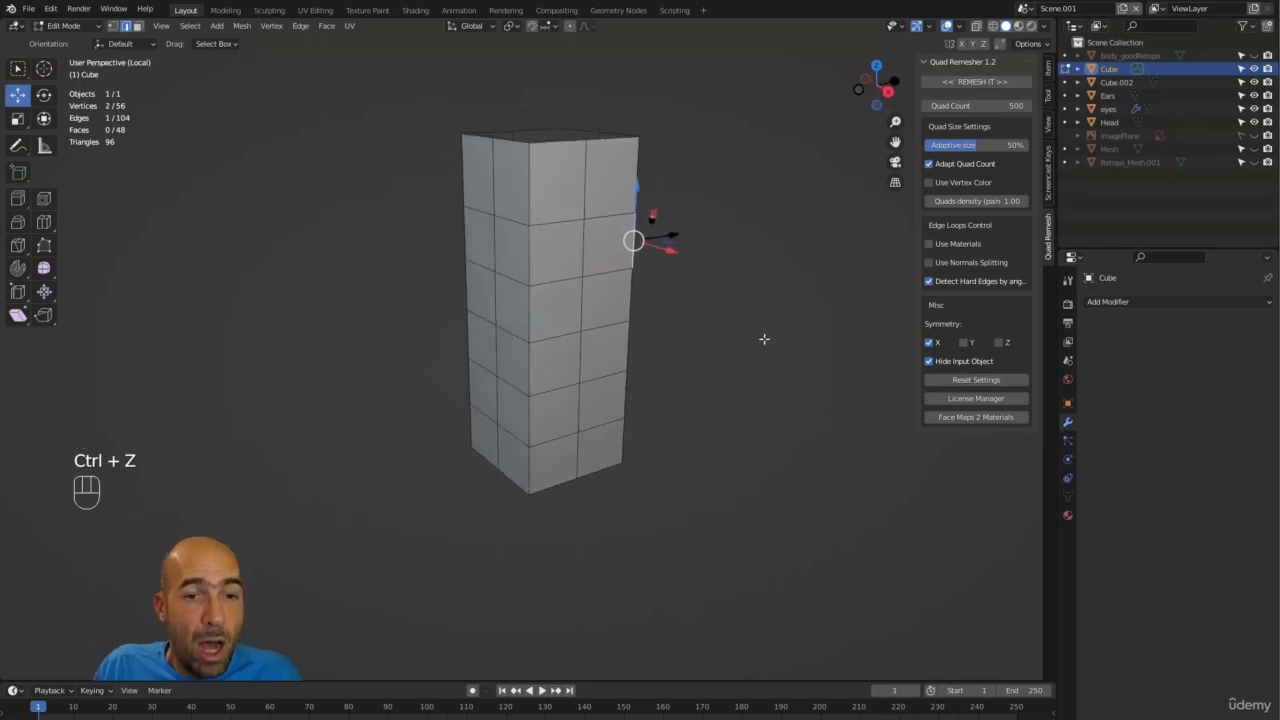
# Step: Leave local view and add a Shrinkwrap modifier to the block, with the body mesh Cube.002 as target
pyautogui.press('/')
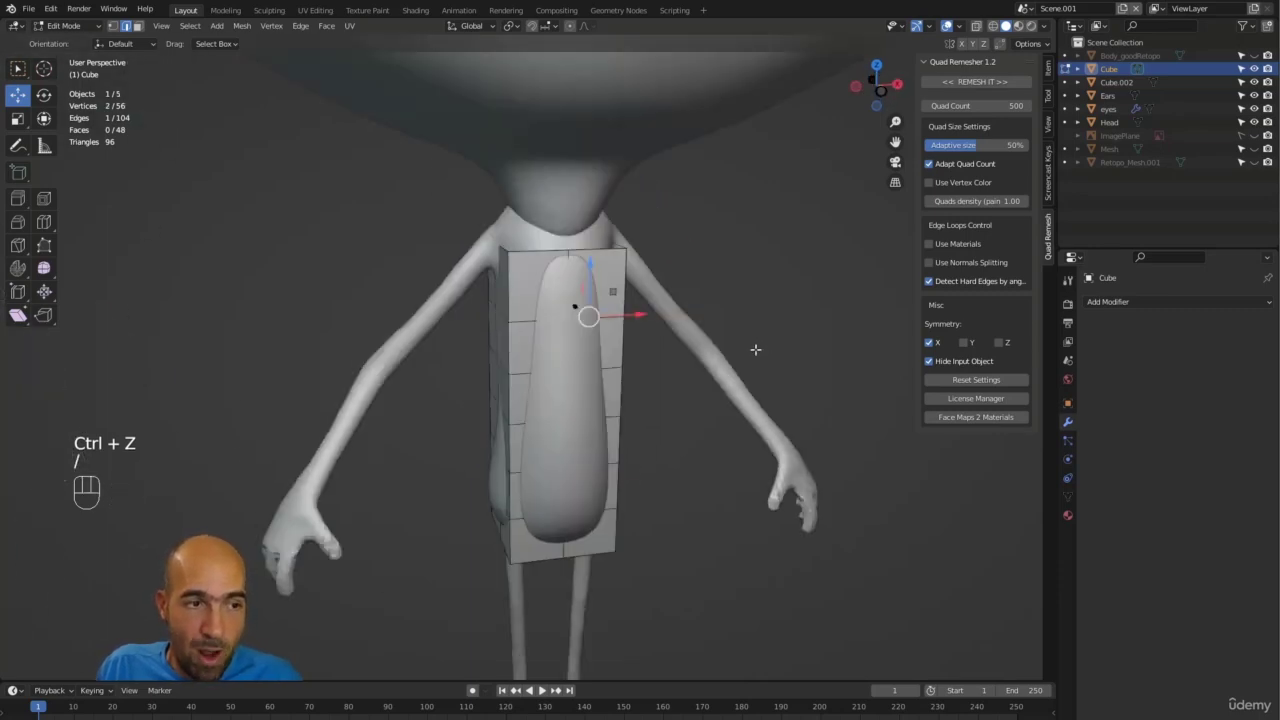
pyautogui.keyDown('alt'); pyautogui.moveTo(726, 323); pyautogui.dragTo(763, 316); pyautogui.keyUp('alt')
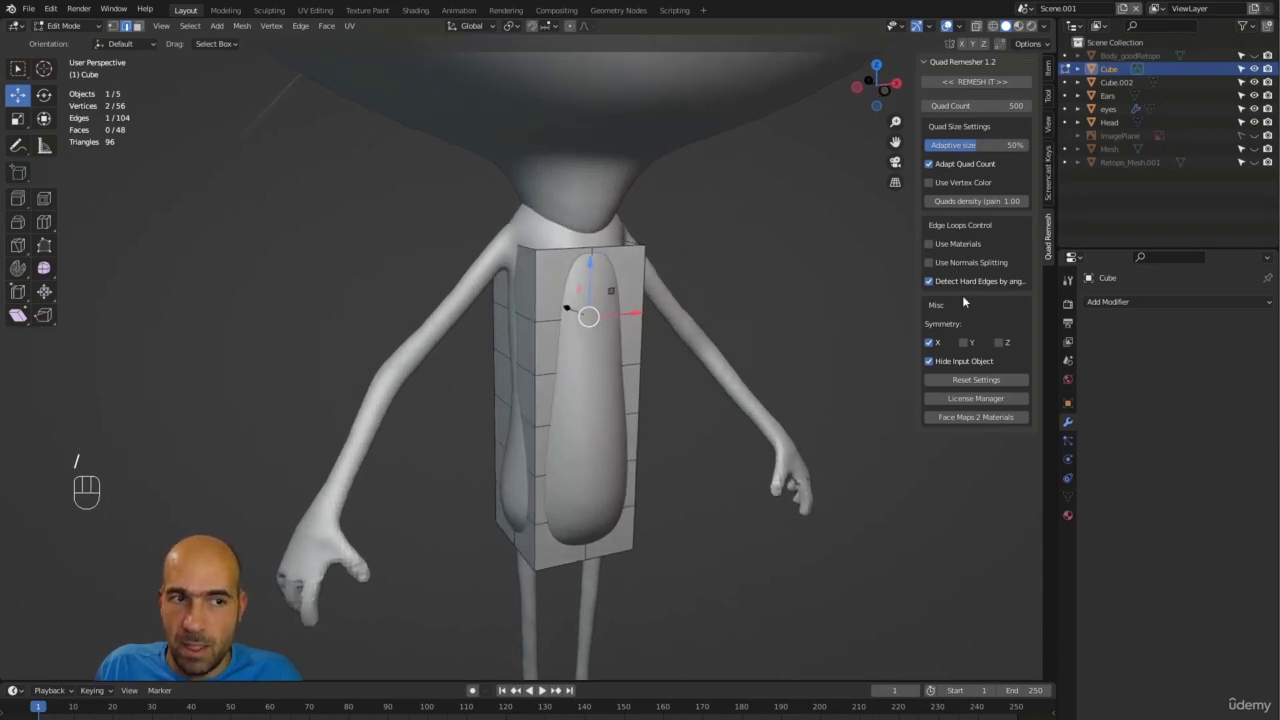
pyautogui.click(1132, 302)
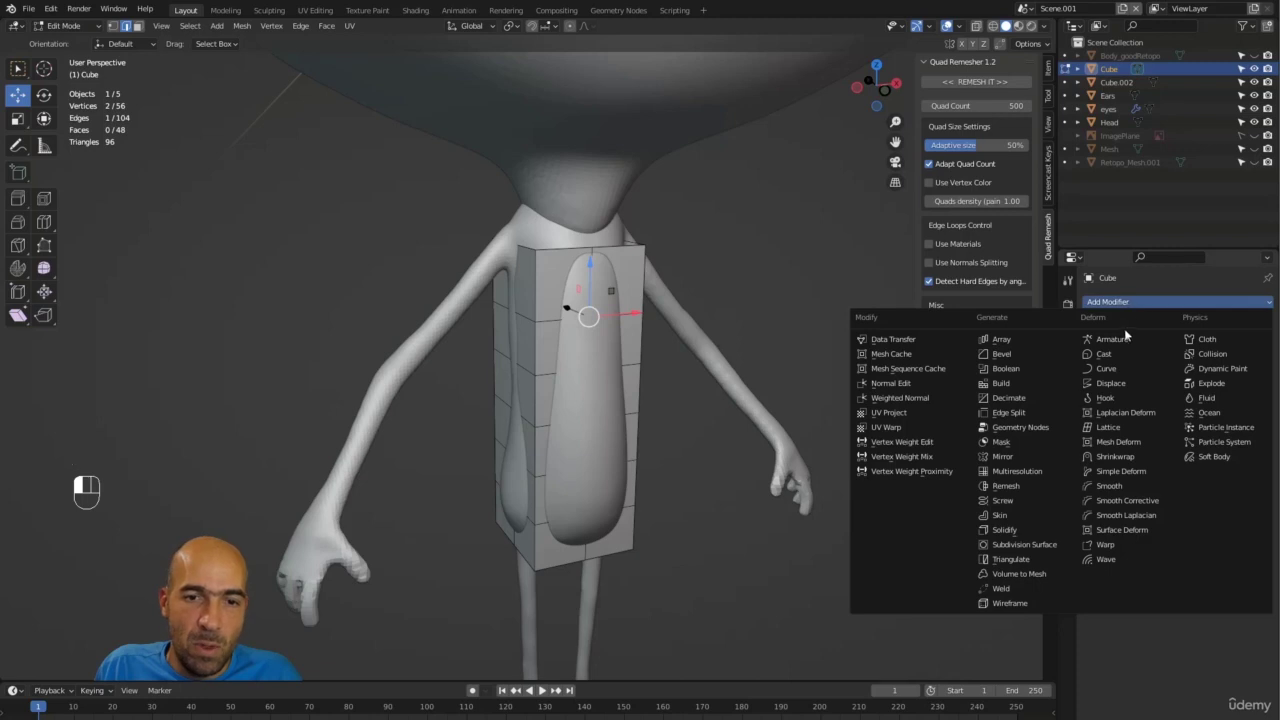
pyautogui.click(1128, 457)
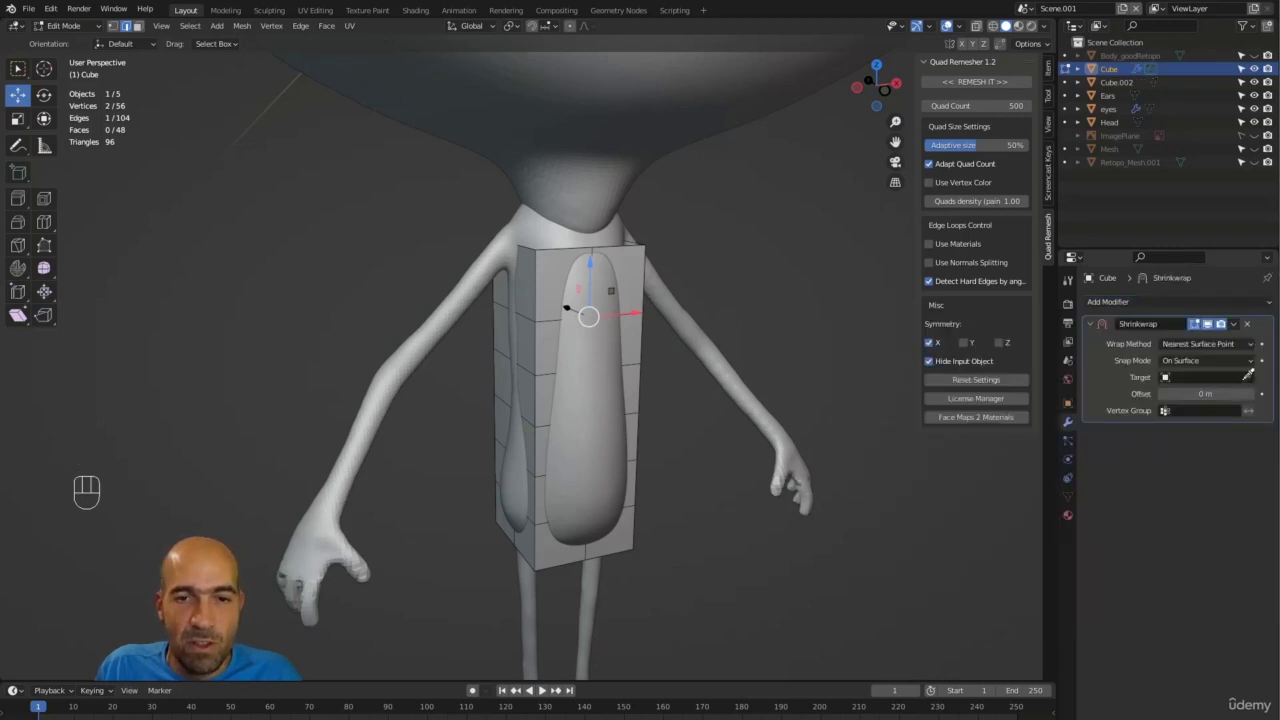
pyautogui.click(1248, 375)
pyautogui.click(592, 222)
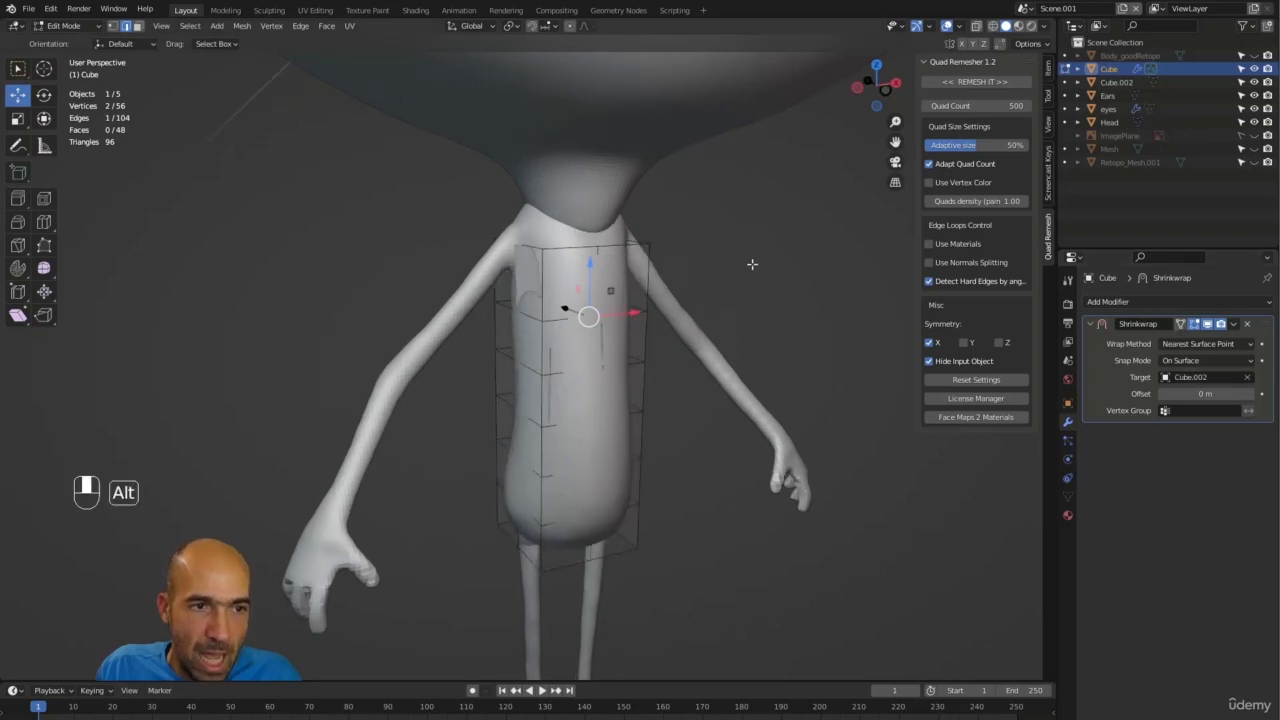
pyautogui.moveTo(752, 264)
pyautogui.keyDown('alt'); pyautogui.mouseDown()
pyautogui.moveTo(783, 266)
pyautogui.moveTo(686, 237)
pyautogui.moveTo(646, 240)
pyautogui.moveTo(763, 251)
pyautogui.moveTo(766, 274)
pyautogui.moveTo(797, 277)
pyautogui.moveTo(749, 257)
pyautogui.moveTo(760, 277)
pyautogui.moveTo(740, 269)
pyautogui.mouseUp(); pyautogui.keyUp('alt')
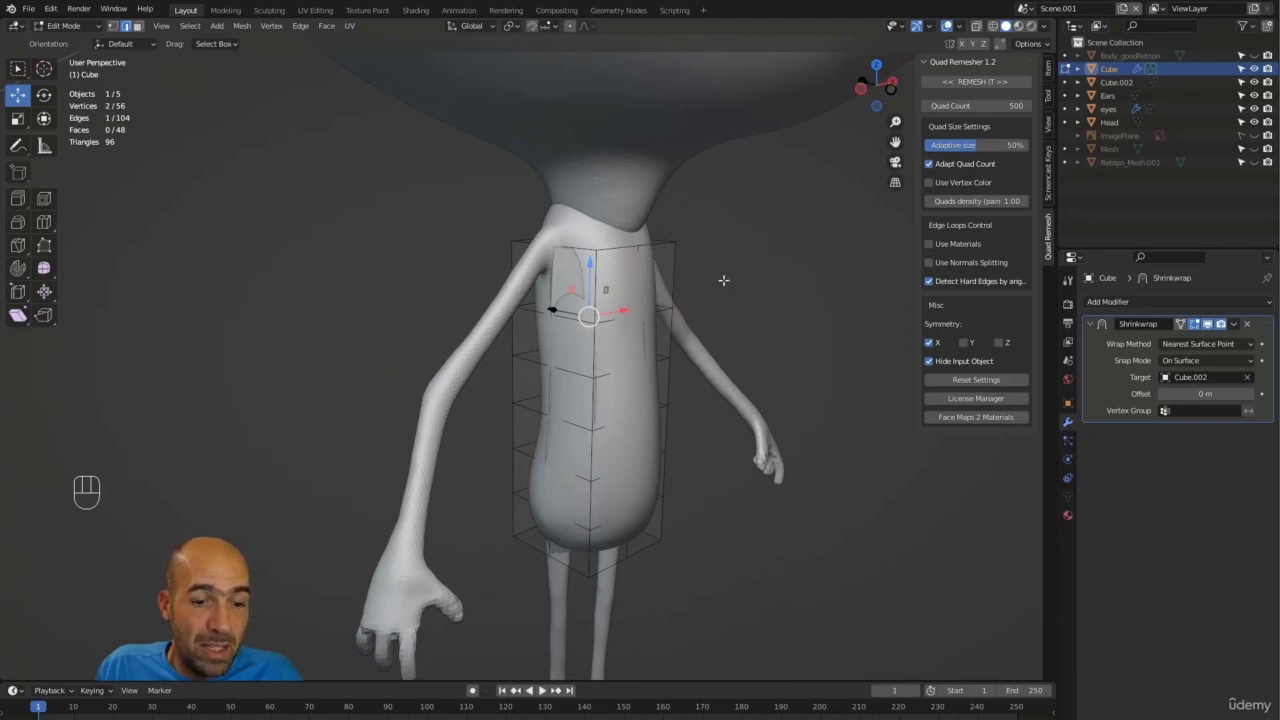
# Step: Isolate the wrapped block in local view and apply its Shrinkwrap modifier in Object Mode
pyautogui.press('/')
pyautogui.keyDown('alt'); pyautogui.moveTo(720, 283); pyautogui.dragTo(745, 275); pyautogui.keyUp('alt')
pyautogui.click(1231, 326)
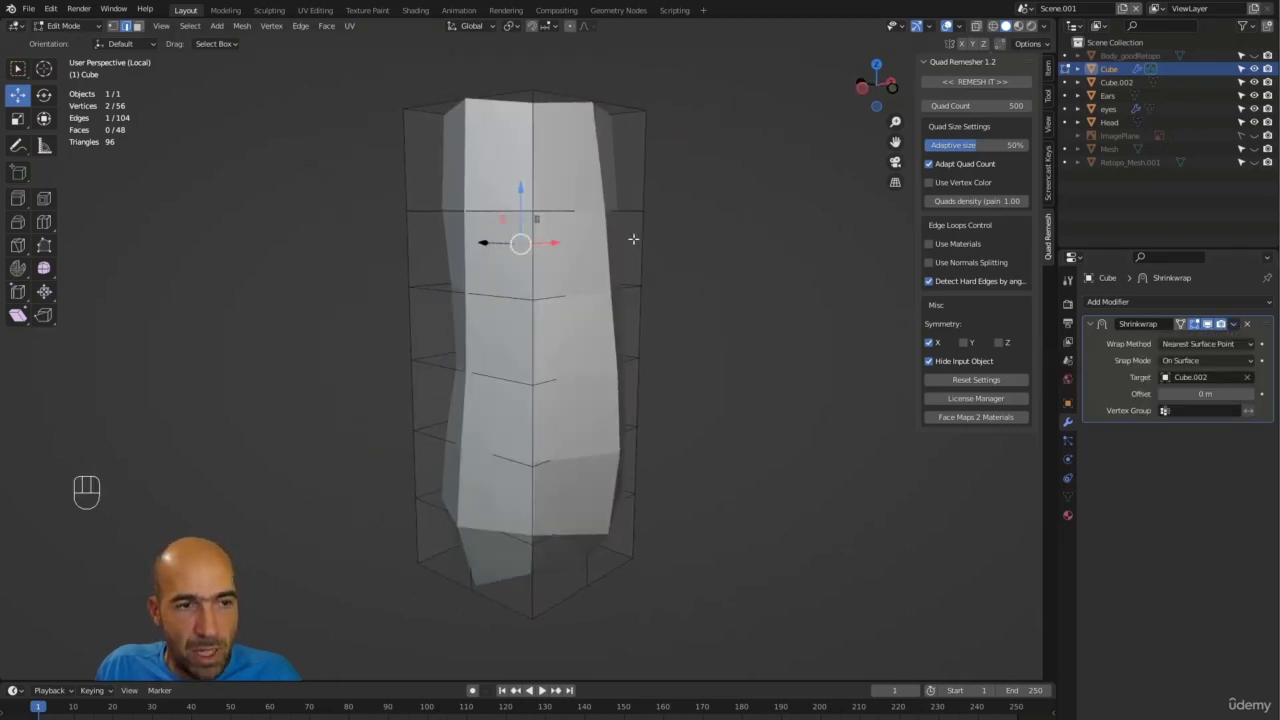
pyautogui.press('Tab')
pyautogui.click(1233, 323)
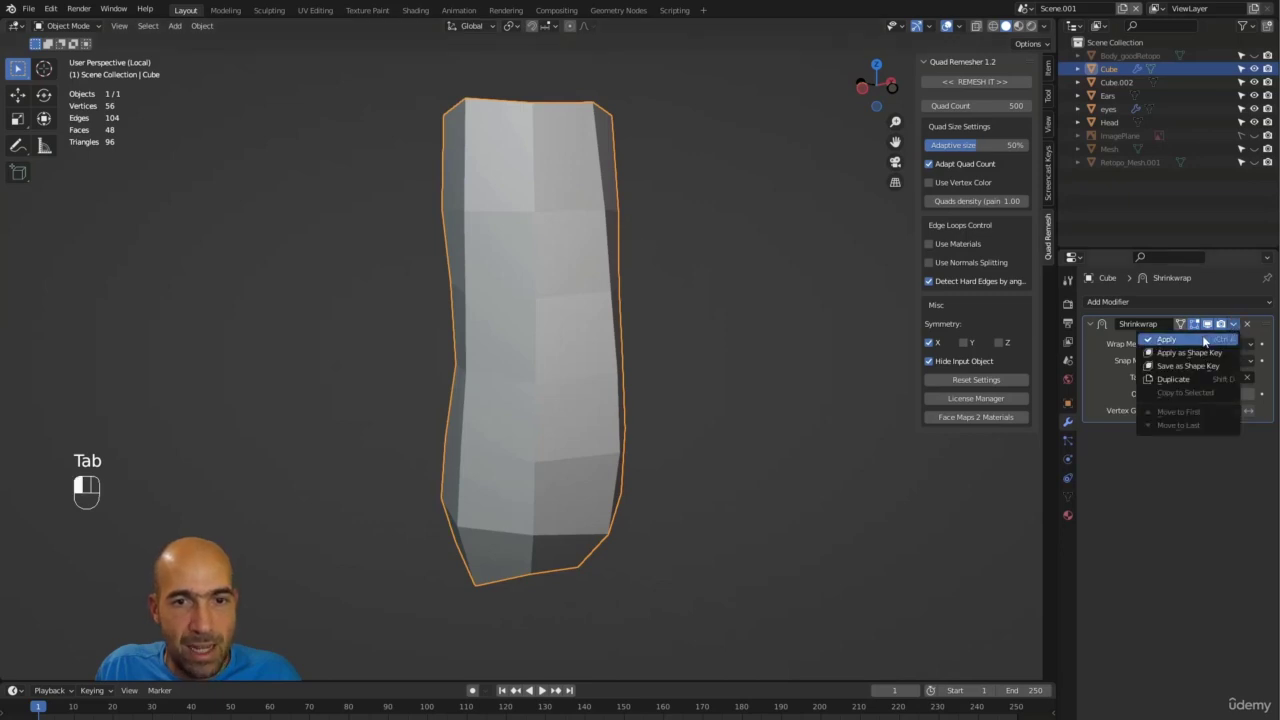
pyautogui.click(1195, 340)
pyautogui.keyDown('alt'); pyautogui.moveTo(690, 305); pyautogui.dragTo(734, 371); pyautogui.keyUp('alt')
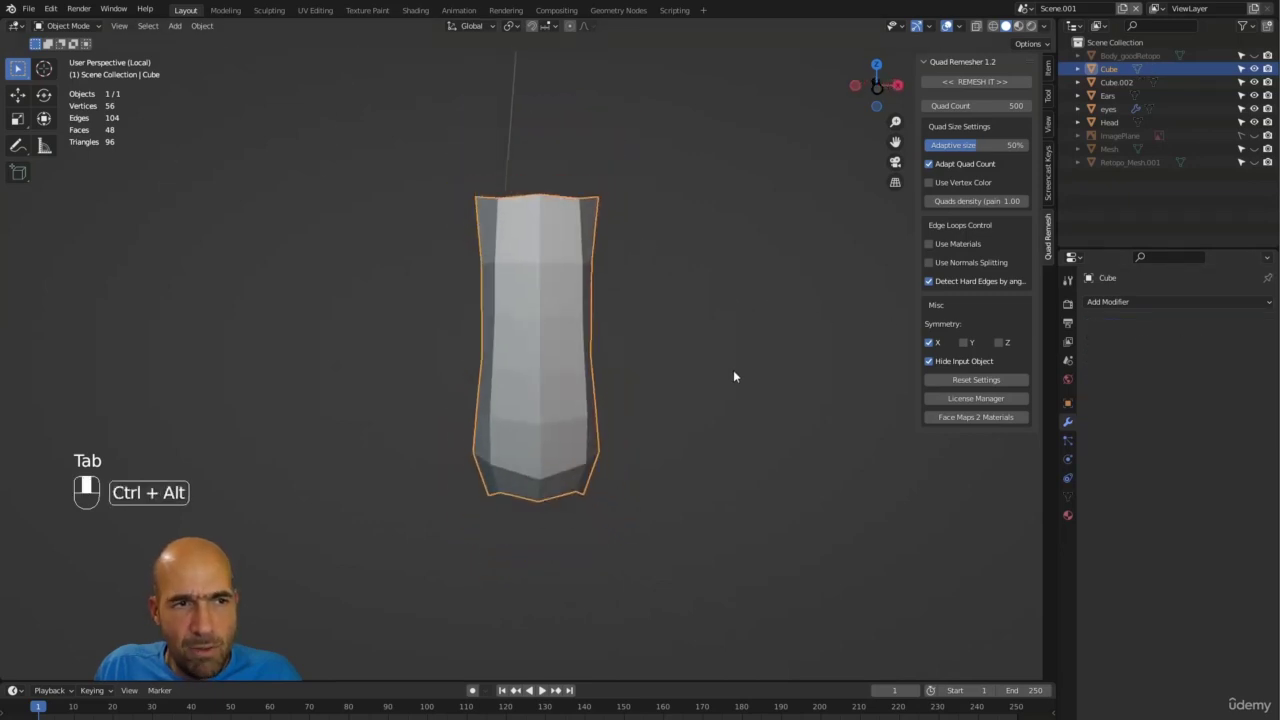
# Step: Check the wrapped mesh against the whole character, then isolate it again in Edit Mode
pyautogui.press('KP_Divide')
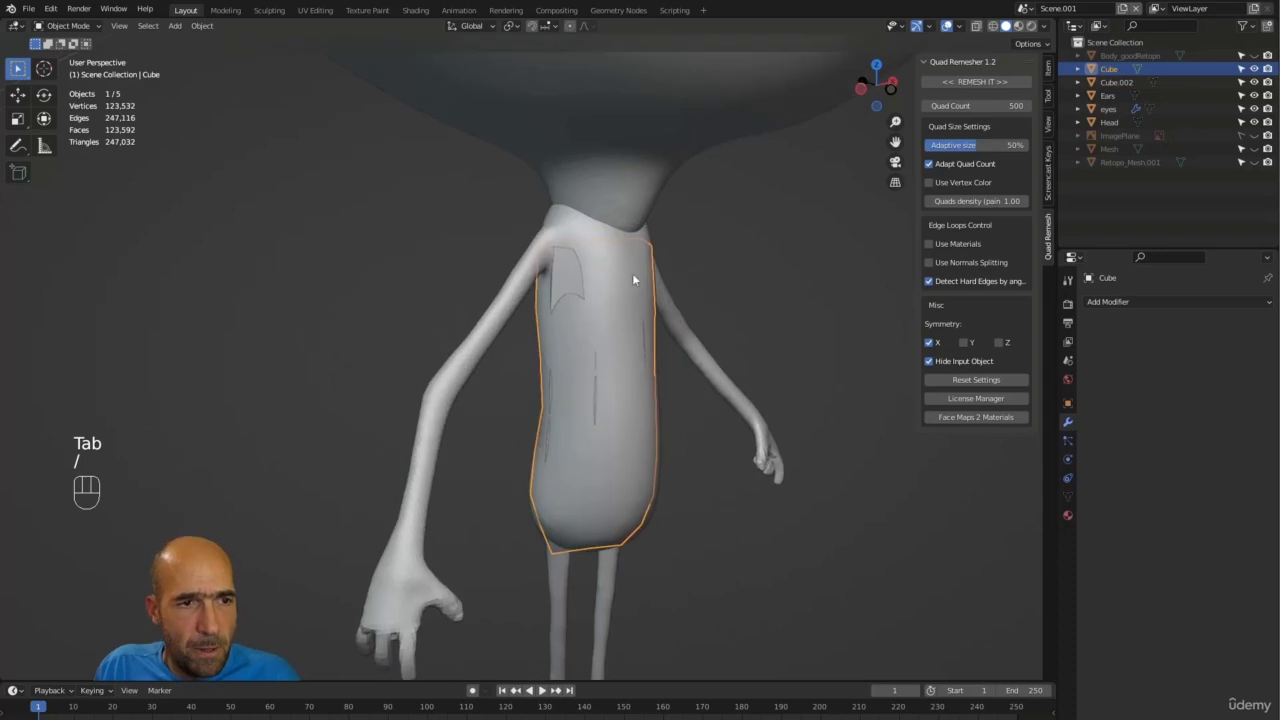
pyautogui.keyDown('alt'); pyautogui.moveTo(632, 273); pyautogui.dragTo(720, 226); pyautogui.keyUp('alt')
pyautogui.press('Tab')
pyautogui.press('/')
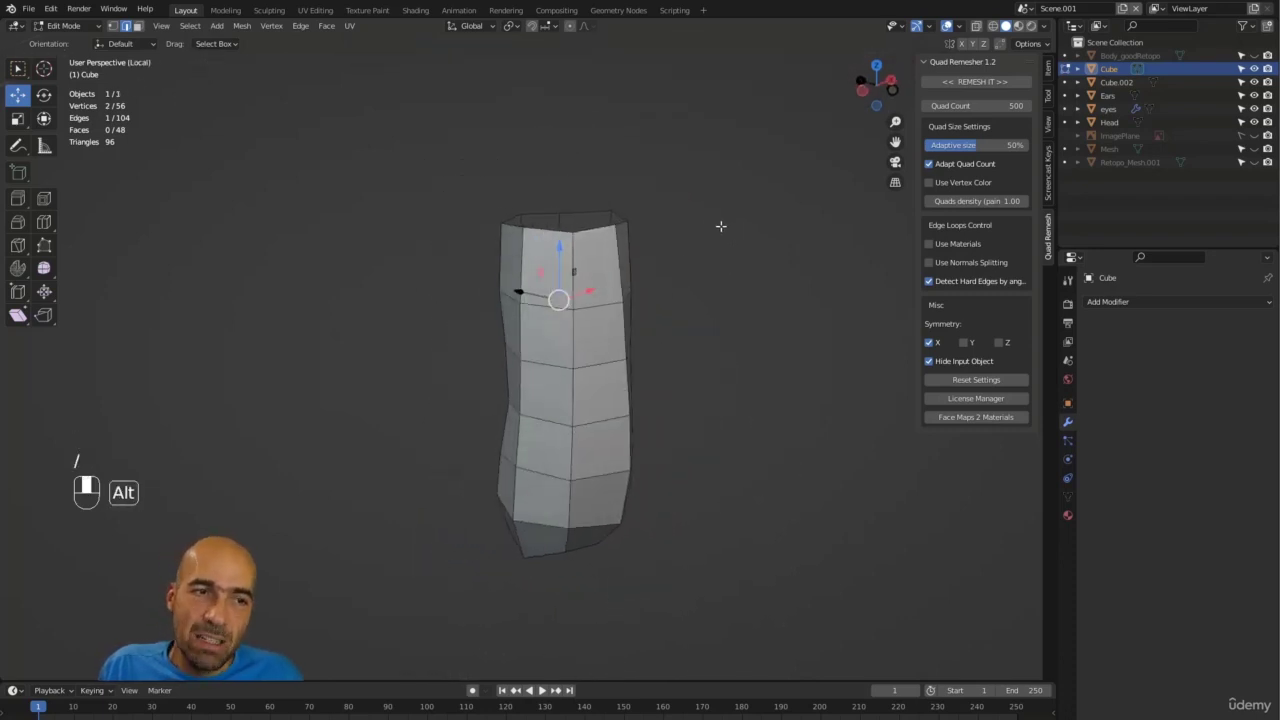
# Step: Select all of the isolated wrapped mesh and try resizing it along its normals with Shrink/Fatten
pyautogui.click(1104, 302)
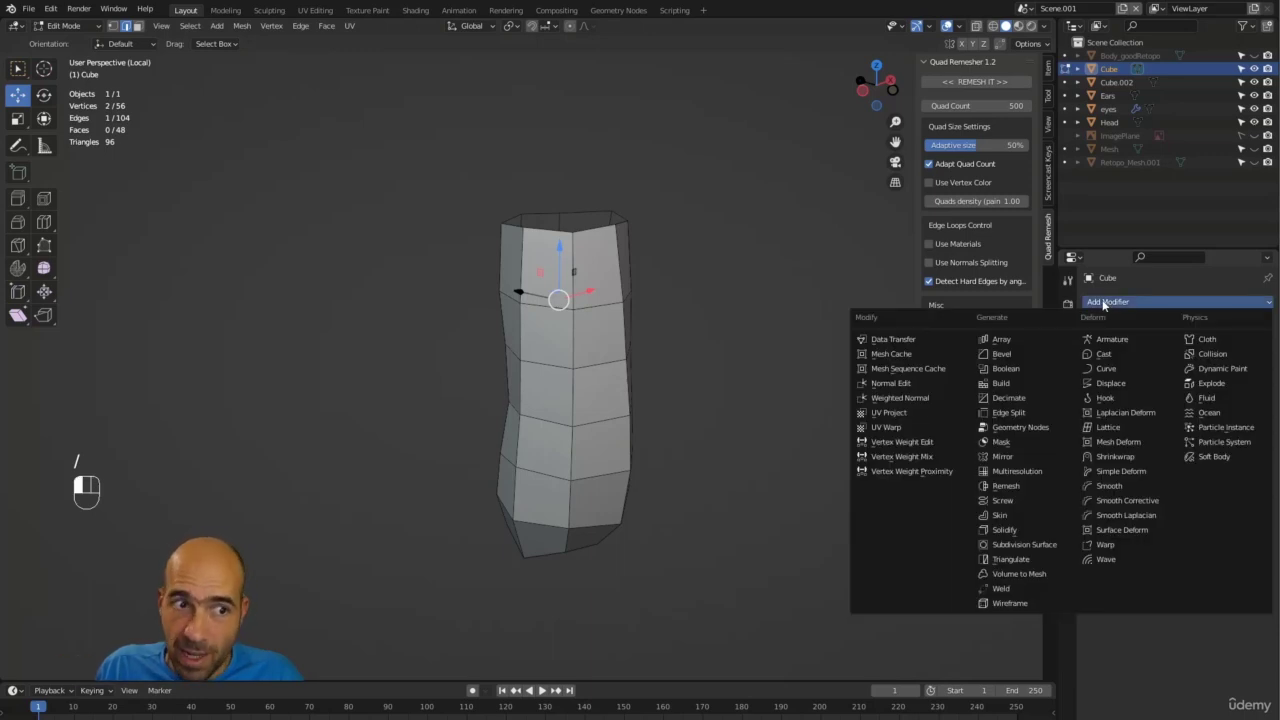
pyautogui.keyDown('alt'); pyautogui.moveTo(697, 234); pyautogui.dragTo(679, 228); pyautogui.keyUp('alt')
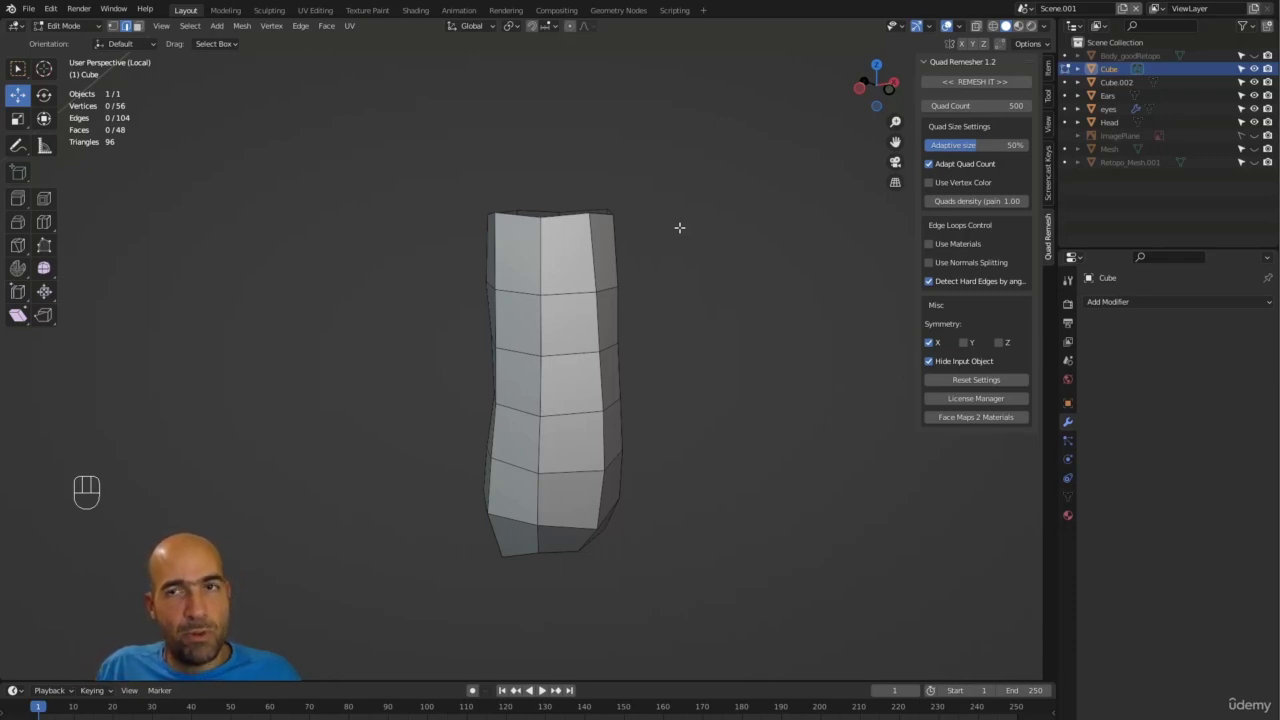
pyautogui.press('a')
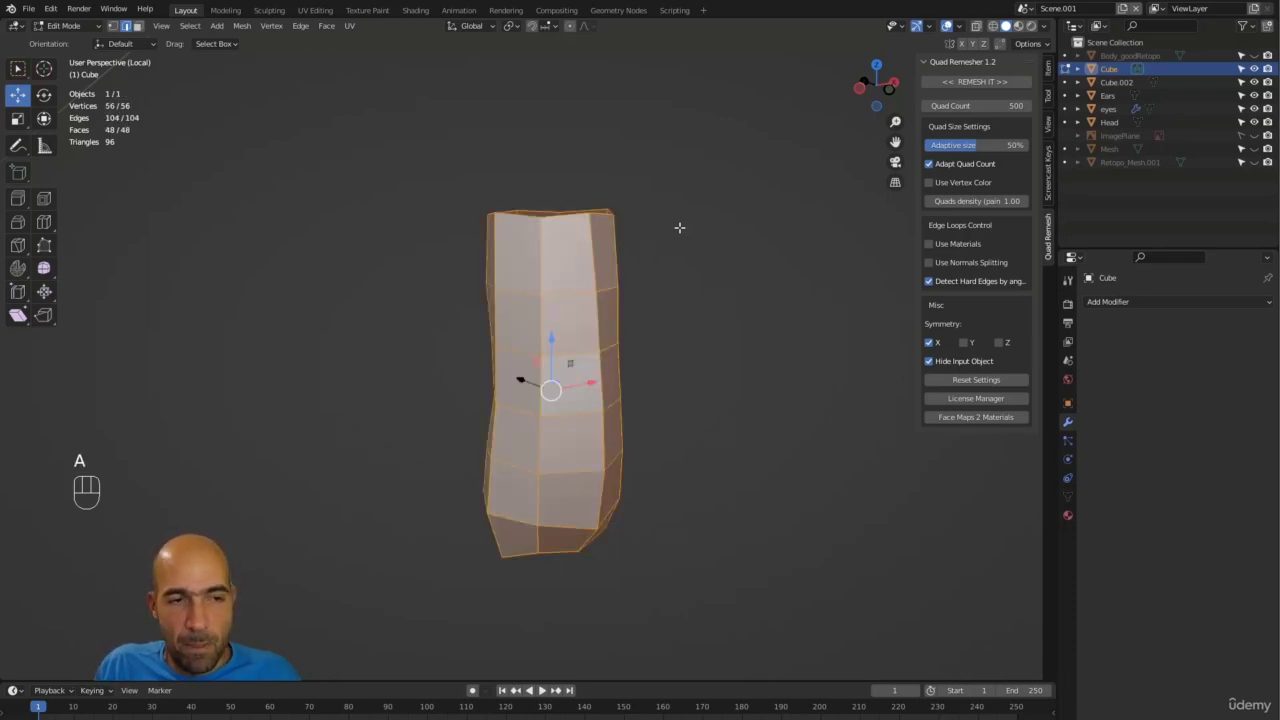
pyautogui.hotkey('alt', 's')
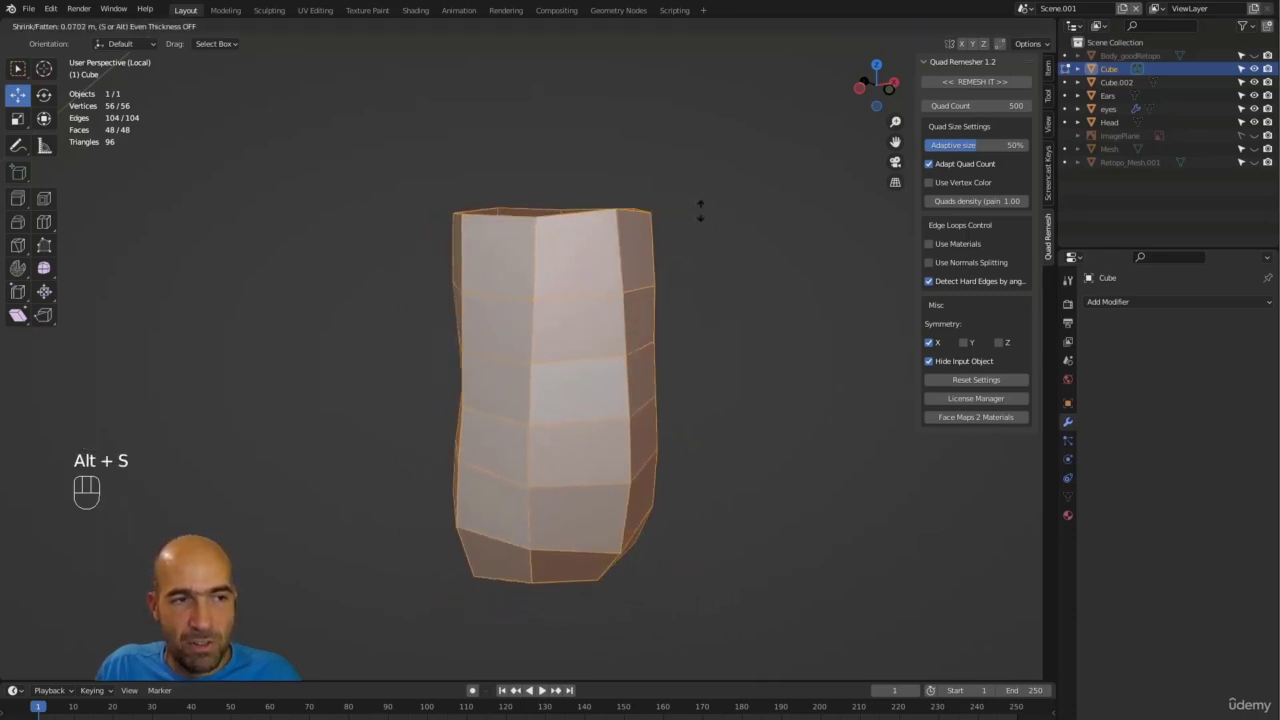
pyautogui.click(695, 224)
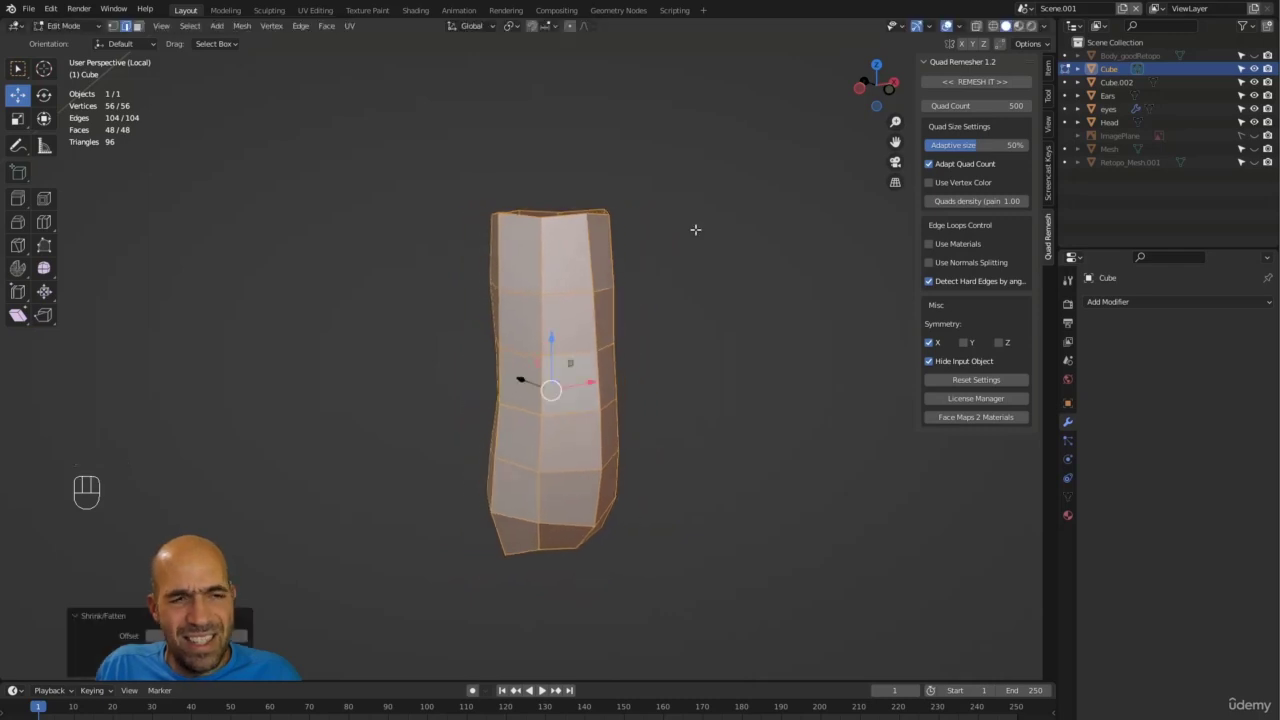
# Step: Leave local view and fatten the whole mesh outward by about 0.03 m around the character's torso
pyautogui.keyDown('alt'); pyautogui.moveTo(726, 266); pyautogui.dragTo(661, 263); pyautogui.keyUp('alt')
pyautogui.press('/')
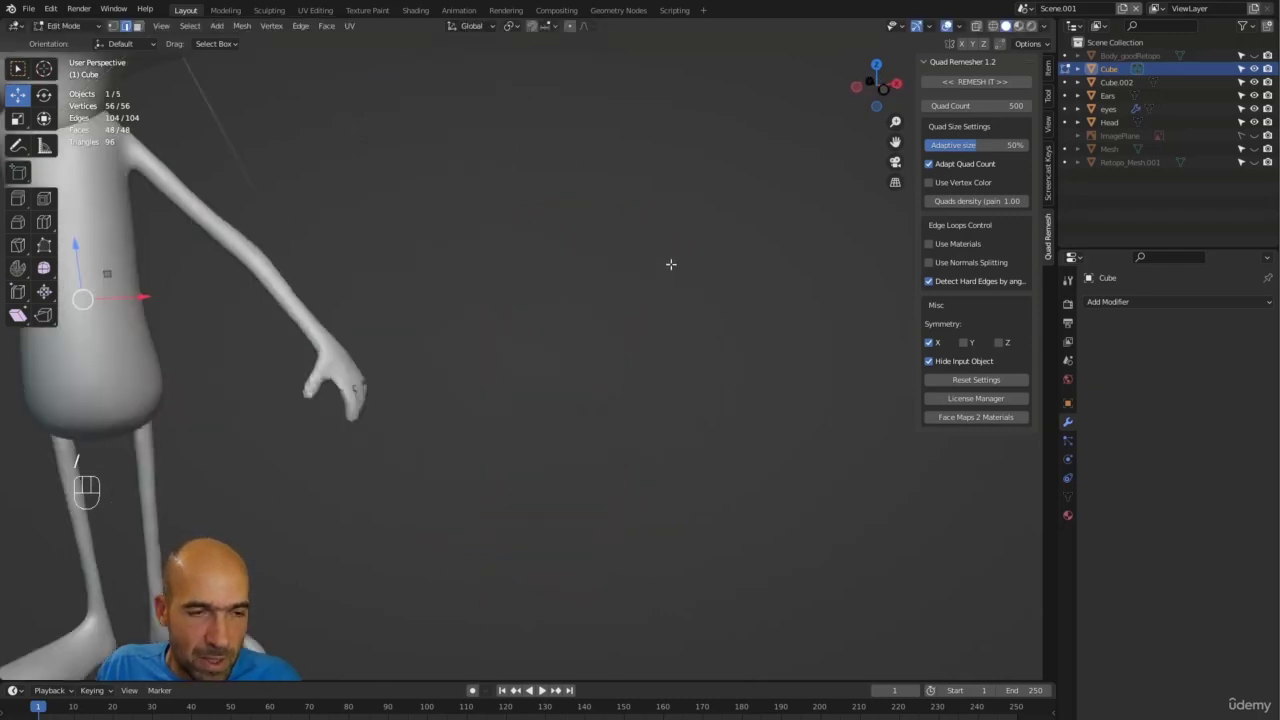
pyautogui.hotkey('alt', 's')
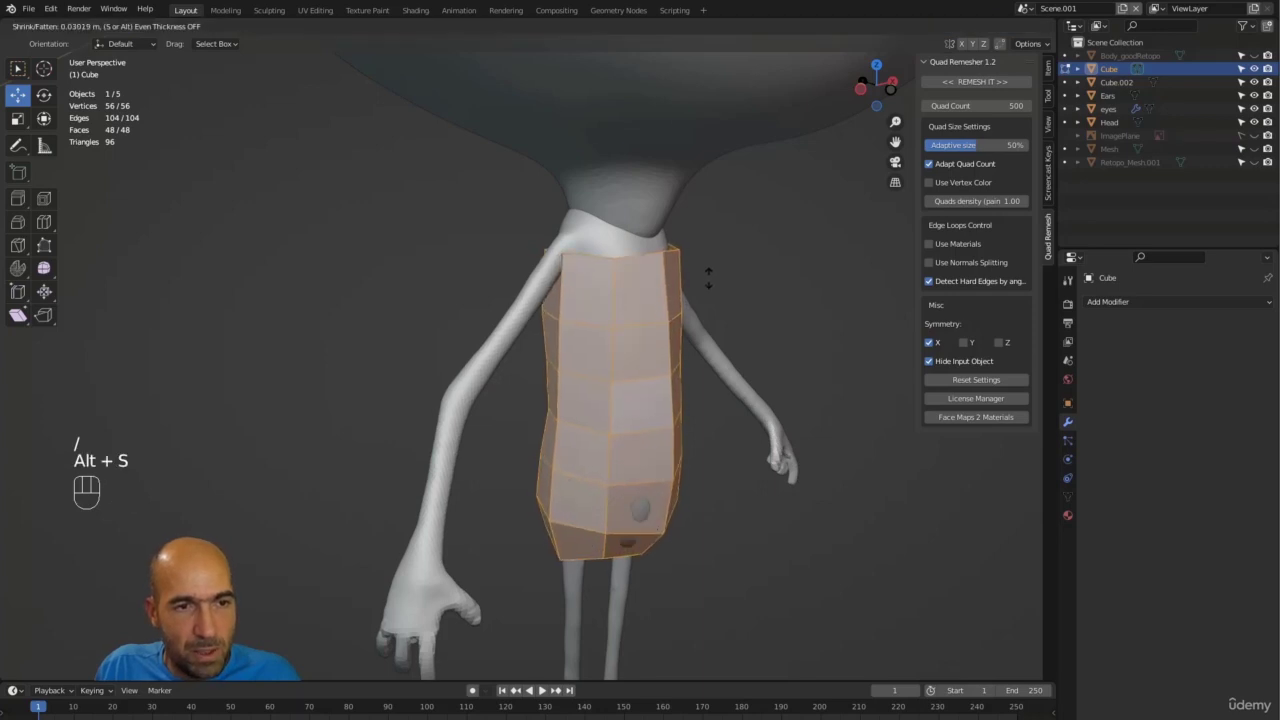
pyautogui.click(708, 278)
pyautogui.keyDown('alt'); pyautogui.moveTo(732, 270); pyautogui.dragTo(566, 269); pyautogui.keyUp('alt')
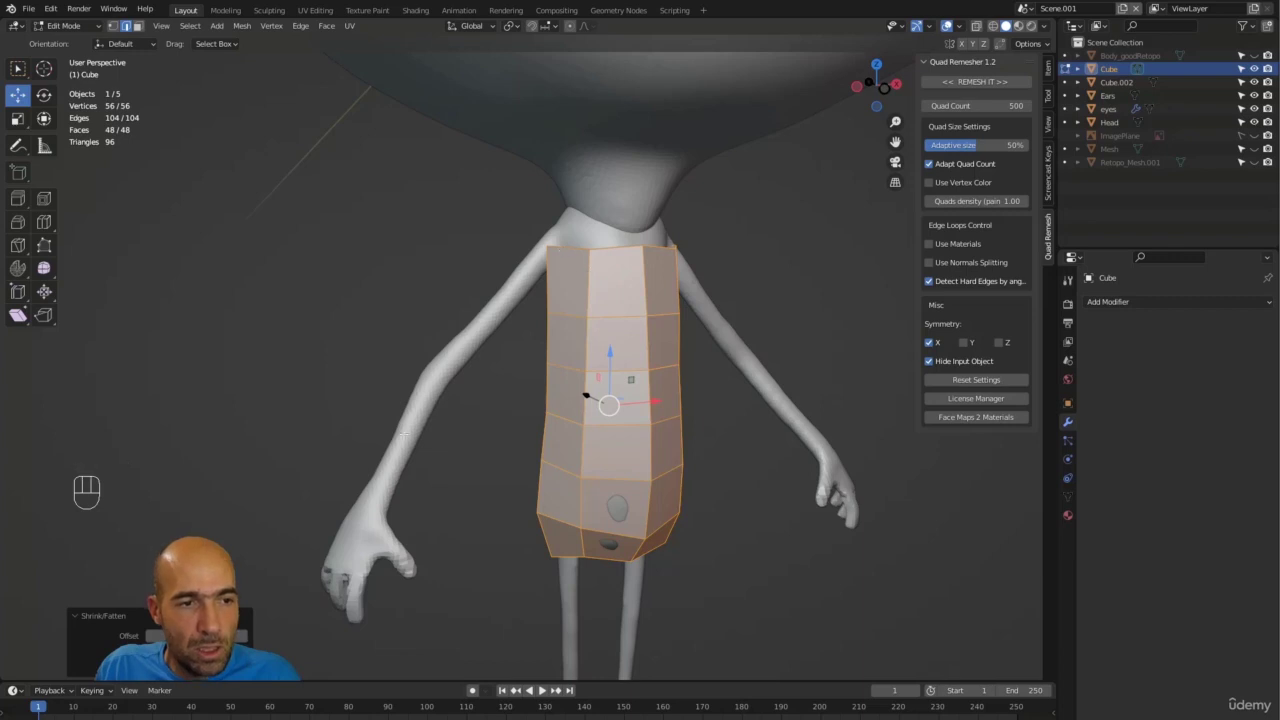
pyautogui.keyDown('alt'); pyautogui.moveTo(549, 220); pyautogui.dragTo(609, 320); pyautogui.keyUp('alt')
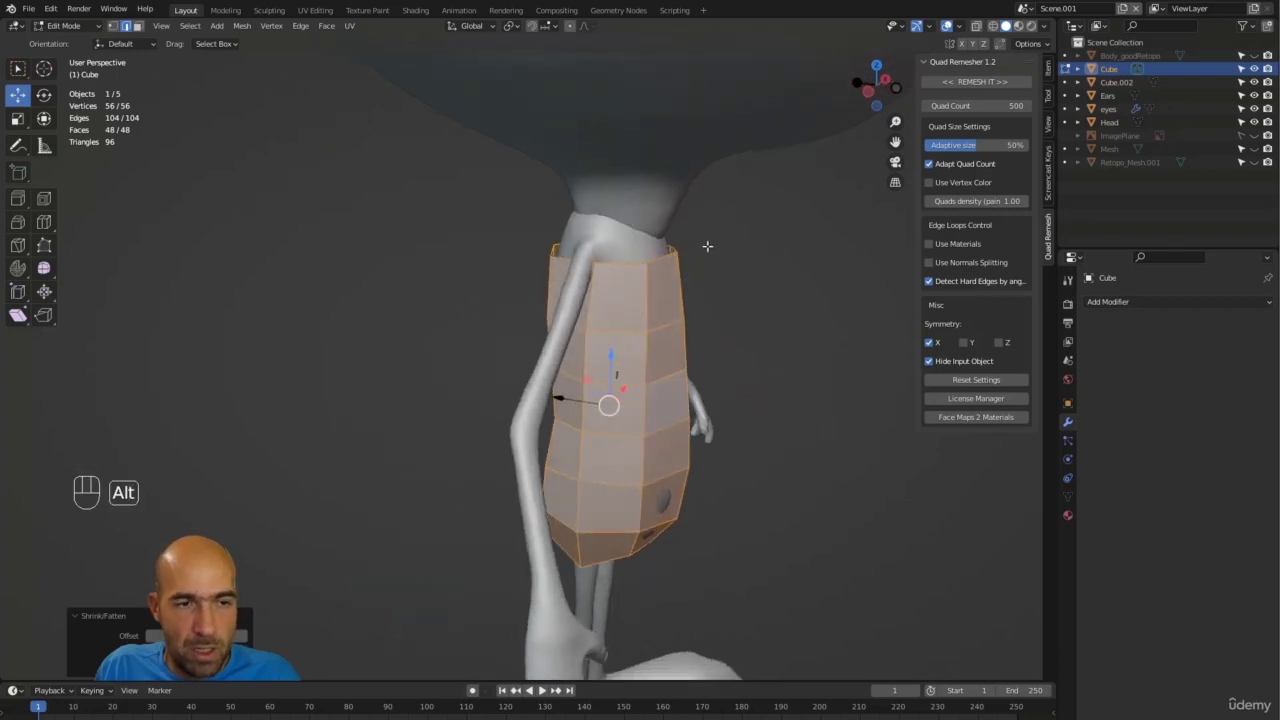
pyautogui.keyDown('alt'); pyautogui.moveTo(707, 246); pyautogui.dragTo(739, 192); pyautogui.keyUp('alt')
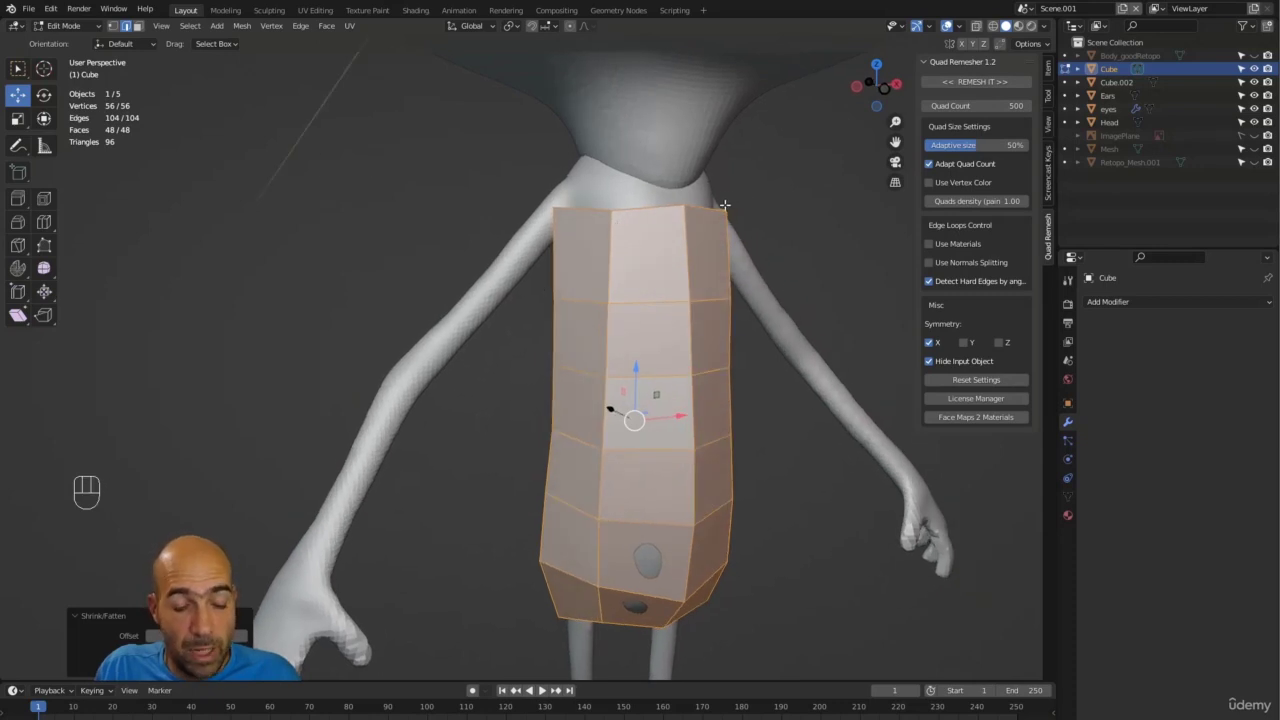
# Step: Add a horizontal loop cut through the top band of the torso mesh, slid up to just above the arm joint
pyautogui.doubleClick(647, 210)
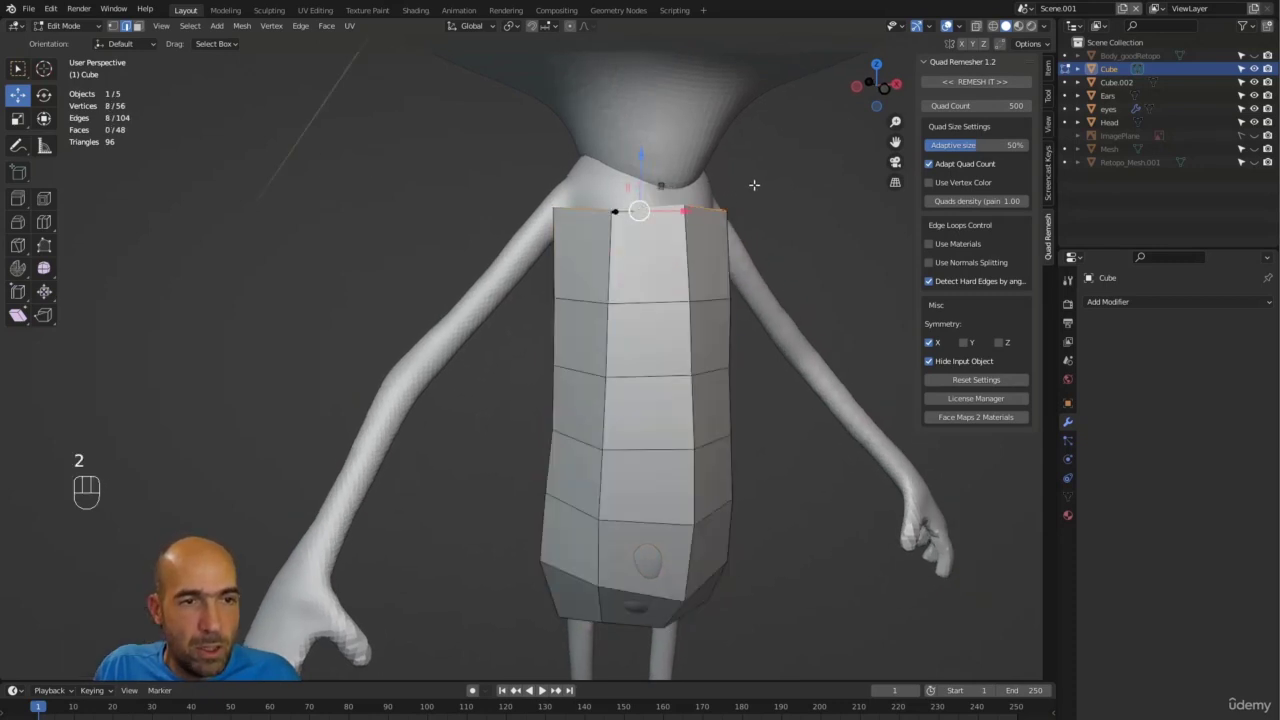
pyautogui.keyDown('alt'); pyautogui.moveTo(754, 186); pyautogui.dragTo(646, 195); pyautogui.keyUp('alt')
pyautogui.keyDown('alt'); pyautogui.moveTo(723, 258); pyautogui.dragTo(670, 296); pyautogui.keyUp('alt')
pyautogui.click(669, 296)
pyautogui.hotkey('ctrl', 'r')
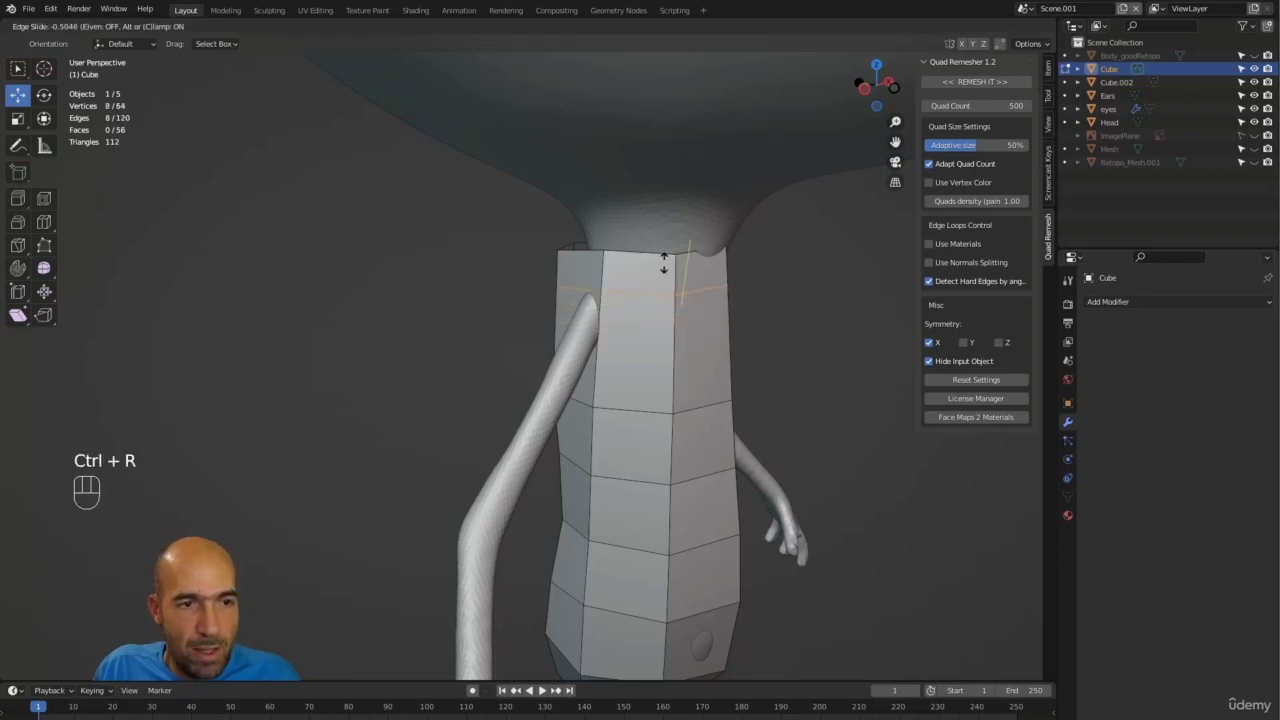
pyautogui.click(663, 262)
pyautogui.keyDown('alt'); pyautogui.moveTo(663, 262); pyautogui.dragTo(730, 330); pyautogui.keyUp('alt')
# Step: Move the horizontal edge loop below the armpit upward, closer to the underside of the arm
pyautogui.keyDown('alt'); pyautogui.click(654, 409); pyautogui.keyUp('alt')
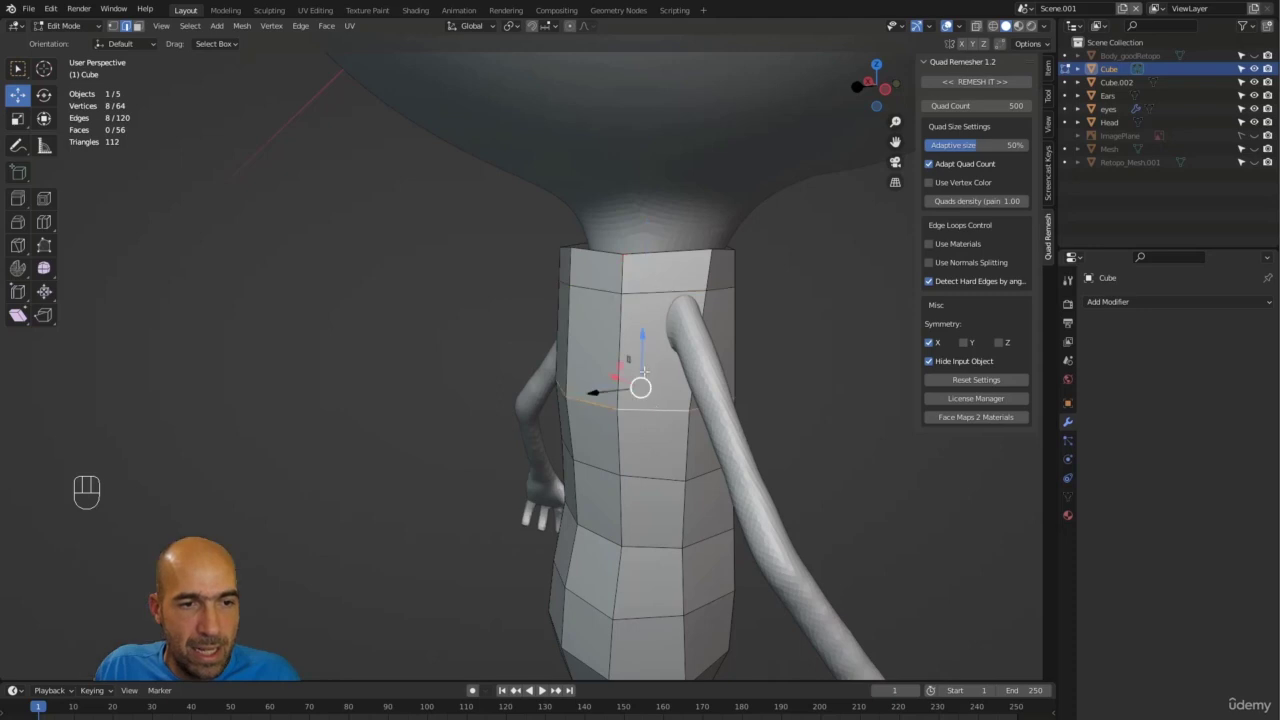
pyautogui.moveTo(640, 345); pyautogui.dragTo(560, 320)
pyautogui.keyDown('alt'); pyautogui.moveTo(647, 357); pyautogui.dragTo(641, 358, button='middle'); pyautogui.keyUp('alt')
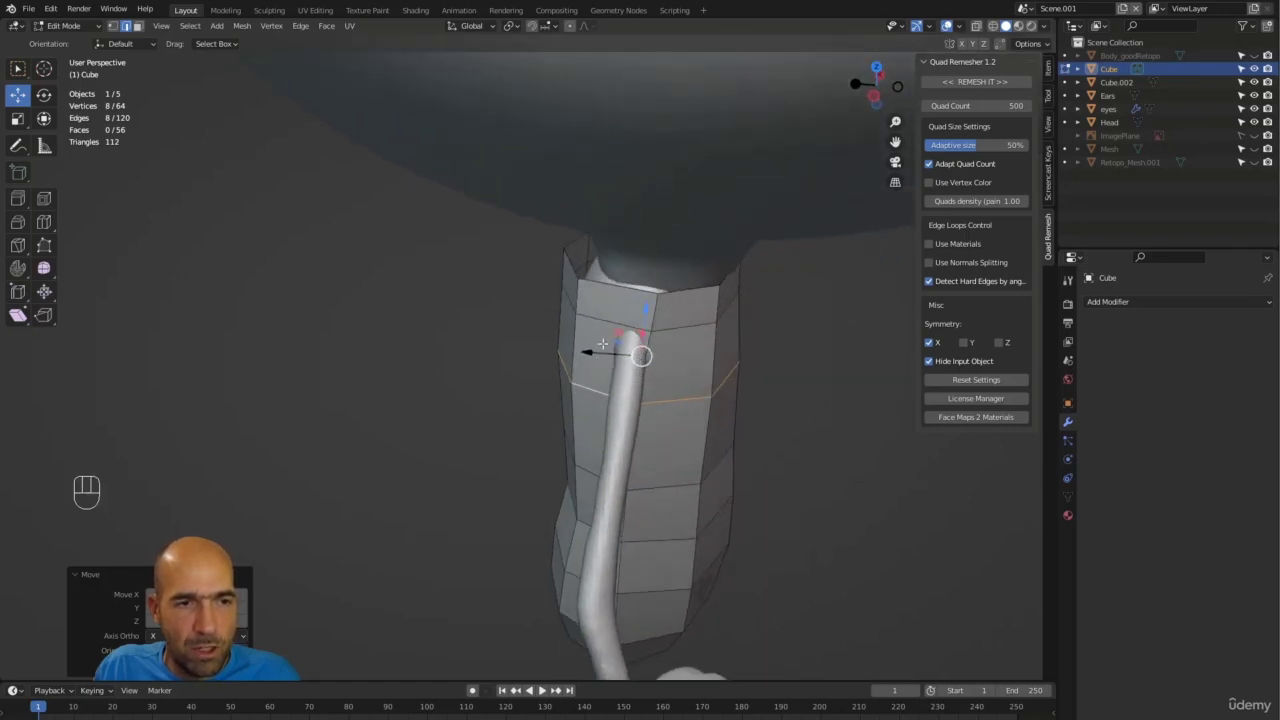
pyautogui.keyDown('alt'); pyautogui.moveTo(597, 372); pyautogui.dragTo(612, 369); pyautogui.keyUp('alt')
# Step: Extrude the torso's side face at the right arm in three segments down to the wrist, scaling down the first extrusion
pyautogui.press('3')
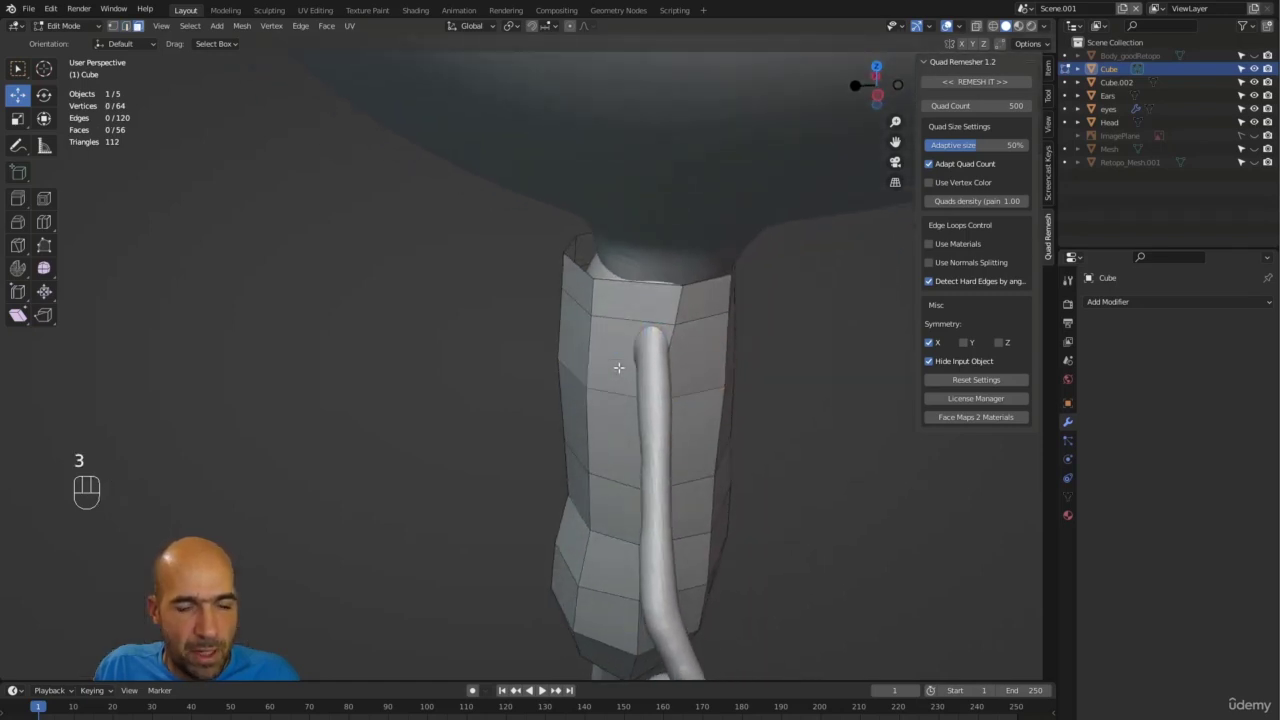
pyautogui.keyDown('alt'); pyautogui.moveTo(719, 337); pyautogui.dragTo(573, 298); pyautogui.keyUp('alt')
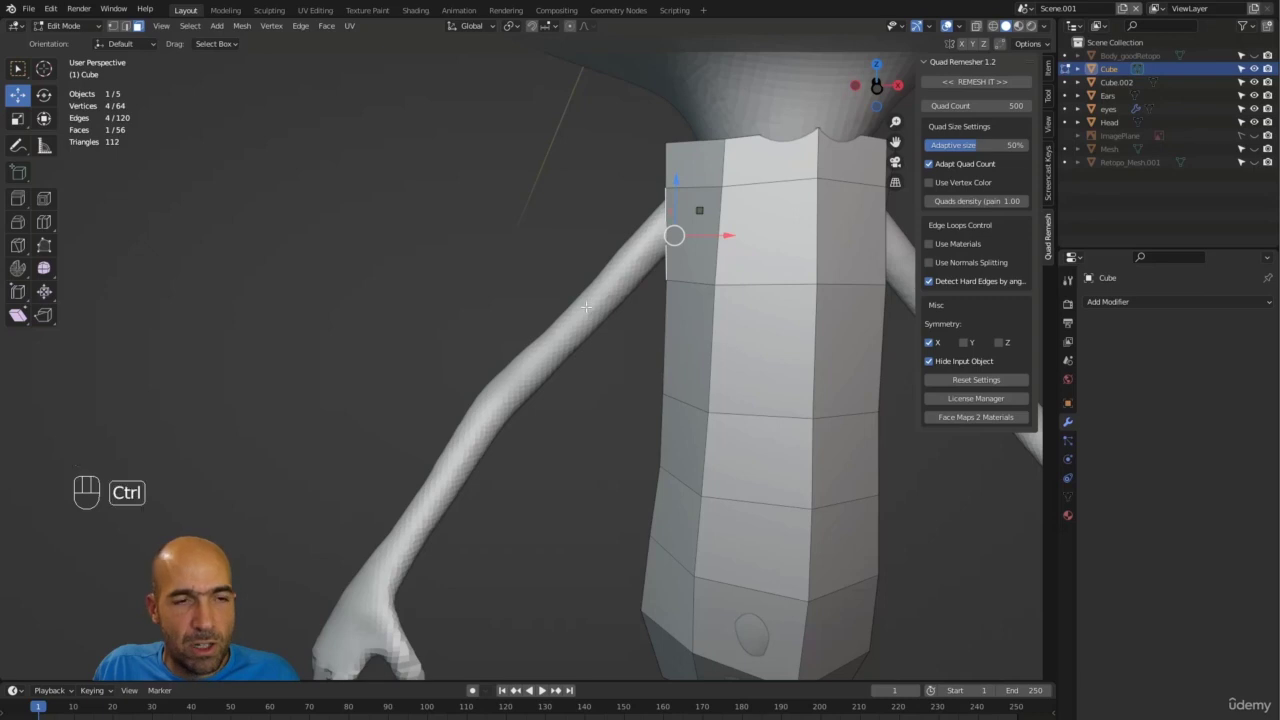
pyautogui.keyDown('ctrl'); pyautogui.rightClick(587, 308); pyautogui.keyUp('ctrl')
pyautogui.keyDown('alt'); pyautogui.moveTo(587, 308); pyautogui.dragTo(781, 316); pyautogui.keyUp('alt')
pyautogui.keyDown('alt'); pyautogui.moveTo(781, 316); pyautogui.dragTo(545, 313, button='middle'); pyautogui.keyUp('alt')
pyautogui.press('s')
pyautogui.click(674, 308)
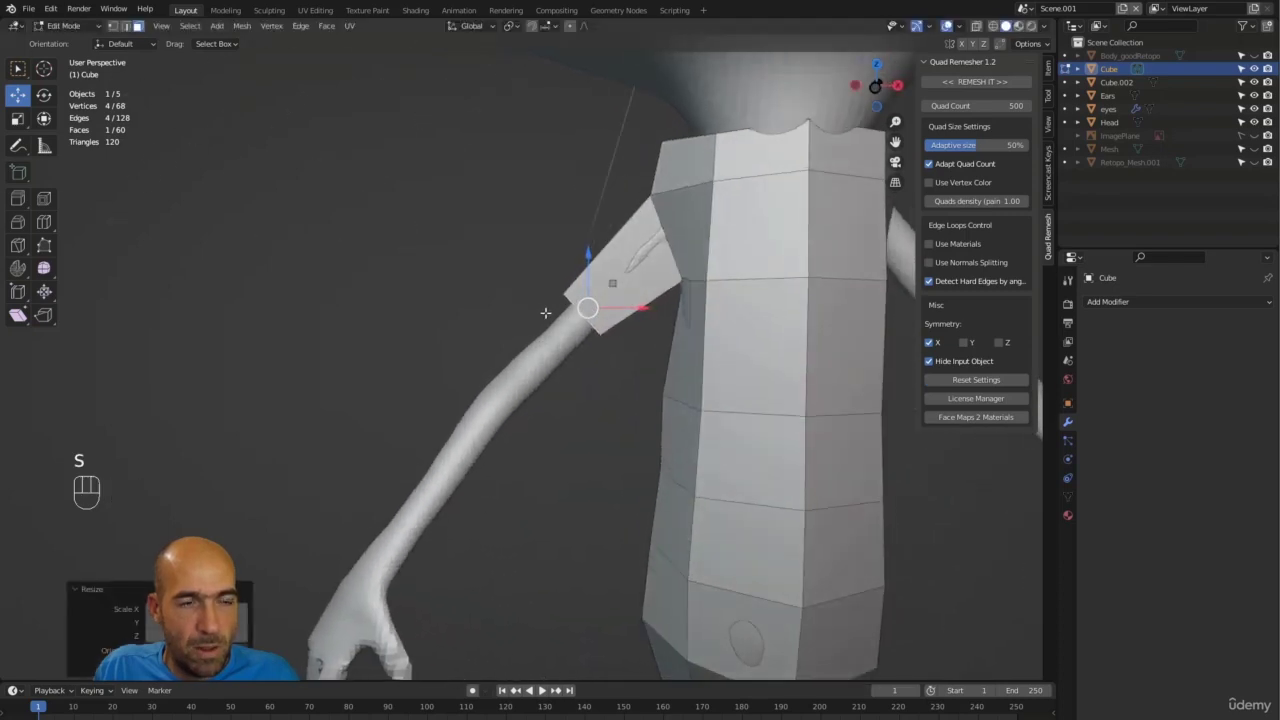
pyautogui.keyDown('ctrl'); pyautogui.rightClick(497, 393); pyautogui.keyUp('ctrl')
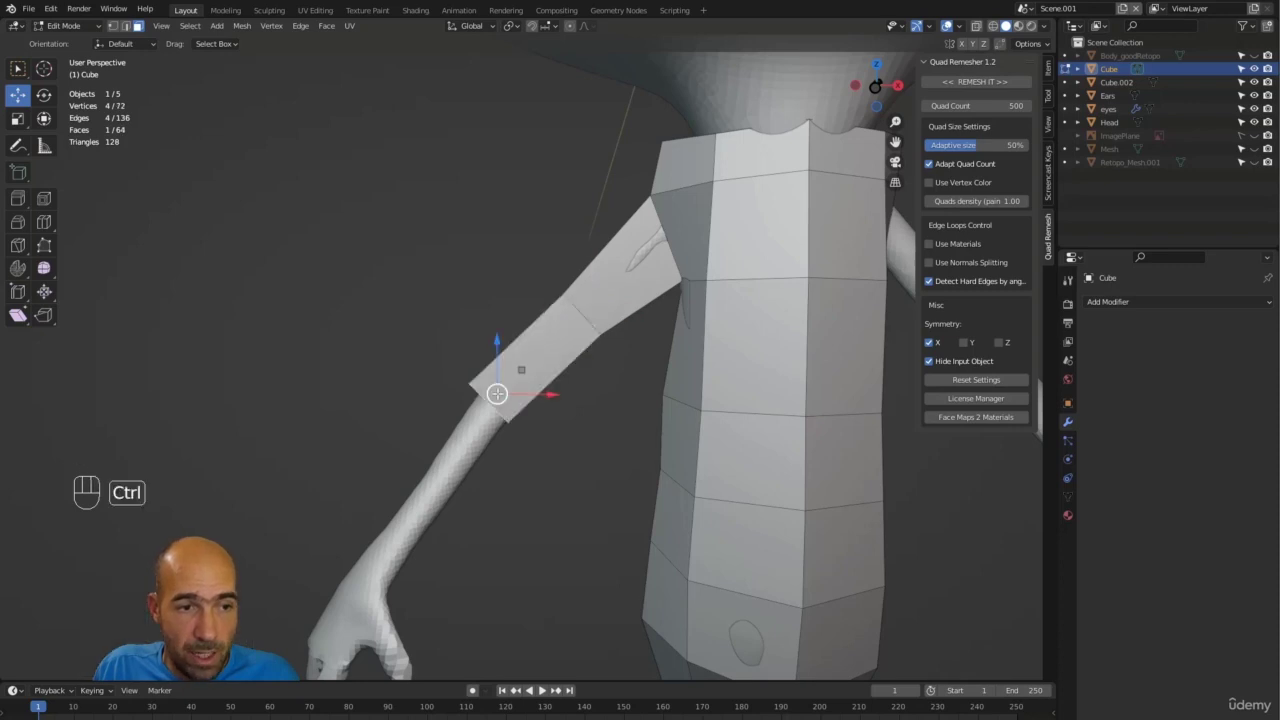
pyautogui.keyDown('ctrl'); pyautogui.rightClick(371, 572); pyautogui.keyUp('ctrl')
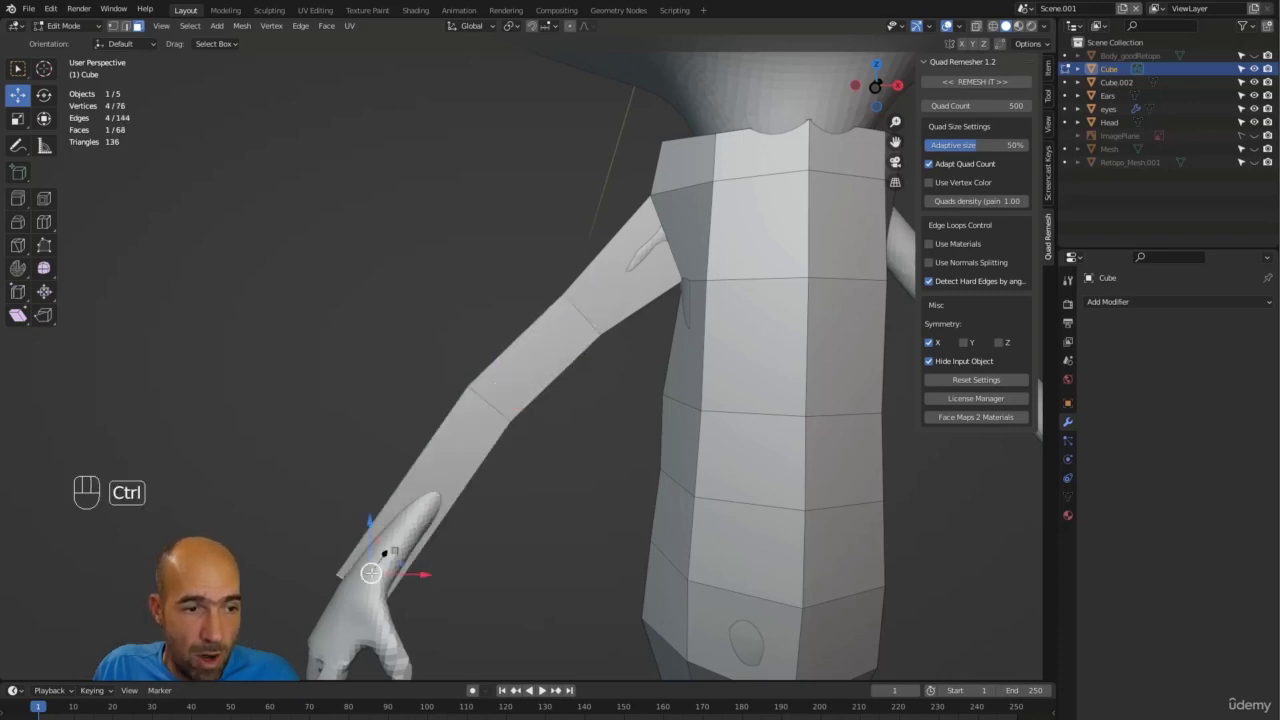
# Step: Rotate the sleeve's end face and move it so that it lines up with the wrist
pyautogui.keyDown('alt'); pyautogui.moveTo(455, 548); pyautogui.dragTo(695, 582, button='middle'); pyautogui.keyUp('alt')
pyautogui.keyDown('alt'); pyautogui.keyDown('shift'); pyautogui.moveTo(550, 532); pyautogui.dragTo(544, 505, button='middle'); pyautogui.keyUp('shift'); pyautogui.keyUp('alt')
pyautogui.press('r')
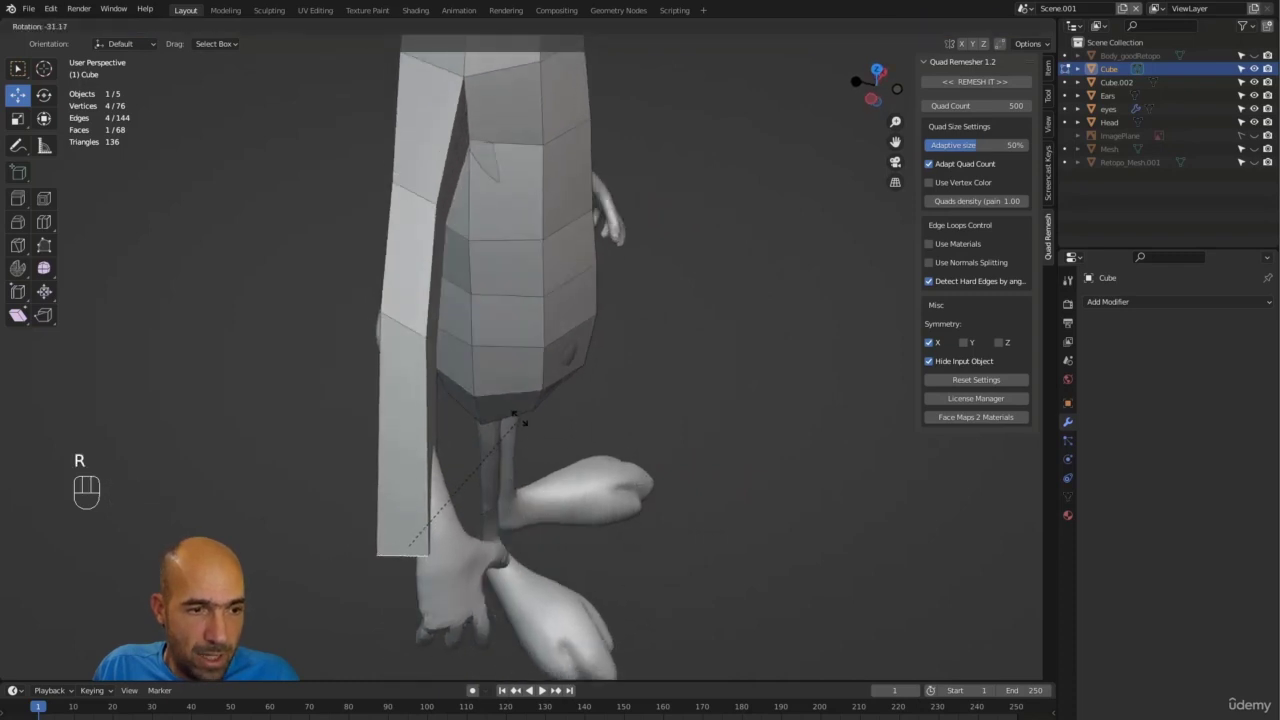
pyautogui.click(516, 418)
pyautogui.press('g')
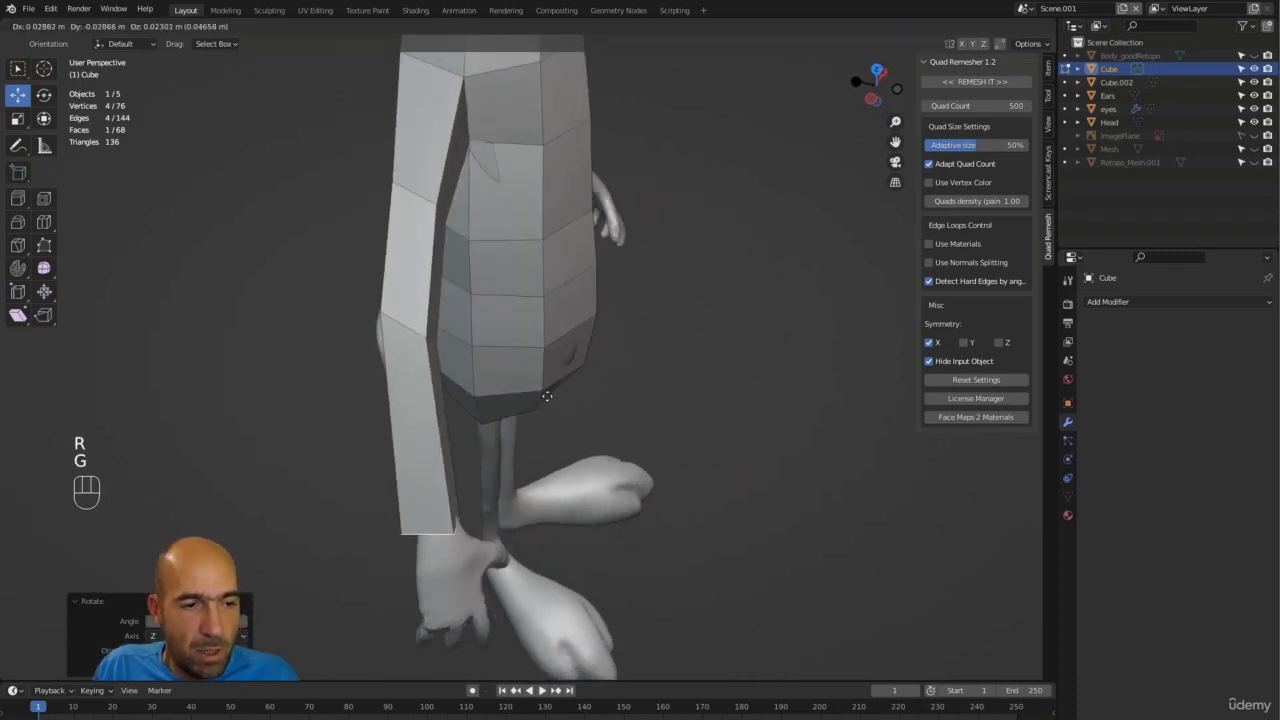
pyautogui.click(549, 398)
pyautogui.keyDown('alt'); pyautogui.moveTo(552, 396); pyautogui.dragTo(475, 329, button='middle'); pyautogui.keyUp('alt')
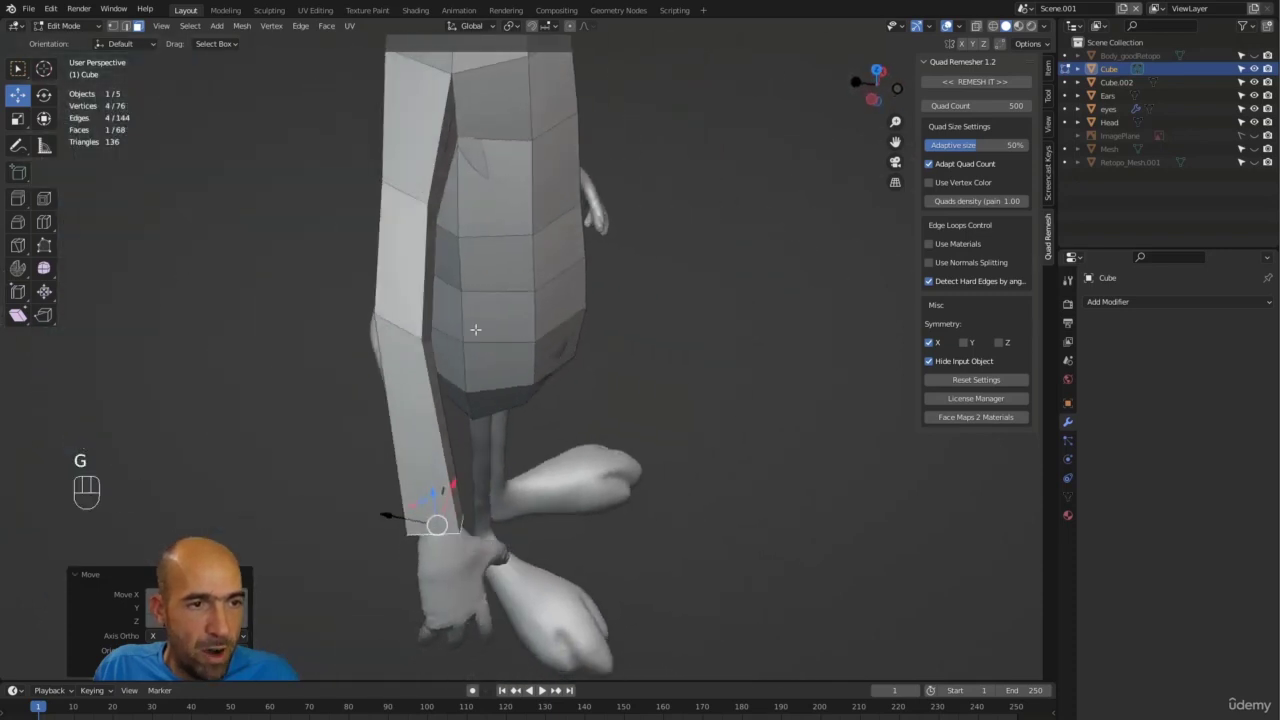
# Step: Select the sleeve's elbow edge loop, then rotate and move it to follow the bend of the arm
pyautogui.keyDown('alt'); pyautogui.click(399, 327); pyautogui.keyUp('alt')
pyautogui.click(411, 328)
pyautogui.press('2')
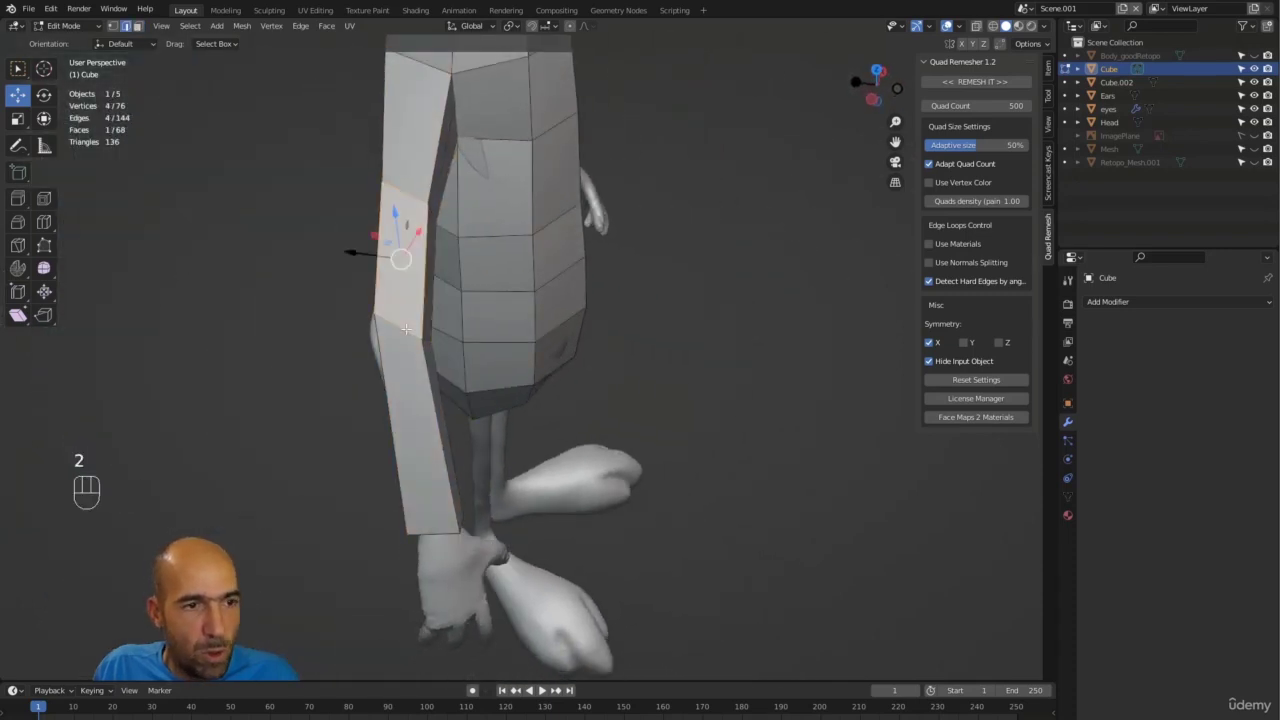
pyautogui.doubleClick(409, 331)
pyautogui.keyDown('alt'); pyautogui.moveTo(470, 315); pyautogui.dragTo(490, 307, button='middle'); pyautogui.keyUp('alt')
pyautogui.press('r')
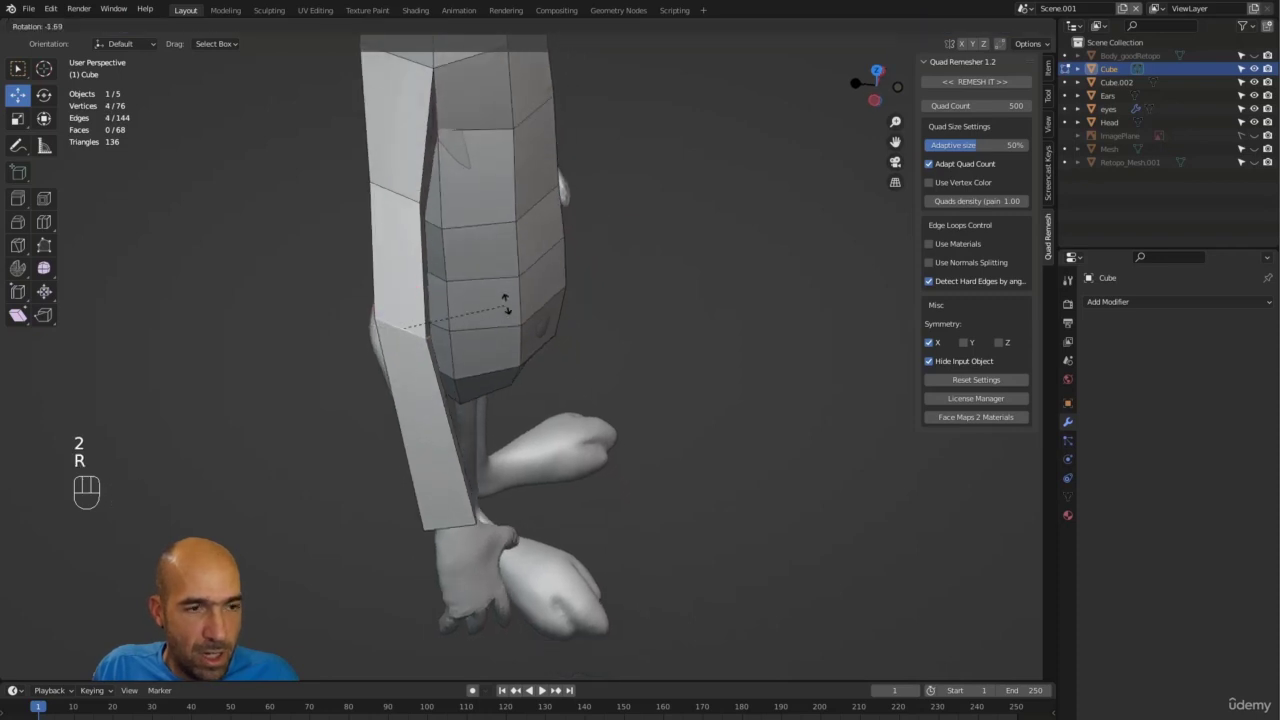
pyautogui.click(501, 250)
pyautogui.press('g')
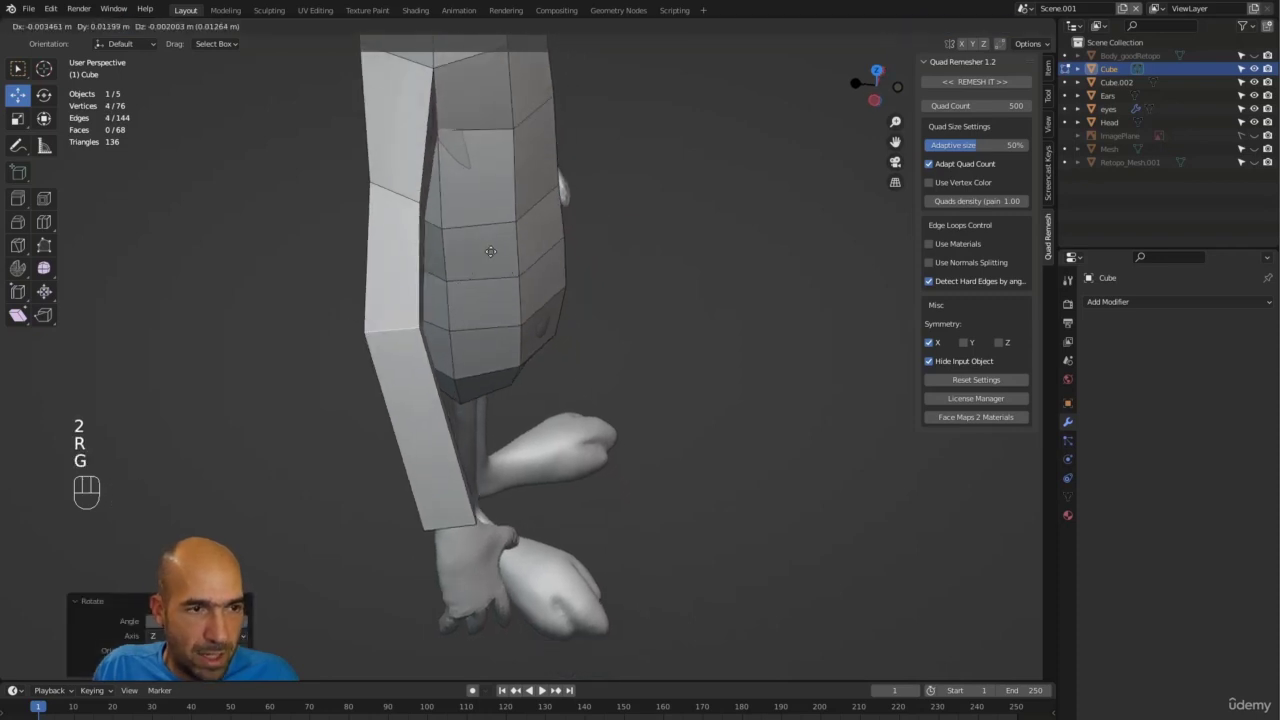
pyautogui.click(490, 252)
pyautogui.keyDown('alt'); pyautogui.moveTo(490, 252); pyautogui.dragTo(490, 318, button='middle'); pyautogui.keyUp('alt')
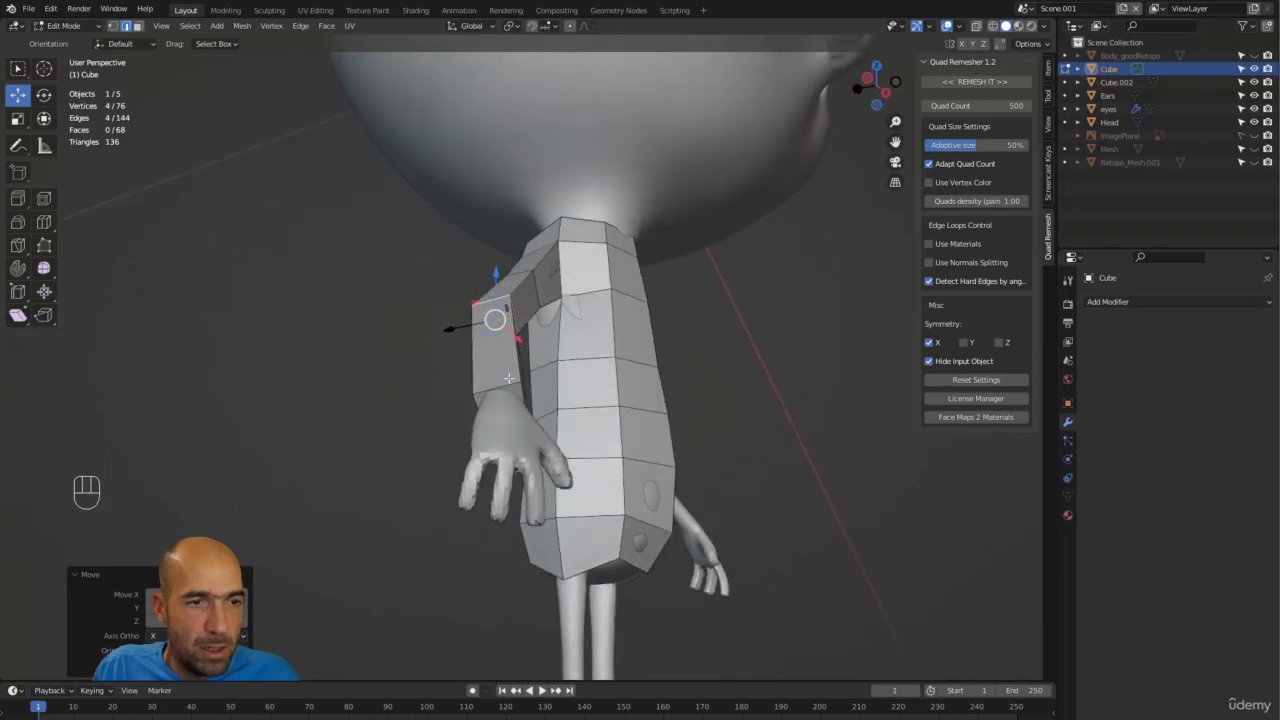
# Step: Delete the face that closes the sleeve at the wrist to leave an open cuff
pyautogui.click(497, 387)
pyautogui.press('3')
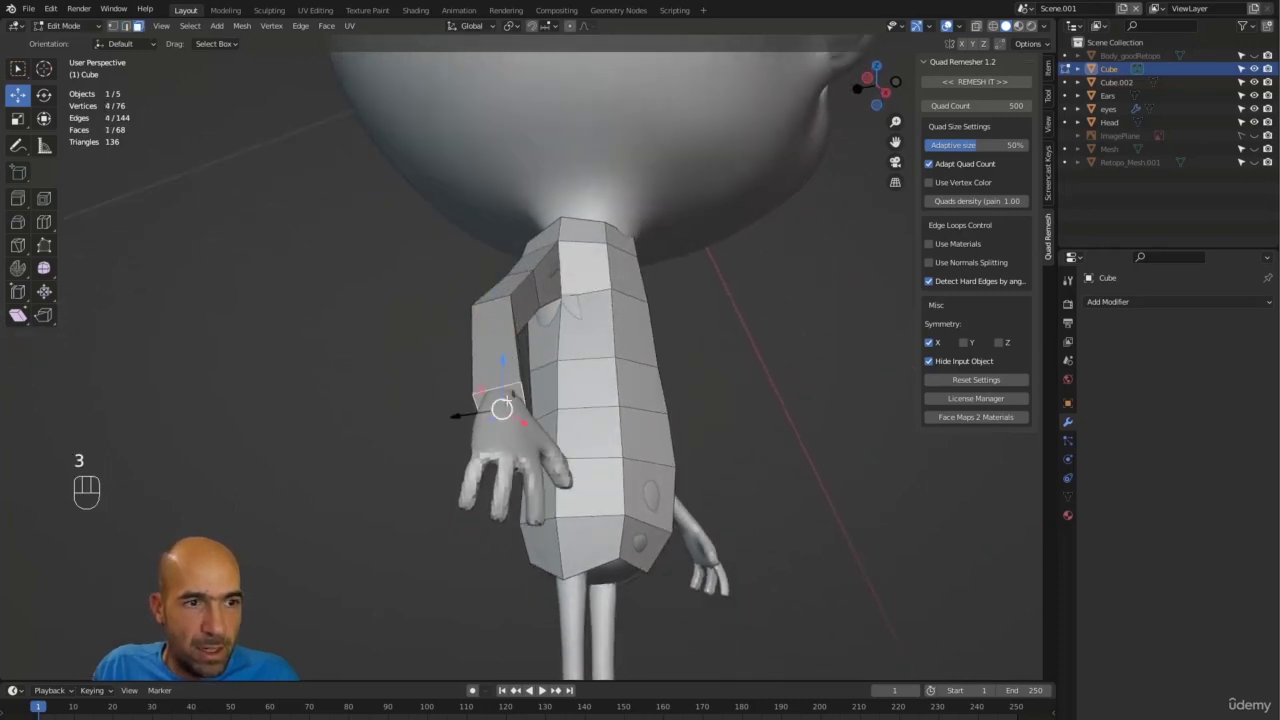
pyautogui.click(574, 390)
pyautogui.click(648, 440)
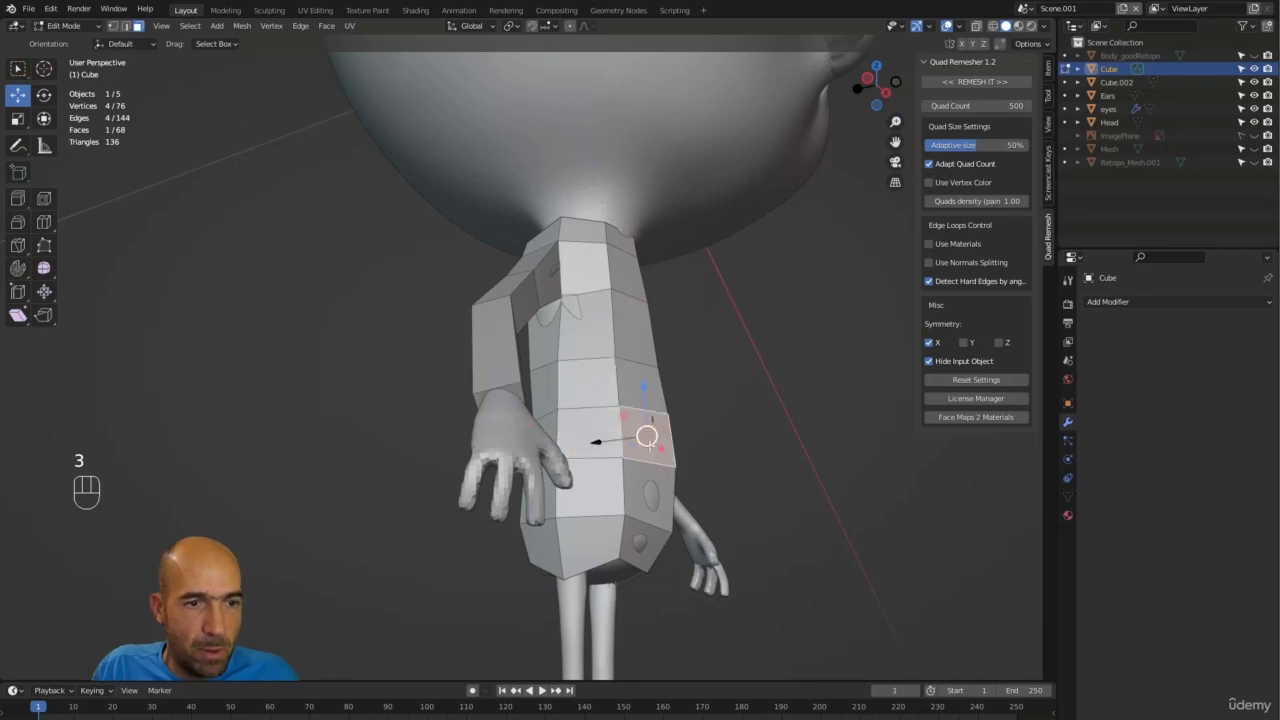
pyautogui.click(514, 400)
pyautogui.keyDown('alt'); pyautogui.moveTo(514, 398); pyautogui.dragTo(556, 396, button='middle'); pyautogui.keyUp('alt')
pyautogui.press('x')
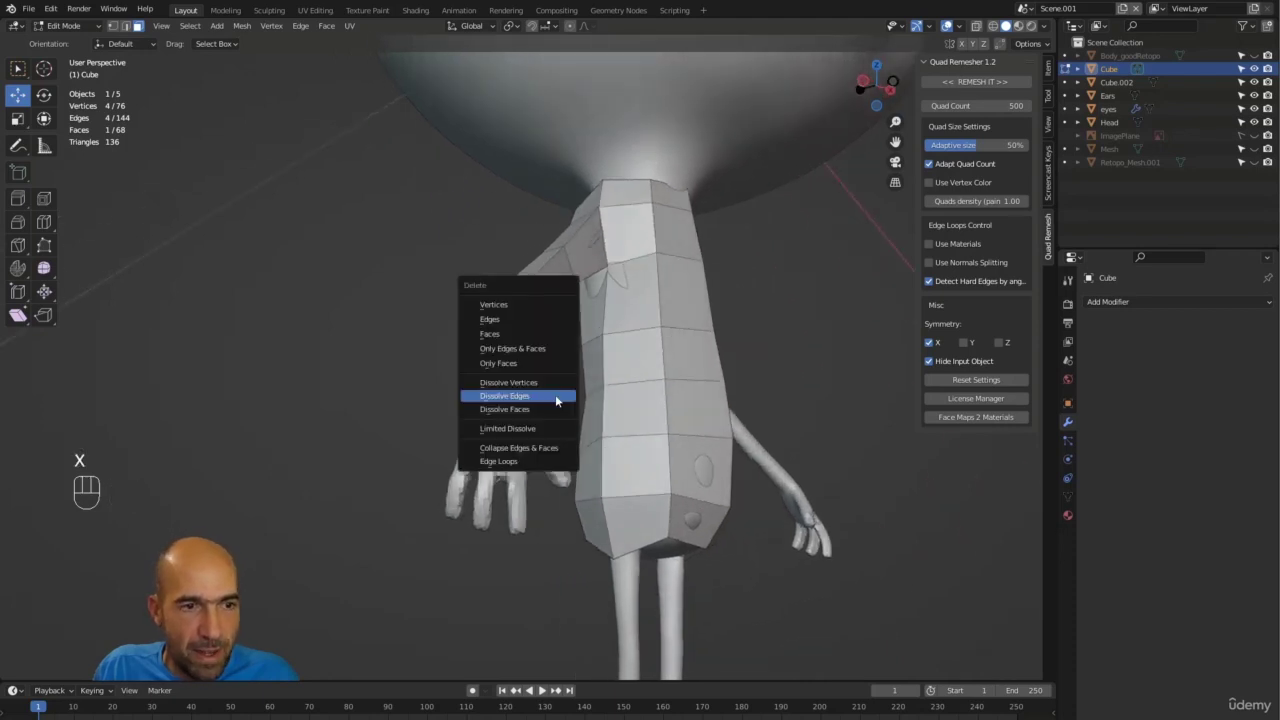
pyautogui.click(495, 333)
pyautogui.keyDown('alt'); pyautogui.moveTo(495, 333); pyautogui.dragTo(501, 373, button='middle'); pyautogui.keyUp('alt')
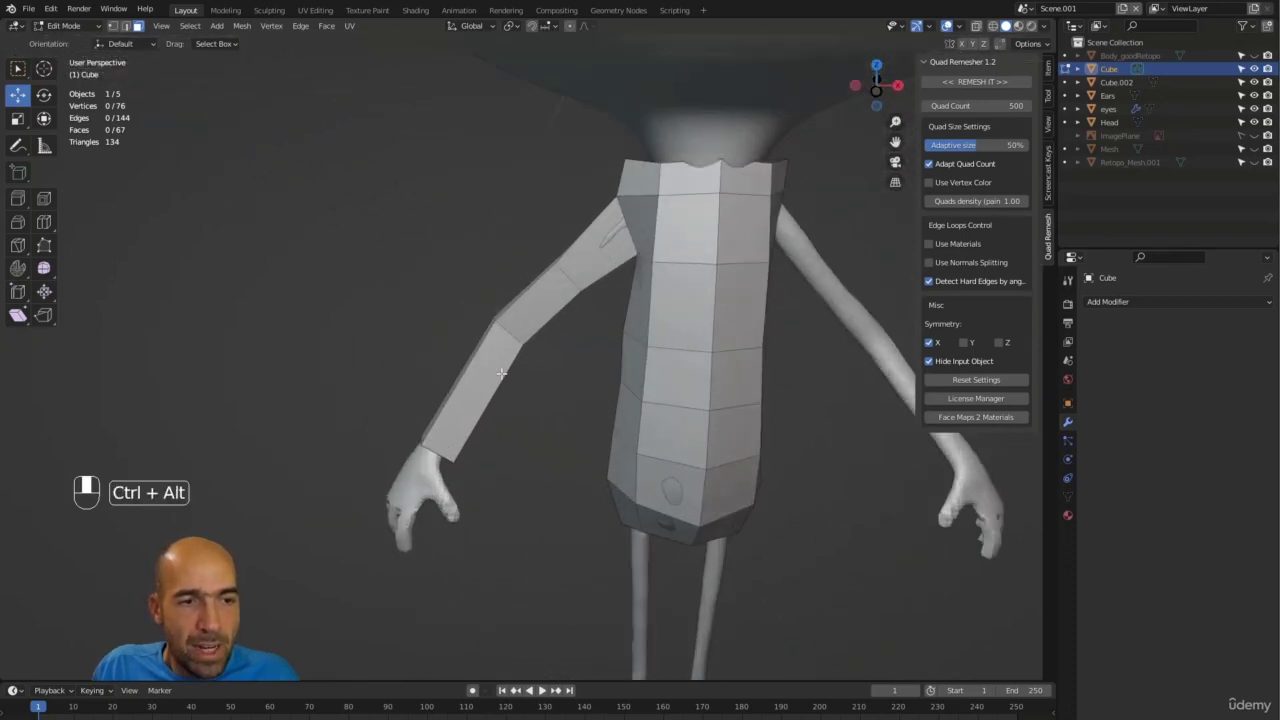
# Step: Add three edge loops around the sleeve's forearm: one toward the wrist, one mid-forearm and one close to the cuff
pyautogui.keyDown('alt'); pyautogui.moveTo(508, 418); pyautogui.dragTo(560, 420, button='middle'); pyautogui.keyUp('alt')
pyautogui.keyDown('alt'); pyautogui.keyDown('shift'); pyautogui.moveTo(560, 420); pyautogui.dragTo(632, 432, button='middle'); pyautogui.keyUp('shift'); pyautogui.keyUp('alt')
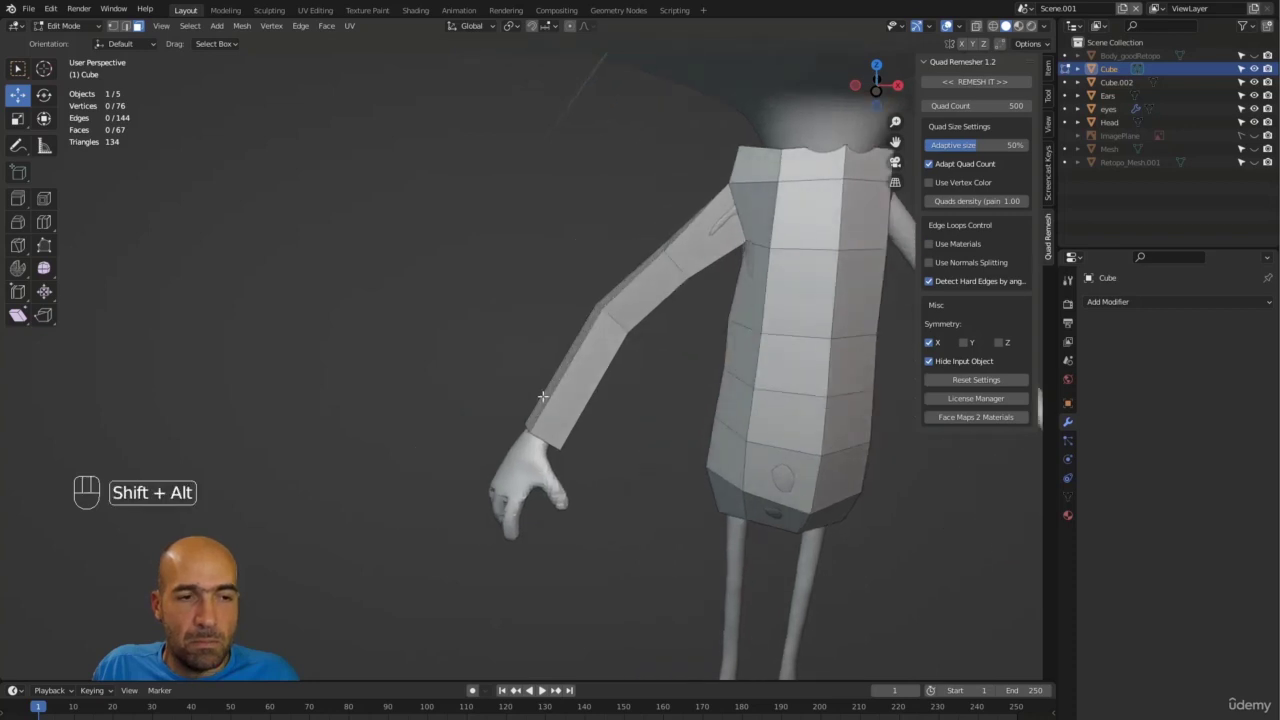
pyautogui.keyDown('alt'); pyautogui.moveTo(702, 304); pyautogui.dragTo(660, 312, button='middle'); pyautogui.keyUp('alt')
pyautogui.keyDown('alt'); pyautogui.keyDown('shift'); pyautogui.moveTo(660, 312); pyautogui.dragTo(641, 361, button='middle'); pyautogui.keyUp('shift'); pyautogui.keyUp('alt')
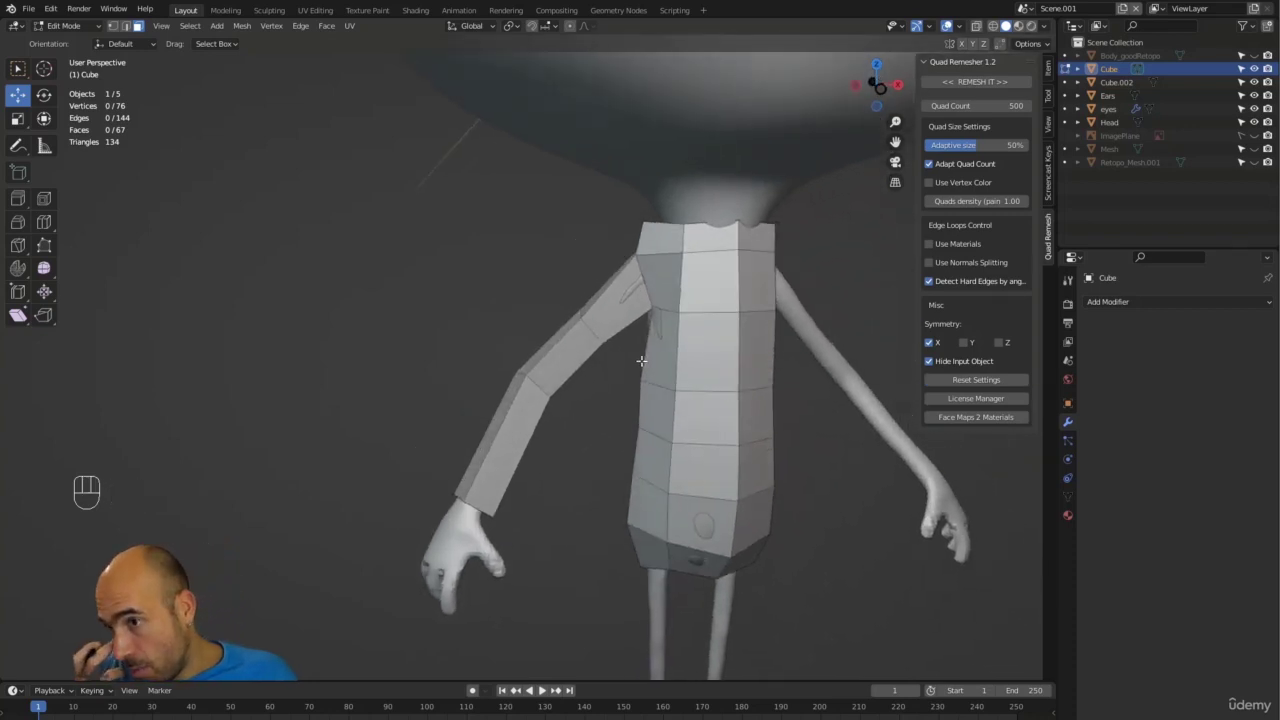
pyautogui.click(495, 435)
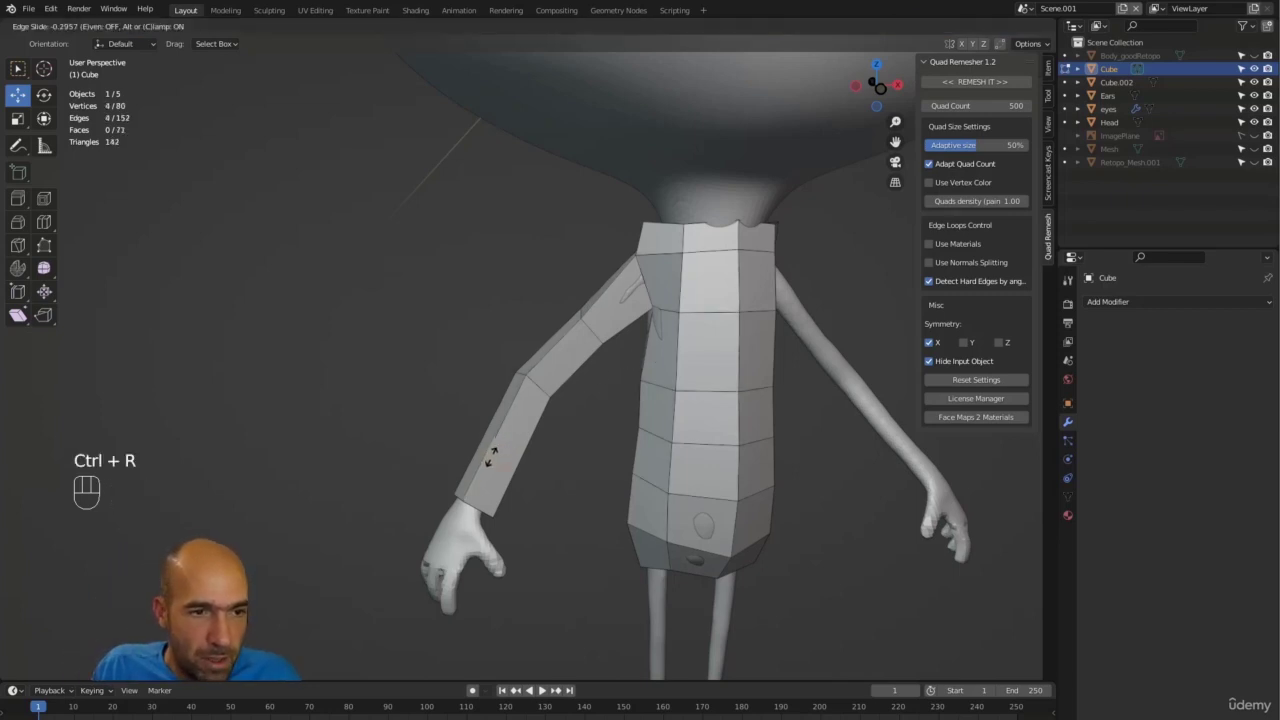
pyautogui.click(484, 465)
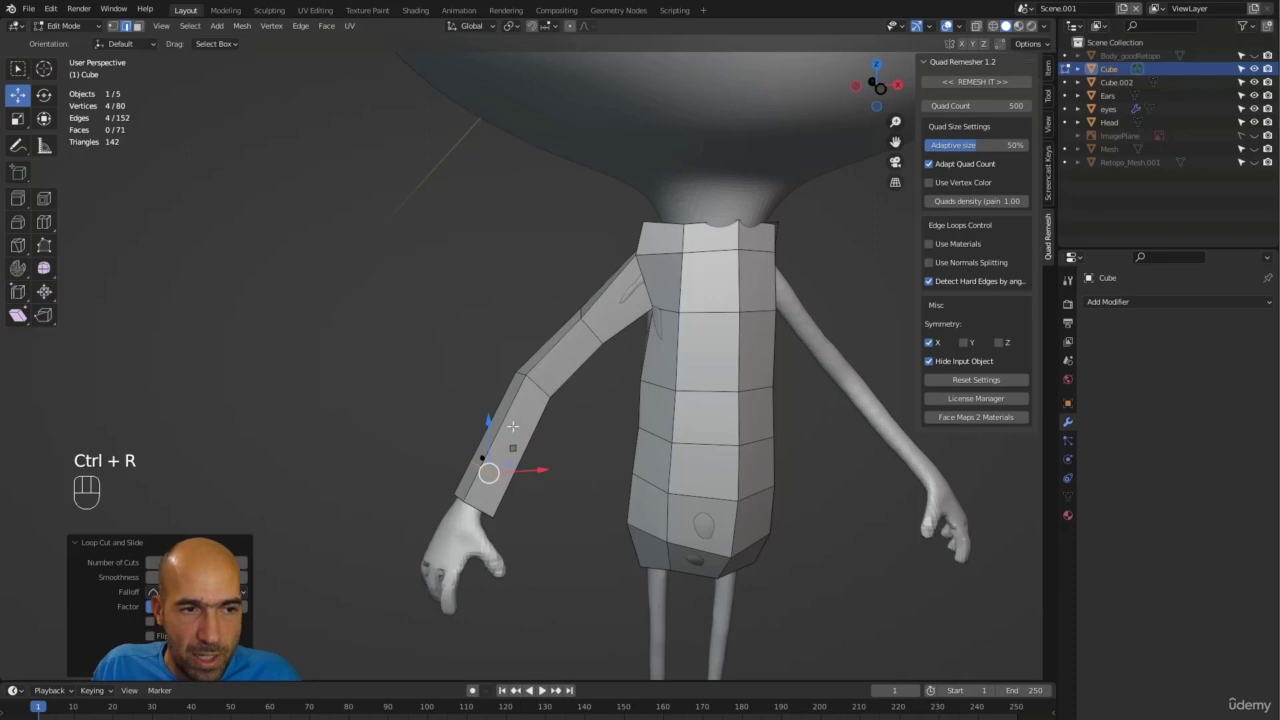
pyautogui.hotkey('ctrl', 'r')
pyautogui.click(505, 422)
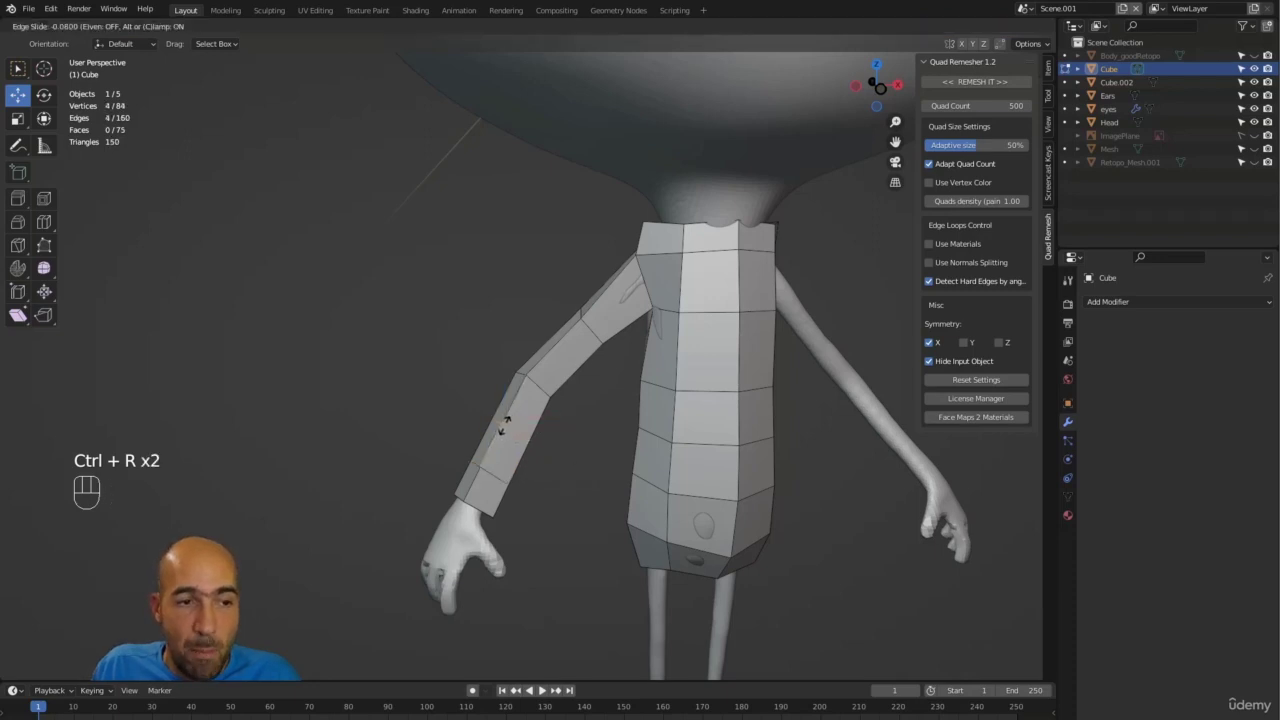
pyautogui.click(504, 426)
pyautogui.hotkey('ctrl', 'r')
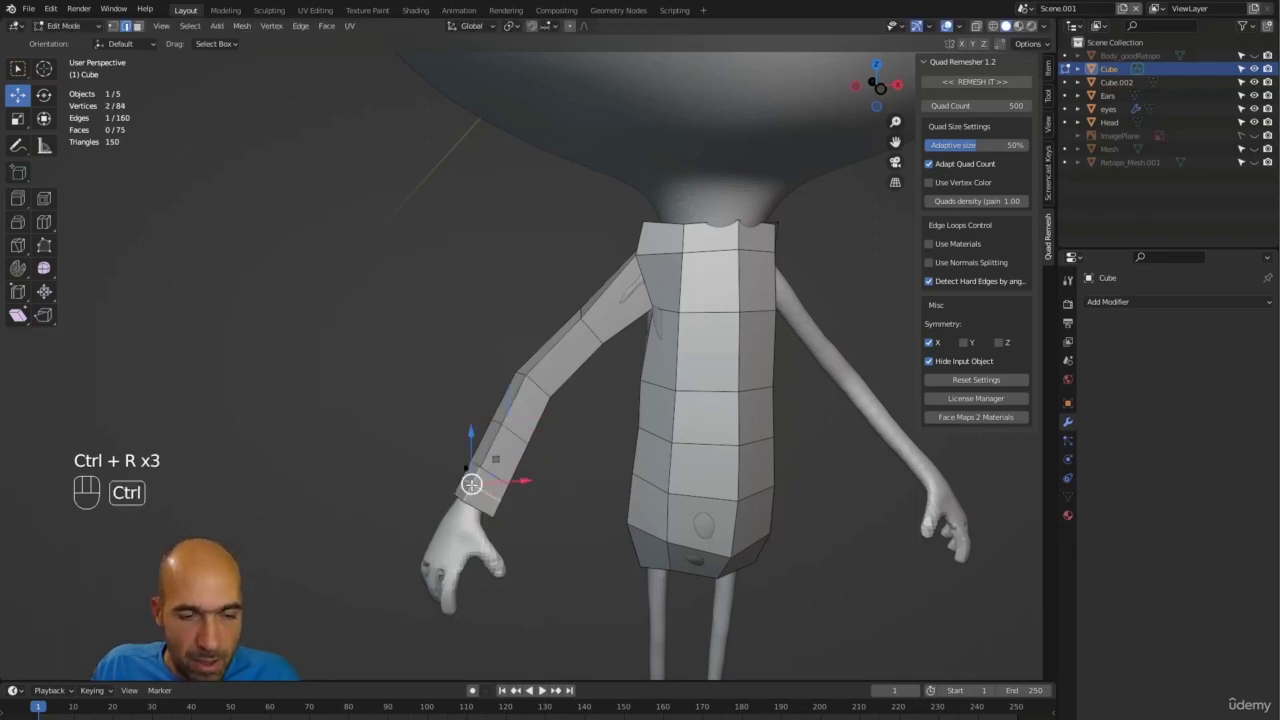
pyautogui.click(472, 485)
pyautogui.click(472, 485)
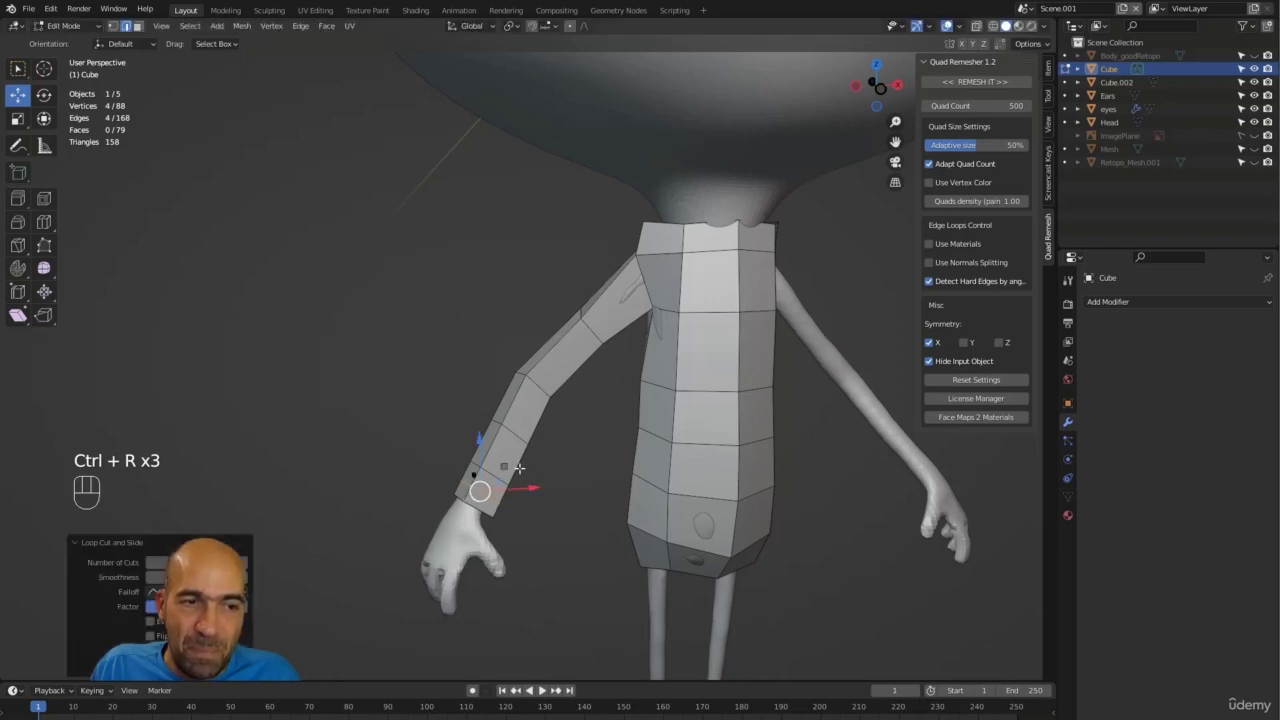
# Step: Scale up the edge loop just above the cuff and the mid-forearm loop to puff out the lower sleeve
pyautogui.keyDown('alt'); pyautogui.moveTo(472, 485); pyautogui.dragTo(587, 445); pyautogui.keyUp('alt')
pyautogui.keyDown('alt'); pyautogui.click(471, 468); pyautogui.keyUp('alt')
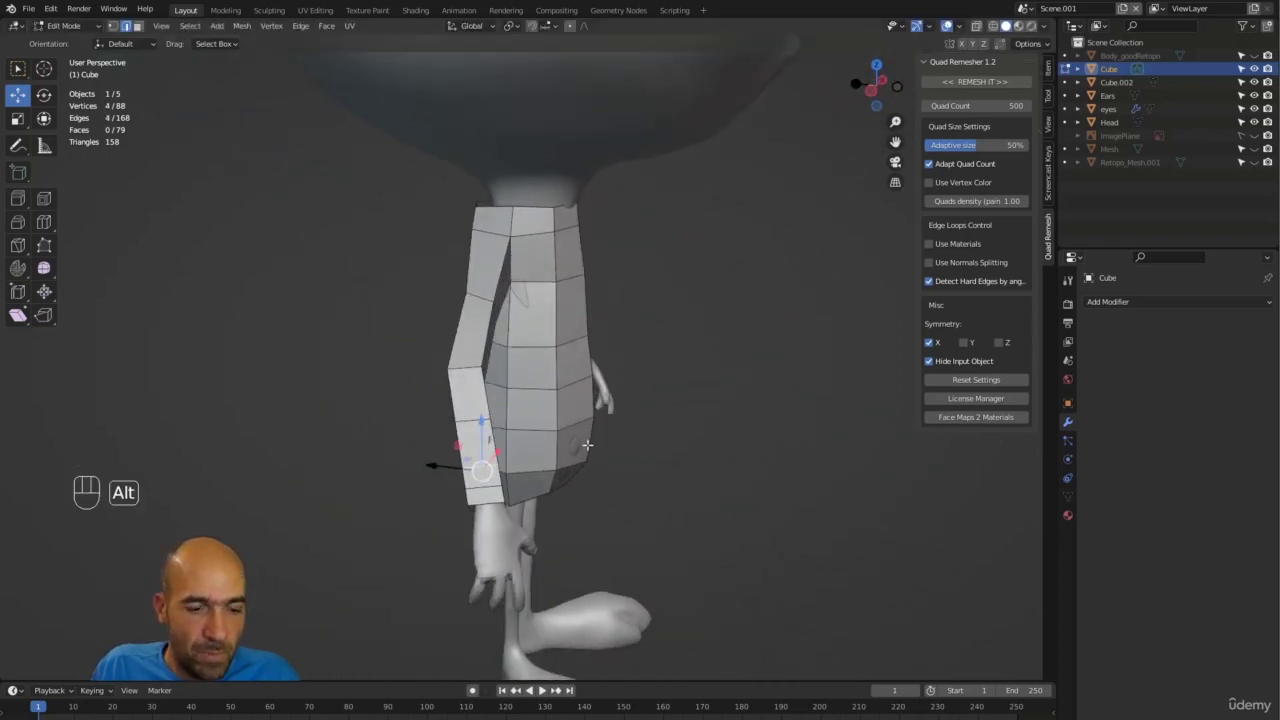
pyautogui.press('s')
pyautogui.click(650, 413)
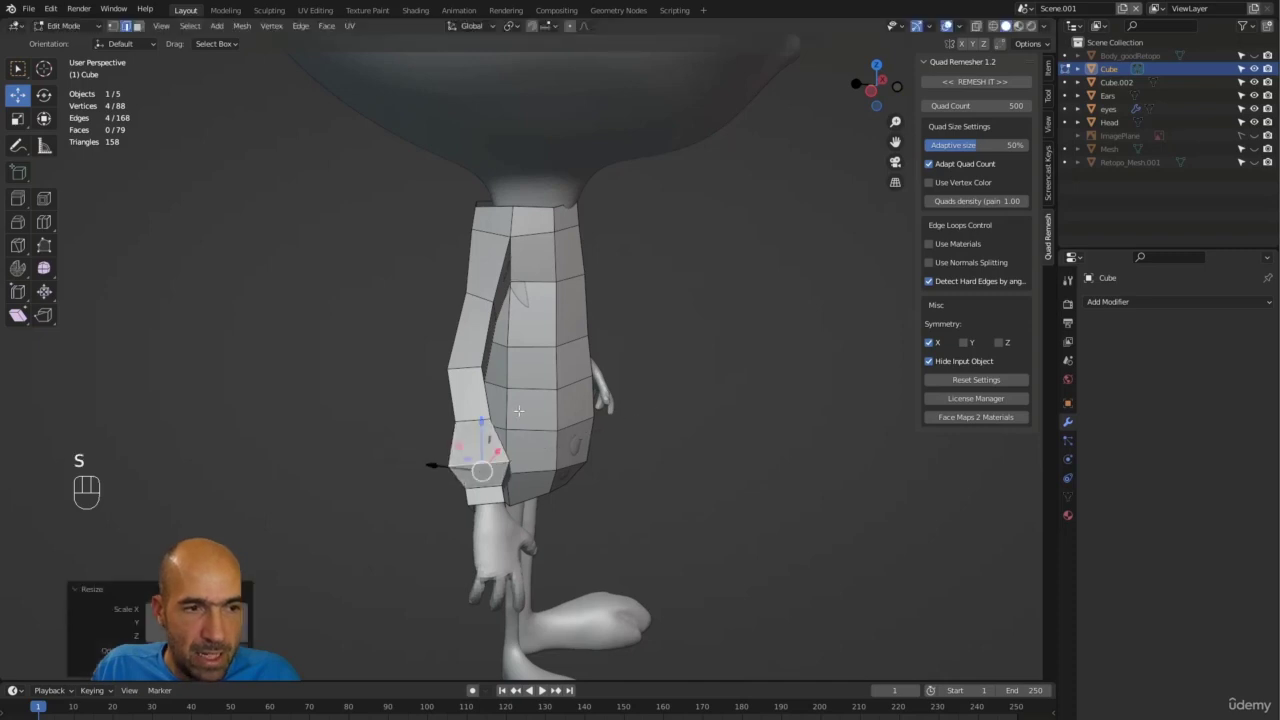
pyautogui.click(472, 420)
pyautogui.keyDown('alt'); pyautogui.click(472, 420); pyautogui.keyUp('alt')
pyautogui.press('s')
pyautogui.click(504, 410)
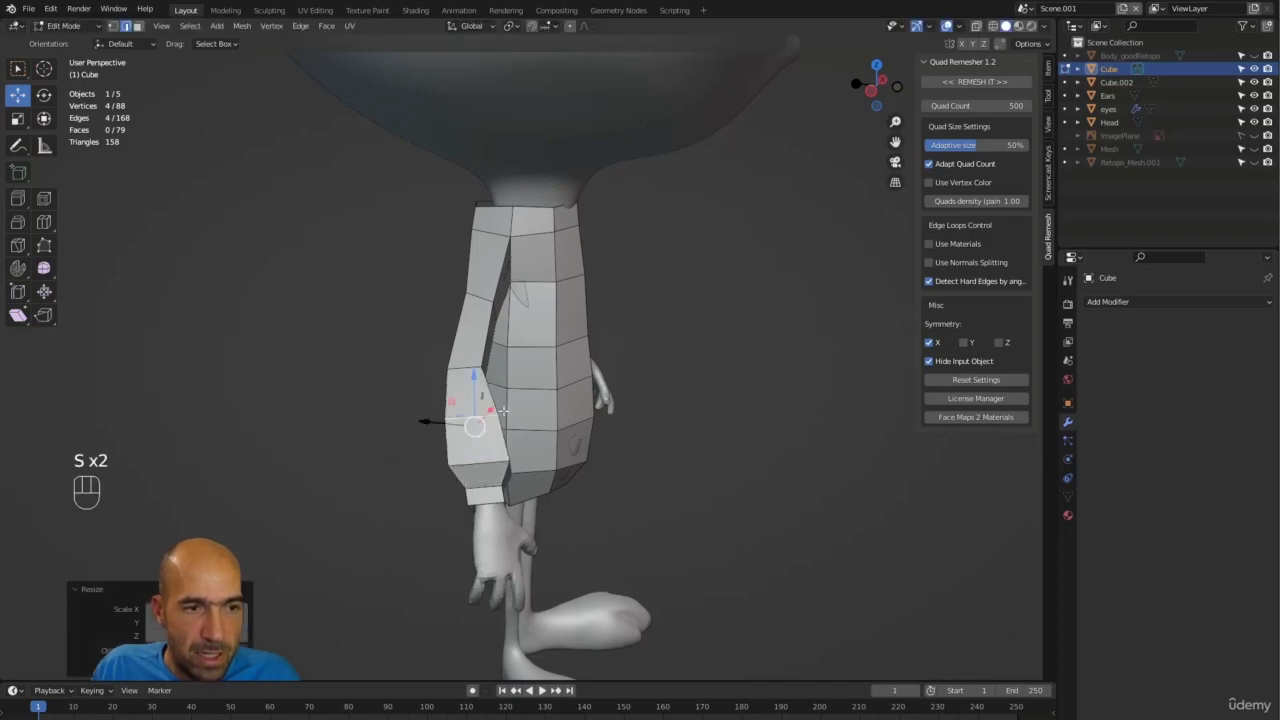
# Step: Try to enlarge the sleeve's elbow edge loop
pyautogui.keyDown('alt'); pyautogui.click(461, 373); pyautogui.keyUp('alt')
pyautogui.press('s')
pyautogui.click(478, 366)
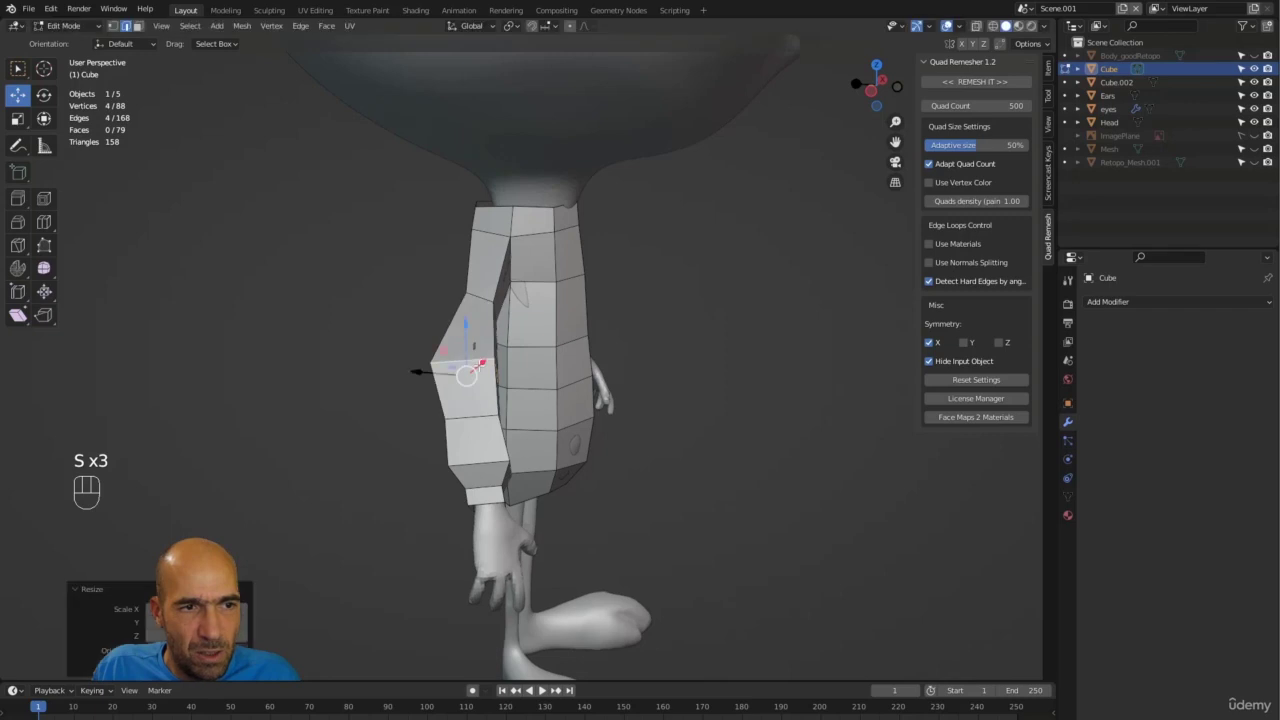
pyautogui.hotkey('ctrl', 'z')
# Step: Select the hoodie's bottom hem edge loop and try to flatten it by freehand scaling along Z
pyautogui.keyDown('alt'); pyautogui.moveTo(482, 364); pyautogui.dragTo(469, 346); pyautogui.keyUp('alt')
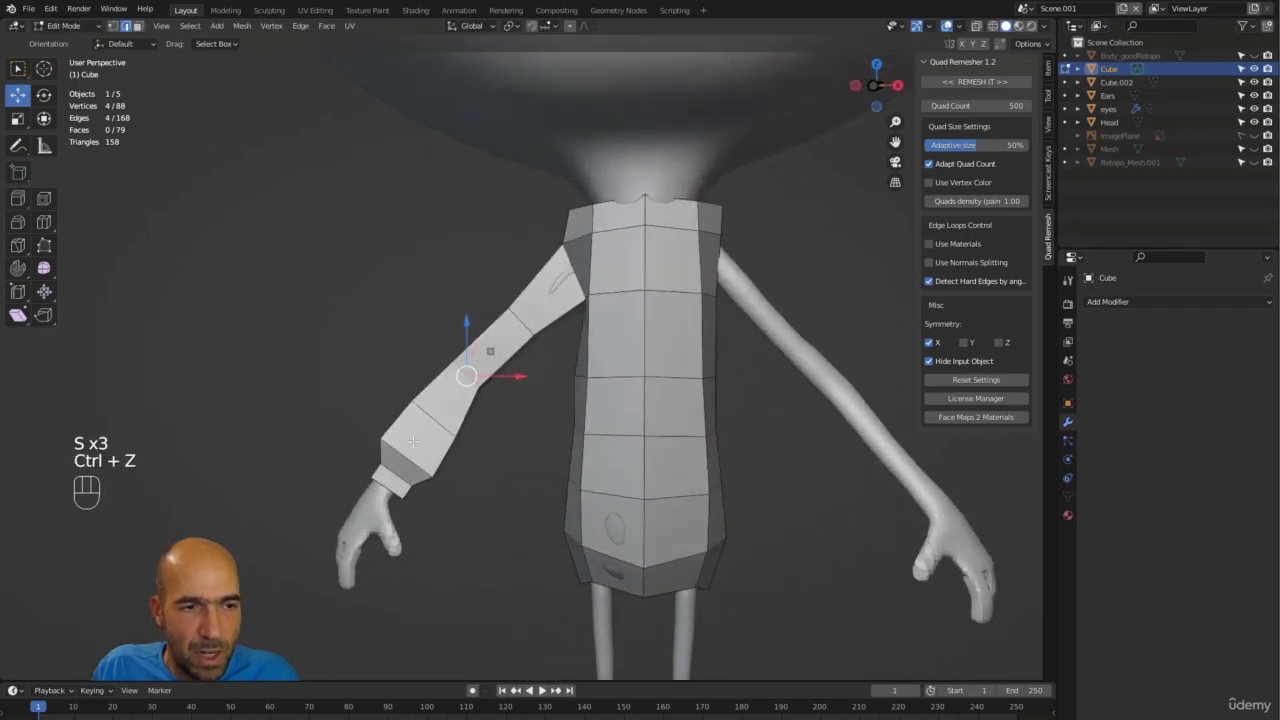
pyautogui.keyDown('alt'); pyautogui.keyDown('shift'); pyautogui.moveTo(509, 463); pyautogui.dragTo(763, 484); pyautogui.keyUp('shift'); pyautogui.keyUp('alt')
pyautogui.keyDown('alt'); pyautogui.click(638, 474); pyautogui.keyUp('alt')
pyautogui.press('s')
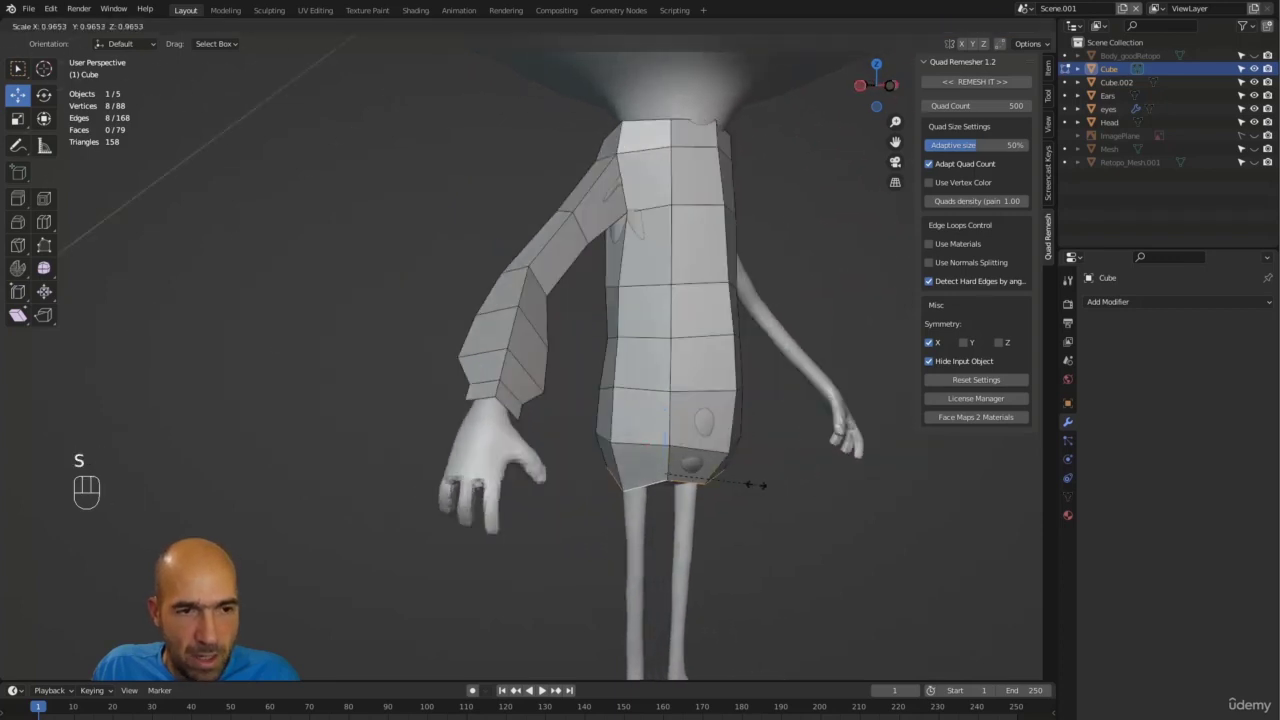
pyautogui.press('z')
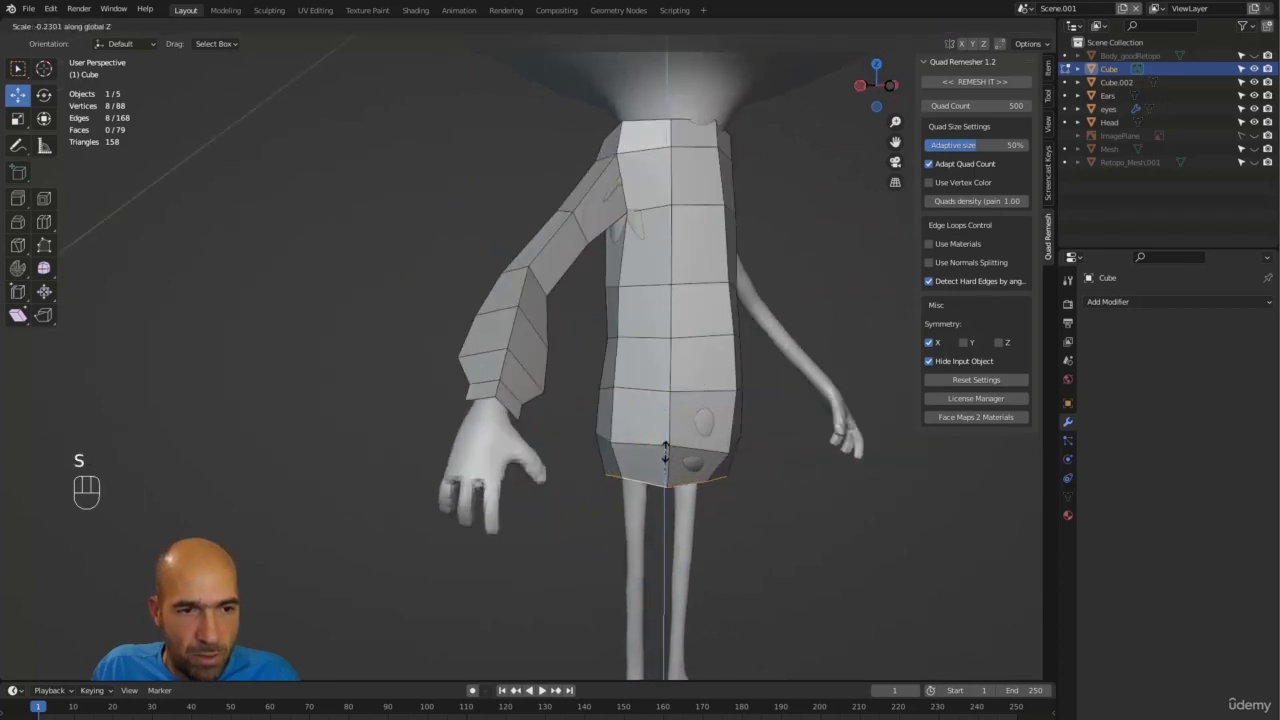
pyautogui.click(665, 450)
pyautogui.keyDown('alt'); pyautogui.moveTo(665, 450); pyautogui.dragTo(650, 405); pyautogui.keyUp('alt')
pyautogui.hotkey('ctrl', 'z')
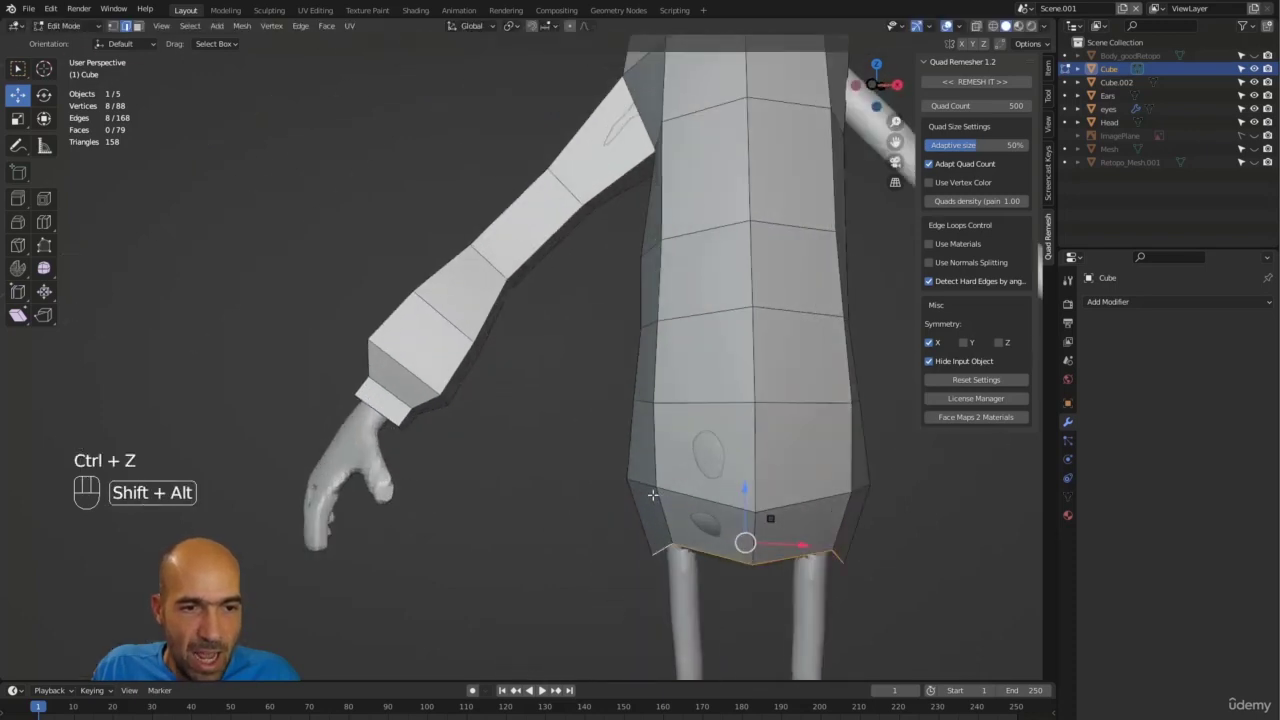
# Step: Try to level the hoodie's bottom hem loop by scaling it to 0 along the Z axis
pyautogui.keyDown('alt'); pyautogui.keyDown('shift'); pyautogui.moveTo(651, 497); pyautogui.dragTo(628, 387); pyautogui.keyUp('shift'); pyautogui.keyUp('alt')
pyautogui.keyDown('alt'); pyautogui.moveTo(578, 508); pyautogui.dragTo(603, 515); pyautogui.keyUp('alt')
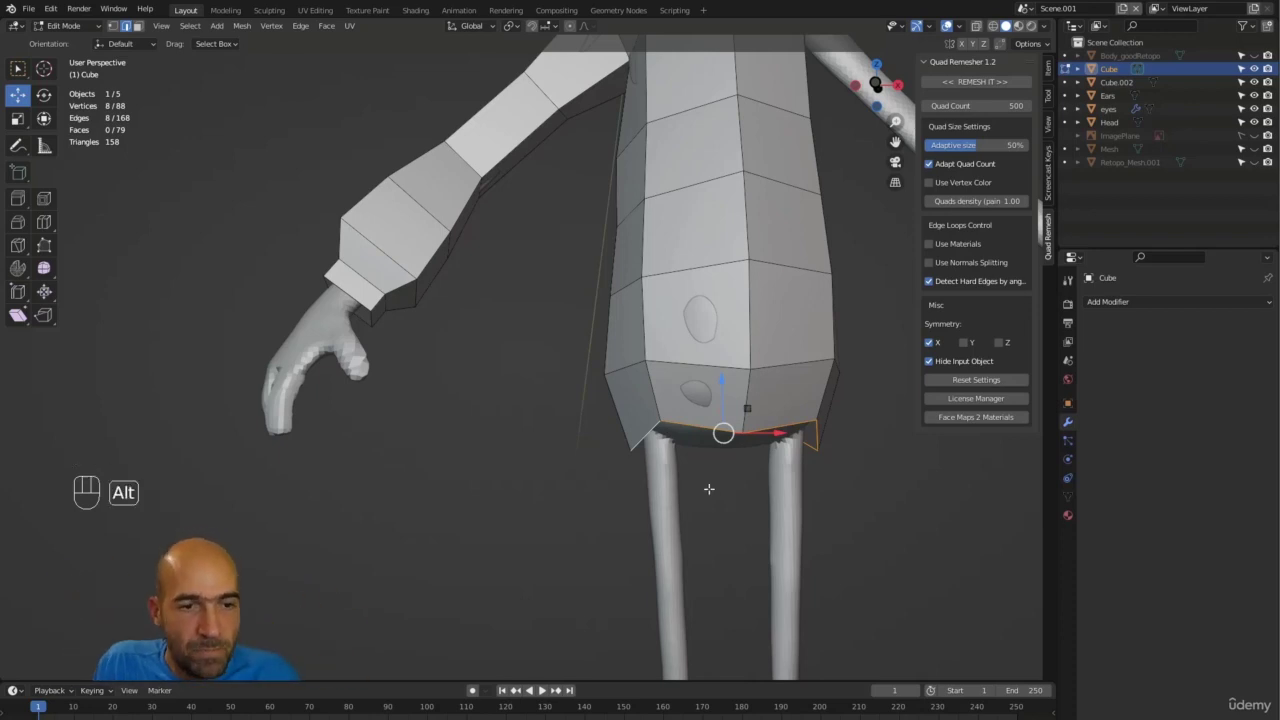
pyautogui.keyDown('alt'); pyautogui.moveTo(706, 488); pyautogui.dragTo(695, 505); pyautogui.keyUp('alt')
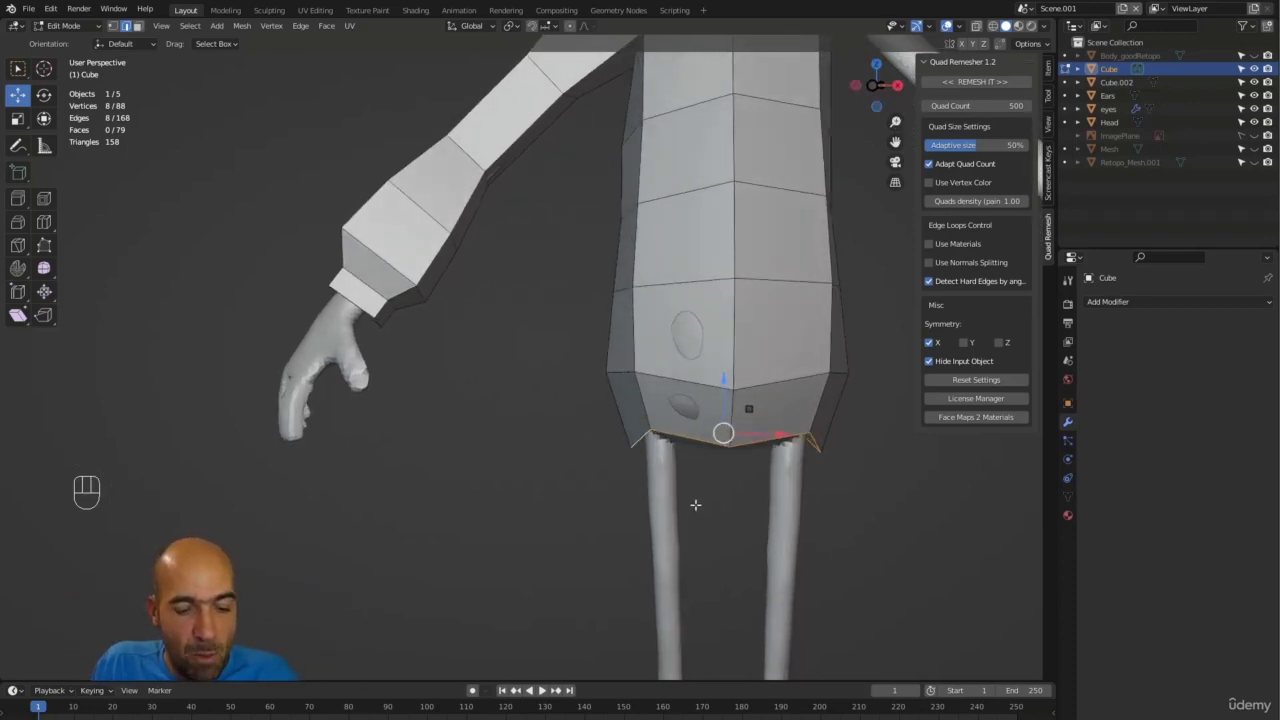
pyautogui.press('s')
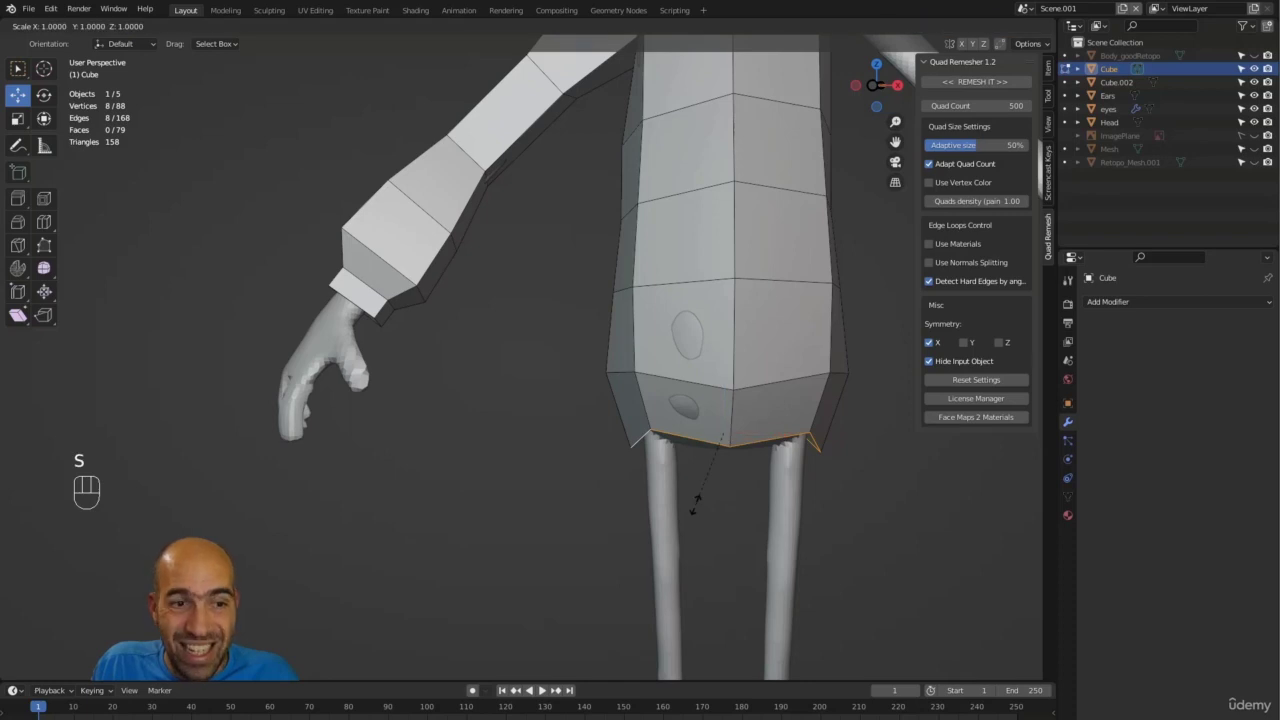
pyautogui.write('z')
pyautogui.write('0')
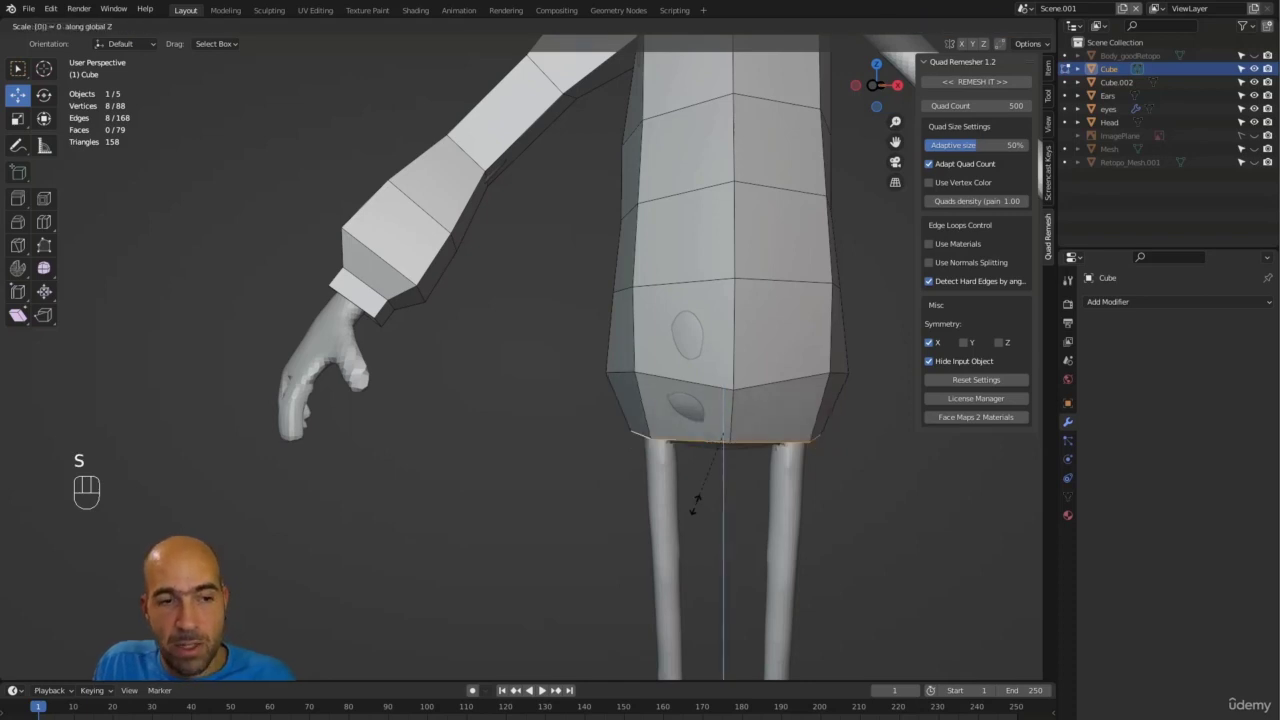
pyautogui.click(693, 507)
pyautogui.keyDown('alt'); pyautogui.moveTo(693, 507); pyautogui.dragTo(754, 506, button='middle'); pyautogui.keyUp('alt')
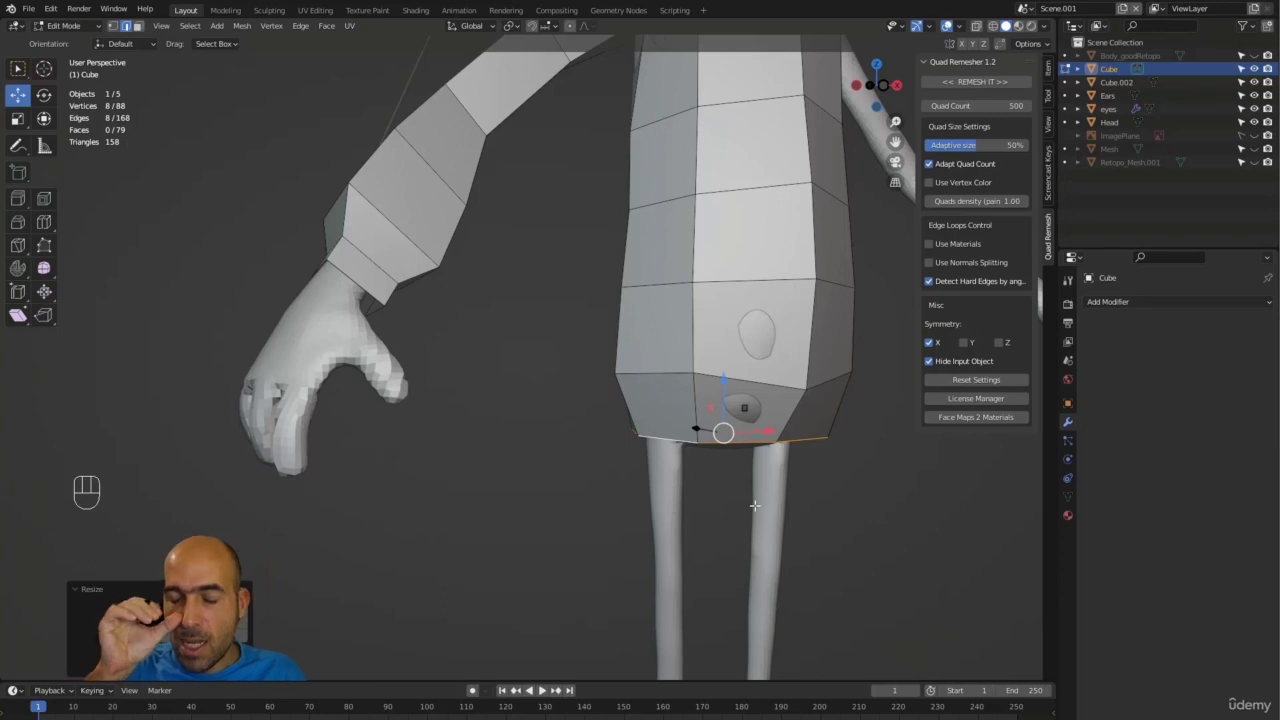
pyautogui.hotkey('ctrl', 'z')
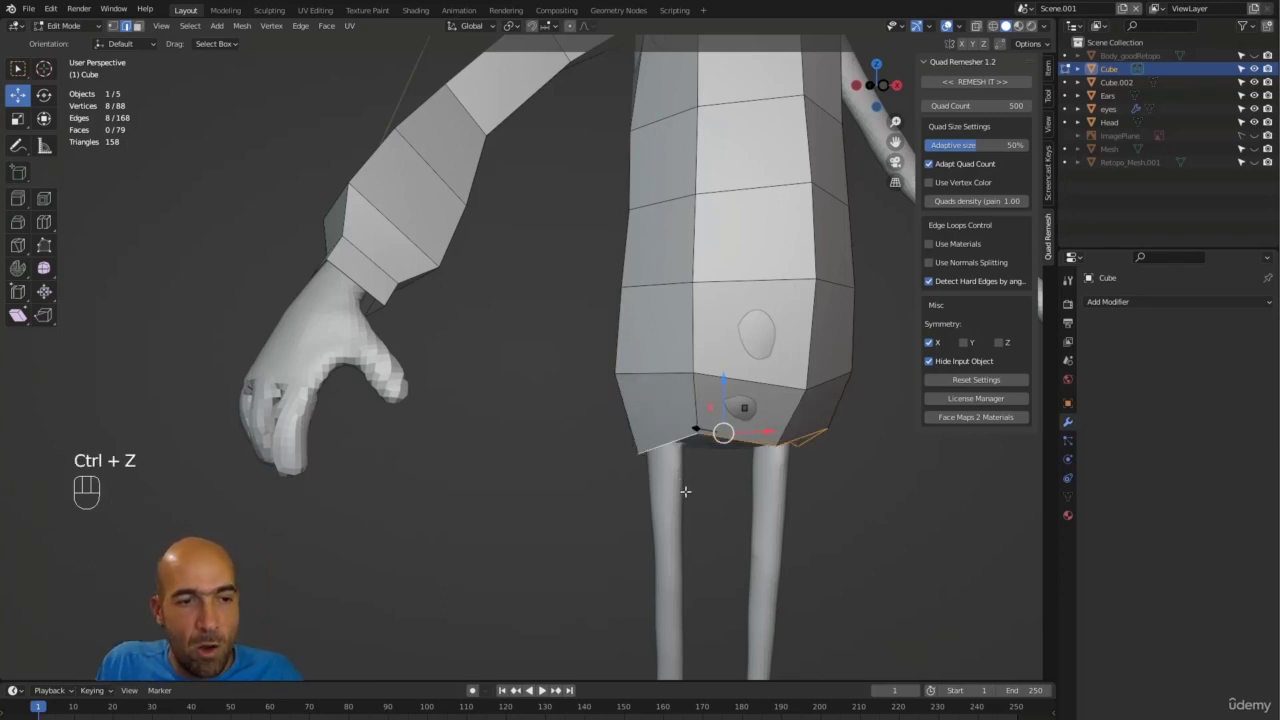
# Step: Flatten the bottom hem loop along Z with the Transform tool's scale handle, and deselect it
pyautogui.click(44, 120)
pyautogui.keyDown('alt'); pyautogui.moveTo(537, 346); pyautogui.dragTo(517, 389); pyautogui.keyUp('alt')
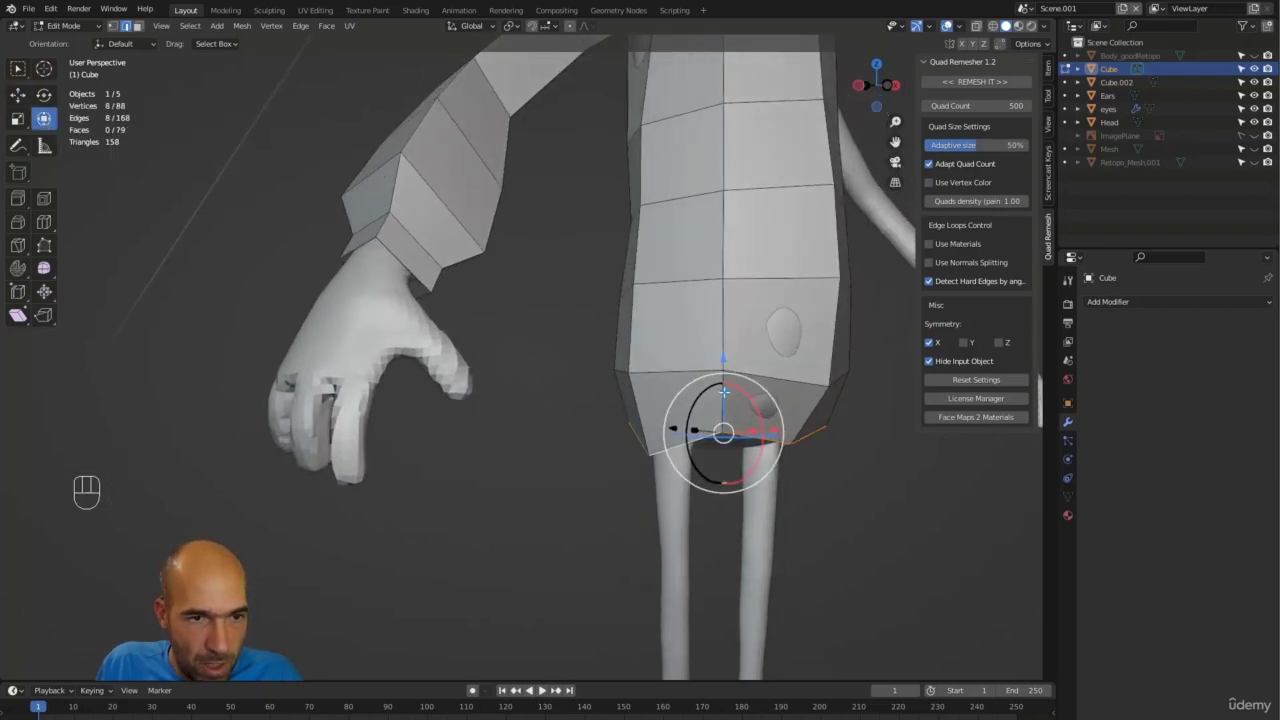
pyautogui.moveTo(724, 393); pyautogui.dragTo(722, 432)
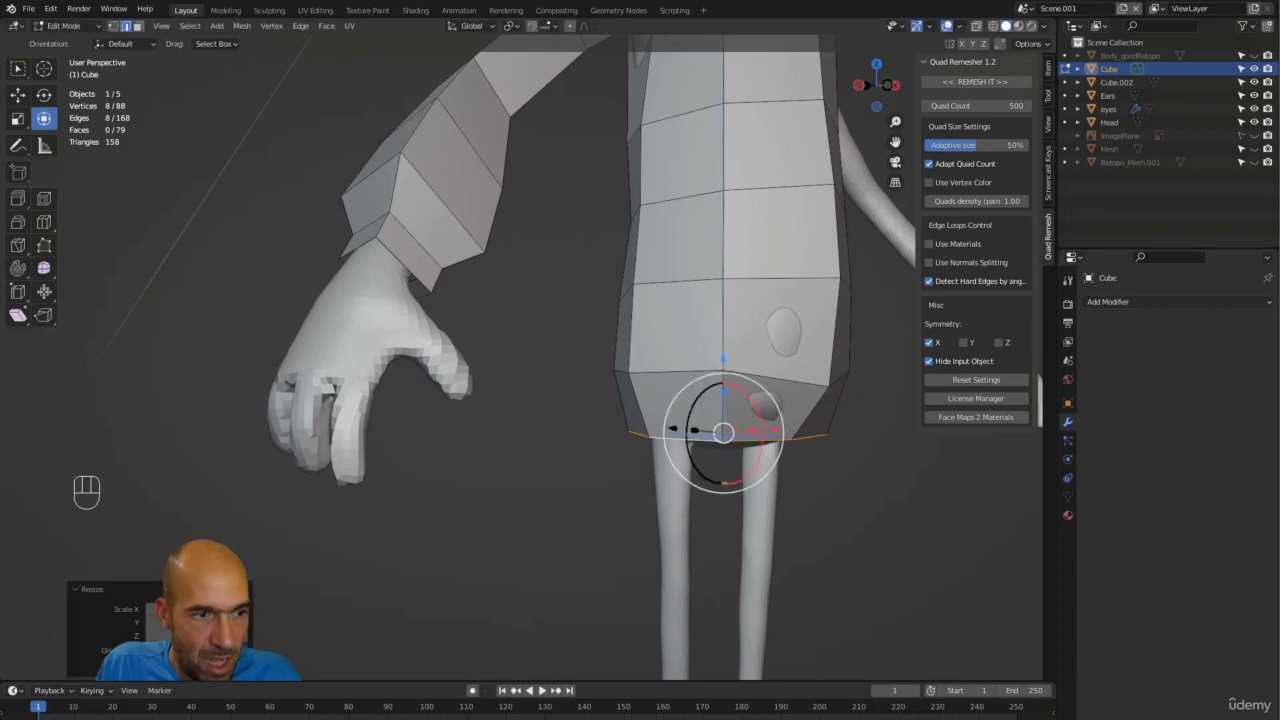
pyautogui.keyDown('alt'); pyautogui.moveTo(508, 543); pyautogui.dragTo(474, 528); pyautogui.keyUp('alt')
pyautogui.click(541, 494)
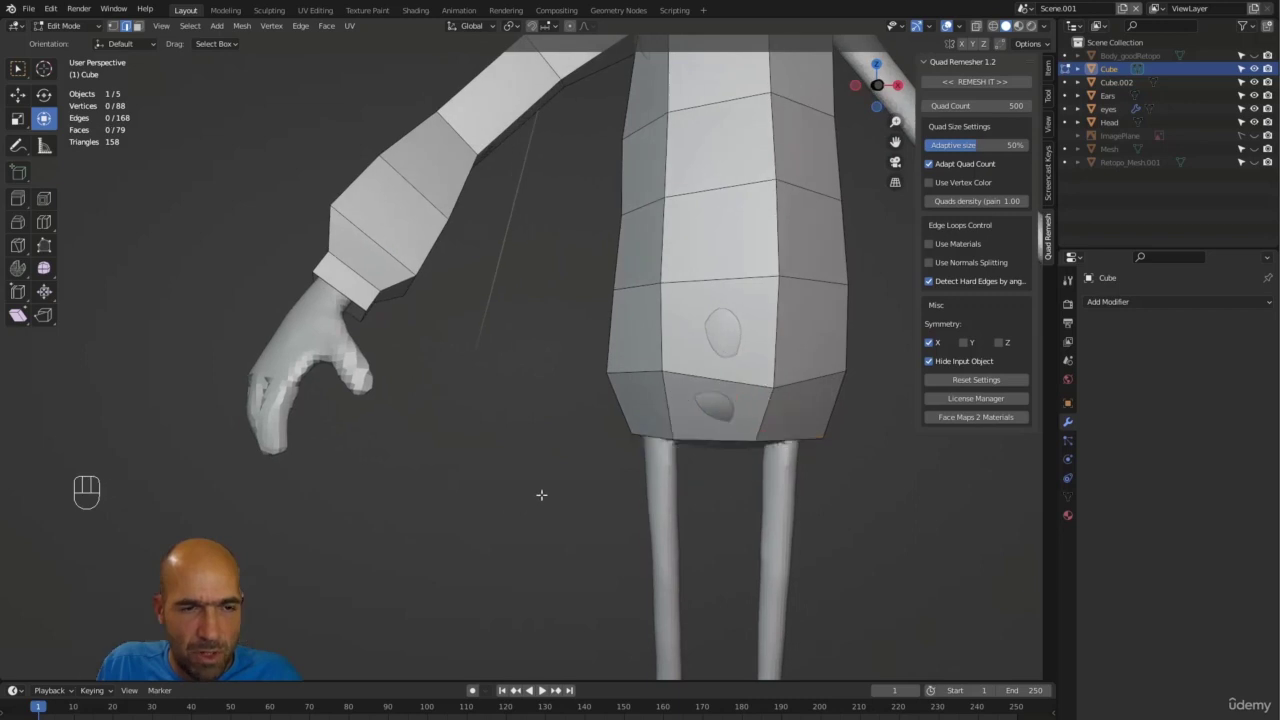
# Step: Add an edge loop around the torso just above the bottom hem to form a waistband
pyautogui.hotkey('ctrl', 'r')
pyautogui.click(665, 416)
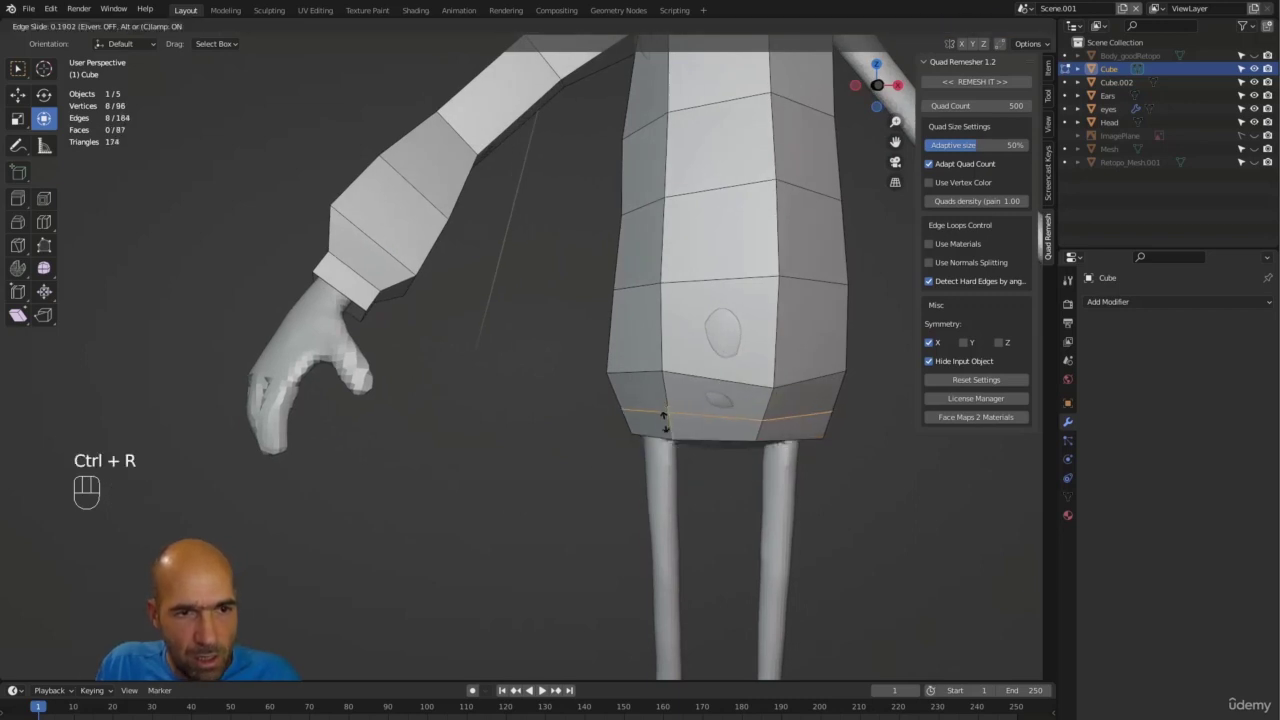
pyautogui.click(664, 420)
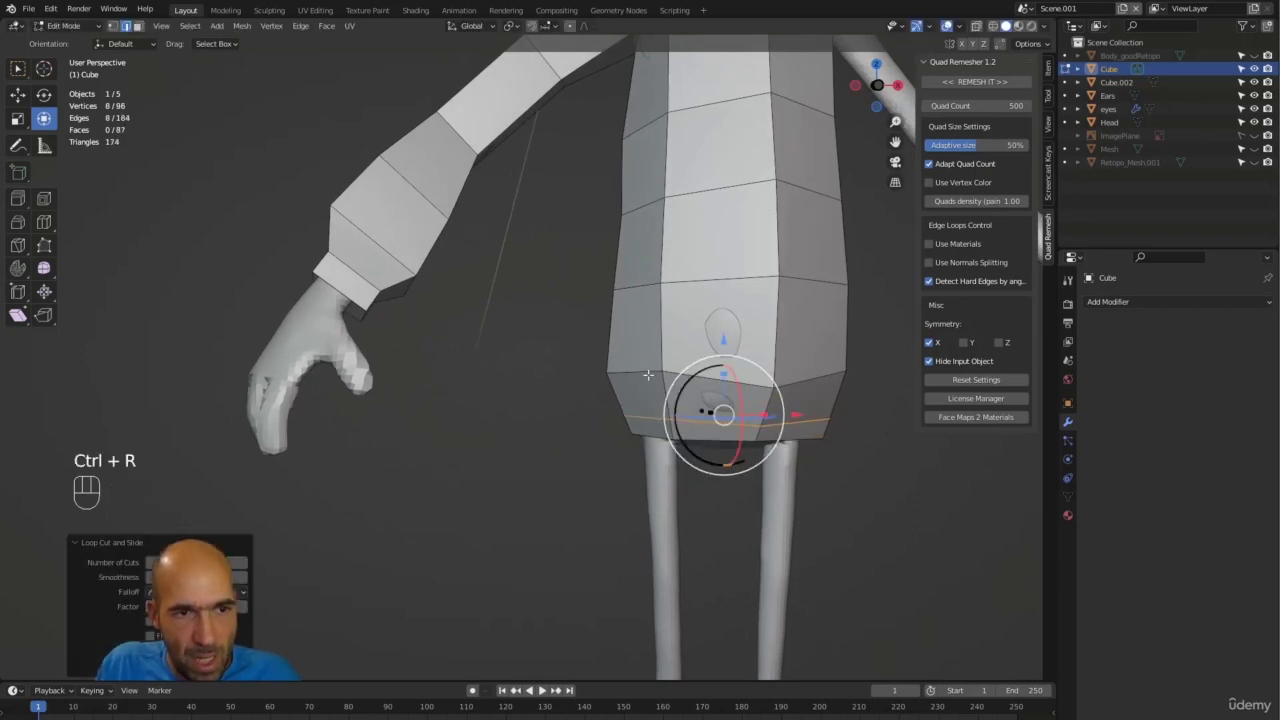
# Step: Scale up the torso edge loop directly above the waistband so the hoodie bulges over it
pyautogui.click(632, 372)
pyautogui.keyDown('alt'); pyautogui.click(641, 373); pyautogui.keyUp('alt')
pyautogui.keyDown('alt'); pyautogui.moveTo(646, 385); pyautogui.dragTo(621, 404); pyautogui.keyUp('alt')
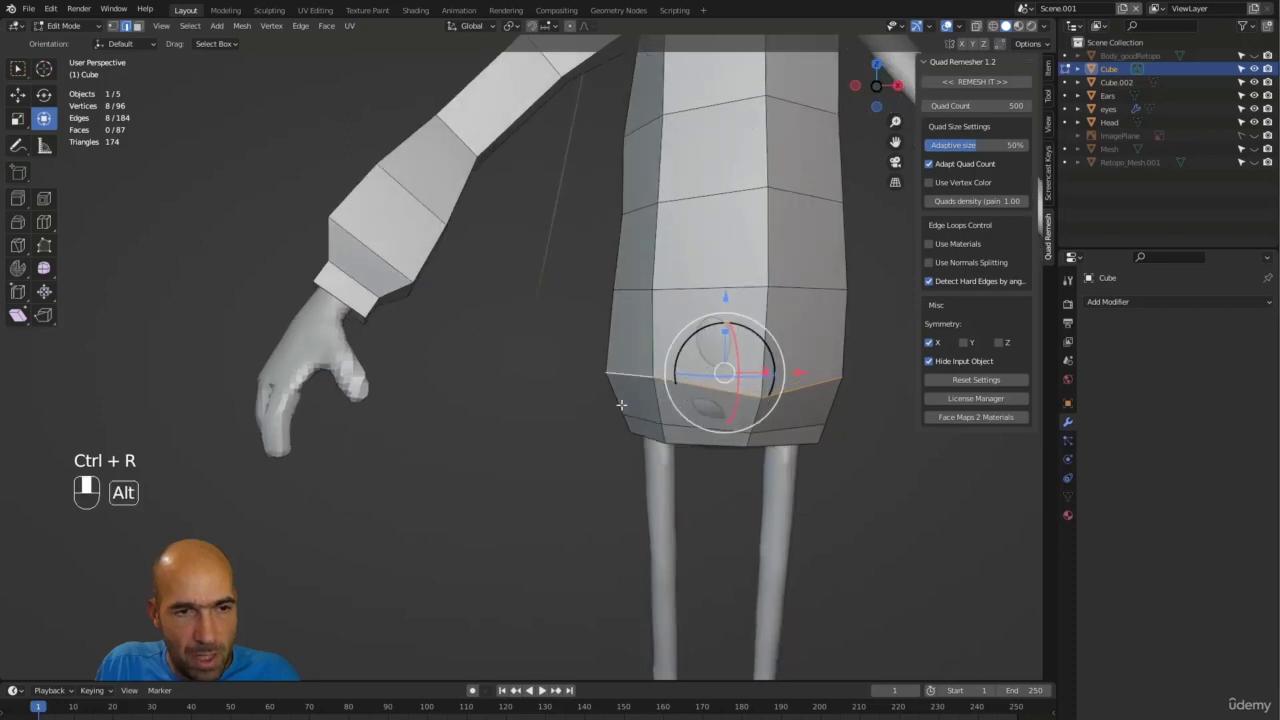
pyautogui.press('s')
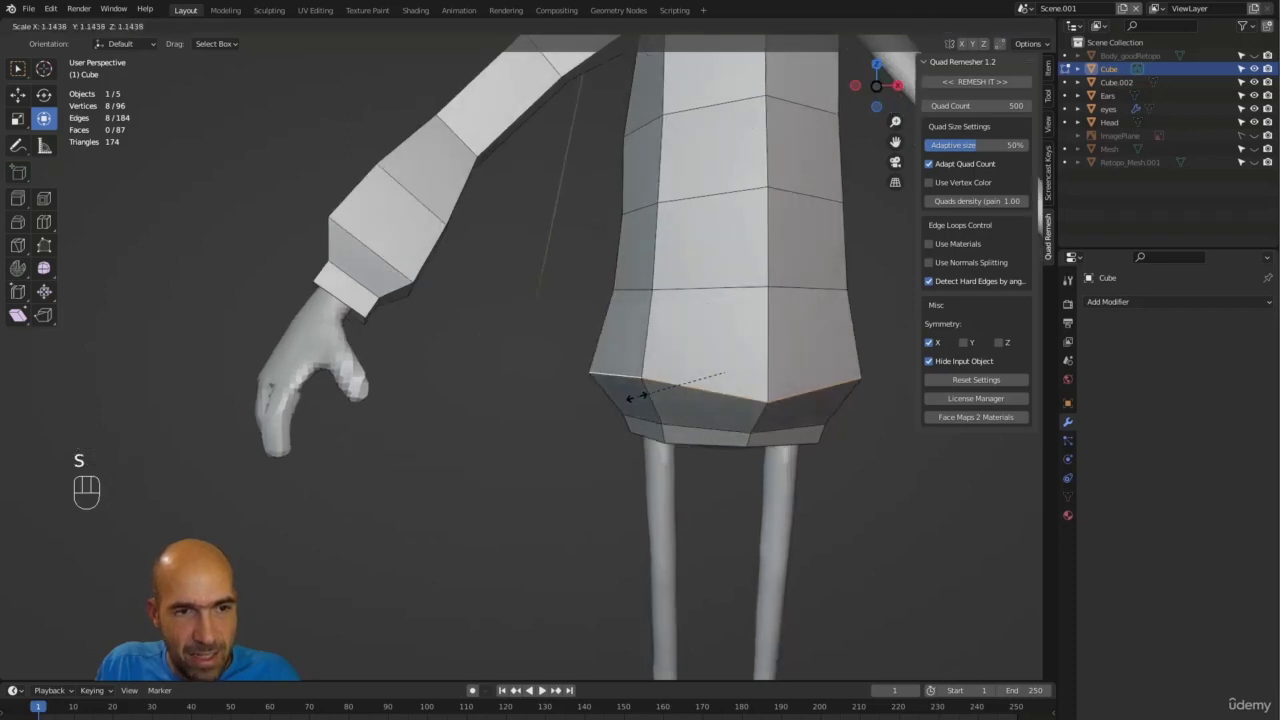
pyautogui.click(627, 397)
# Step: Scale up the next two torso edge loops above the bulge to widen the hoodie's belly gradually
pyautogui.keyDown('alt'); pyautogui.click(698, 286); pyautogui.keyUp('alt')
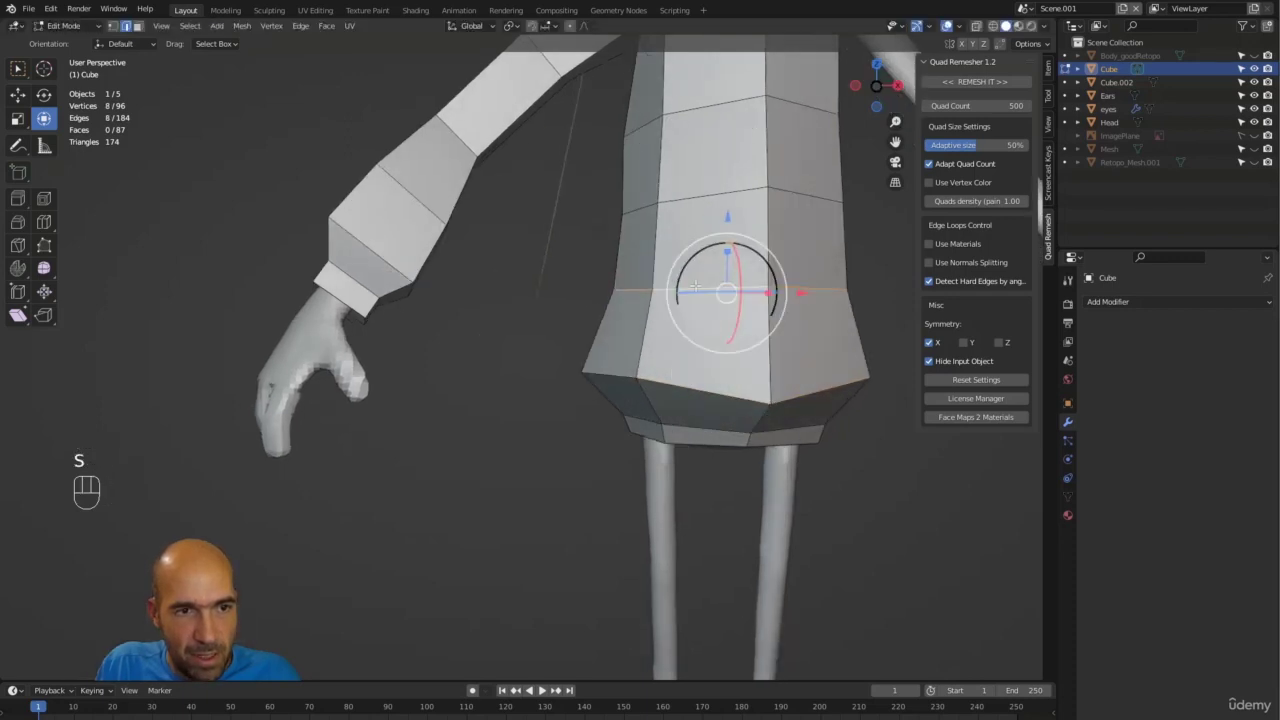
pyautogui.press('s')
pyautogui.click(688, 286)
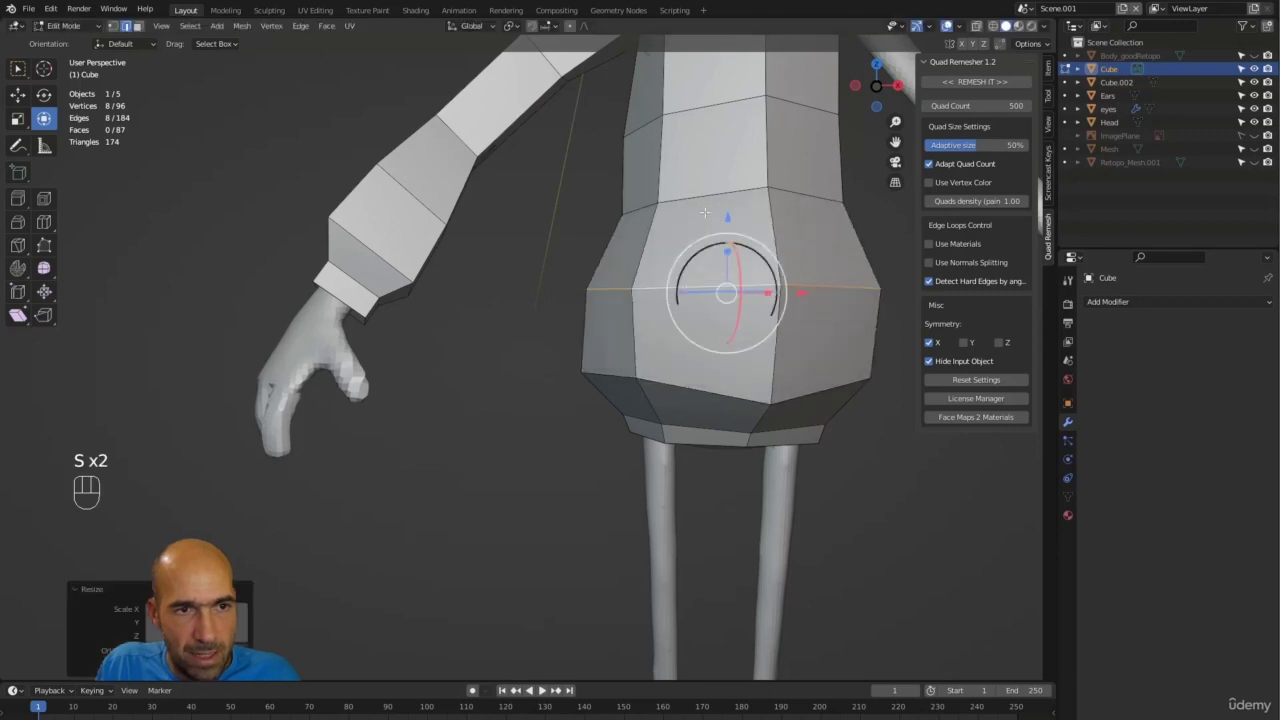
pyautogui.keyDown('alt'); pyautogui.click(703, 197); pyautogui.keyUp('alt')
pyautogui.press('s')
pyautogui.click(703, 197)
pyautogui.scroll(-6, 690, 200)
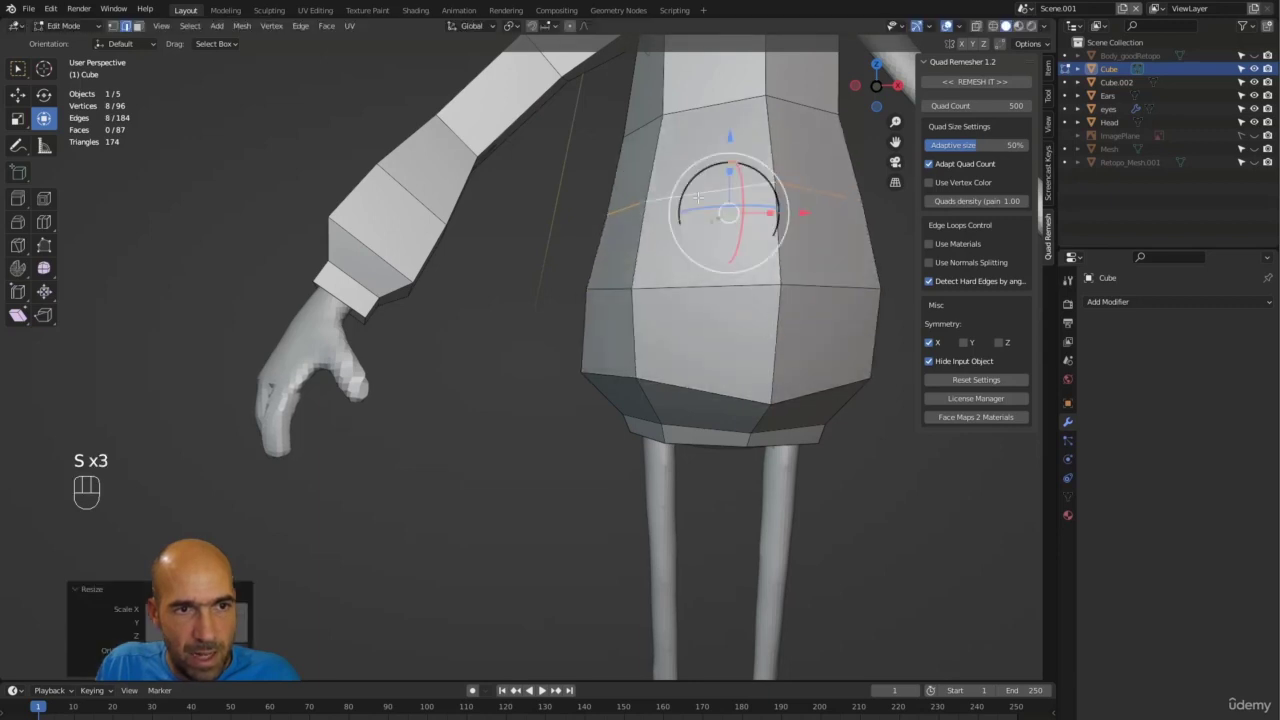
# Step: Select the open edge loop at the hoodie's neckline and scale it down toward the neck
pyautogui.keyDown('alt'); pyautogui.click(614, 340); pyautogui.keyUp('alt')
pyautogui.scroll(4, 614, 340)
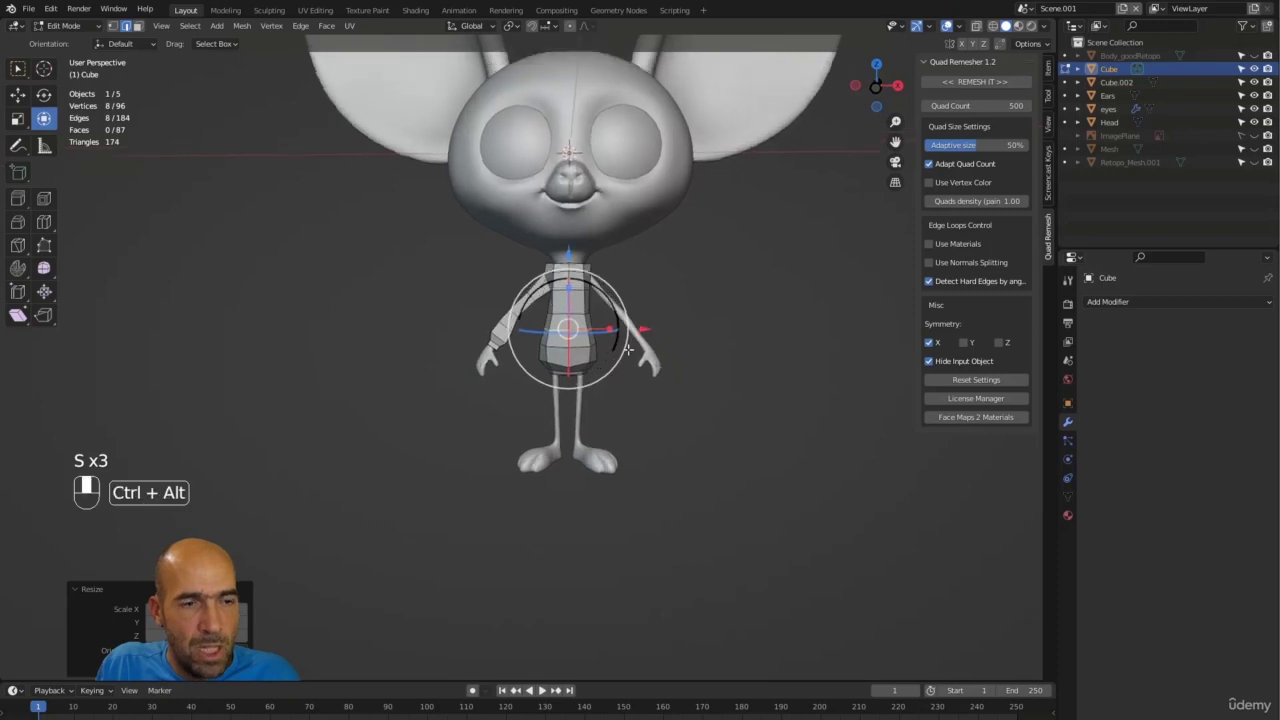
pyautogui.keyDown('alt'); pyautogui.moveTo(698, 321); pyautogui.dragTo(778, 318, button='middle'); pyautogui.keyUp('alt')
pyautogui.keyDown('alt'); pyautogui.keyDown('shift'); pyautogui.moveTo(694, 275); pyautogui.dragTo(690, 360, button='middle'); pyautogui.keyUp('shift'); pyautogui.keyUp('alt')
pyautogui.keyDown('ctrl'); pyautogui.keyDown('alt'); pyautogui.moveTo(680, 300); pyautogui.dragTo(677, 331, button='middle'); pyautogui.keyUp('alt'); pyautogui.keyUp('ctrl')
pyautogui.keyDown('alt'); pyautogui.click(585, 338); pyautogui.keyUp('alt')
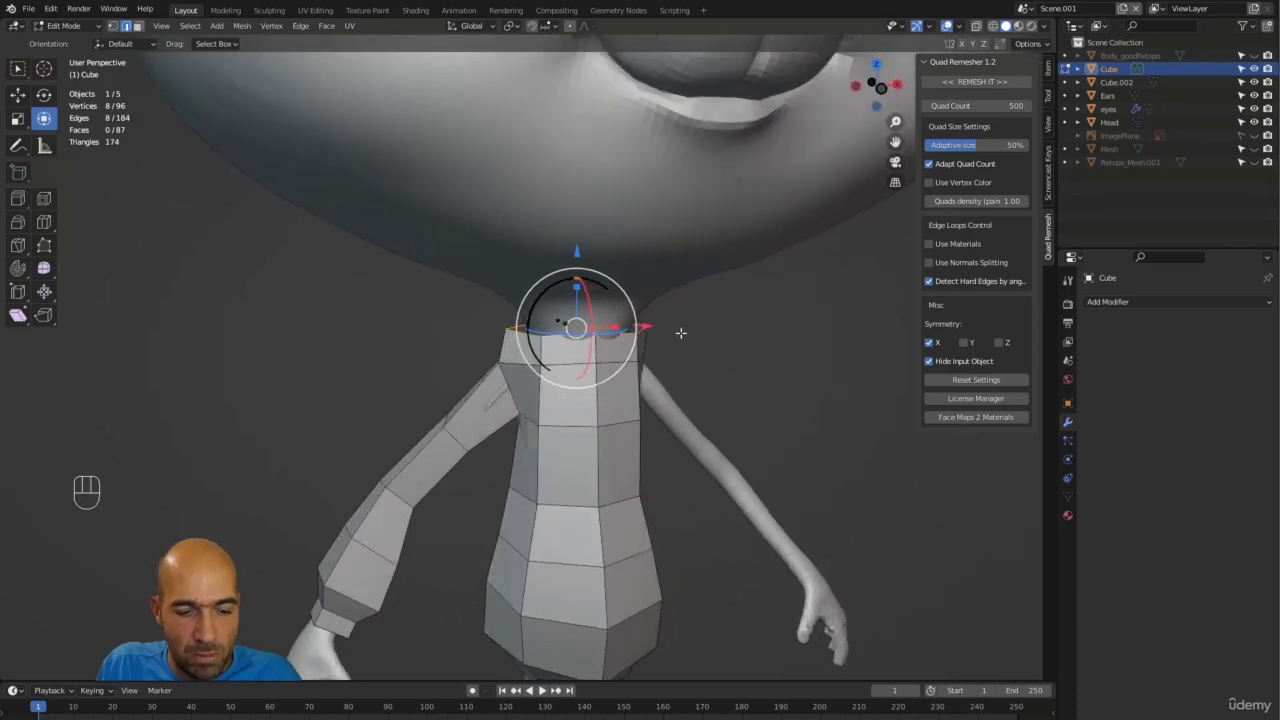
pyautogui.press('s')
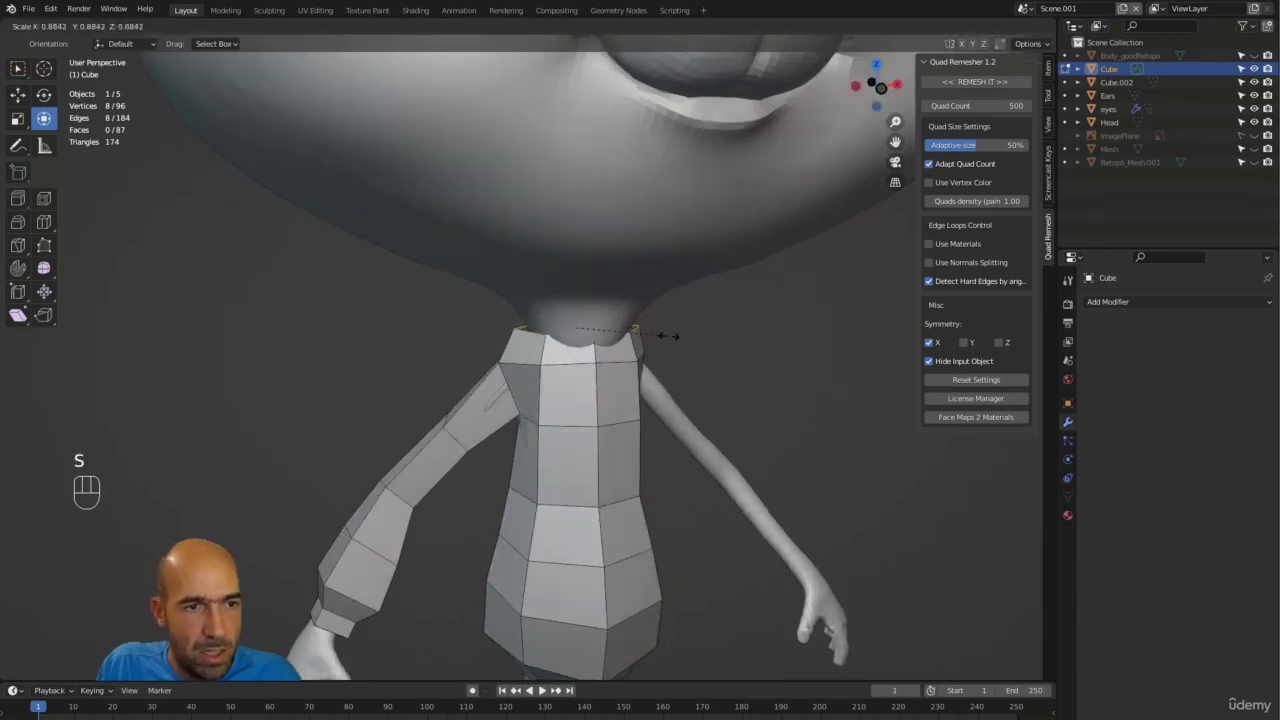
pyautogui.click(665, 336)
pyautogui.keyDown('alt'); pyautogui.moveTo(665, 336); pyautogui.dragTo(815, 317, button='middle'); pyautogui.keyUp('alt')
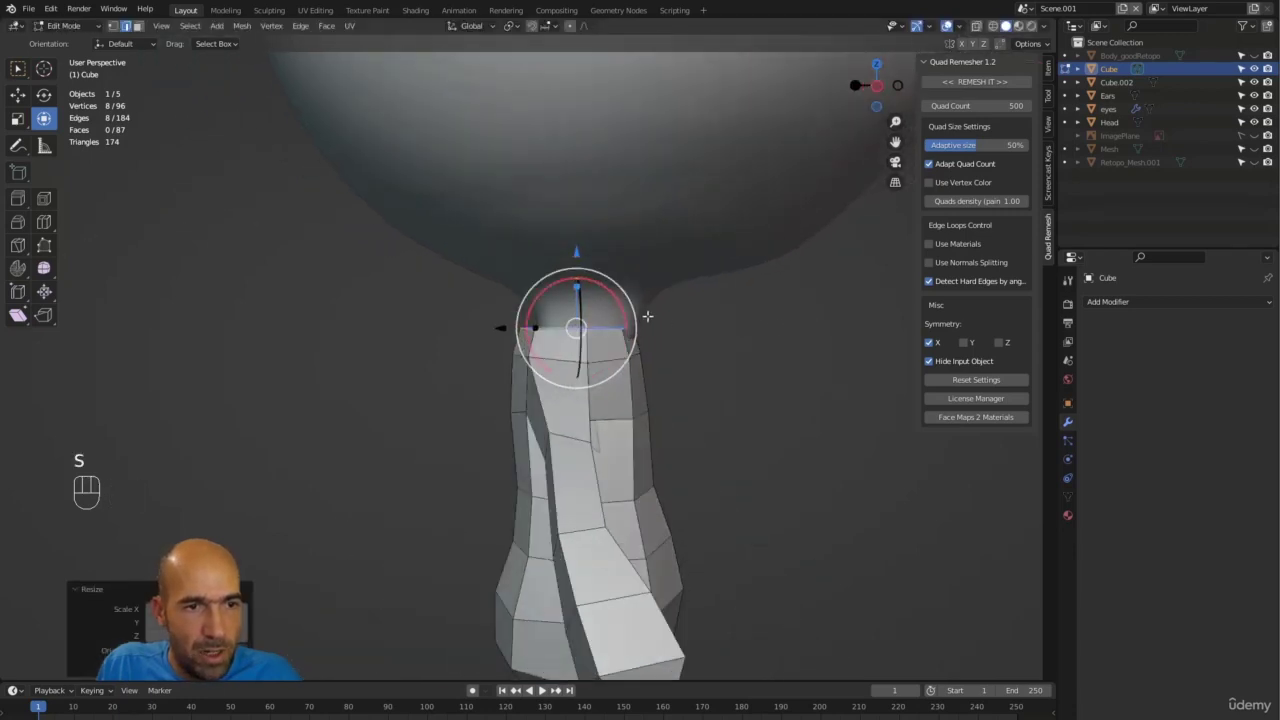
# Step: Tilt the neckline edge loop by about 12 degrees and move it slightly to fit the base of the neck
pyautogui.press('r')
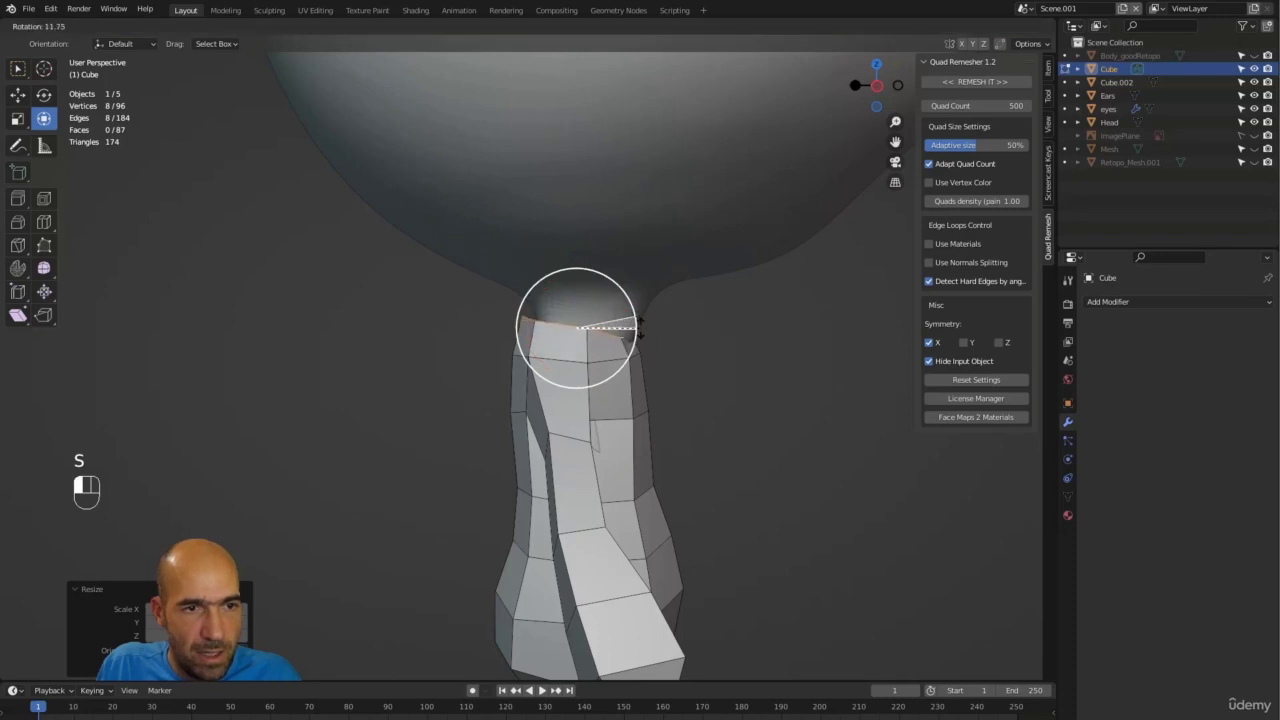
pyautogui.click(639, 327)
pyautogui.press('g')
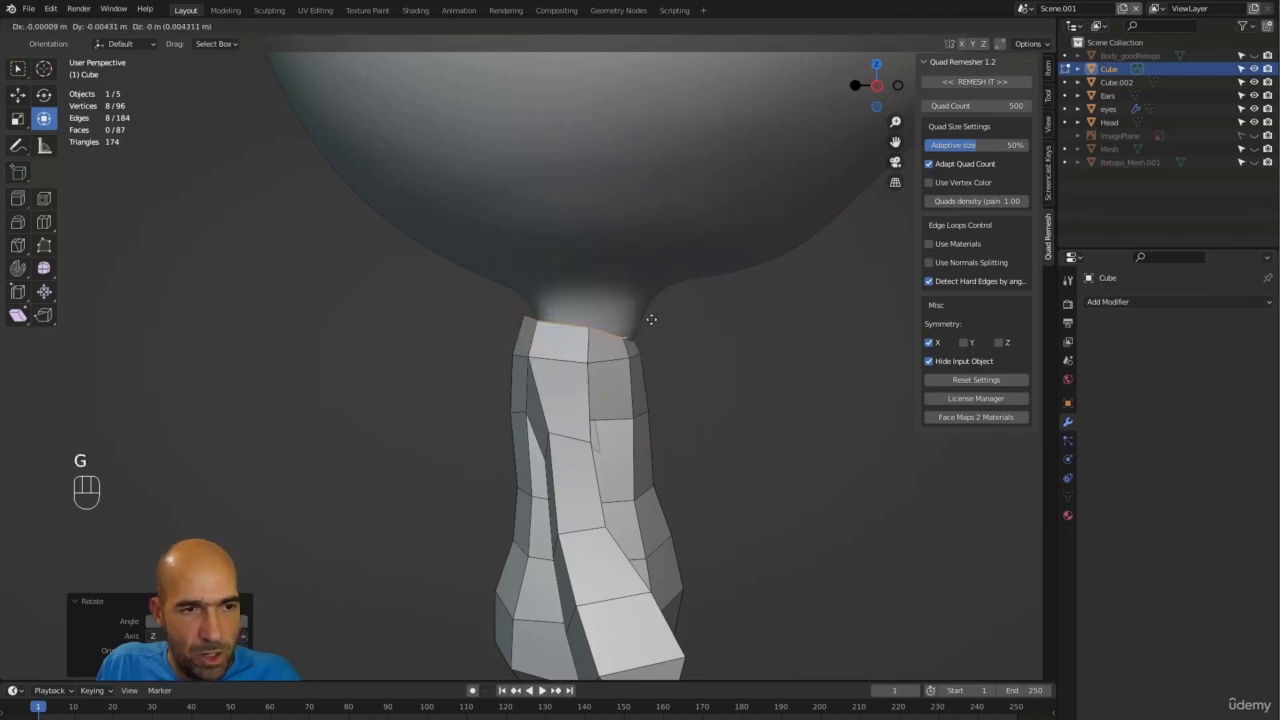
pyautogui.click(651, 319)
# Step: Move the neckline vertex beside the shoulder inward, closer to the neck
pyautogui.keyDown('alt'); pyautogui.moveTo(677, 323); pyautogui.dragTo(545, 327); pyautogui.keyUp('alt')
pyautogui.press('1')
pyautogui.click(517, 330)
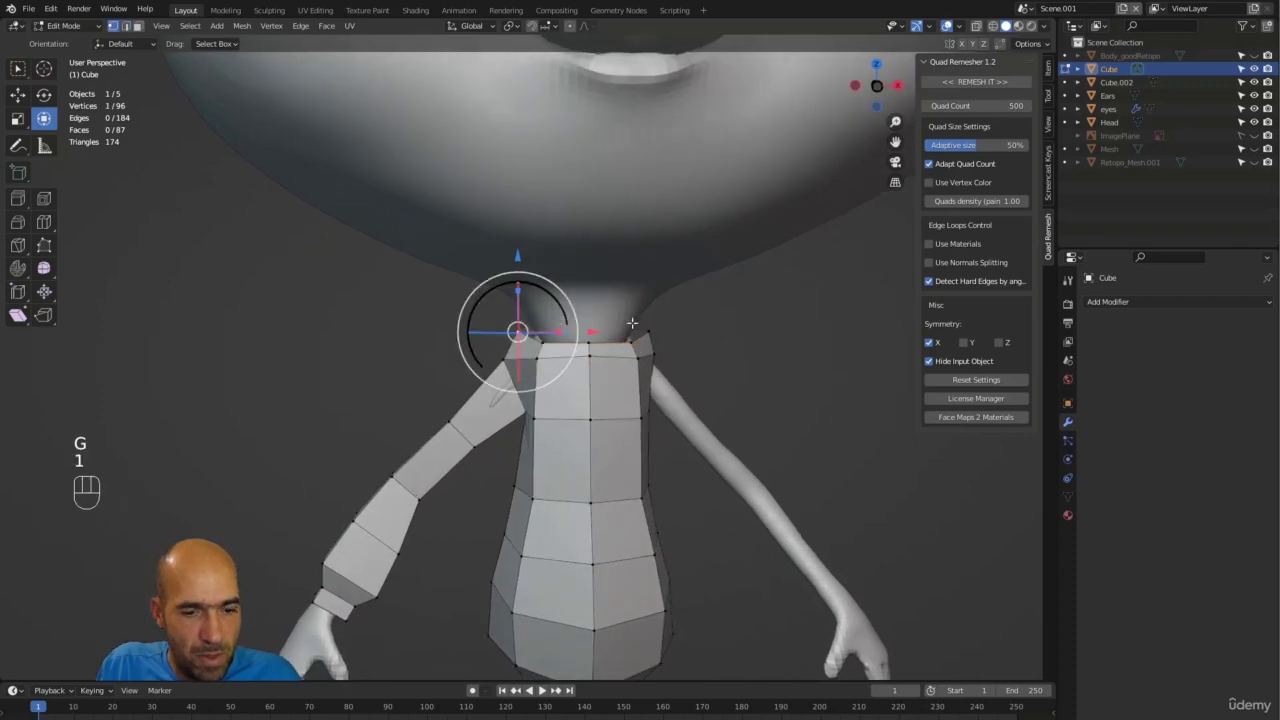
pyautogui.press('g')
pyautogui.click(646, 326)
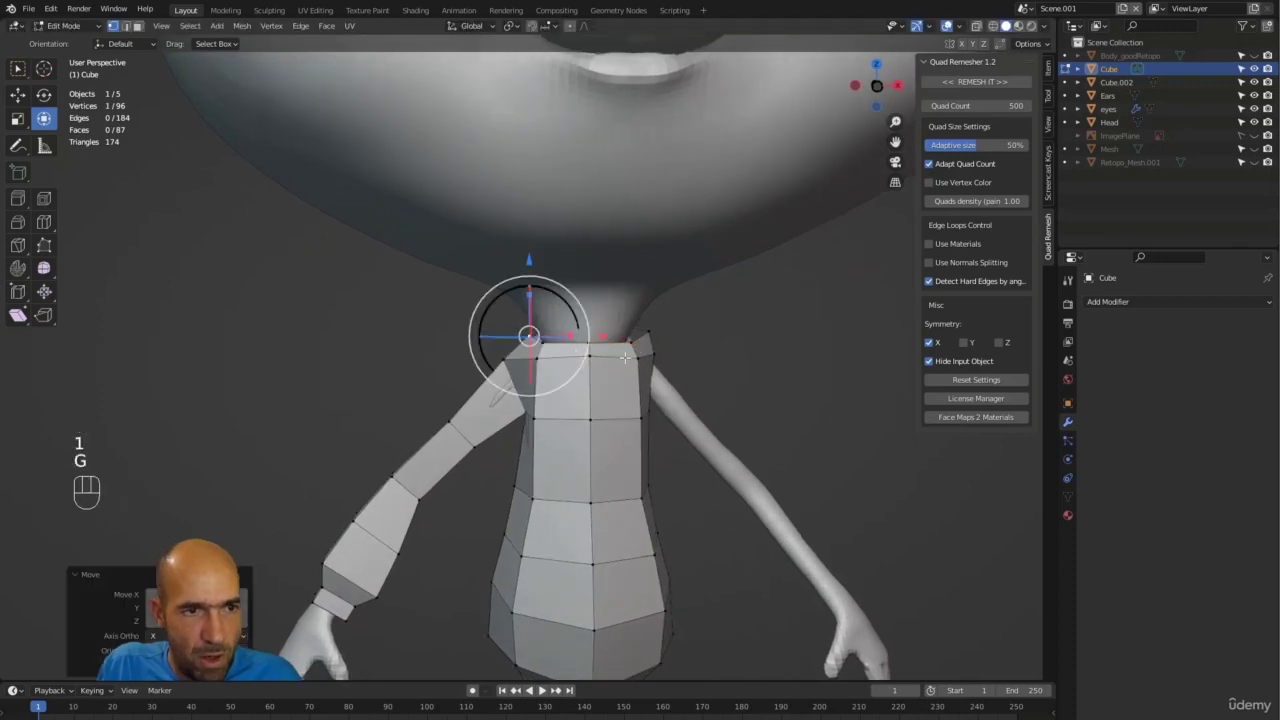
pyautogui.keyDown('alt'); pyautogui.moveTo(646, 326); pyautogui.dragTo(594, 368); pyautogui.keyUp('alt')
# Step: Symmetrize the hoodie mesh from -X to +X in Sculpt Mode to create the second sleeve
pyautogui.keyDown('ctrl'); pyautogui.keyDown('alt'); pyautogui.moveTo(676, 360); pyautogui.dragTo(640, 374); pyautogui.keyUp('alt'); pyautogui.keyUp('ctrl')
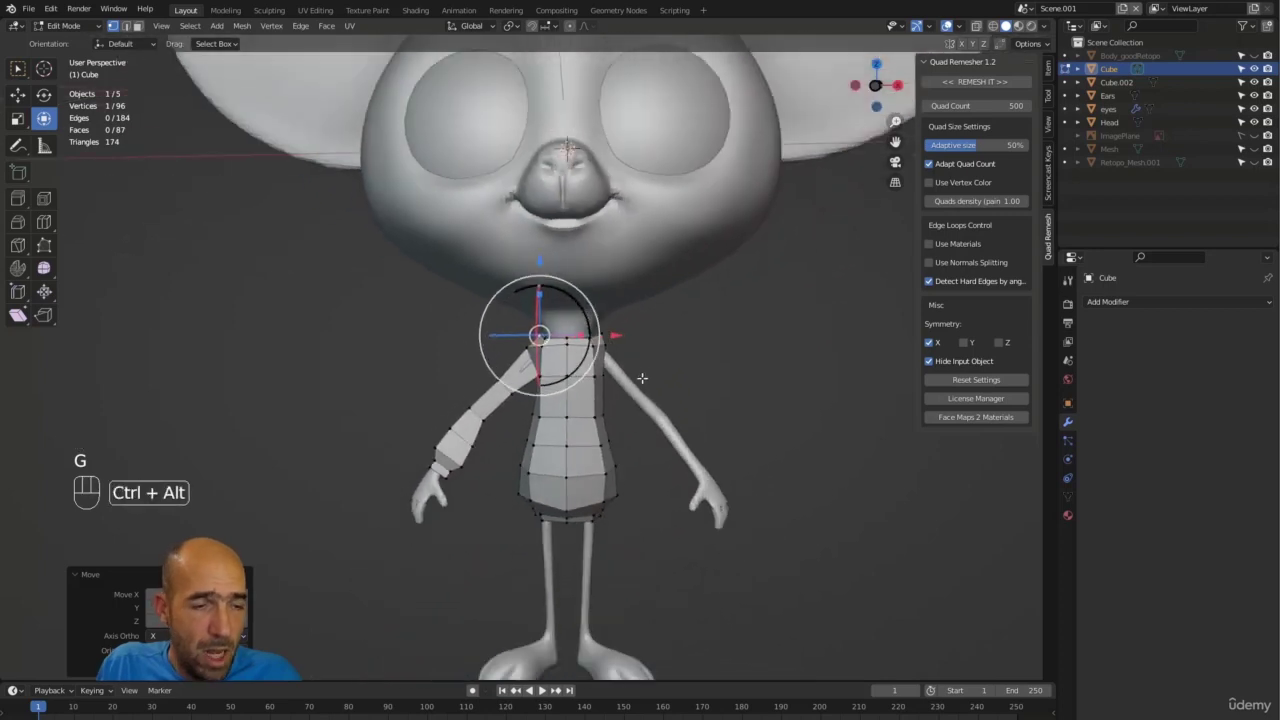
pyautogui.press('Tab')
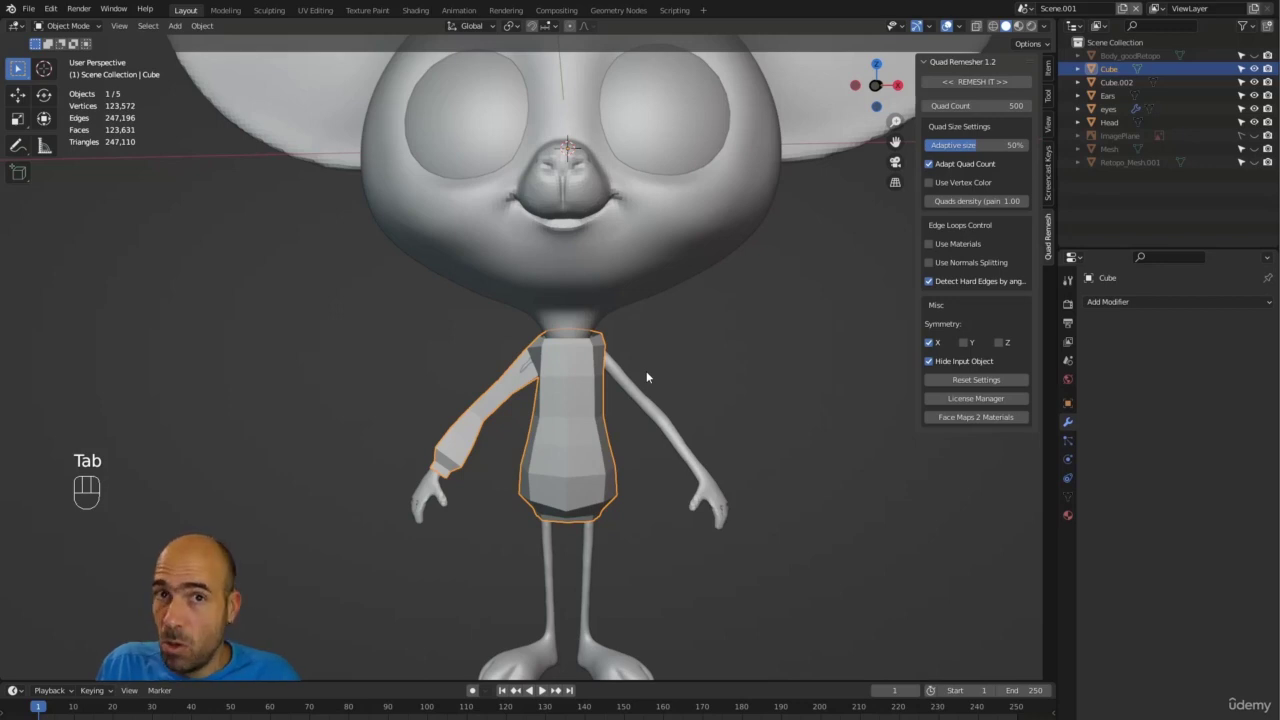
pyautogui.hotkey('ctrl', 'Tab')
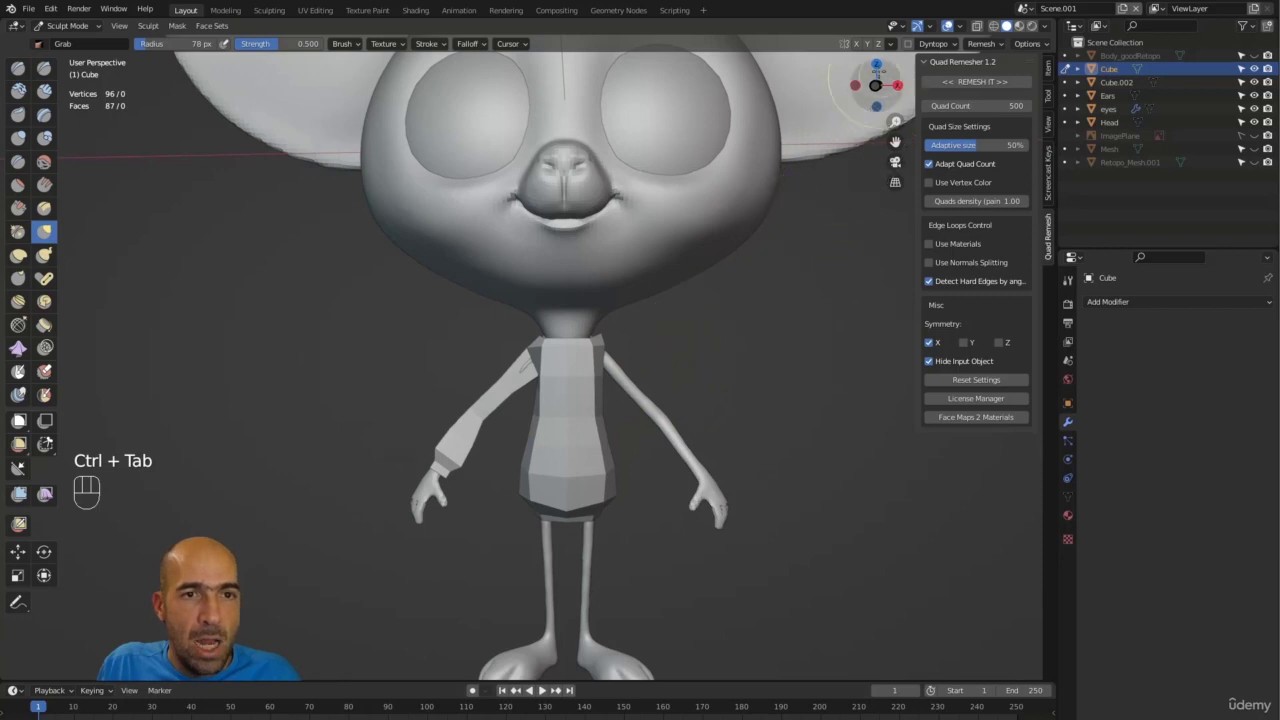
pyautogui.click(891, 44)
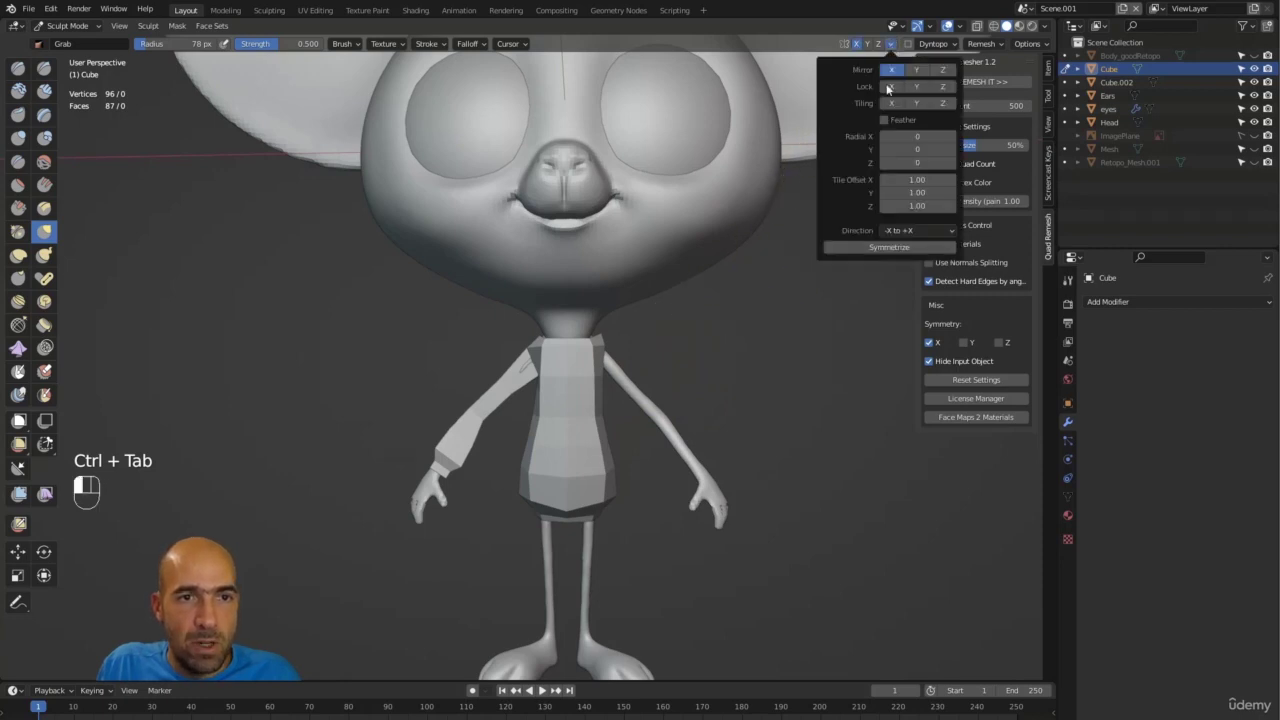
pyautogui.click(880, 249)
# Step: Examine the mirrored hoodie from the front, sides and close up, checking the sleeves, waistband and places where the body pokes through
pyautogui.keyDown('alt'); pyautogui.moveTo(723, 366); pyautogui.dragTo(750, 353); pyautogui.keyUp('alt')
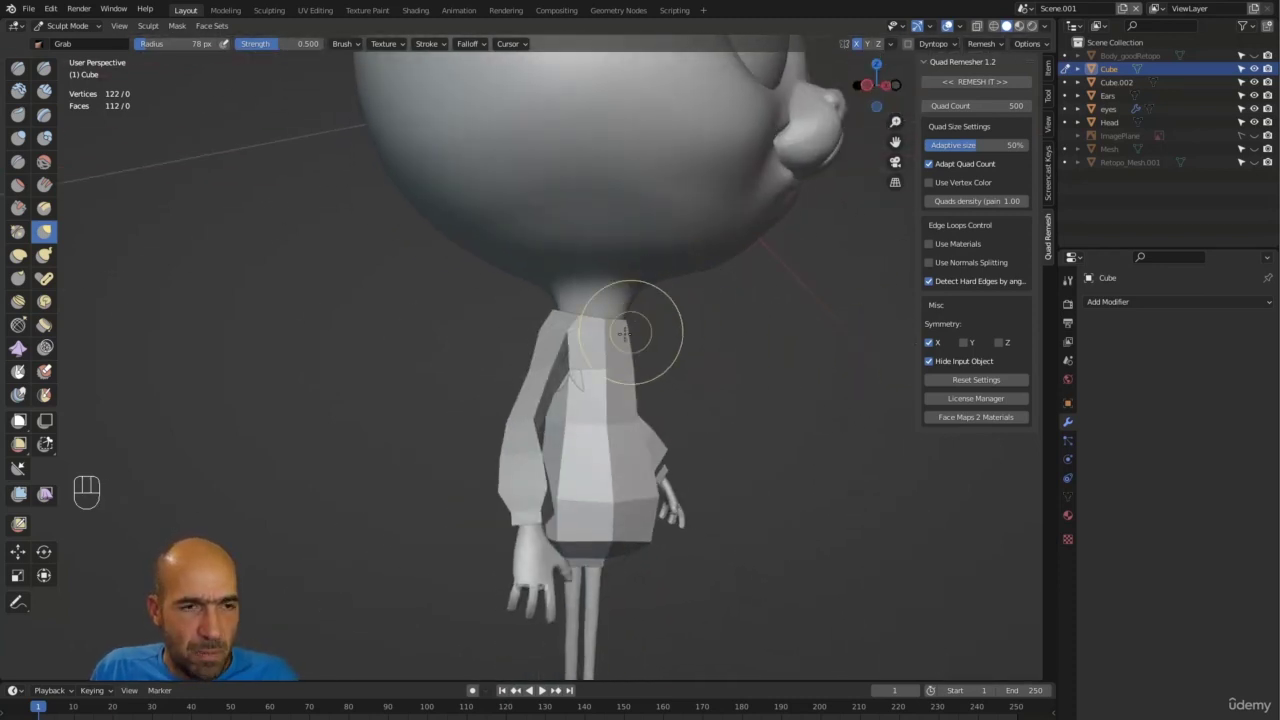
pyautogui.keyDown('alt'); pyautogui.moveTo(606, 334); pyautogui.dragTo(628, 478); pyautogui.keyUp('alt')
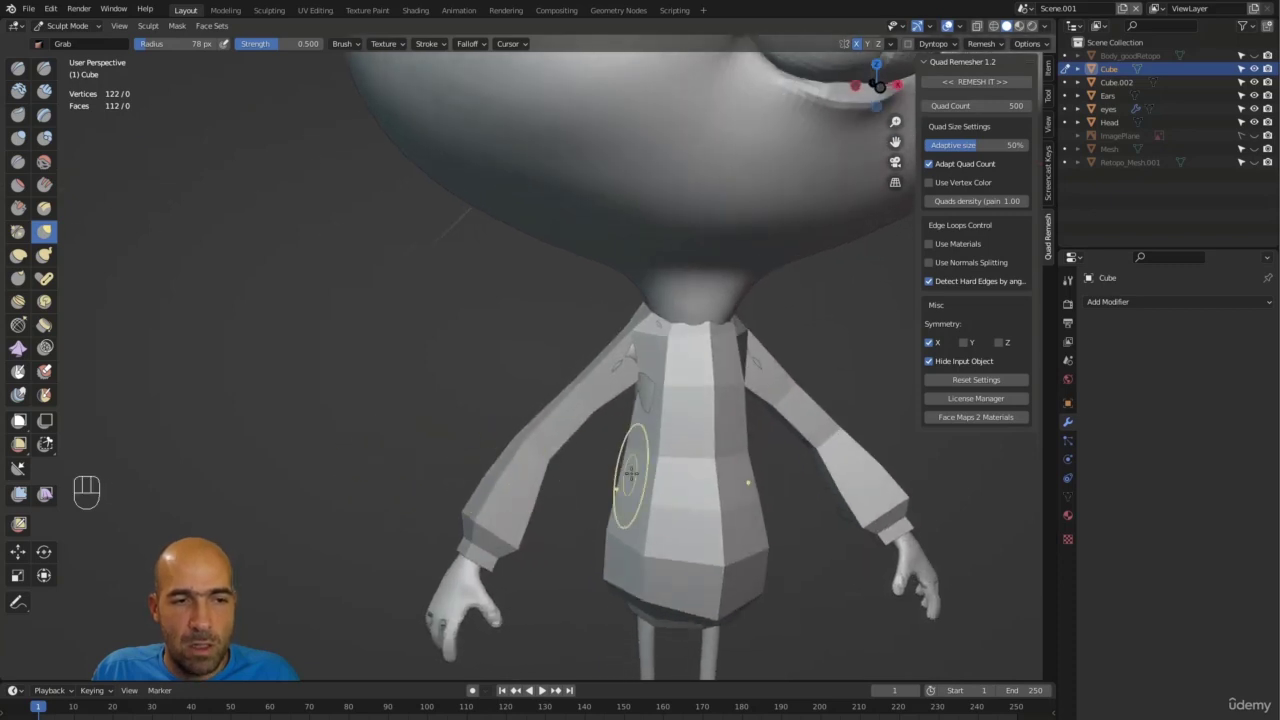
pyautogui.moveTo(634, 563)
pyautogui.keyDown('alt'); pyautogui.mouseDown()
pyautogui.moveTo(640, 618)
pyautogui.moveTo(610, 618)
pyautogui.mouseUp(); pyautogui.keyUp('alt')
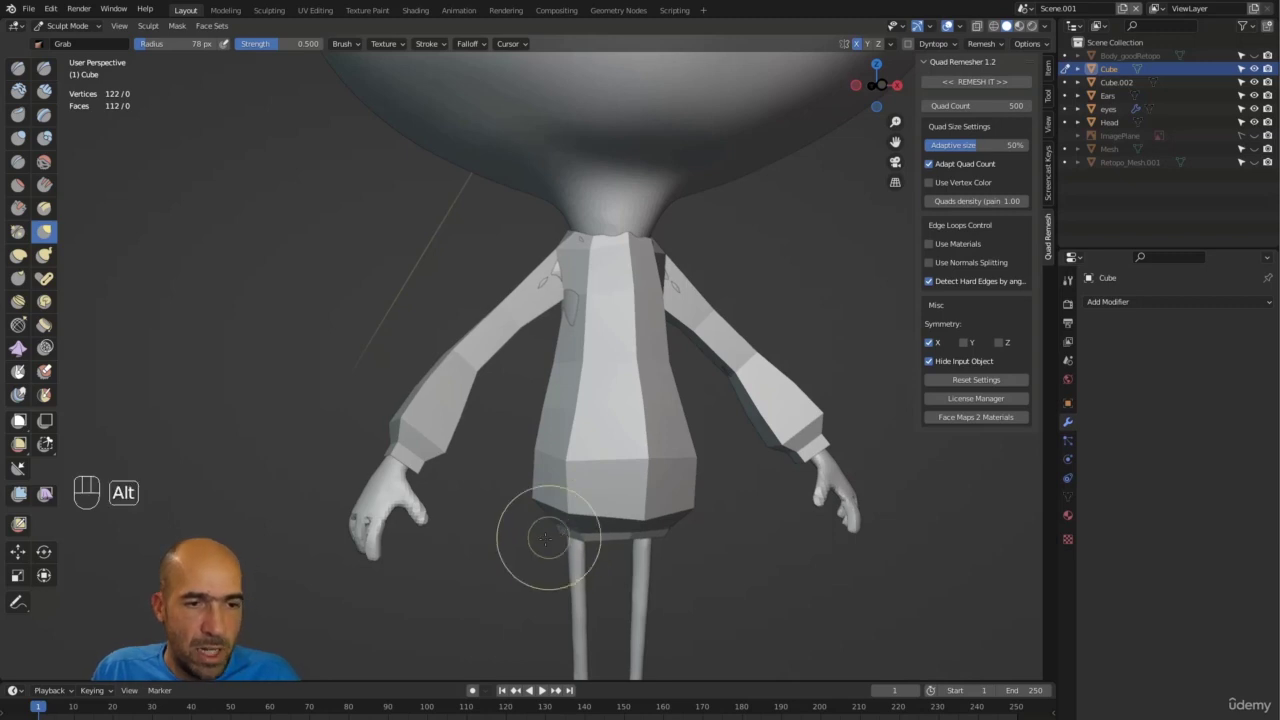
pyautogui.keyDown('ctrl'); pyautogui.keyDown('alt'); pyautogui.moveTo(546, 539); pyautogui.dragTo(512, 540); pyautogui.keyUp('alt'); pyautogui.keyUp('ctrl')
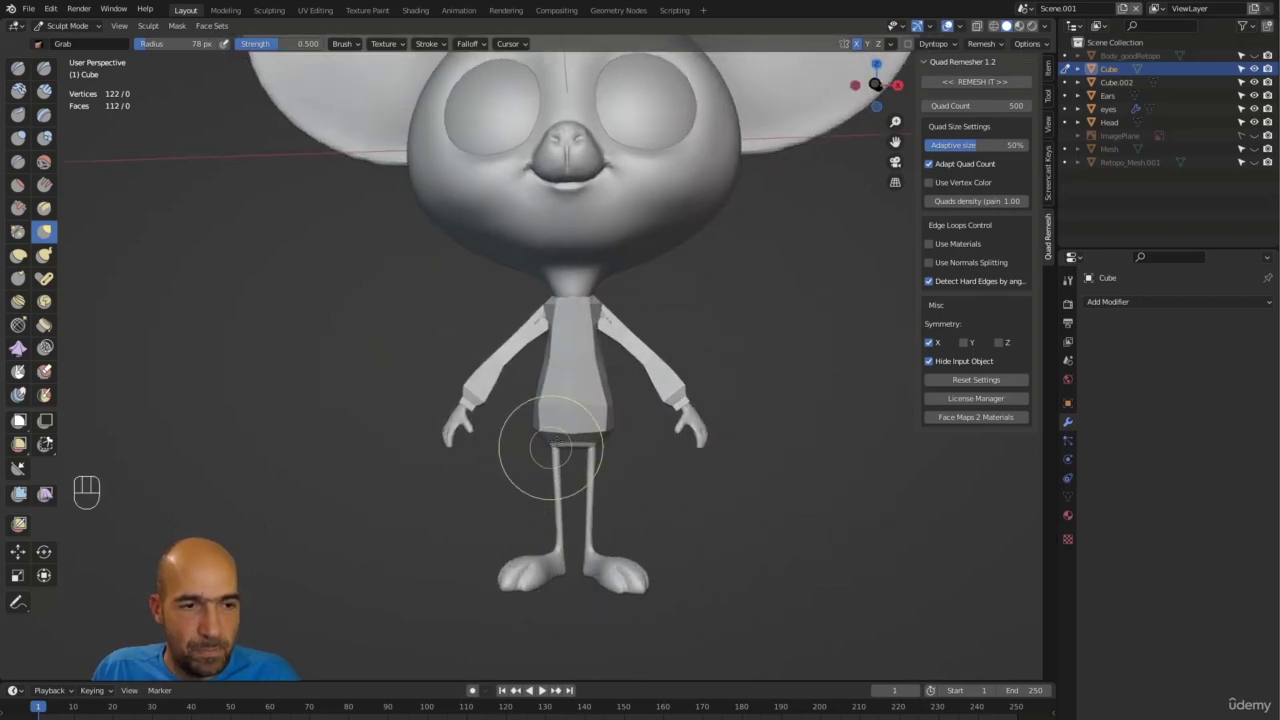
pyautogui.keyDown('alt'); pyautogui.moveTo(540, 443); pyautogui.dragTo(505, 443); pyautogui.keyUp('alt')
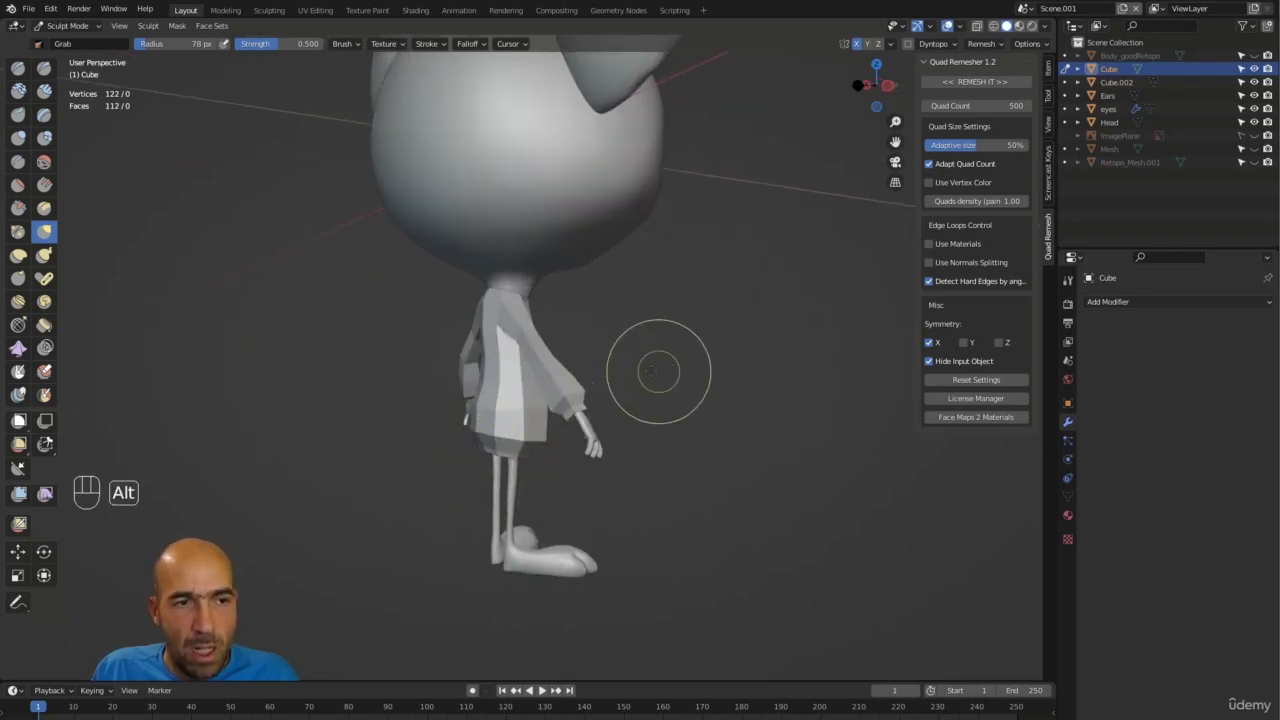
pyautogui.keyDown('alt'); pyautogui.moveTo(658, 371); pyautogui.dragTo(630, 372); pyautogui.keyUp('alt')
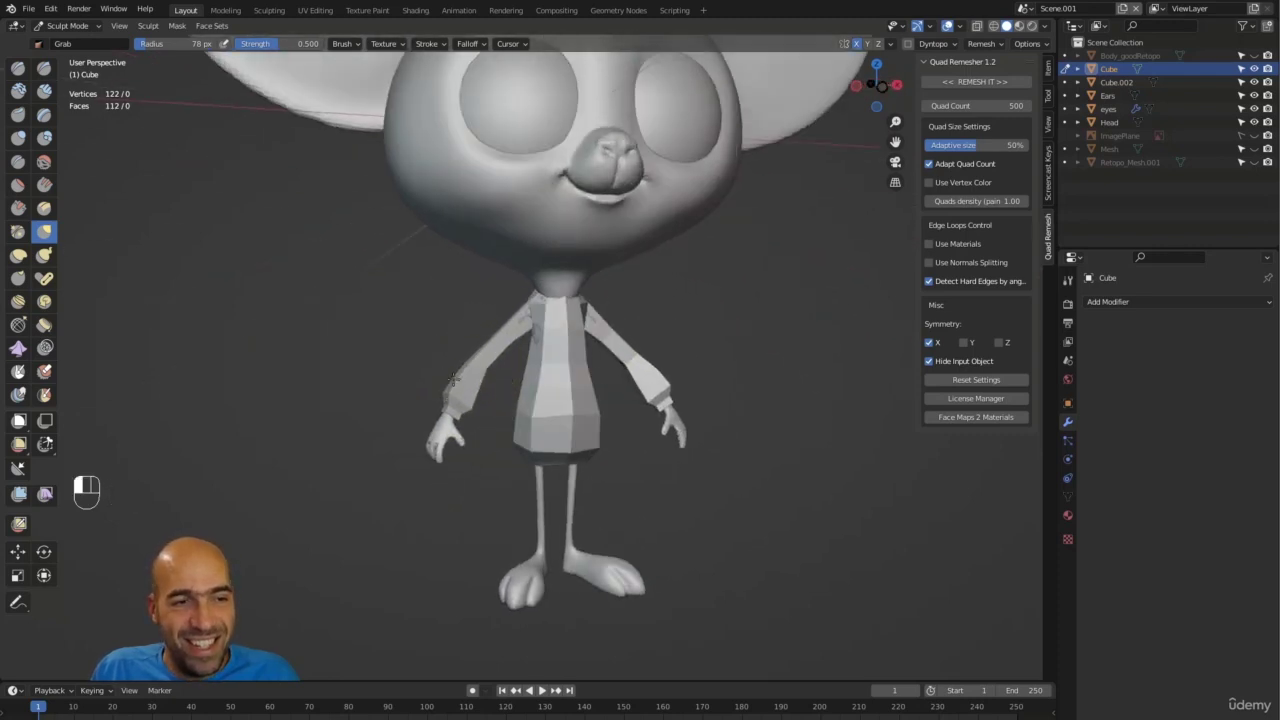
pyautogui.moveTo(453, 378)
pyautogui.keyDown('ctrl'); pyautogui.keyDown('alt'); pyautogui.mouseDown()
pyautogui.moveTo(423, 389)
pyautogui.moveTo(493, 437)
pyautogui.moveTo(449, 414)
pyautogui.mouseUp(); pyautogui.keyUp('alt'); pyautogui.keyUp('ctrl')
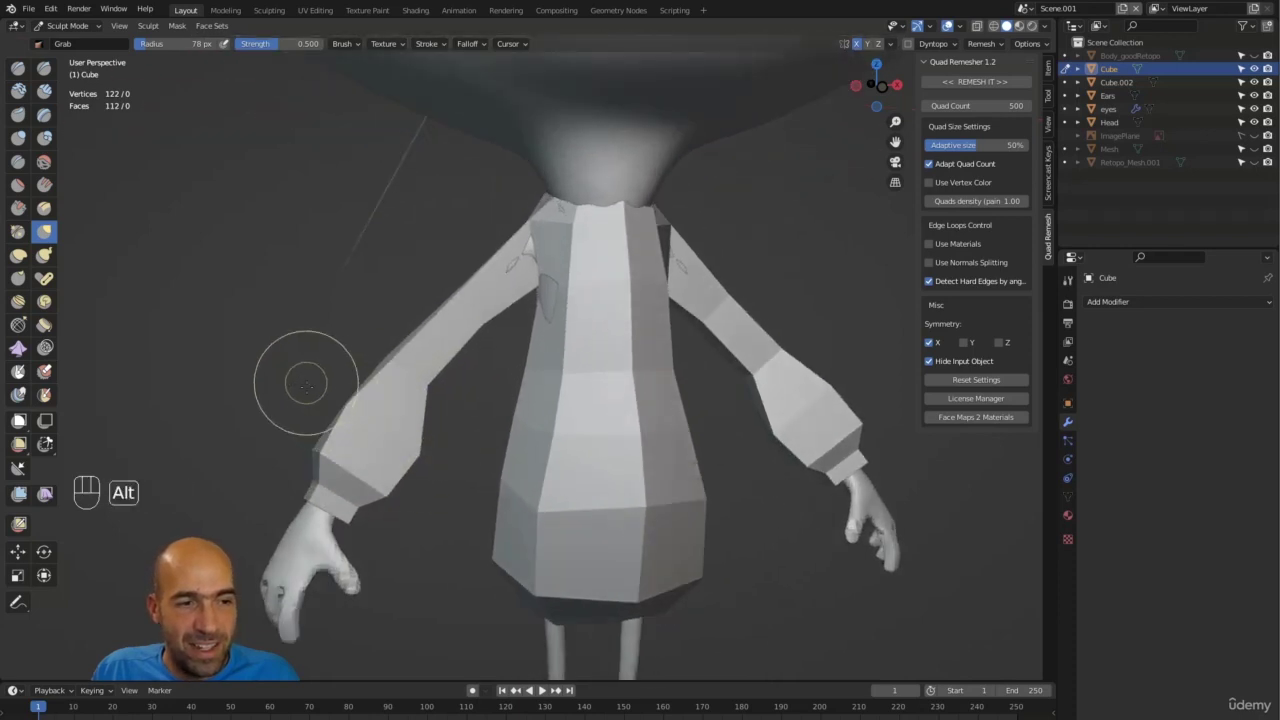
pyautogui.moveTo(306, 385)
pyautogui.keyDown('alt'); pyautogui.mouseDown()
pyautogui.moveTo(327, 401)
pyautogui.moveTo(560, 395)
pyautogui.moveTo(277, 346)
pyautogui.mouseUp(); pyautogui.keyUp('alt')
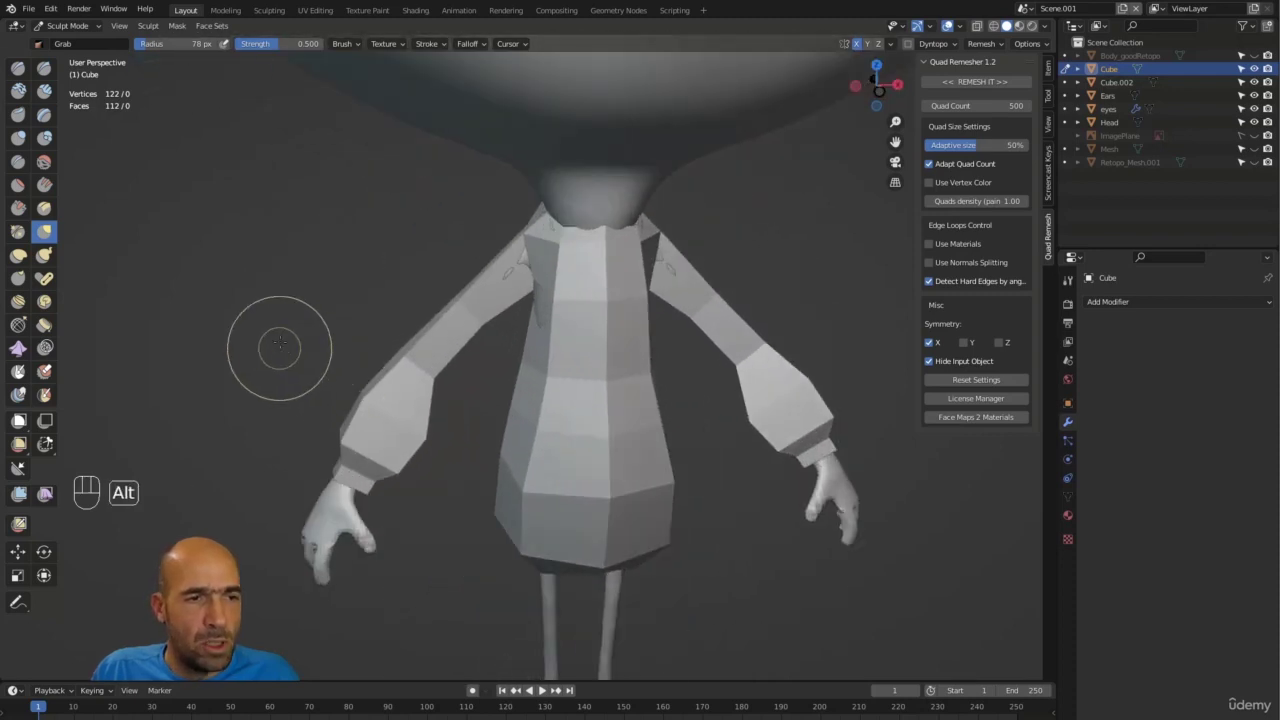
# Step: In Edit Mode, add two lengthwise edge loops through the sleeves, one along the front and one along the back
pyautogui.press('Tab')
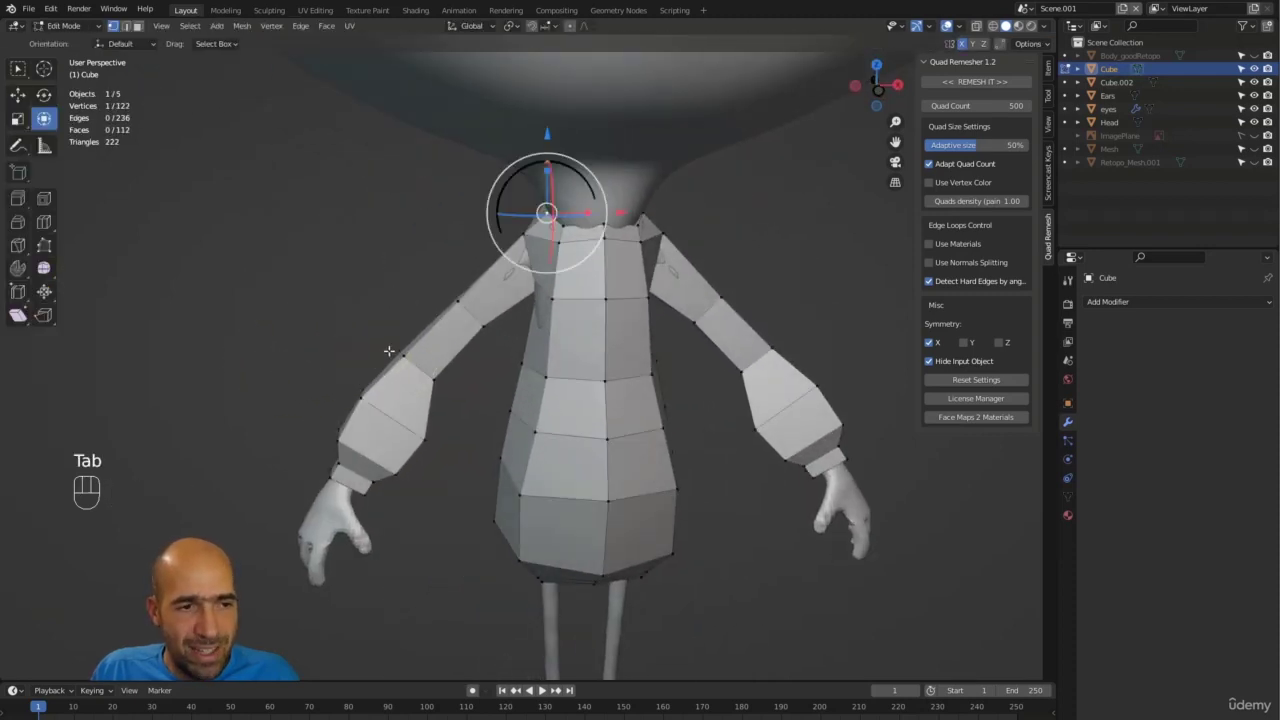
pyautogui.hotkey('ctrl', 'r')
pyautogui.click(387, 419)
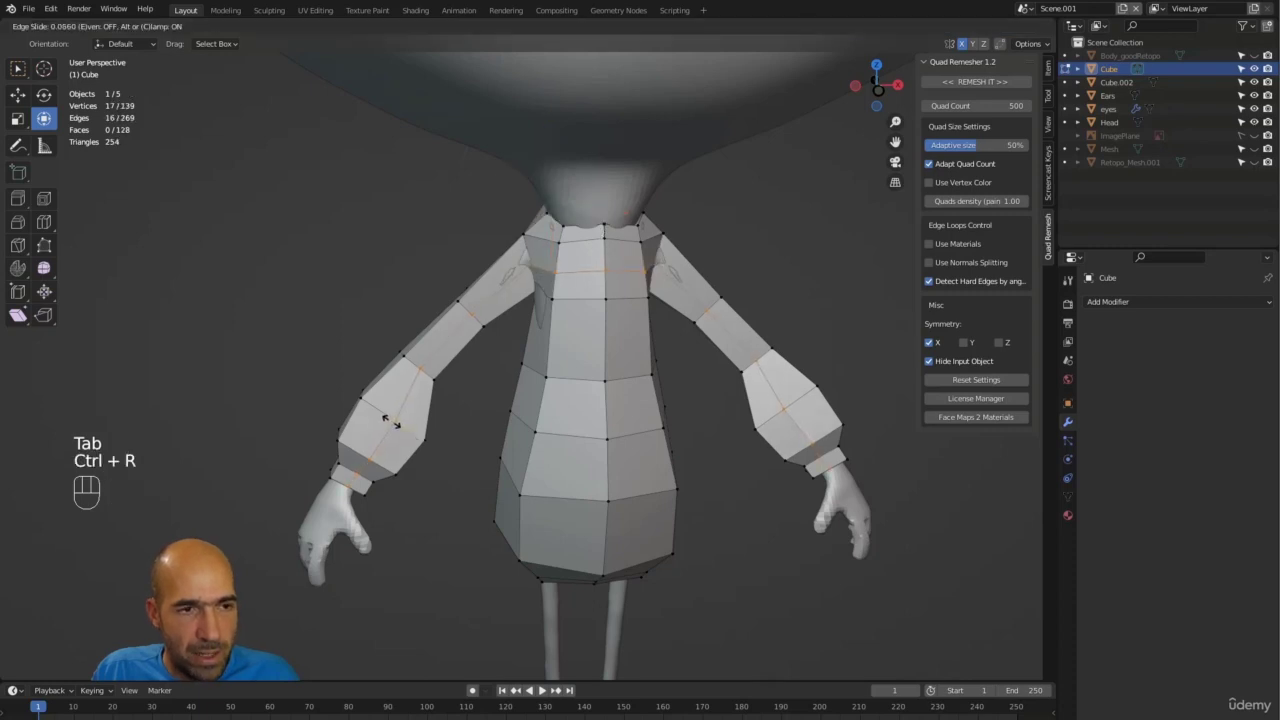
pyautogui.click(390, 422)
pyautogui.keyDown('alt'); pyautogui.moveTo(297, 403); pyautogui.dragTo(777, 400); pyautogui.keyUp('alt')
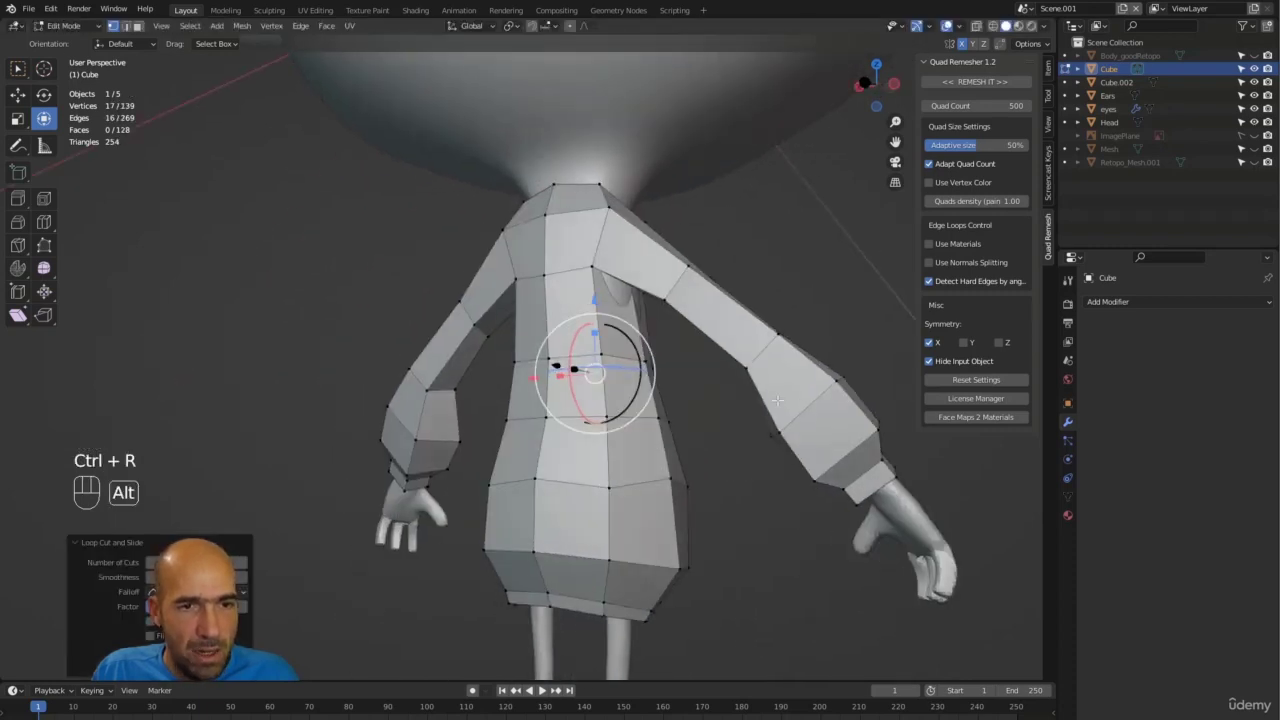
pyautogui.hotkey('ctrl', 'r')
pyautogui.click(842, 453)
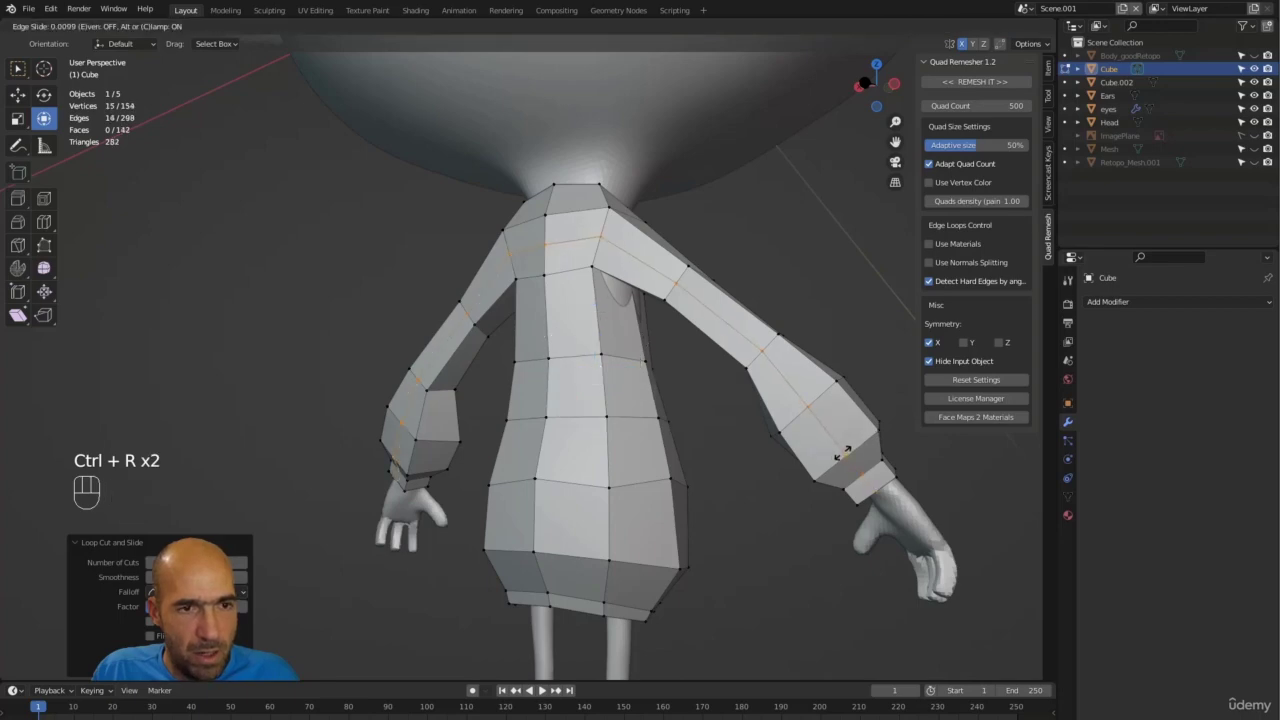
pyautogui.click(842, 453)
# Step: Add a centred lengthwise edge loop down the outer side of one sleeve, from the neckline to the cuff
pyautogui.keyDown('alt'); pyautogui.moveTo(826, 320); pyautogui.dragTo(545, 510); pyautogui.keyUp('alt')
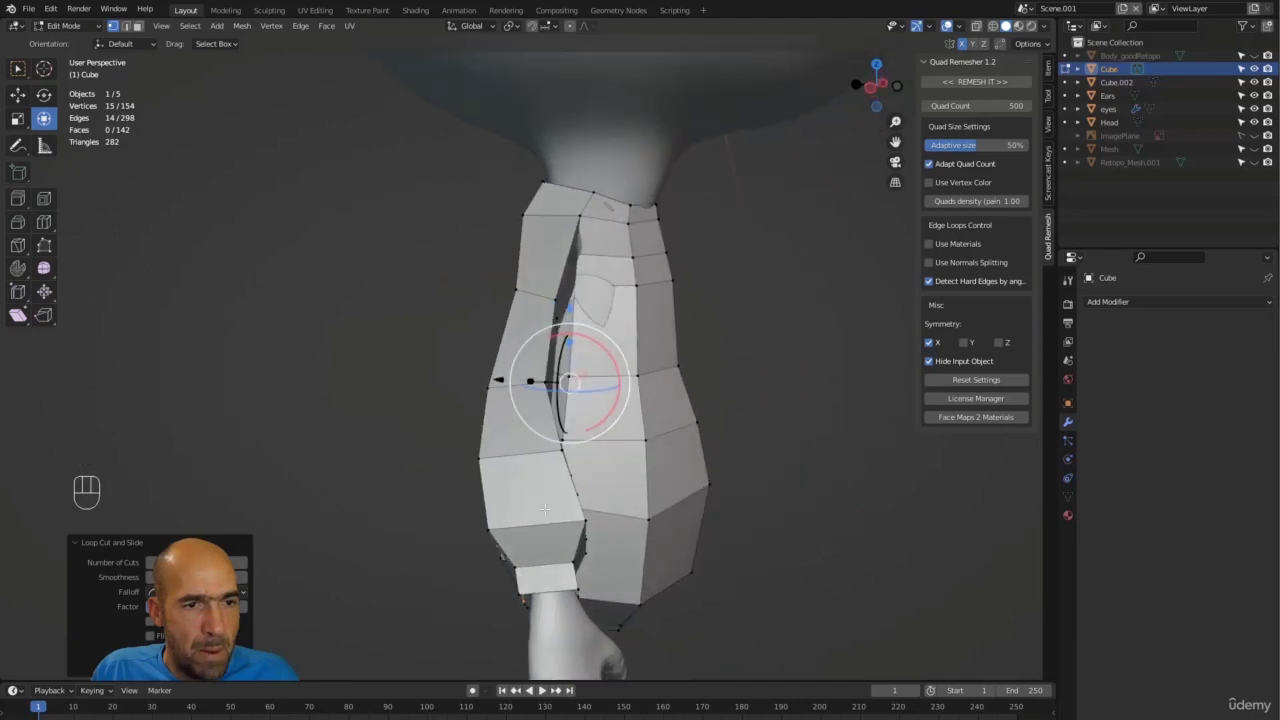
pyautogui.click(540, 524)
pyautogui.click(536, 522)
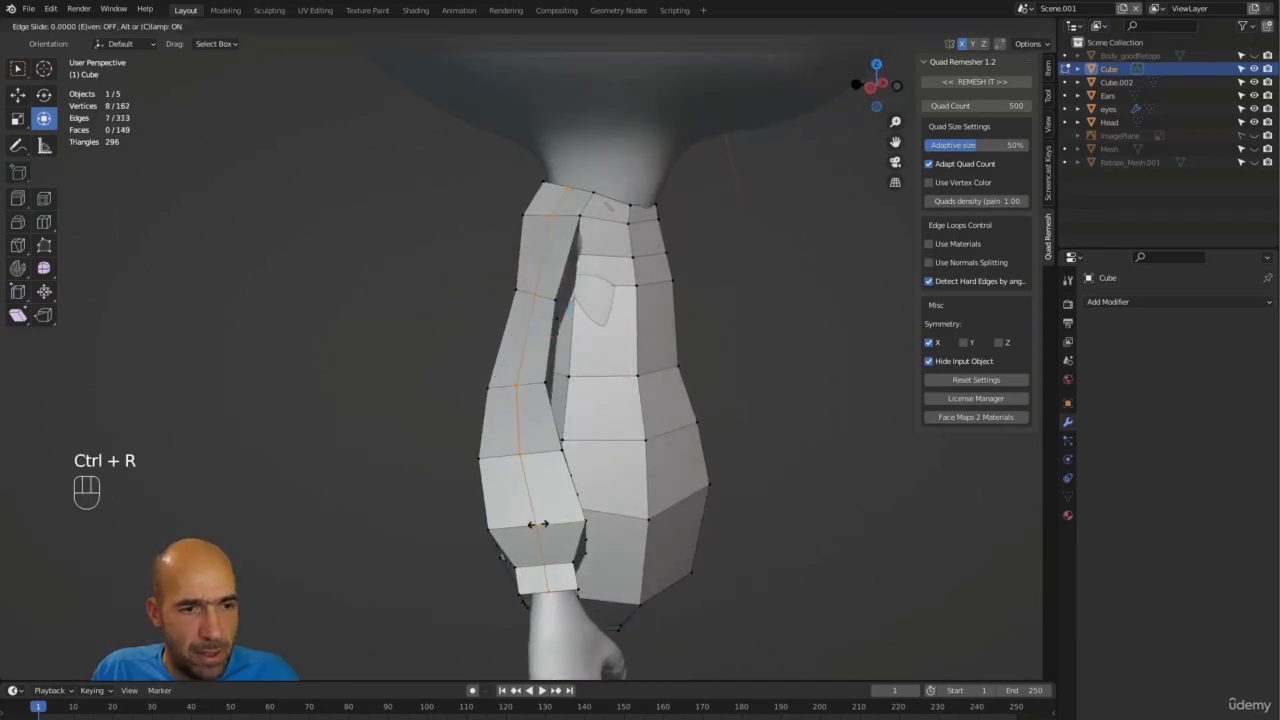
pyautogui.click(540, 524)
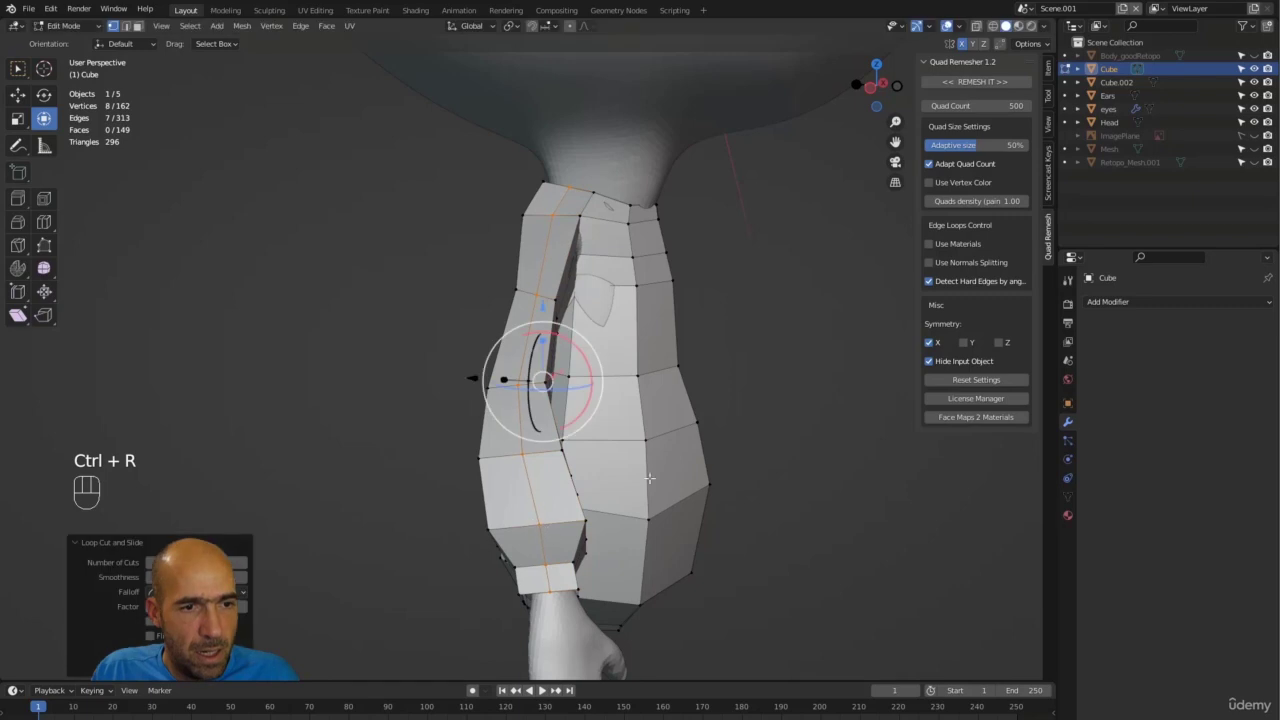
# Step: Return to Sculpt Mode and symmetrize the hoodie from -X to +X to copy the new sleeve loop across
pyautogui.keyDown('alt'); pyautogui.moveTo(510, 375); pyautogui.dragTo(620, 457); pyautogui.keyUp('alt')
pyautogui.press('Tab')
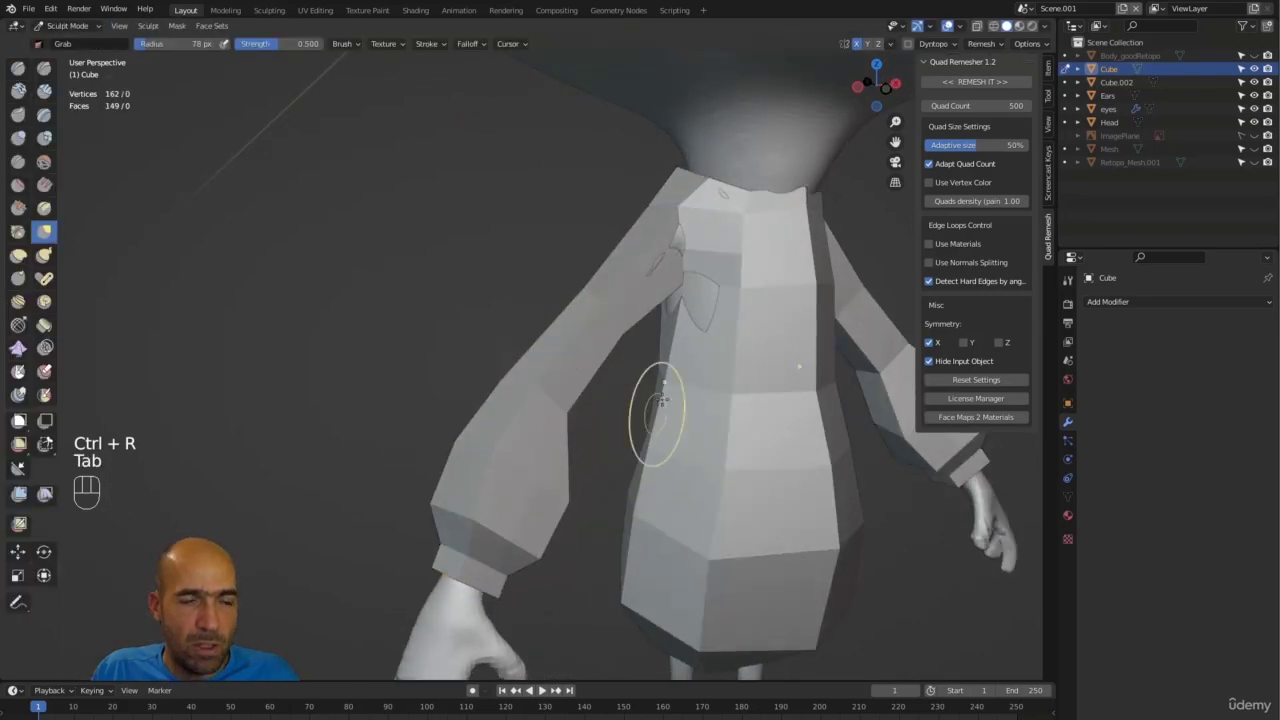
pyautogui.click(880, 46)
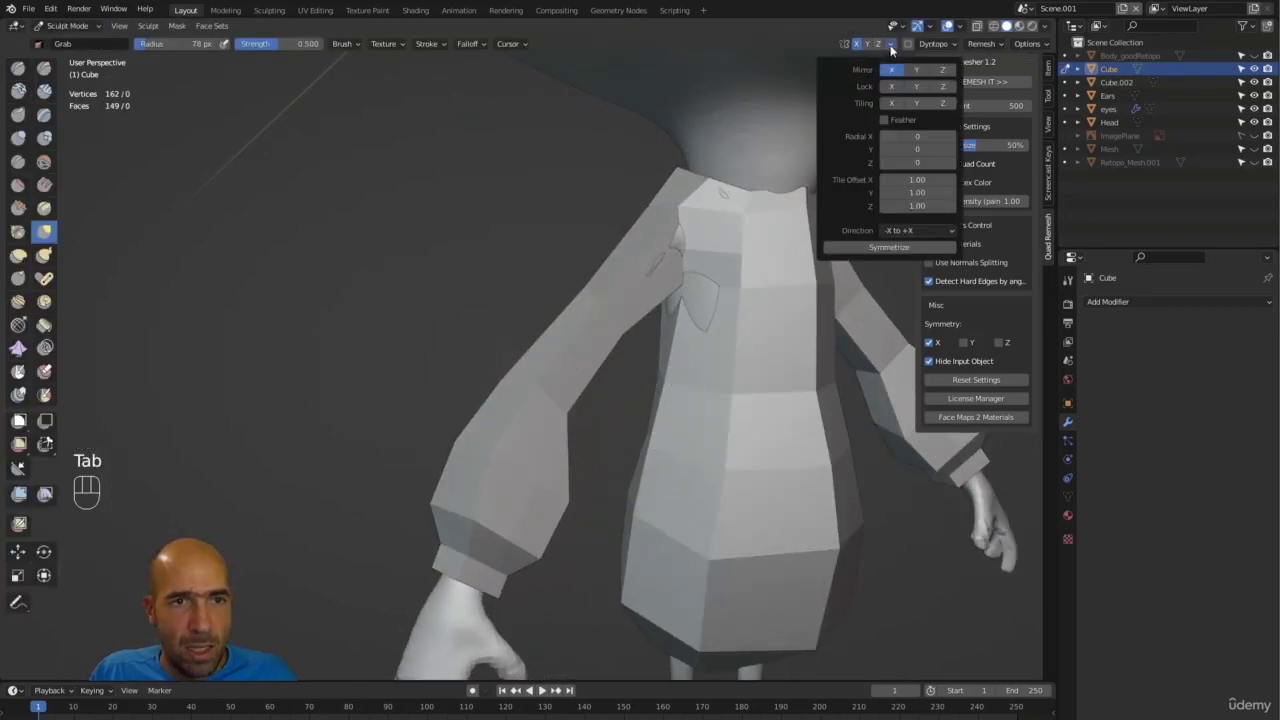
pyautogui.click(889, 247)
# Step: Inflate the hoodie's sleeves and underarm areas with the Inflate/Deflate brush at a 63 px radius to cover the body beneath
pyautogui.keyDown('ctrl'); pyautogui.keyDown('alt'); pyautogui.moveTo(500, 231); pyautogui.dragTo(491, 355); pyautogui.keyUp('alt'); pyautogui.keyUp('ctrl')
pyautogui.press('6')
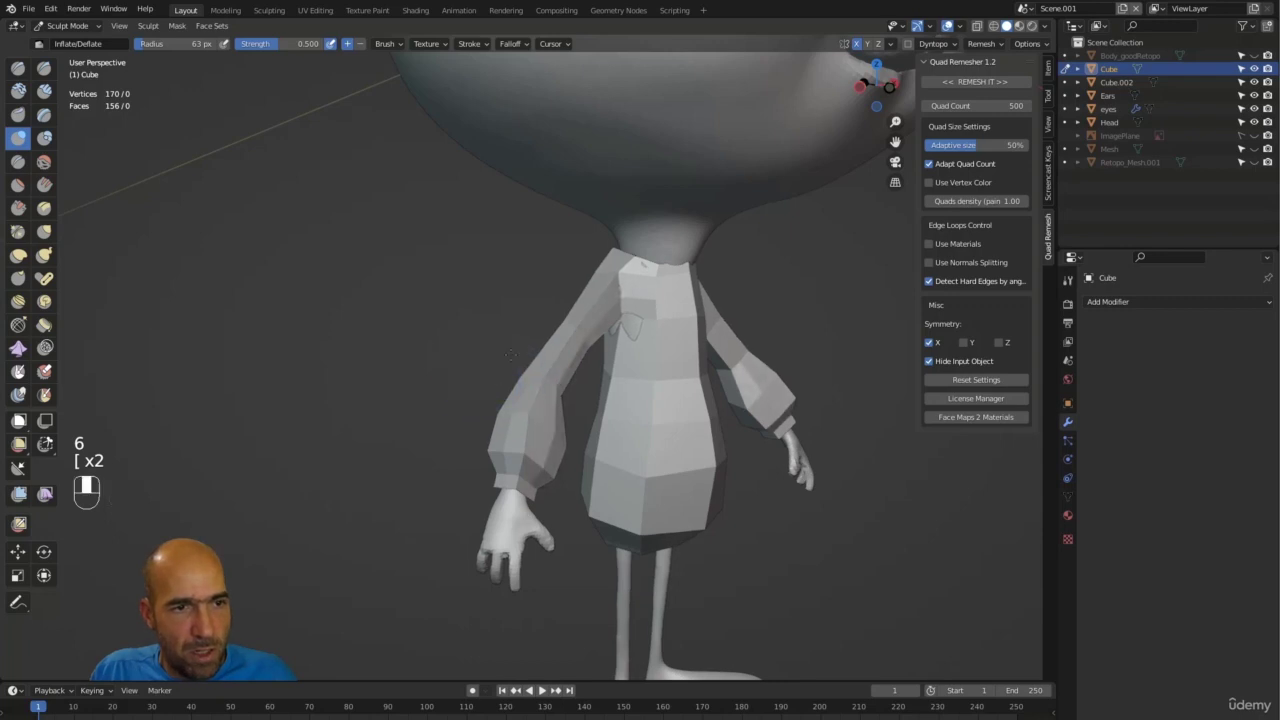
pyautogui.moveTo(510, 355); pyautogui.dragTo(612, 442, button='middle')
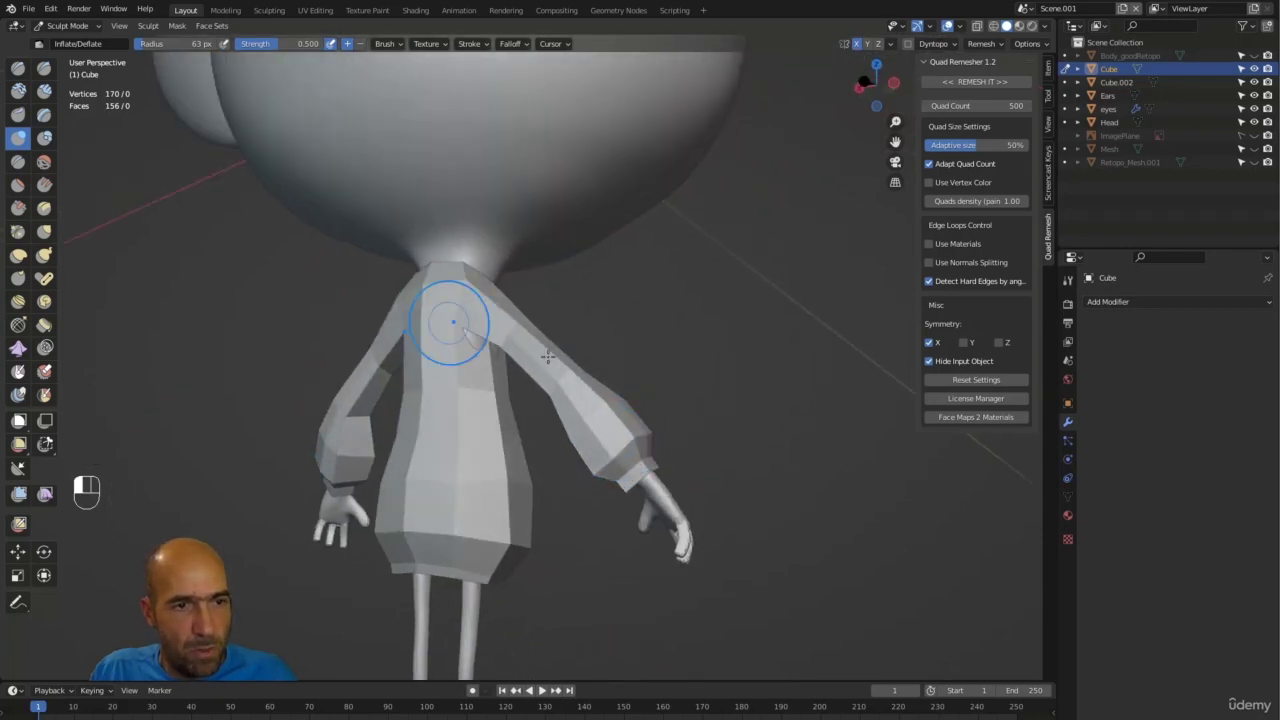
pyautogui.moveTo(548, 357); pyautogui.dragTo(586, 457, button='middle')
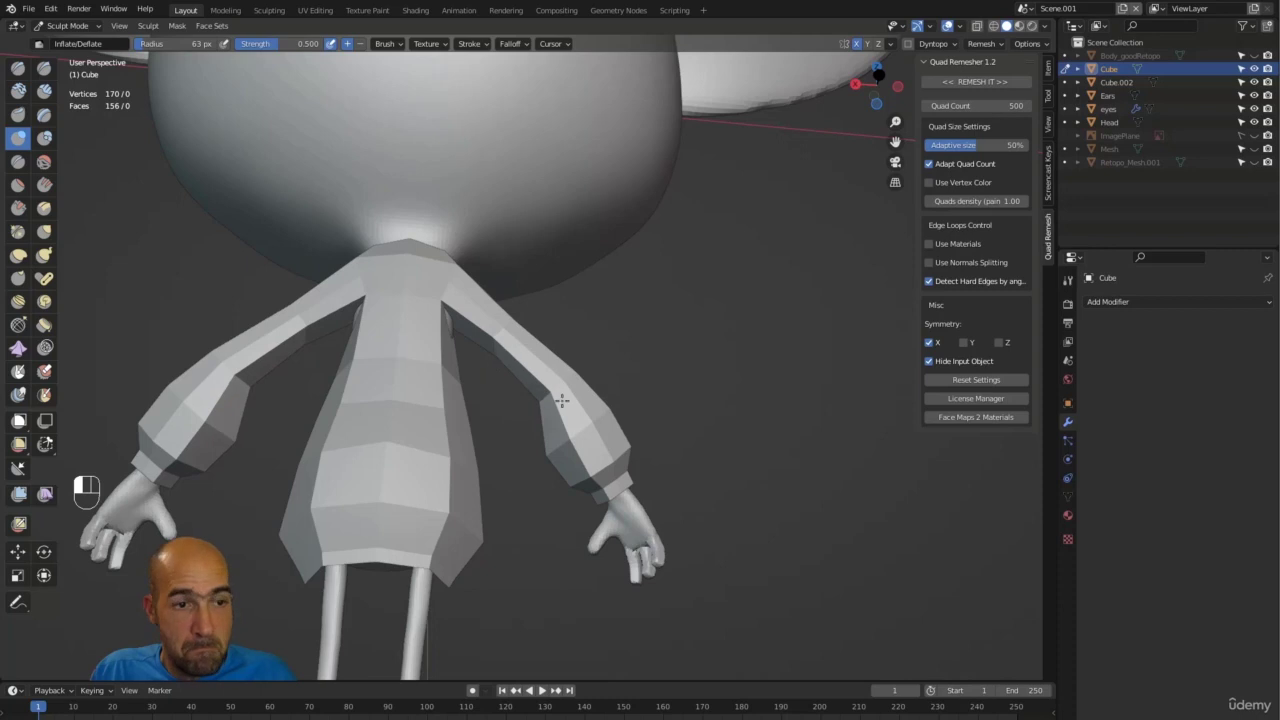
# Step: Reshape the hoodie's sleeves, shoulders and belly with the Grab brush enlarged to a 94 px radius
pyautogui.press('g')
pyautogui.press(']')
pyautogui.press(']')
pyautogui.press(']')
pyautogui.press(']')
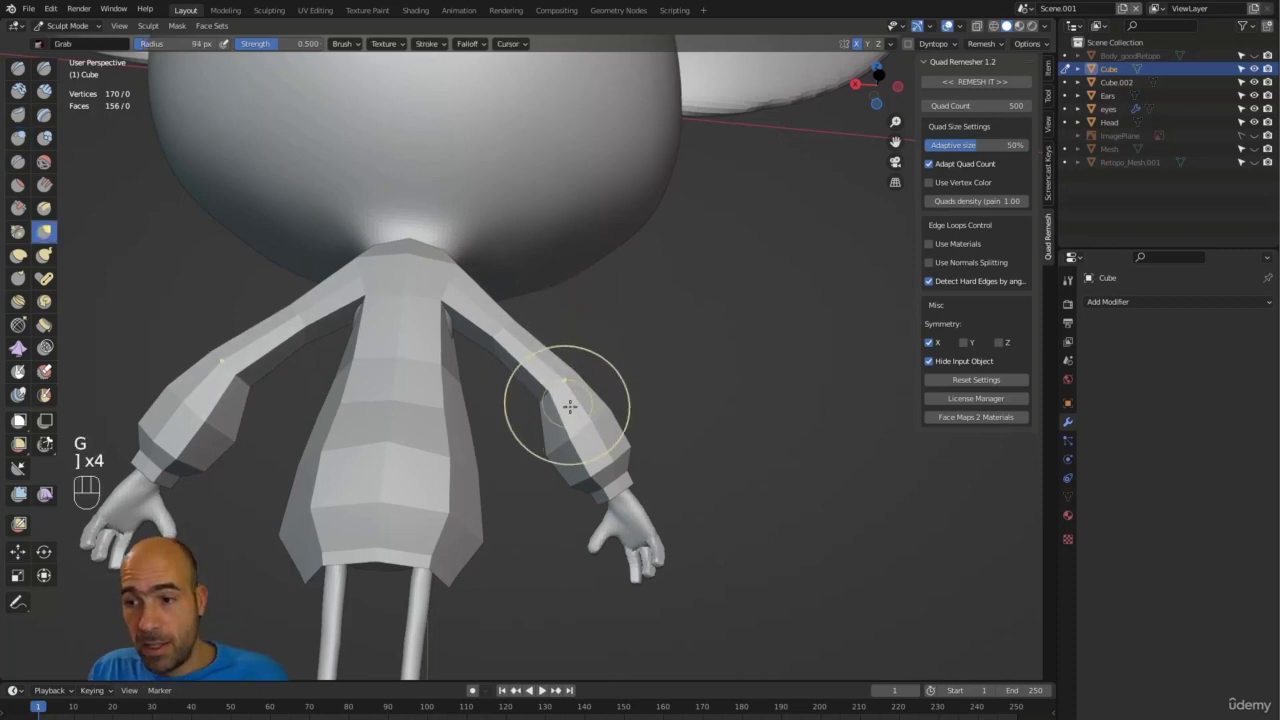
pyautogui.keyDown('alt'); pyautogui.moveTo(555, 402); pyautogui.dragTo(500, 543); pyautogui.keyUp('alt')
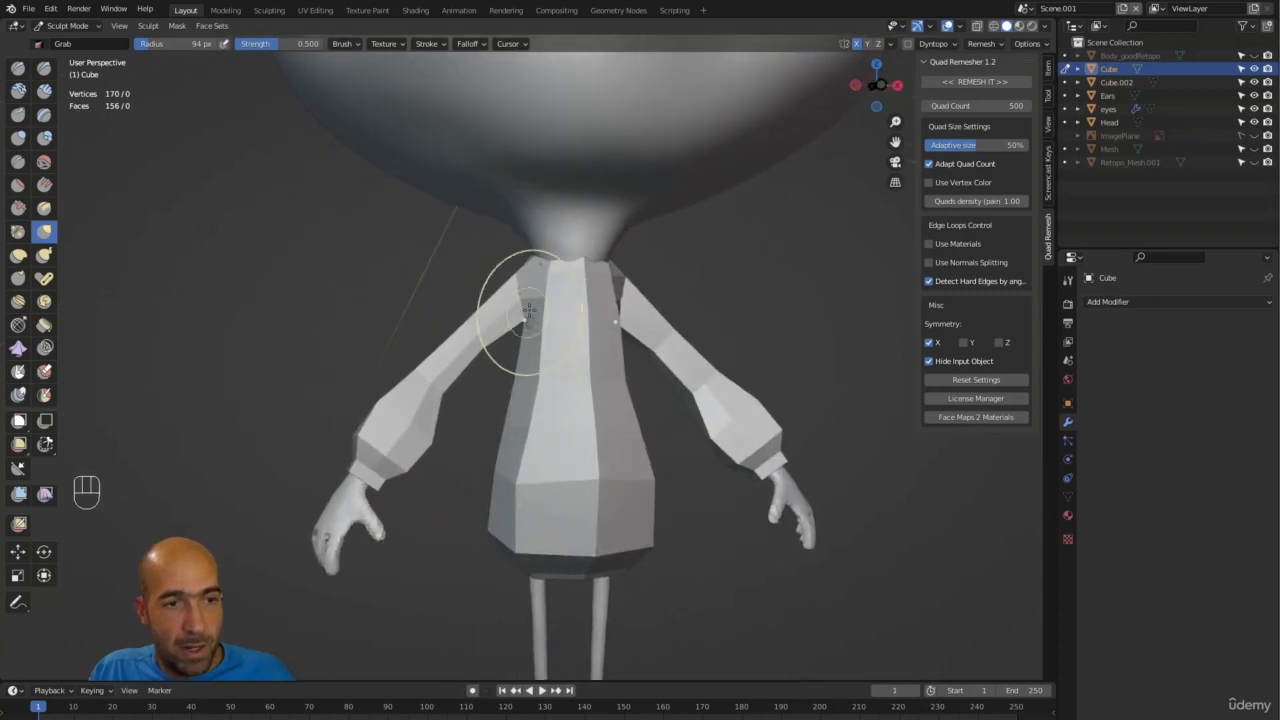
pyautogui.keyDown('alt'); pyautogui.moveTo(557, 271); pyautogui.dragTo(586, 286); pyautogui.keyUp('alt')
pyautogui.keyDown('alt'); pyautogui.moveTo(706, 234); pyautogui.dragTo(592, 325); pyautogui.keyUp('alt')
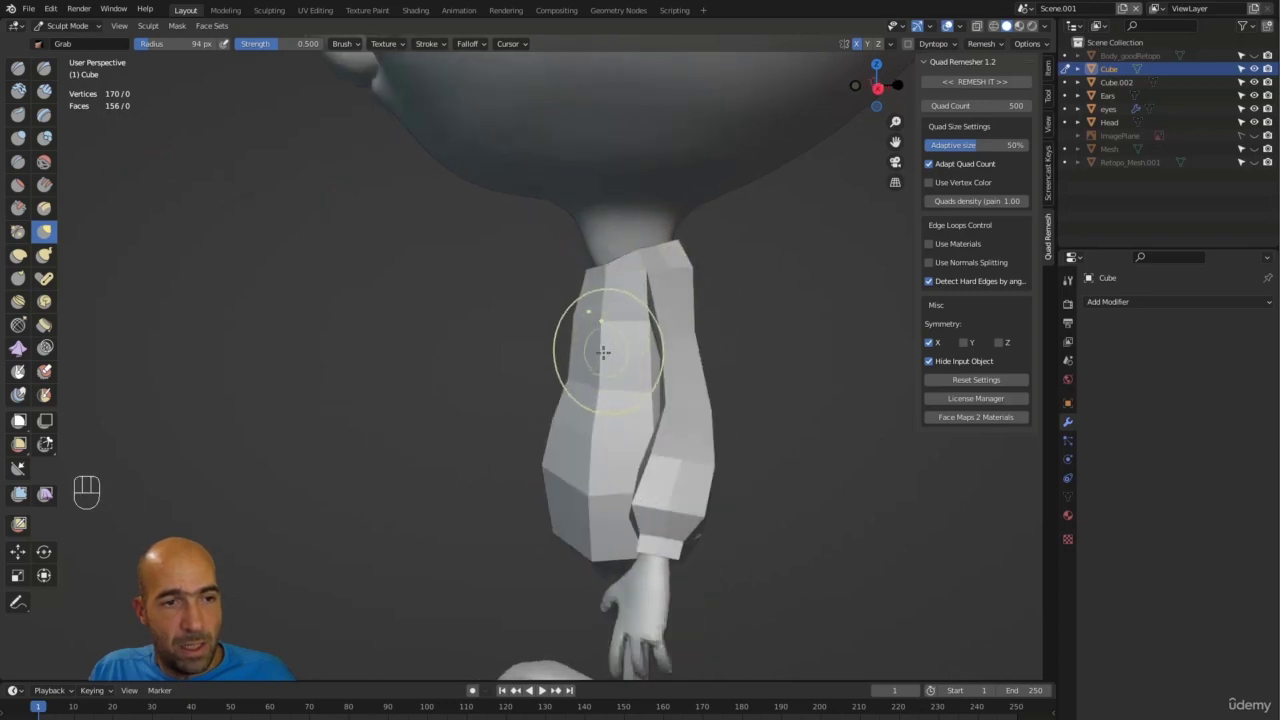
pyautogui.moveTo(599, 385)
pyautogui.keyDown('alt'); pyautogui.mouseDown()
pyautogui.moveTo(686, 334)
pyautogui.moveTo(632, 312)
pyautogui.moveTo(611, 318)
pyautogui.moveTo(789, 280)
pyautogui.moveTo(760, 240)
pyautogui.moveTo(661, 333)
pyautogui.moveTo(557, 486)
pyautogui.moveTo(580, 470)
pyautogui.moveTo(591, 514)
pyautogui.mouseUp(); pyautogui.keyUp('alt')
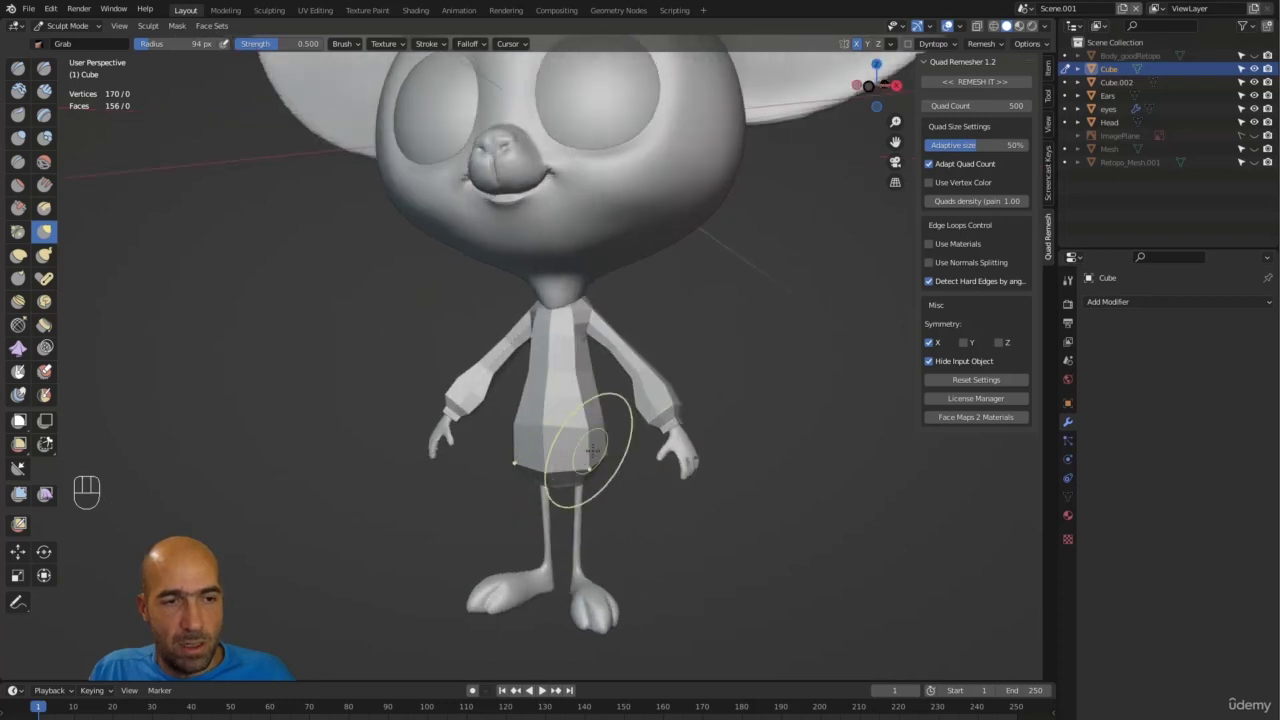
pyautogui.moveTo(583, 457)
pyautogui.keyDown('ctrl'); pyautogui.keyDown('alt'); pyautogui.mouseDown()
pyautogui.moveTo(714, 343)
pyautogui.moveTo(668, 326)
pyautogui.moveTo(680, 486)
pyautogui.mouseUp(); pyautogui.keyUp('alt'); pyautogui.keyUp('ctrl')
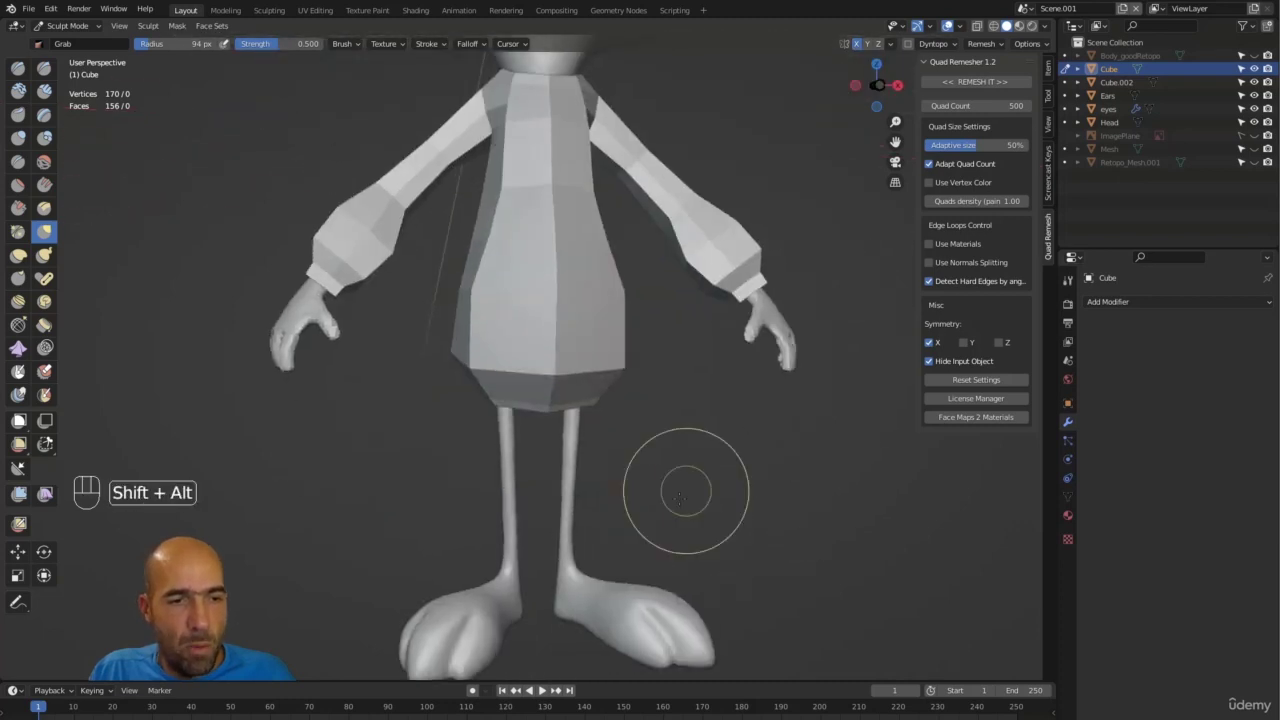
# Step: In Edit Mode, add a horizontal edge loop around the belly, midway up the wide section above the waistband
pyautogui.press('Tab')
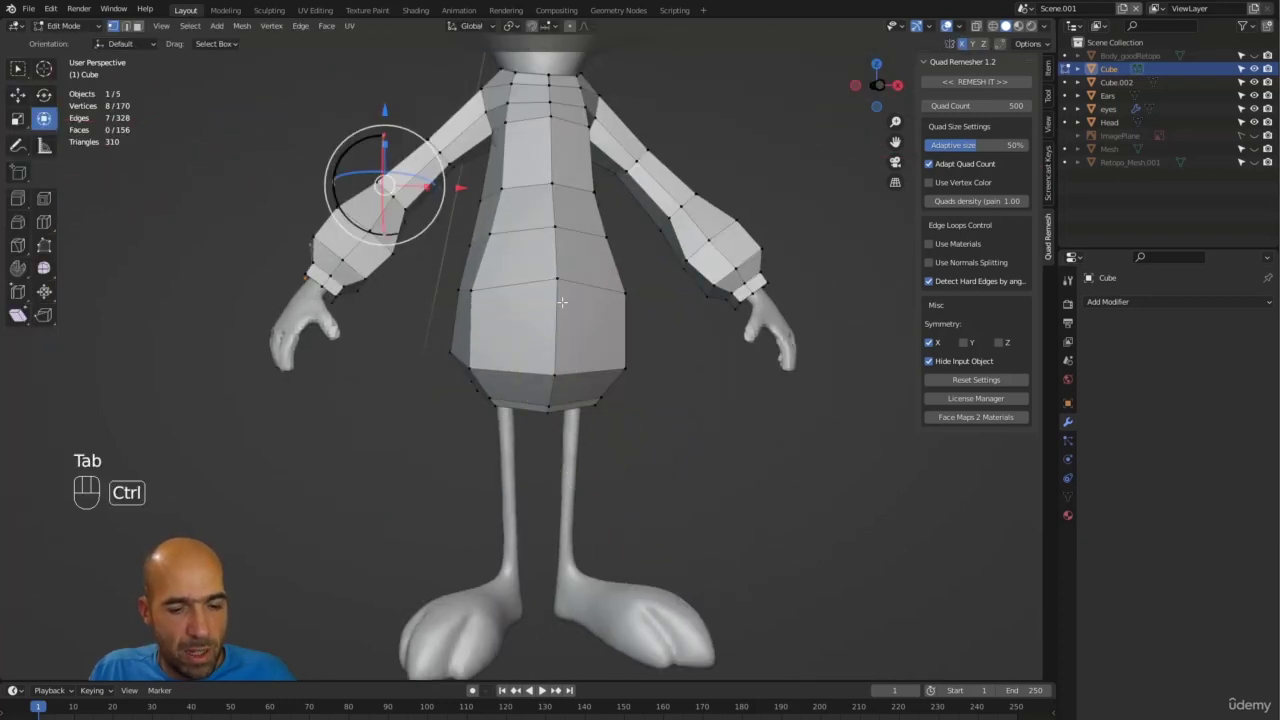
pyautogui.hotkey('ctrl', 'r')
pyautogui.click(556, 330)
pyautogui.click(556, 330)
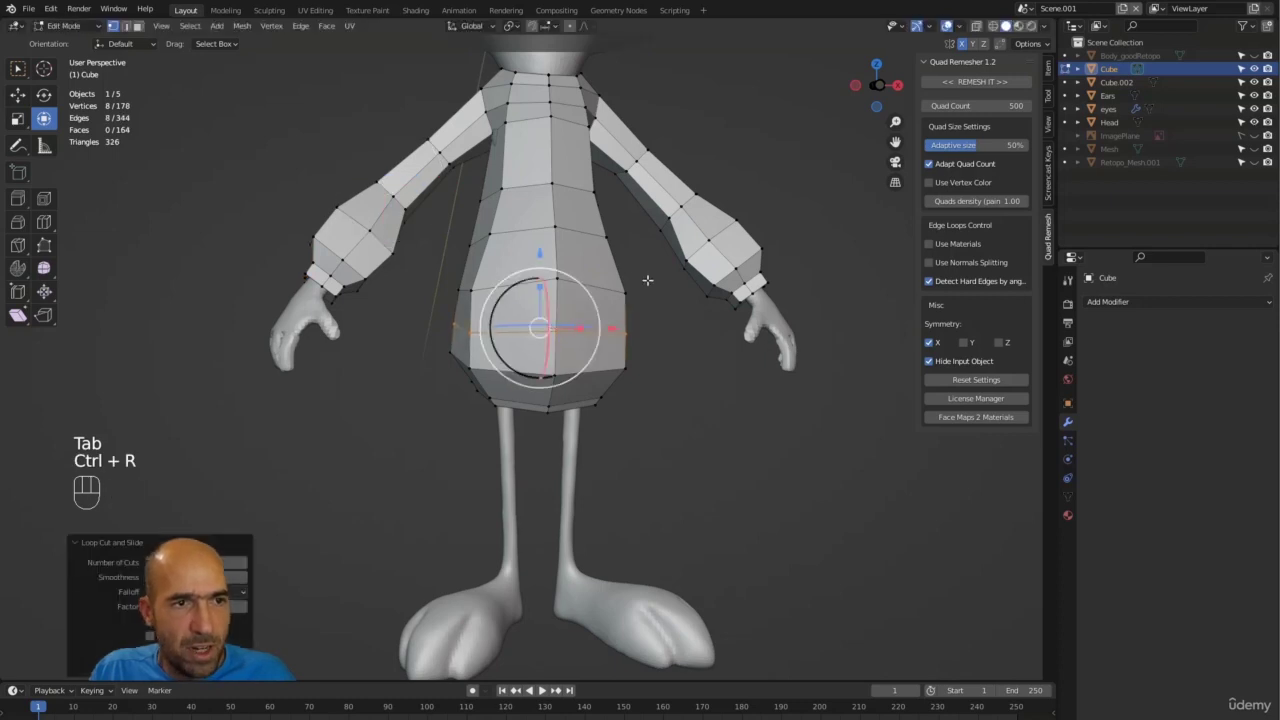
# Step: Add a horizontal edge loop around the hoodie's chest, between the underarms and the upper belly
pyautogui.keyDown('alt'); pyautogui.moveTo(556, 330); pyautogui.dragTo(561, 334); pyautogui.keyUp('alt')
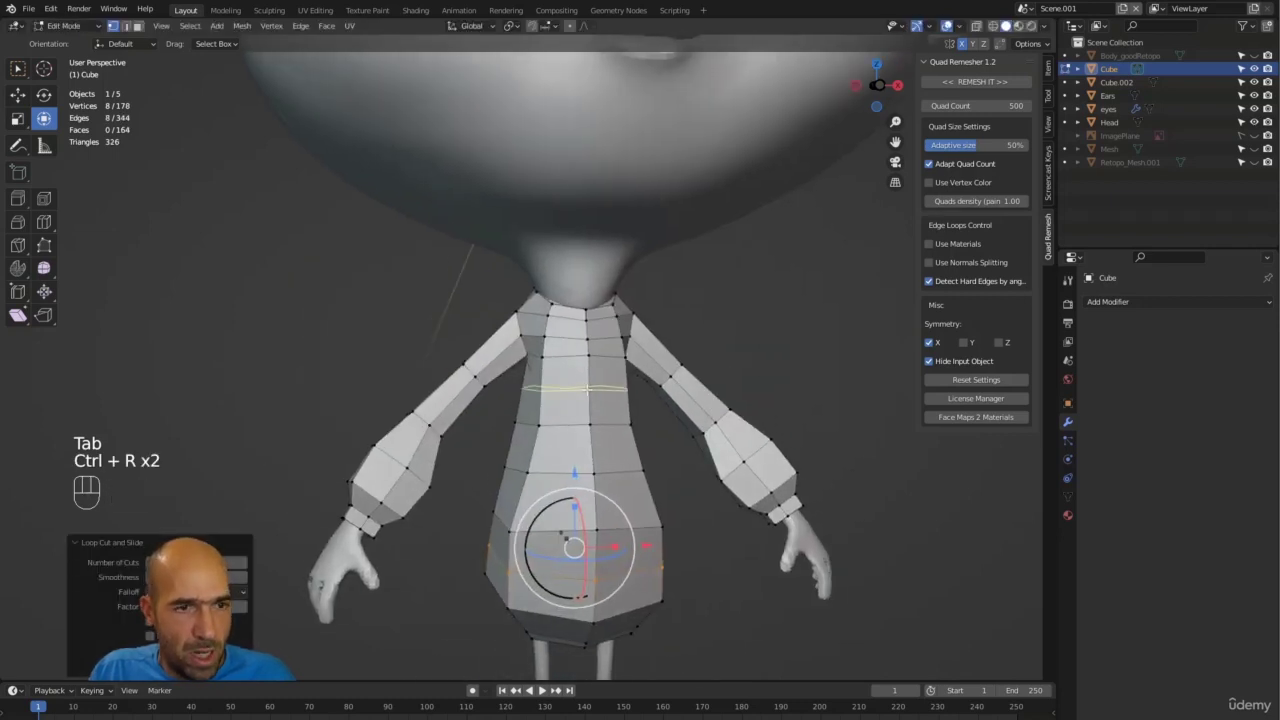
pyautogui.click(587, 389)
pyautogui.click(584, 388)
# Step: Add two edge loops across the puffy forearm section of the hoodie's -X sleeve, one below and one above its widest ring
pyautogui.keyDown('alt'); pyautogui.moveTo(706, 337); pyautogui.dragTo(420, 486); pyautogui.keyUp('alt')
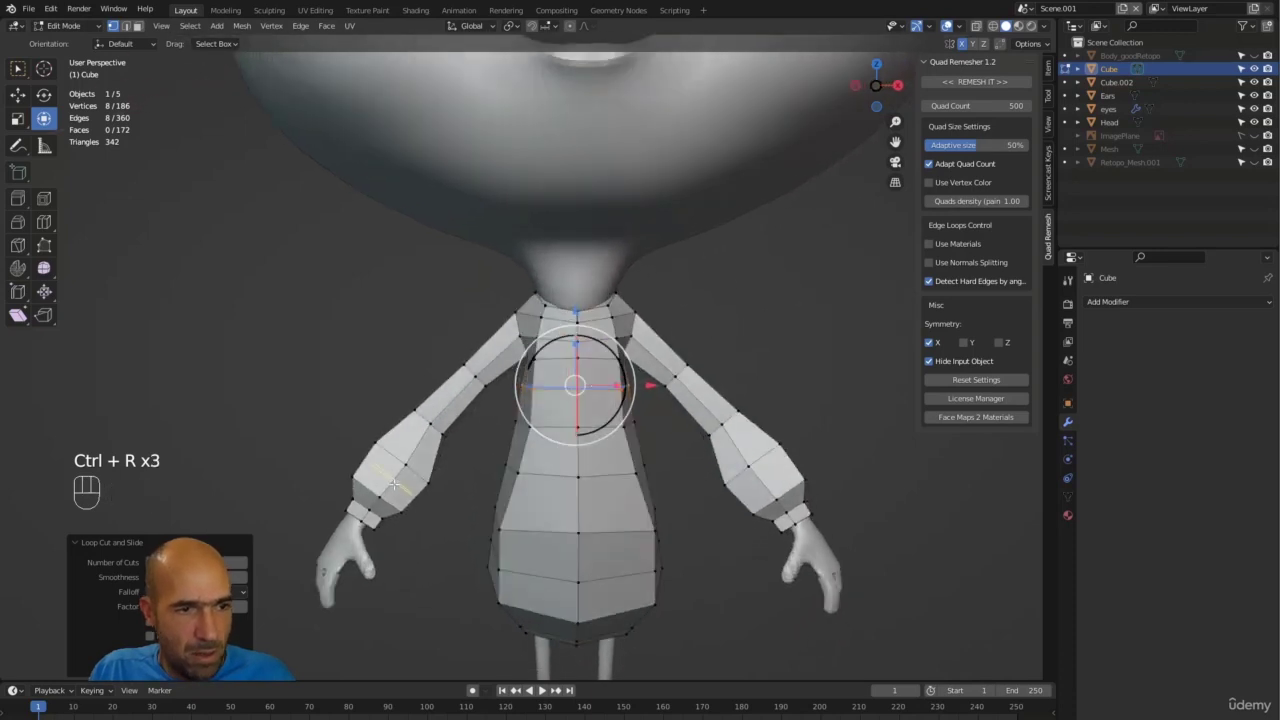
pyautogui.click(394, 485)
pyautogui.click(410, 484)
pyautogui.click(421, 449)
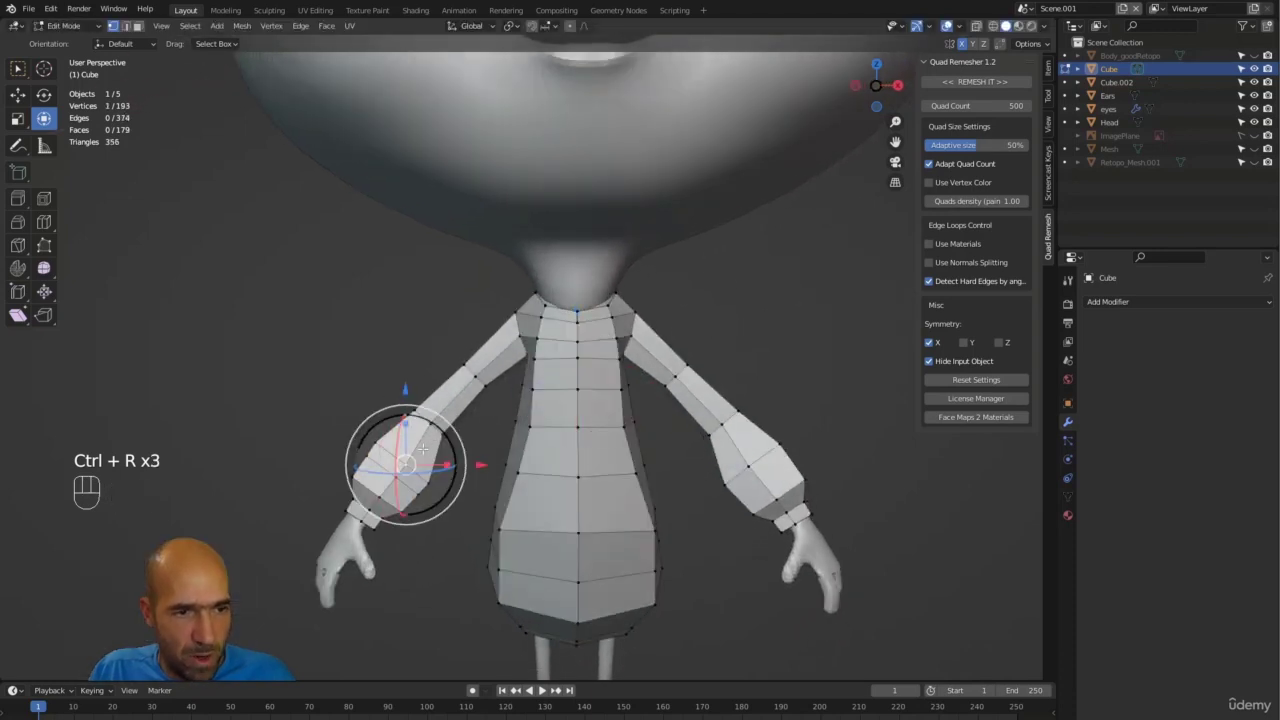
pyautogui.hotkey('ctrl', 'r')
pyautogui.click(410, 438)
pyautogui.click(412, 436)
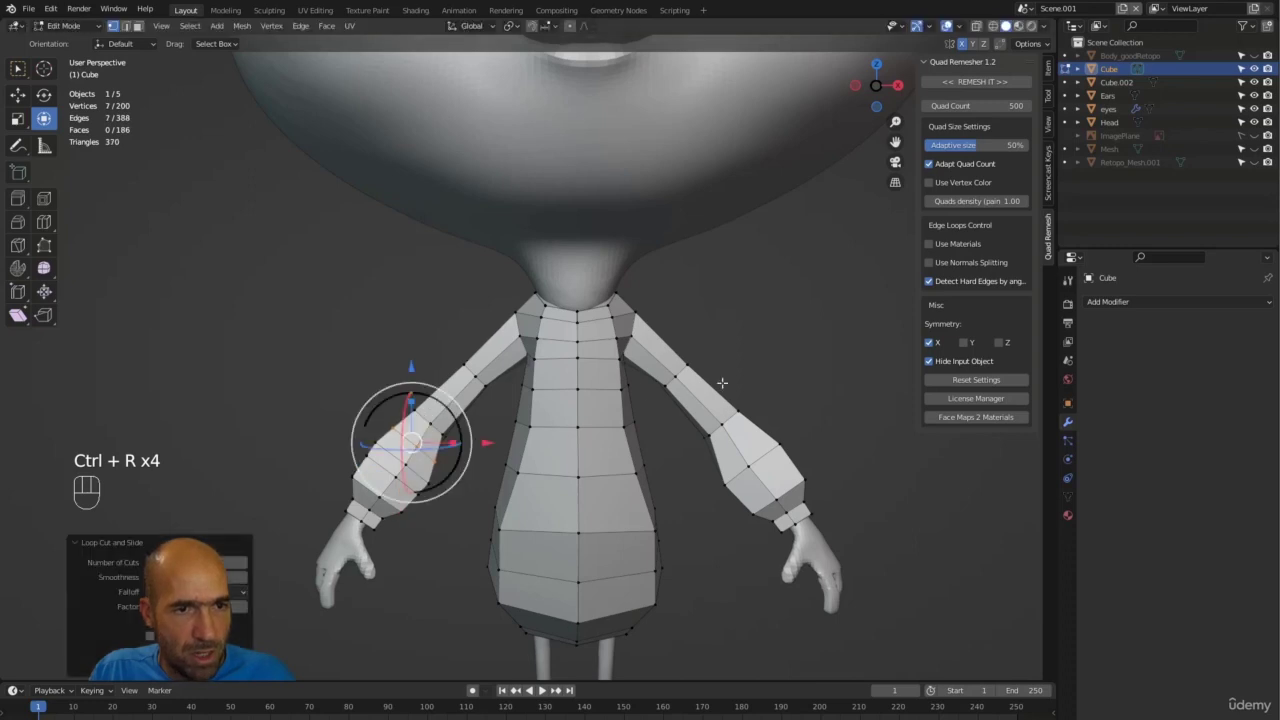
# Step: Return to Sculpt Mode and symmetrize the hoodie to copy the two forearm loops to the opposite sleeve
pyautogui.keyDown('alt'); pyautogui.moveTo(780, 372); pyautogui.dragTo(807, 367); pyautogui.keyUp('alt')
pyautogui.press('Tab')
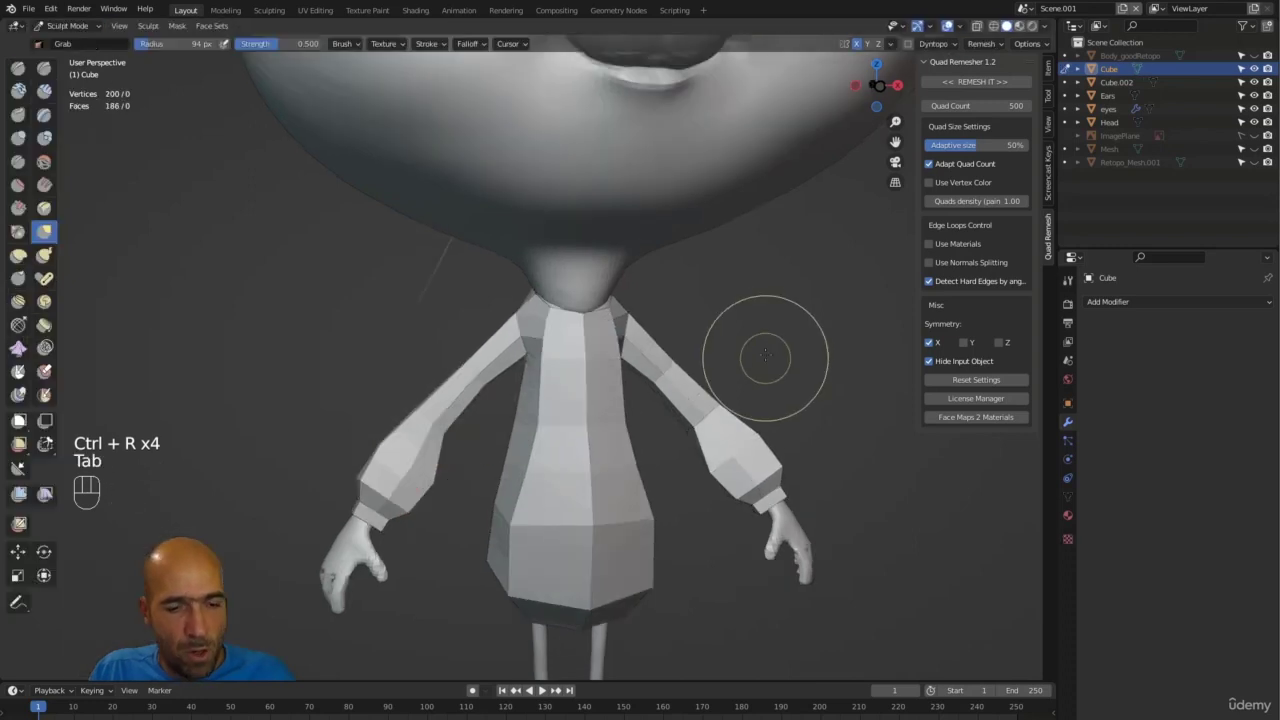
pyautogui.click(890, 44)
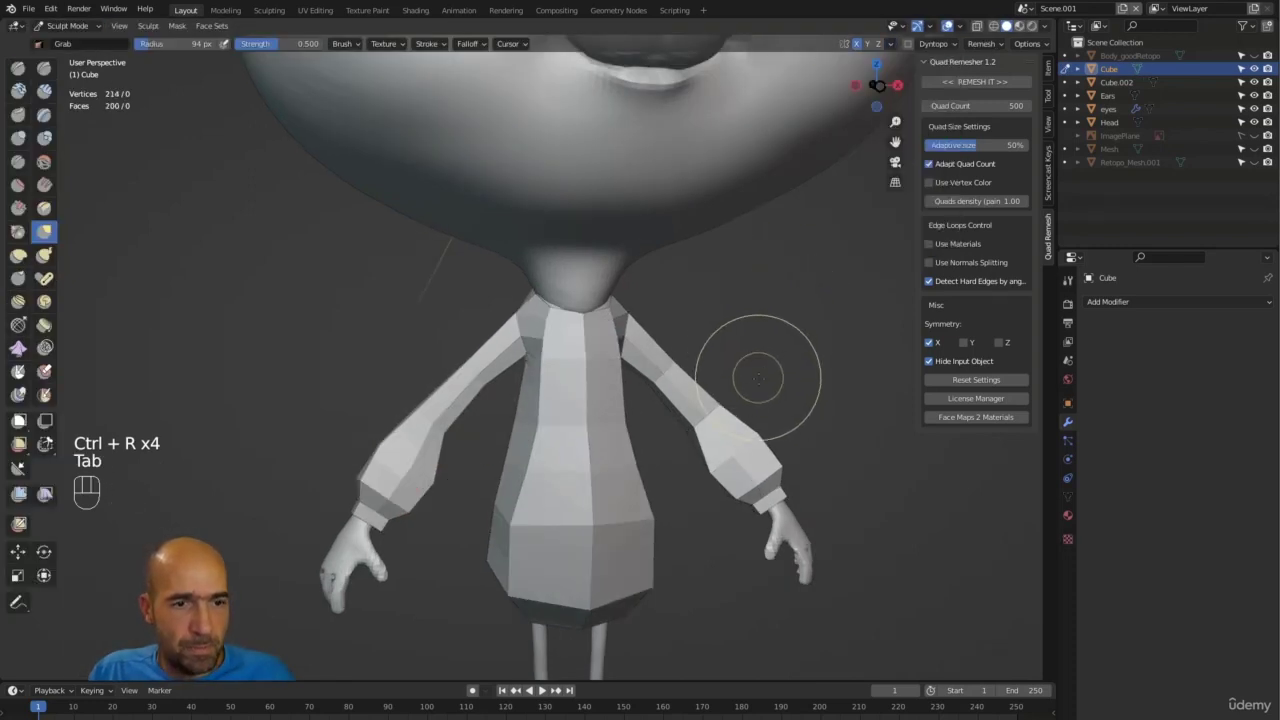
# Step: Try to inflate the hoodie's lower belly with the Inflate/Deflate brush at a 94 px radius
pyautogui.keyDown('ctrl'); pyautogui.moveTo(757, 371); pyautogui.dragTo(557, 400, button='middle'); pyautogui.keyUp('ctrl')
pyautogui.press('6')
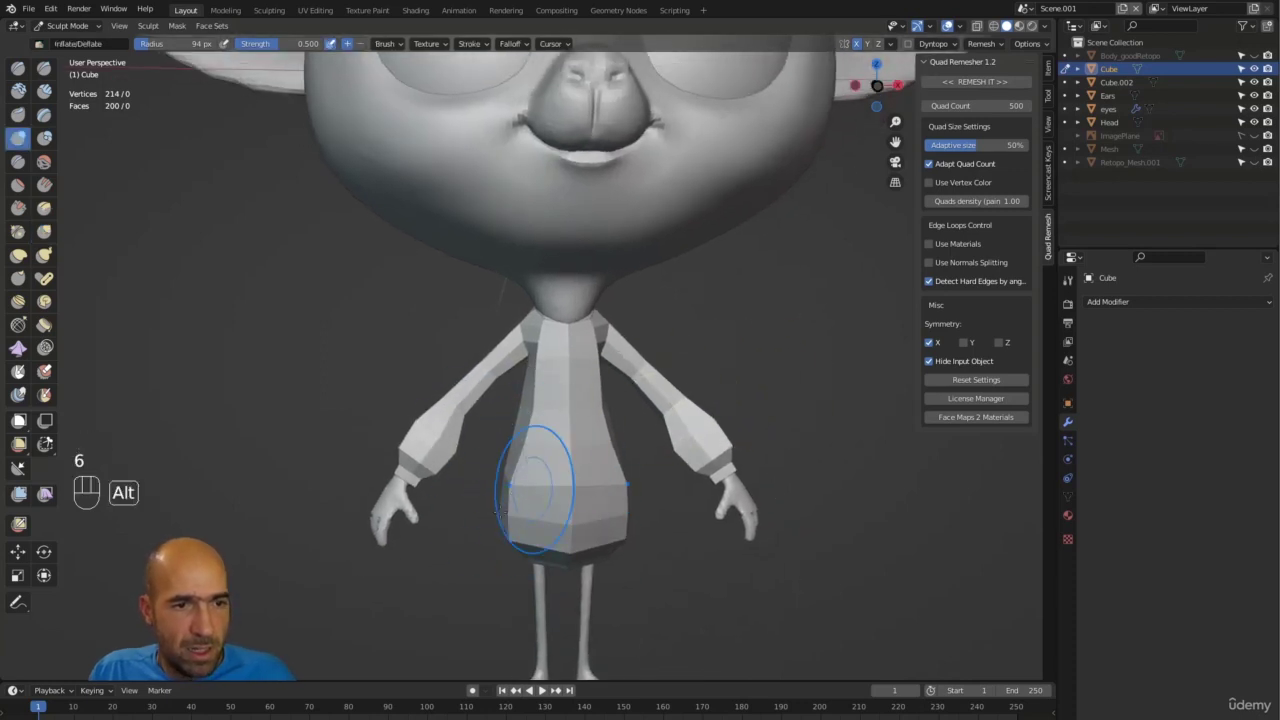
pyautogui.keyDown('alt'); pyautogui.moveTo(545, 500); pyautogui.dragTo(511, 509); pyautogui.keyUp('alt')
pyautogui.hotkey('ctrl', 'z')
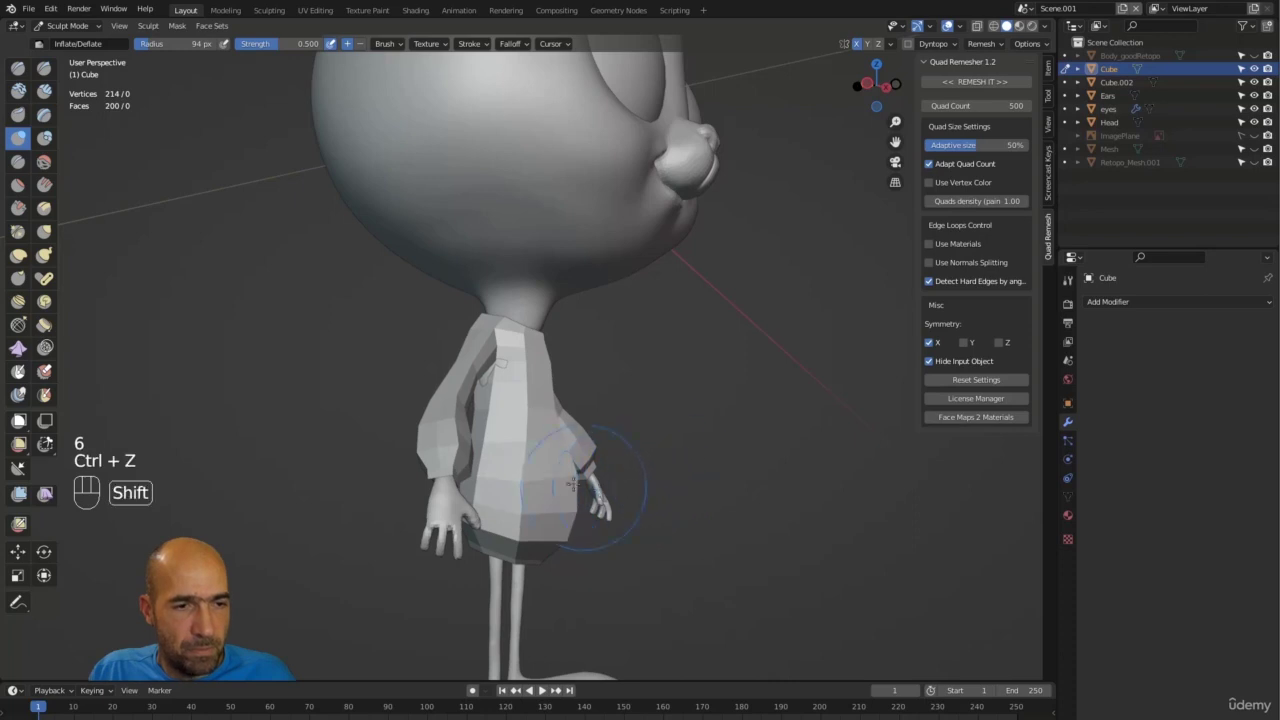
# Step: Smooth the hoodie's torso and belly with the 94 px brush, and switch back to the Grab brush
pyautogui.keyDown('alt'); pyautogui.moveTo(729, 414); pyautogui.dragTo(571, 466); pyautogui.keyUp('alt')
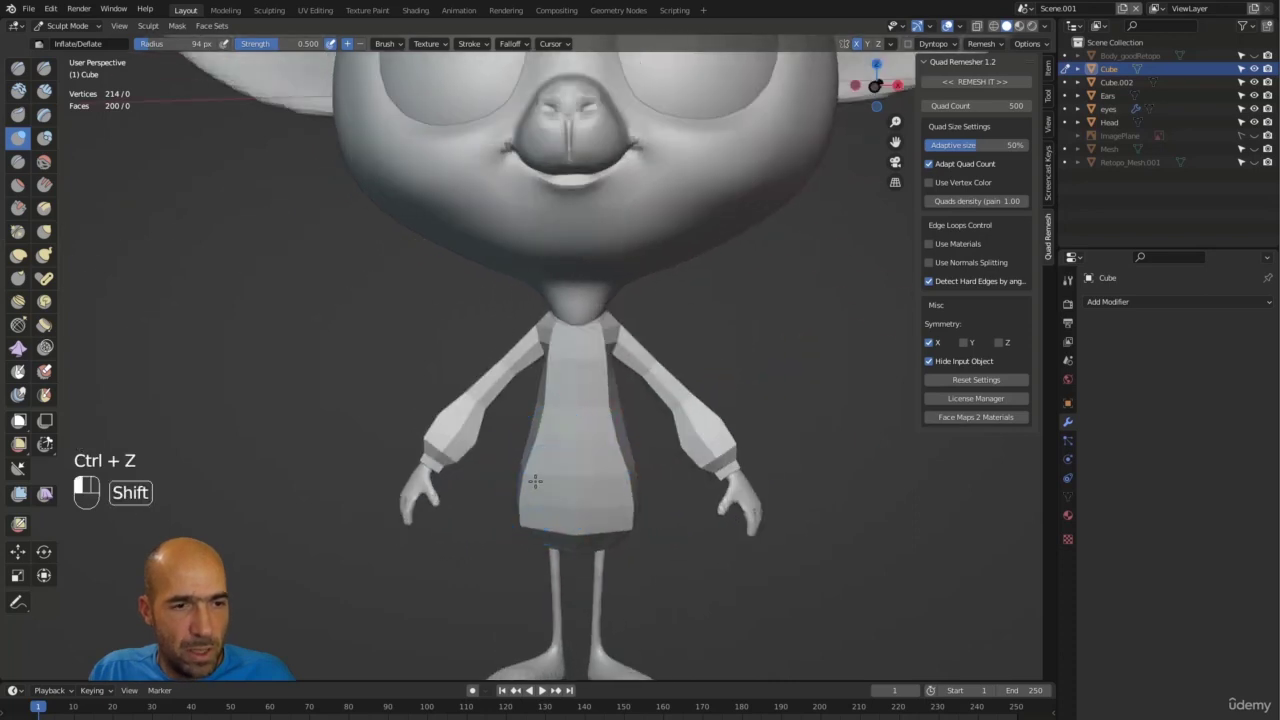
pyautogui.moveTo(572, 479); pyautogui.dragTo(567, 489, button='middle')
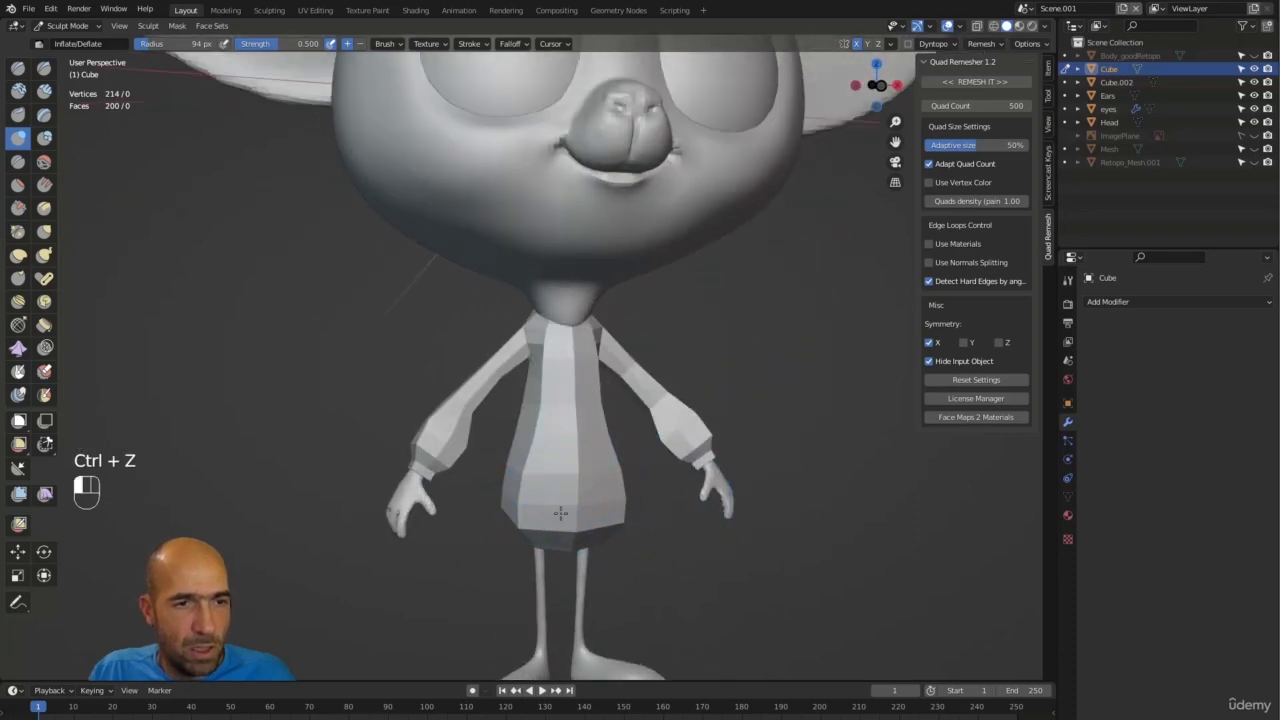
pyautogui.moveTo(778, 357)
pyautogui.keyDown('alt'); pyautogui.mouseDown()
pyautogui.moveTo(609, 429)
pyautogui.moveTo(543, 414)
pyautogui.mouseUp(); pyautogui.keyUp('alt')
pyautogui.press('g')
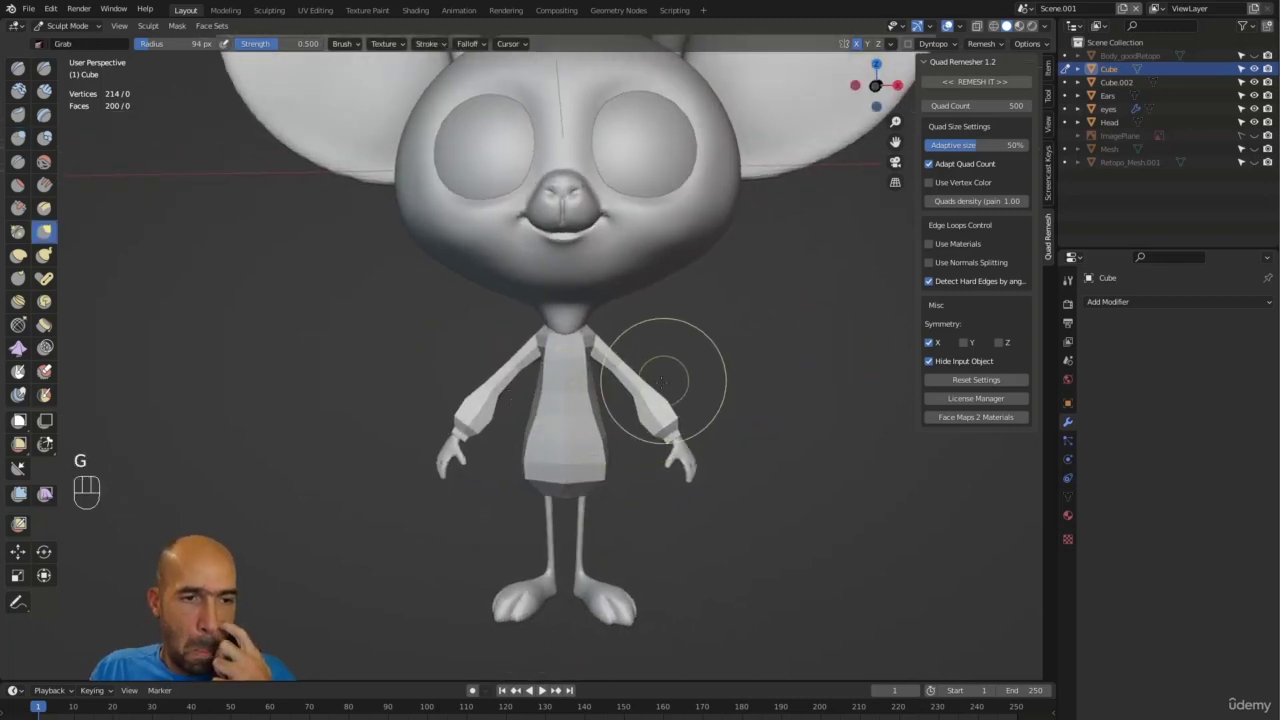
pyautogui.keyDown('alt'); pyautogui.moveTo(763, 427); pyautogui.dragTo(736, 357); pyautogui.keyUp('alt')
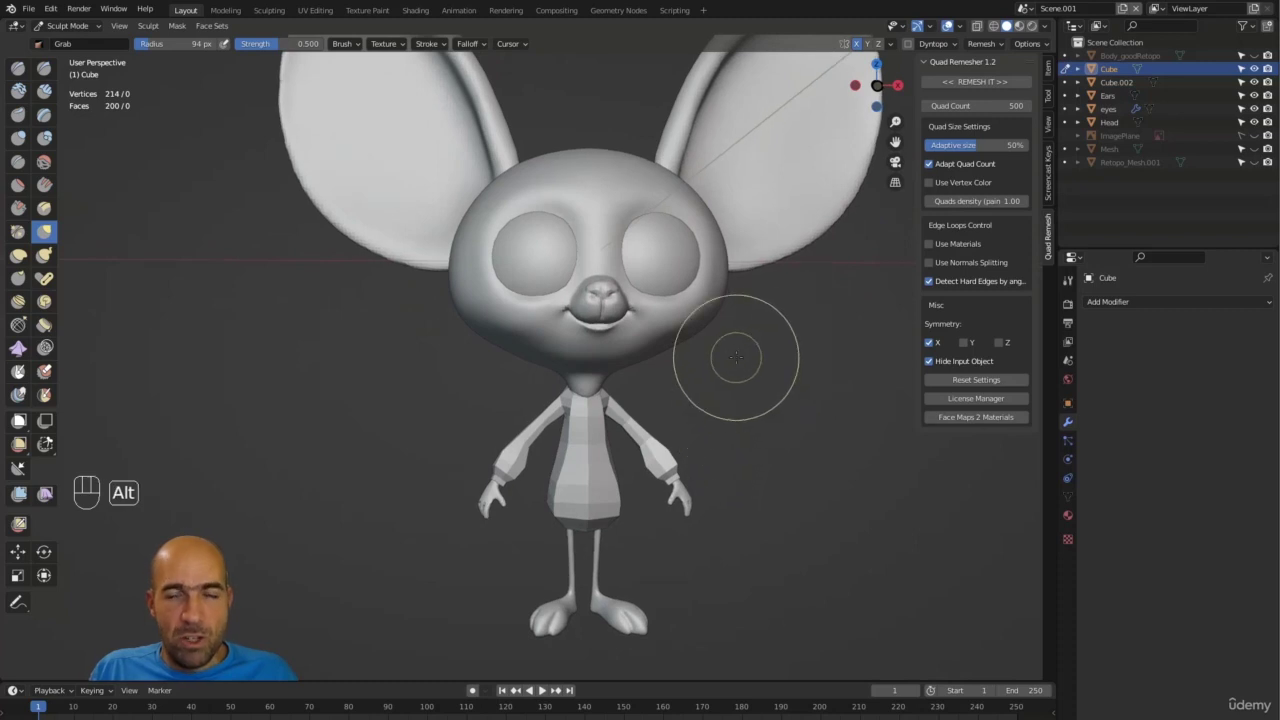